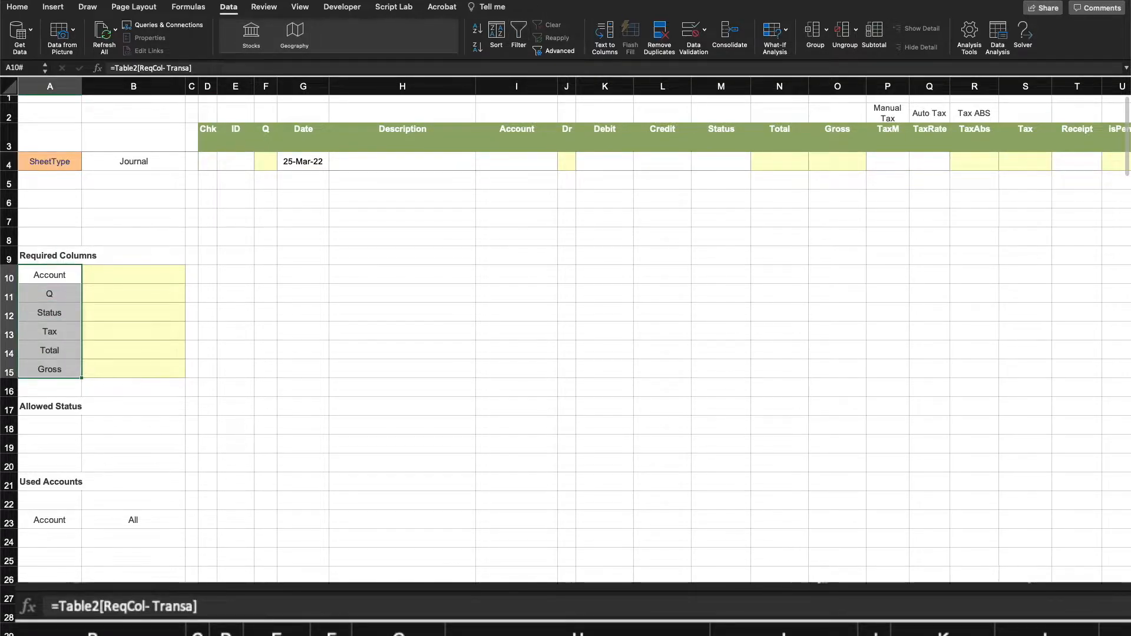
Compare the ReqCol- Transa list on the design sheet with the journal sheet's Required Columns block and its Account header
left_click(177, 633)
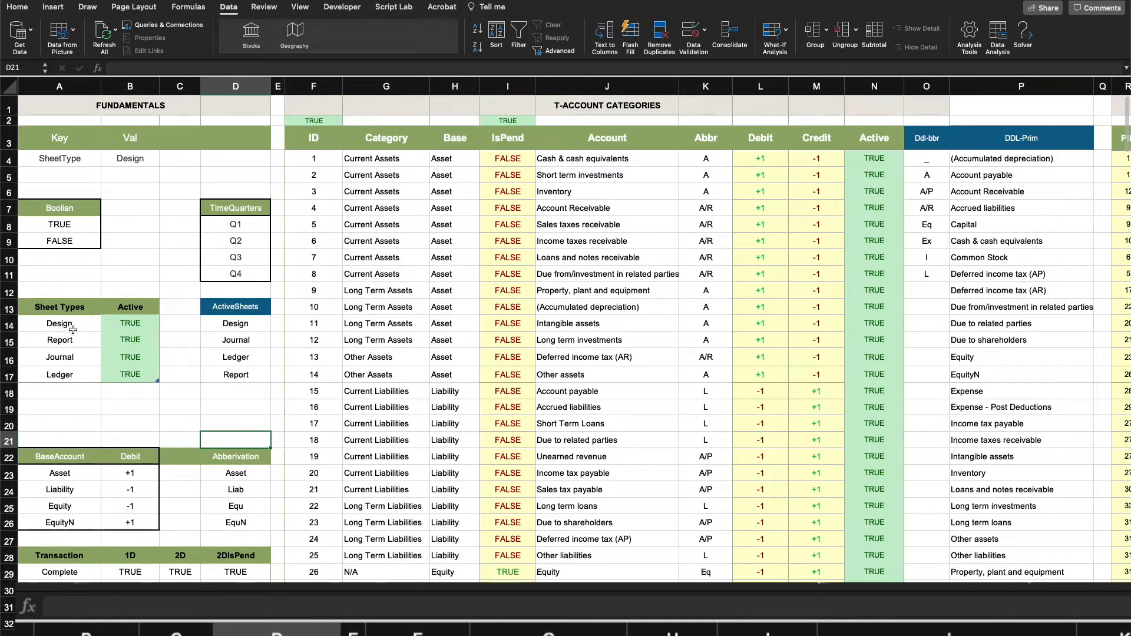
scroll(71, 439, "down", 5)
left_click(73, 466)
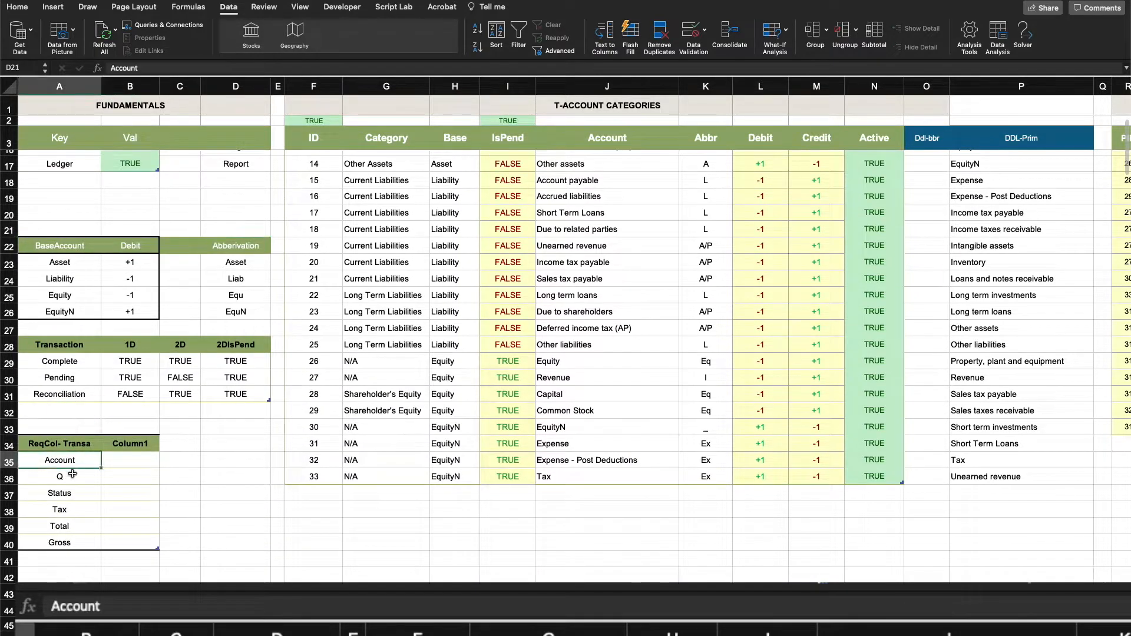
left_click_drag(73, 466, 64, 543)
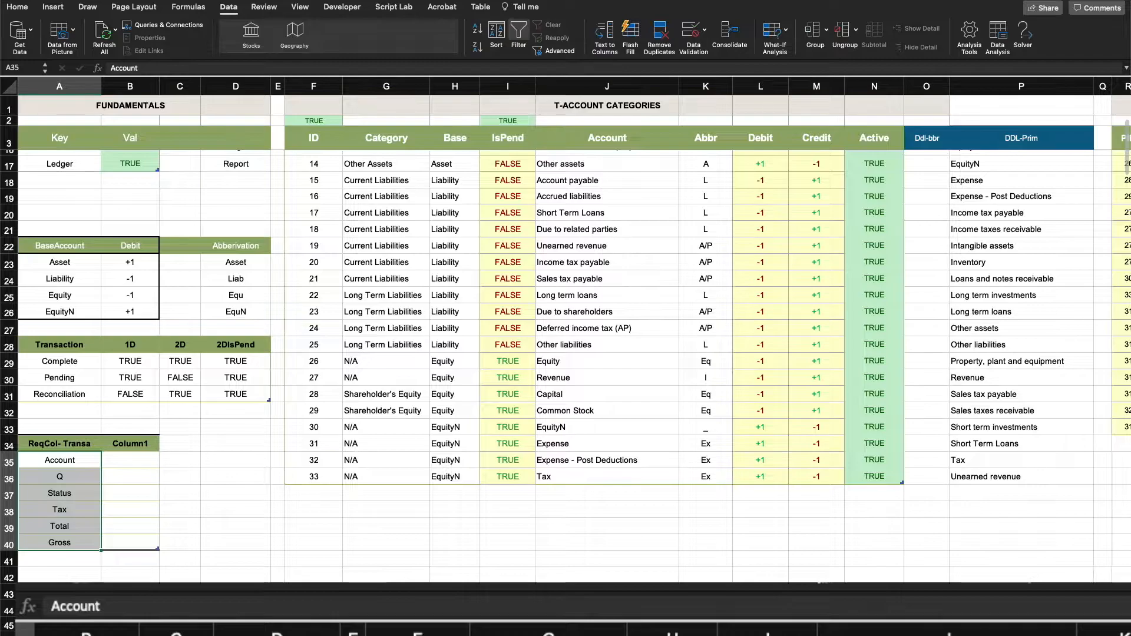
left_click(195, 634)
left_click(209, 420)
left_click(115, 279)
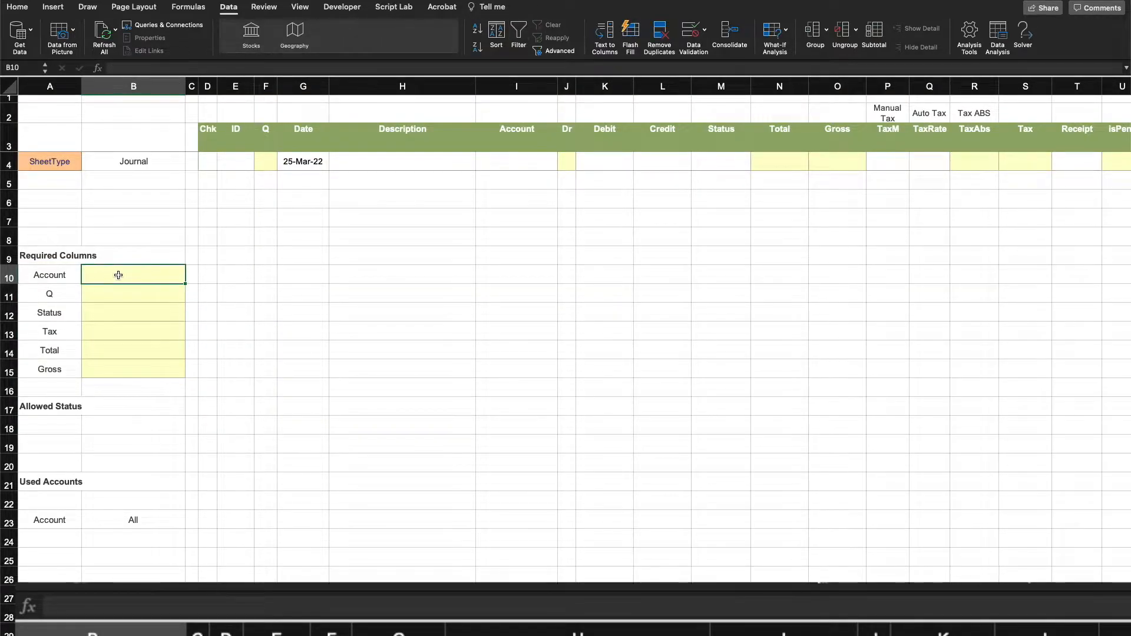
left_click_drag(119, 275, 112, 369)
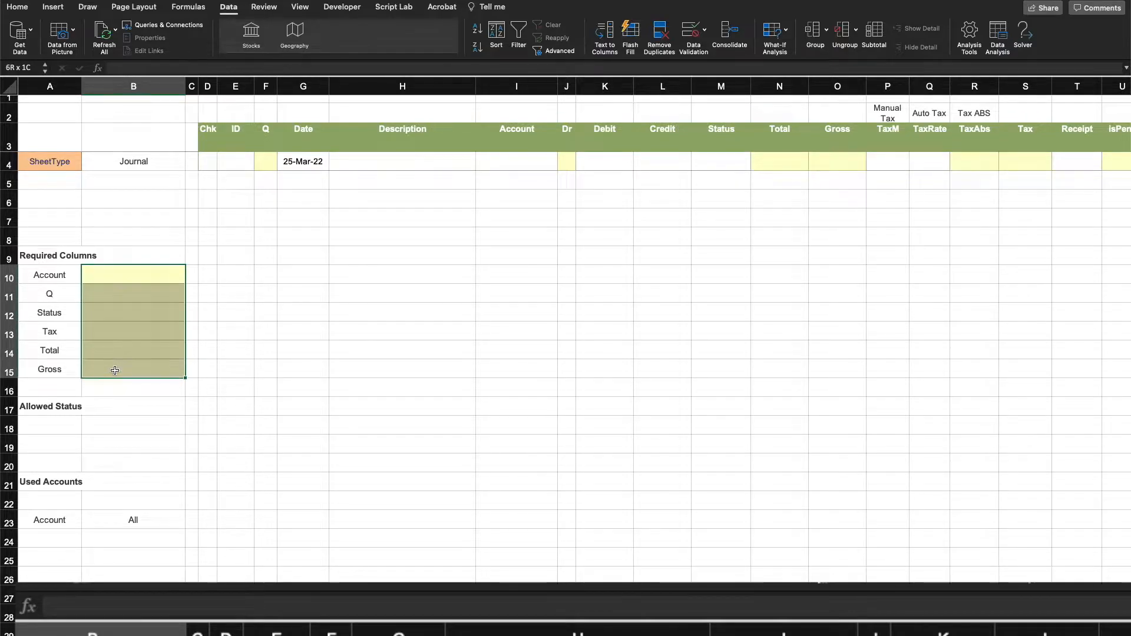
left_click(44, 275)
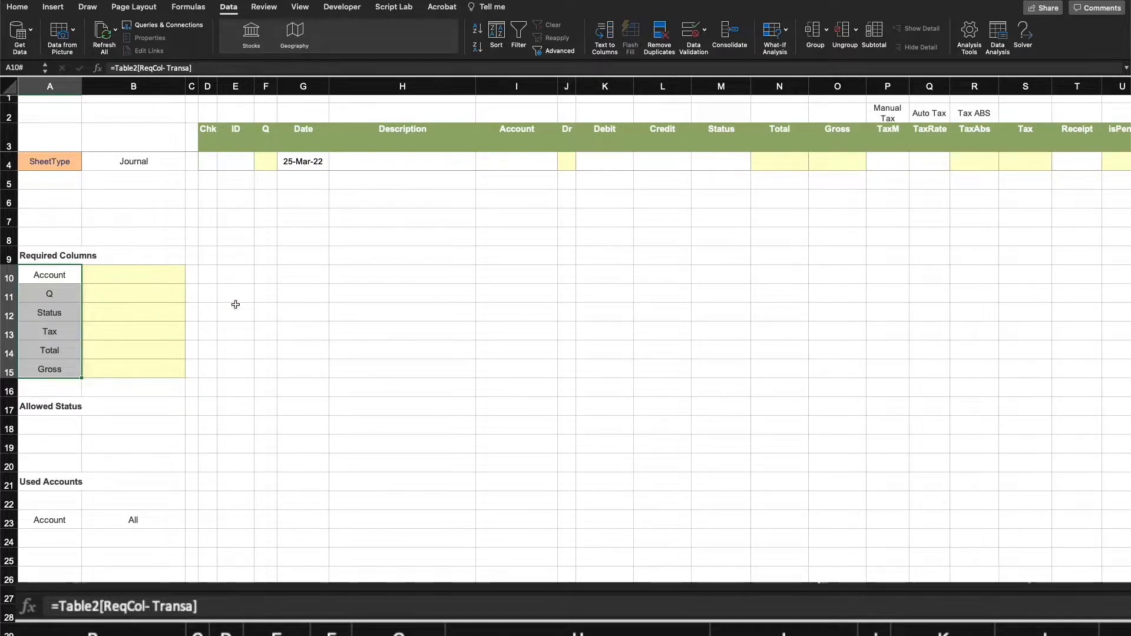
left_click(419, 333)
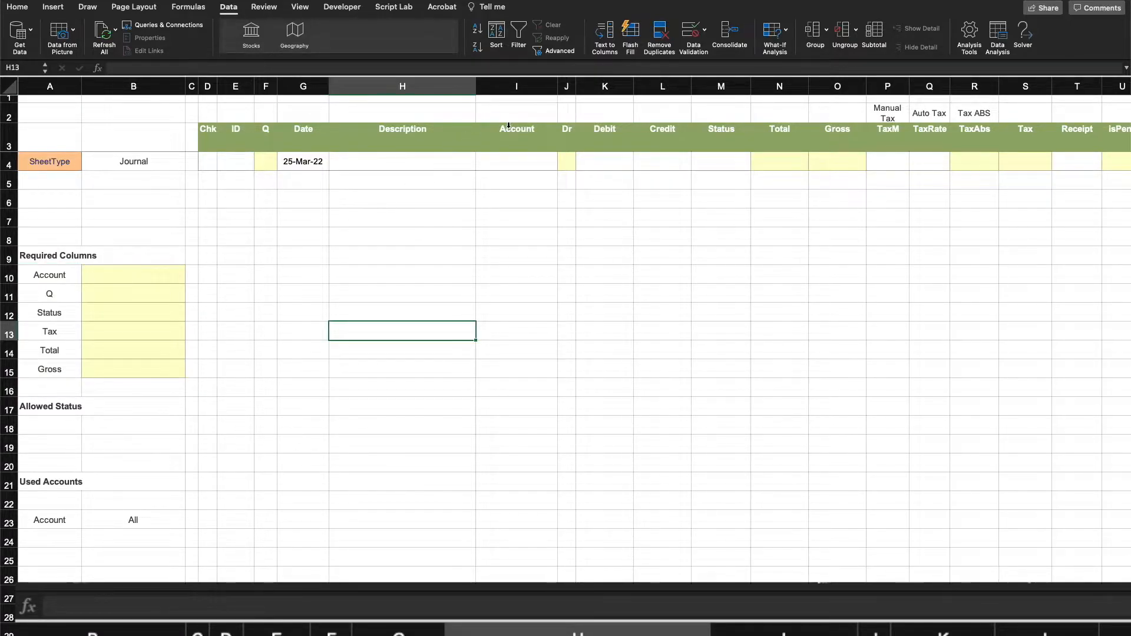
left_click(512, 161)
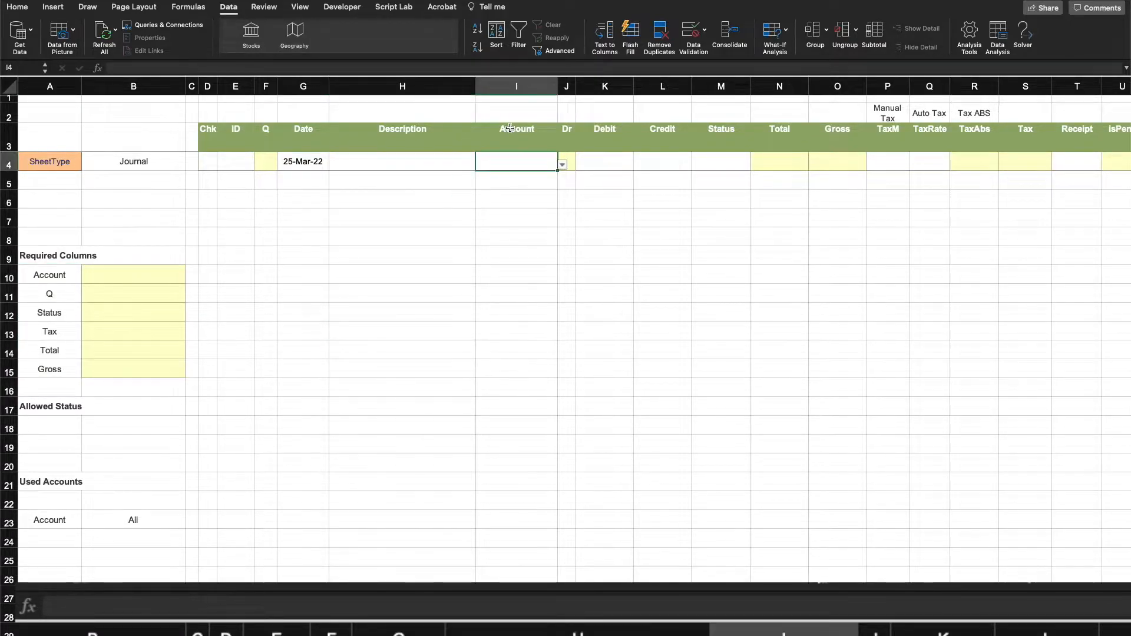
Enter =MATCH(A10, $3:$3,0) in B10 to find the Account column's position in header row 3
left_click(150, 280)
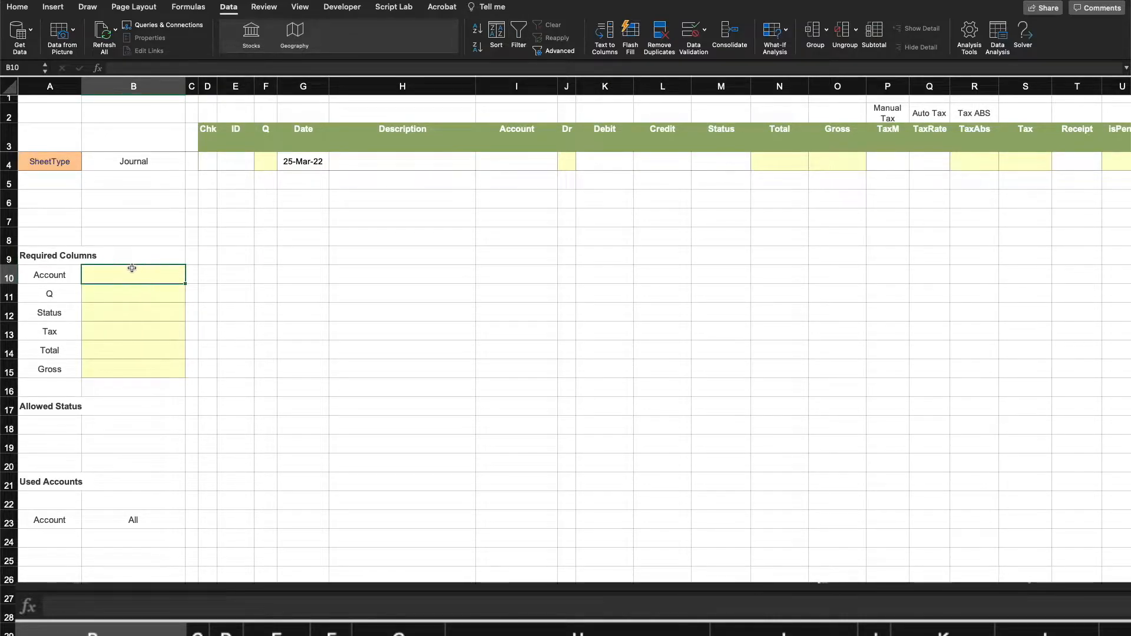
type("=m")
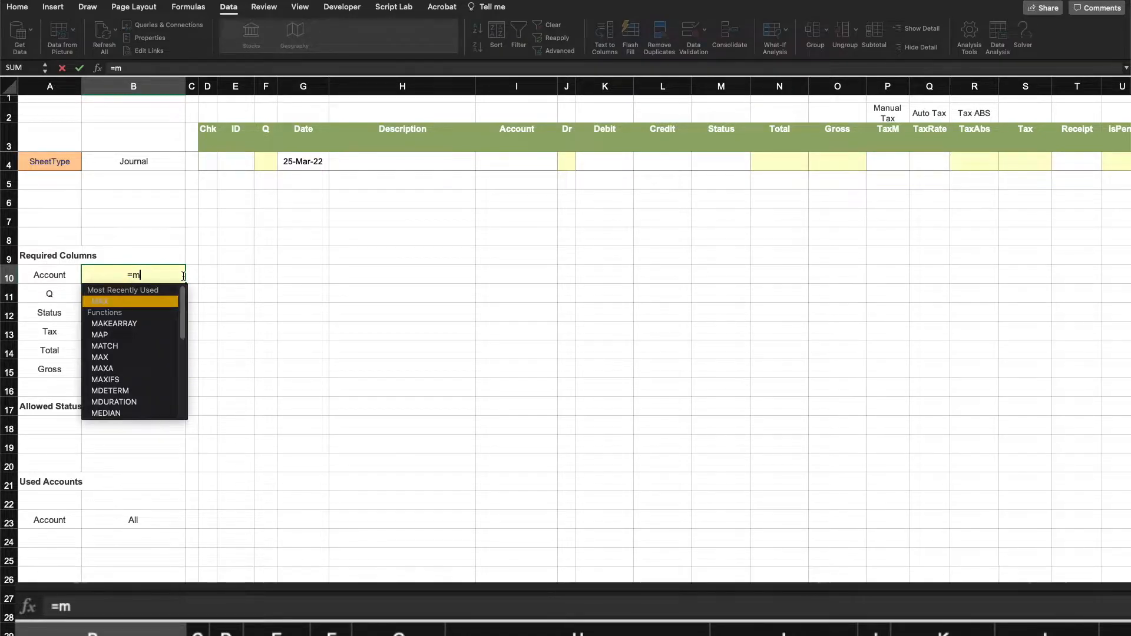
type("at")
key("Tab")
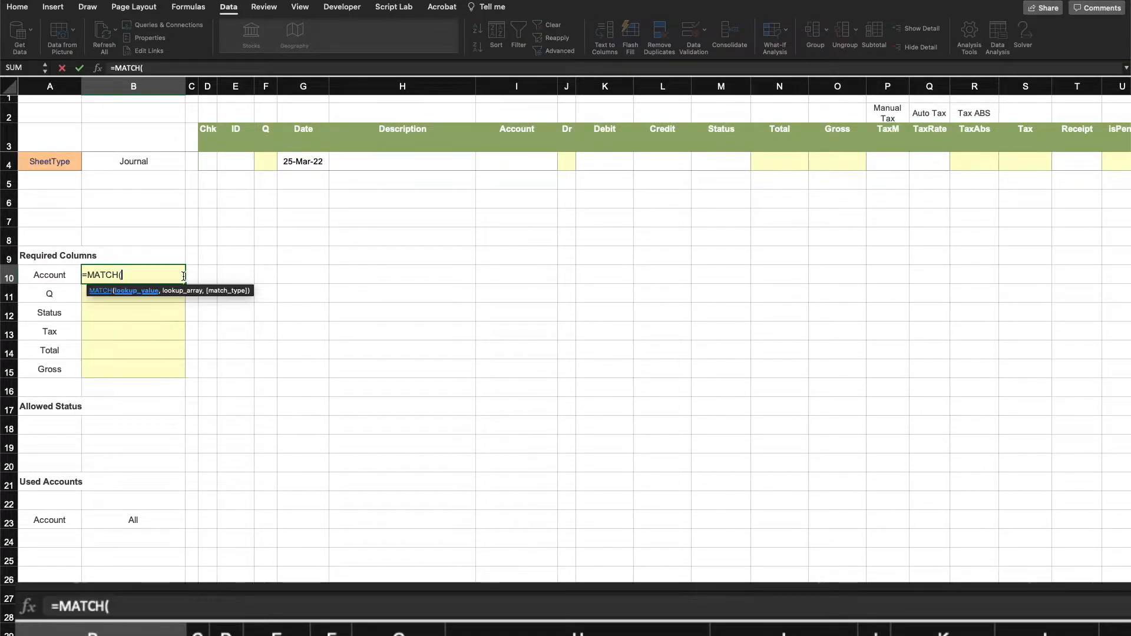
left_click(58, 277)
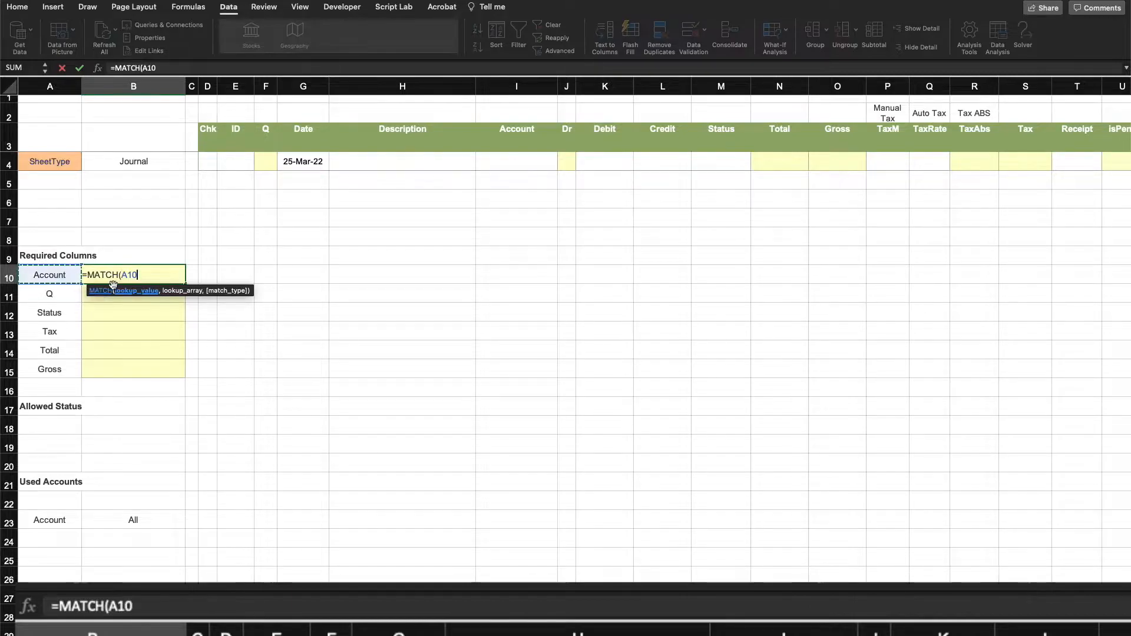
type(",")
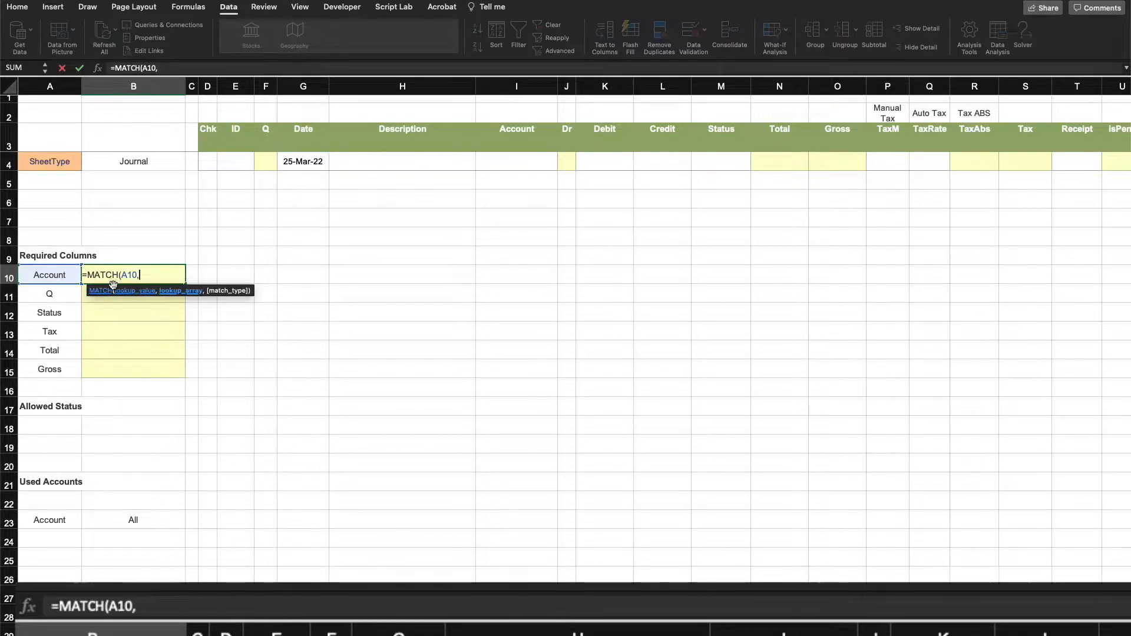
left_click(10, 138)
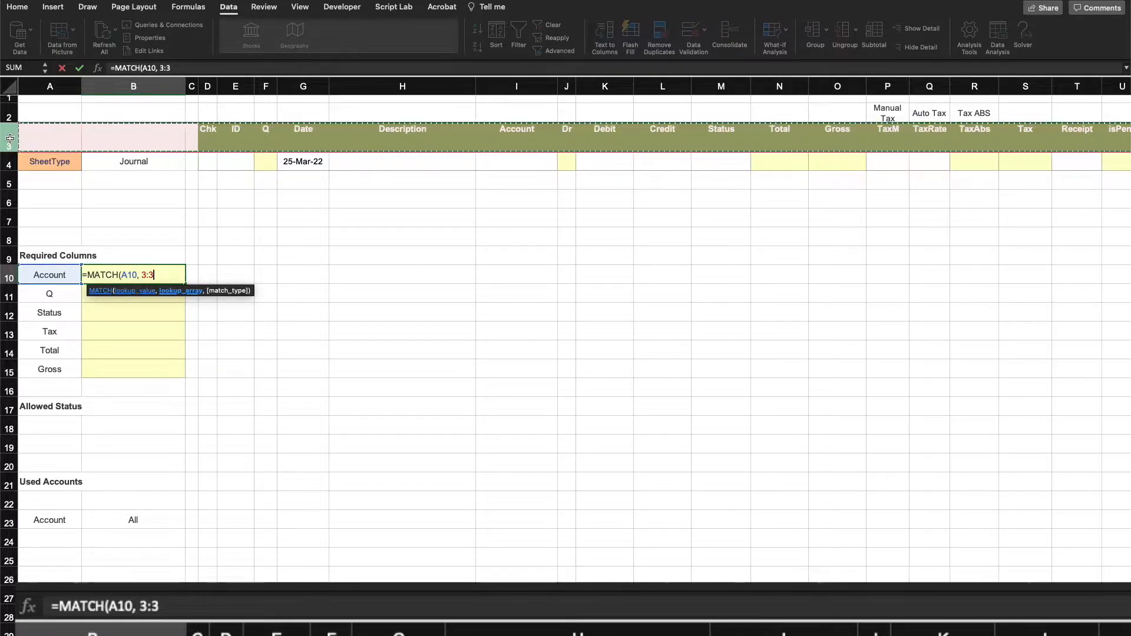
key("F4")
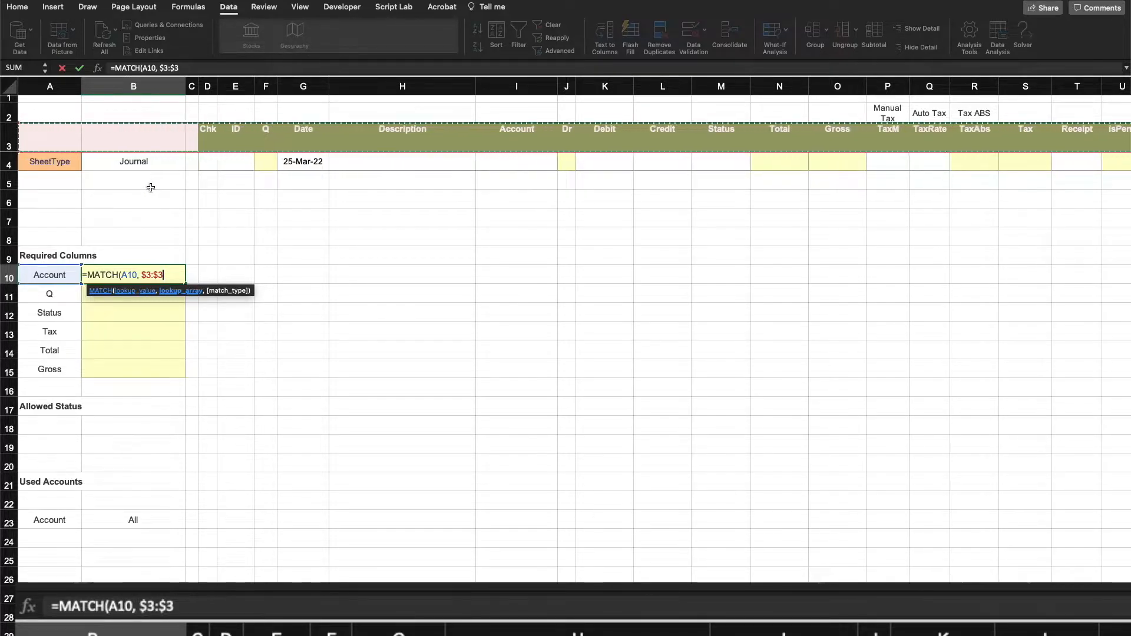
type(",")
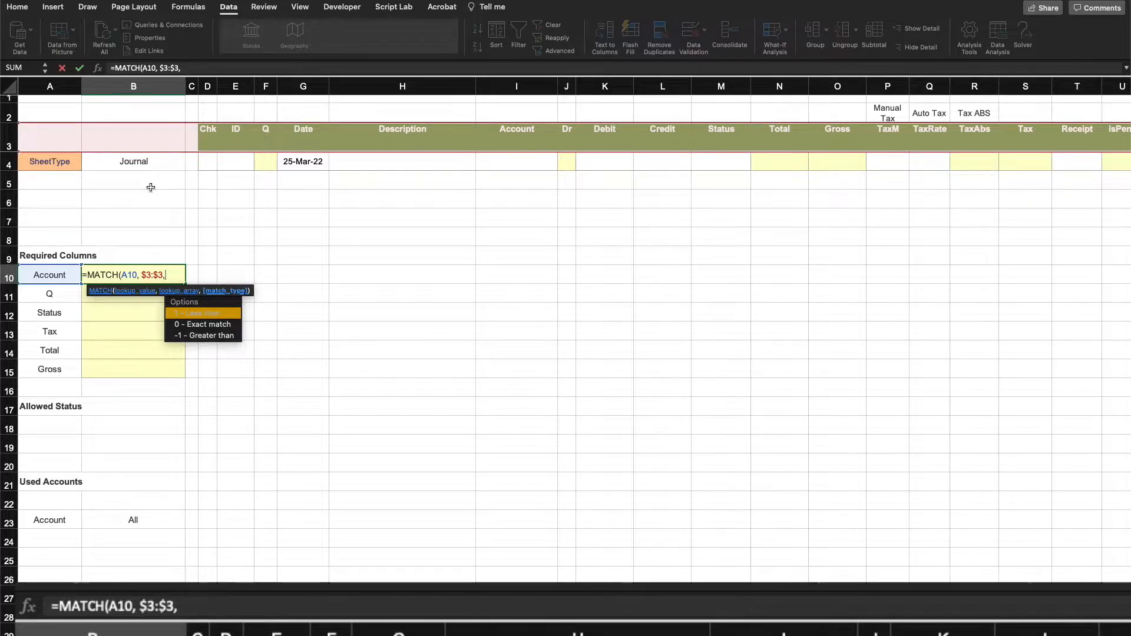
type("0)")
key("Return")
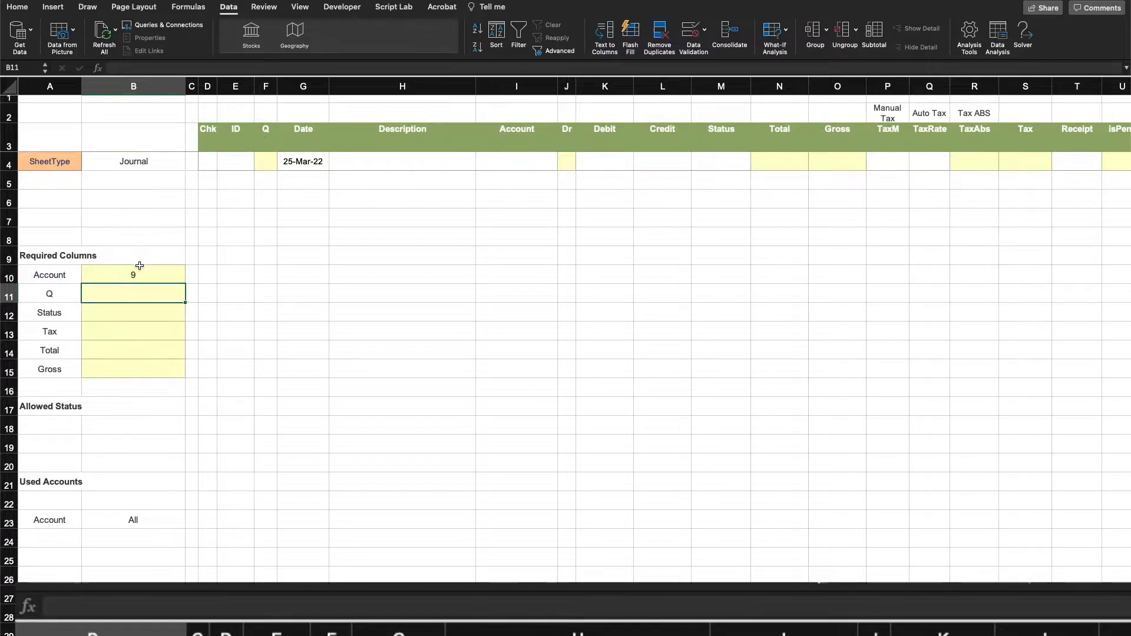
Wrap the MATCH formula in B10 in ADDRESS with row number 2, giving =ADDRESS(2, MATCH(A10, $3:$3,0))
left_click(139, 269)
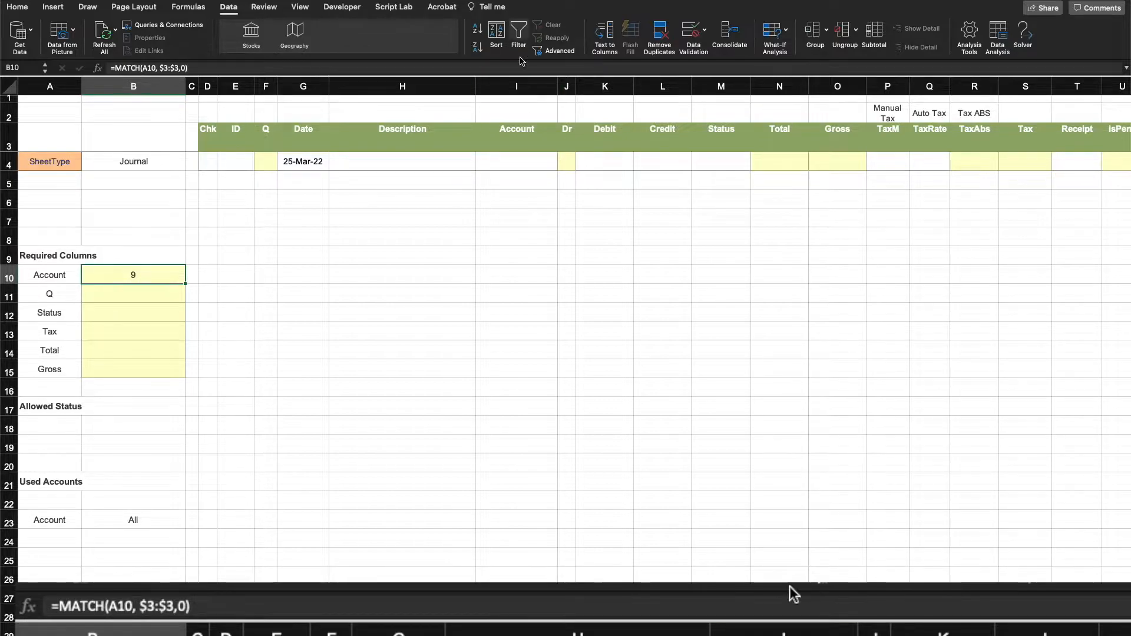
left_click(516, 82)
left_click(390, 268)
left_click(148, 278)
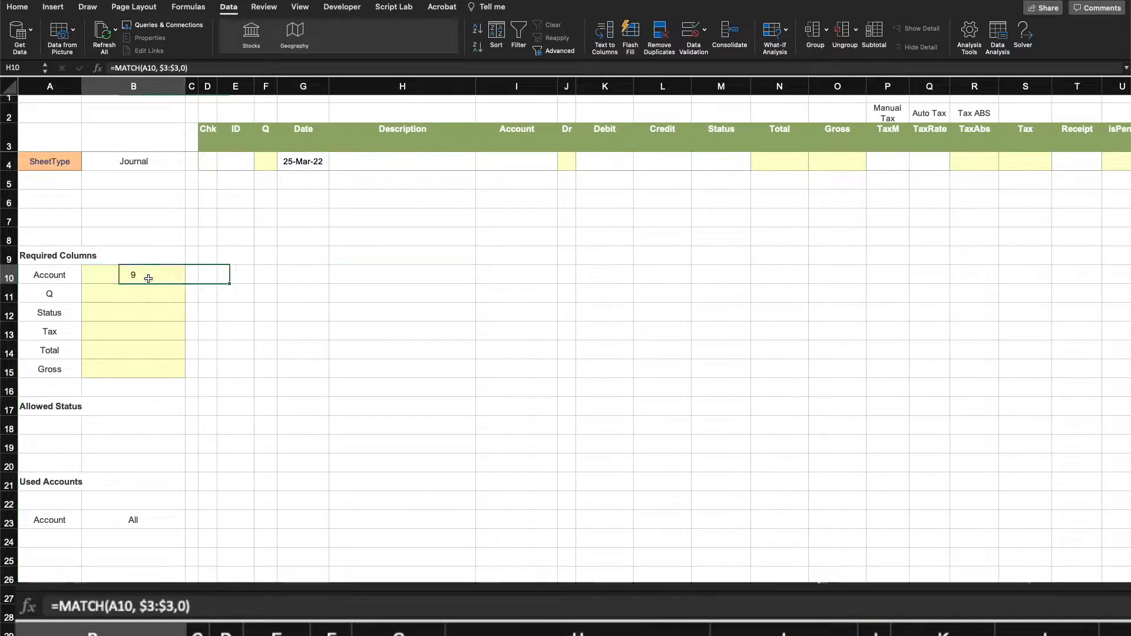
left_click(113, 68)
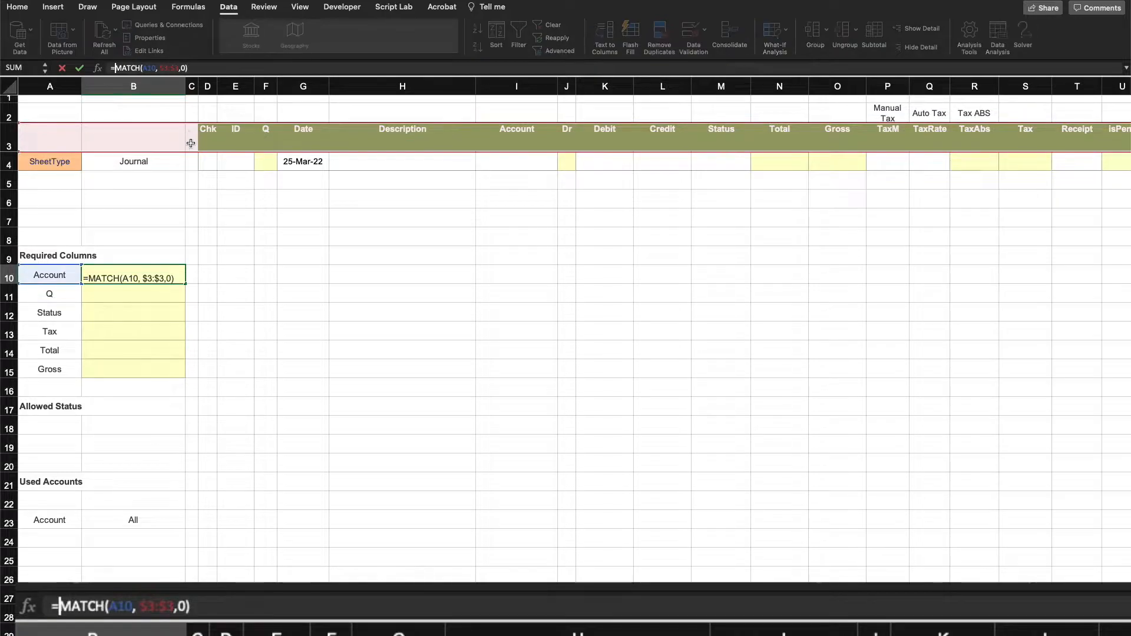
type("ADDRESS(")
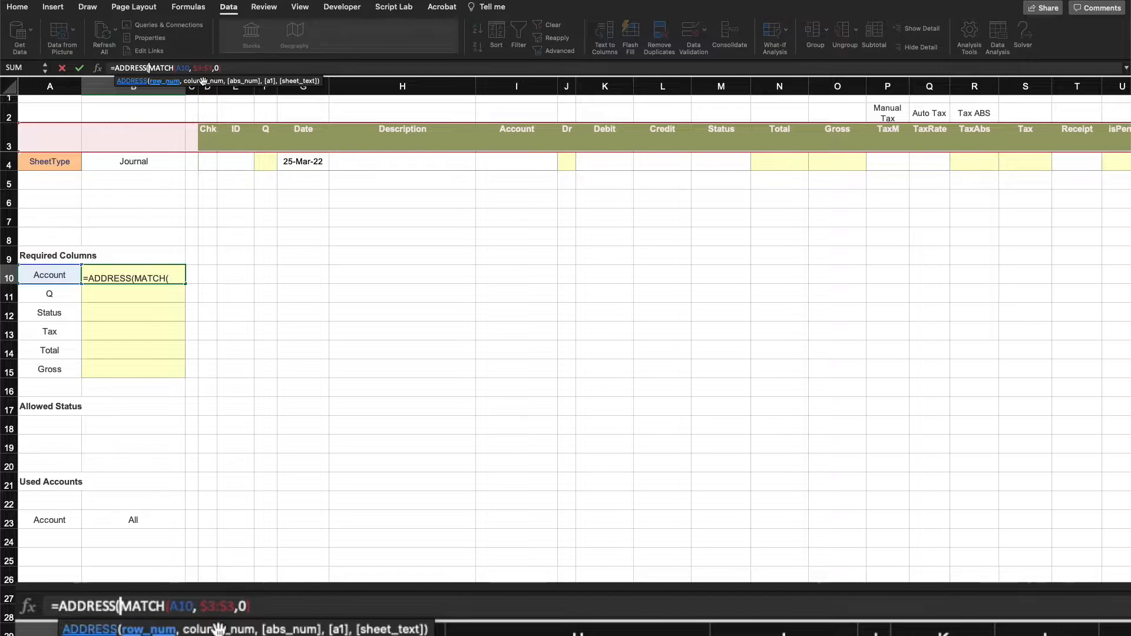
type("2")
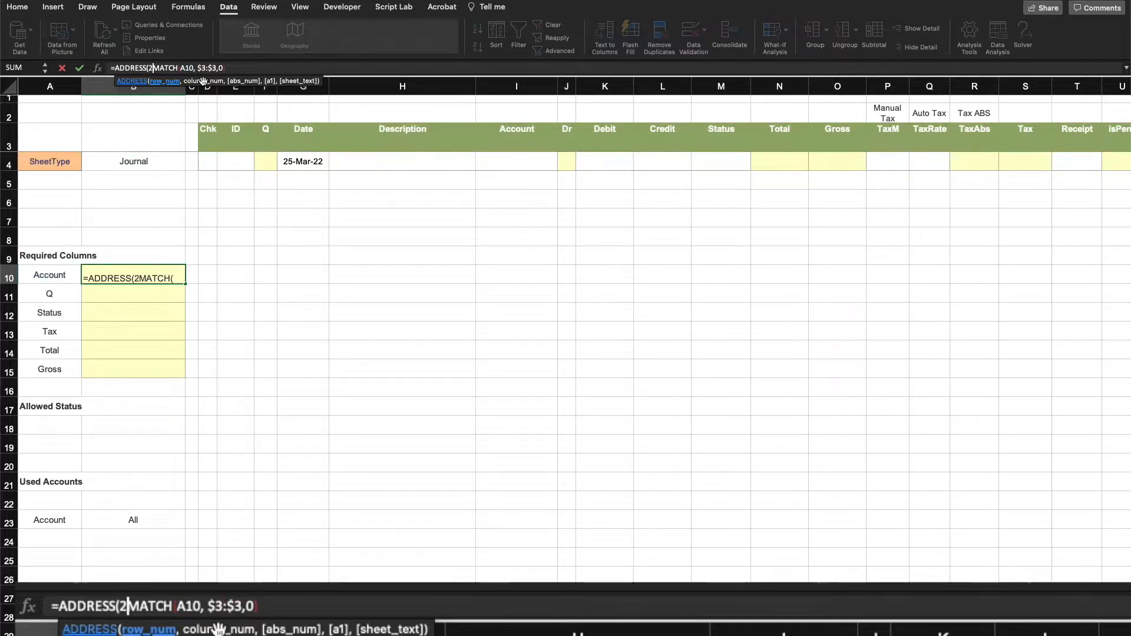
type(",")
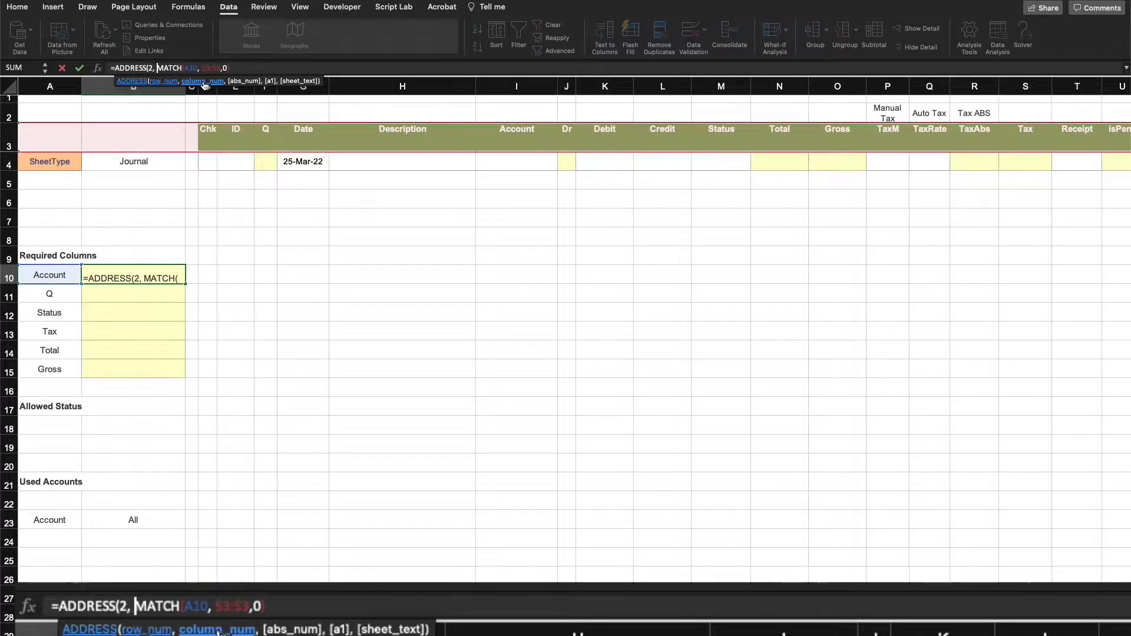
left_click(235, 67)
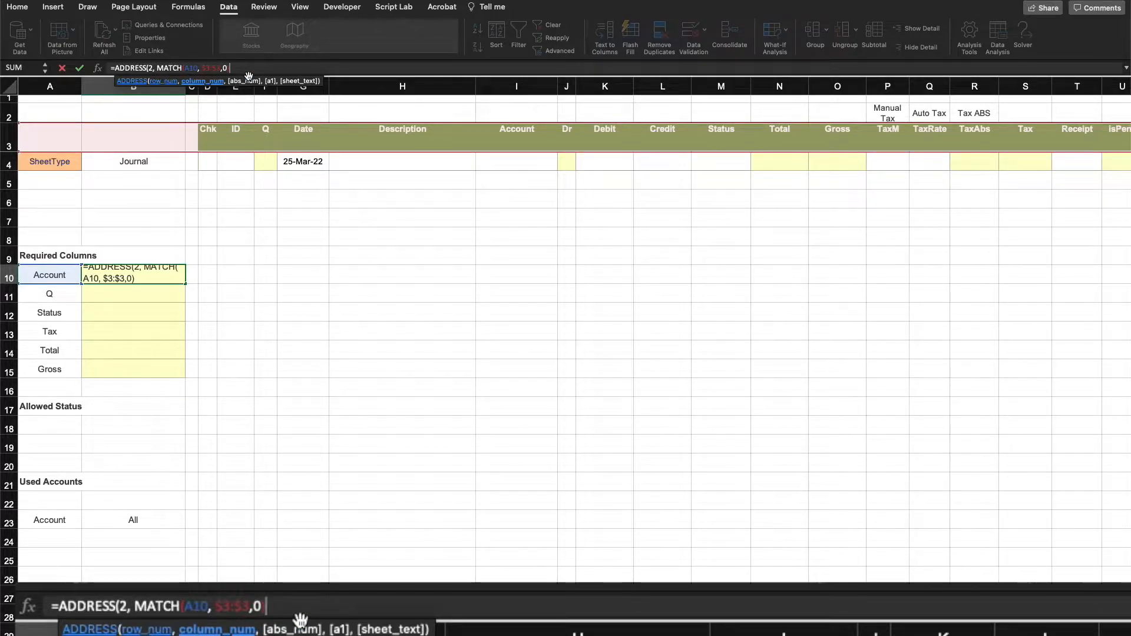
type(")")
key("Return")
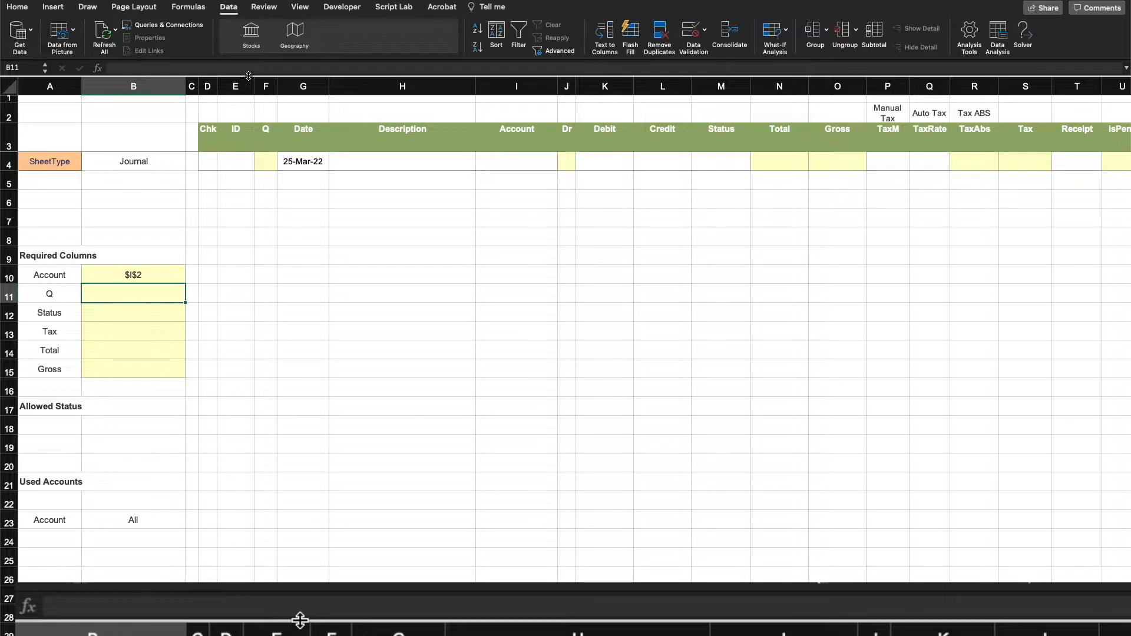
Add 4 as the reference type argument of ADDRESS in B10 so that it returns a relative reference
left_click(142, 275)
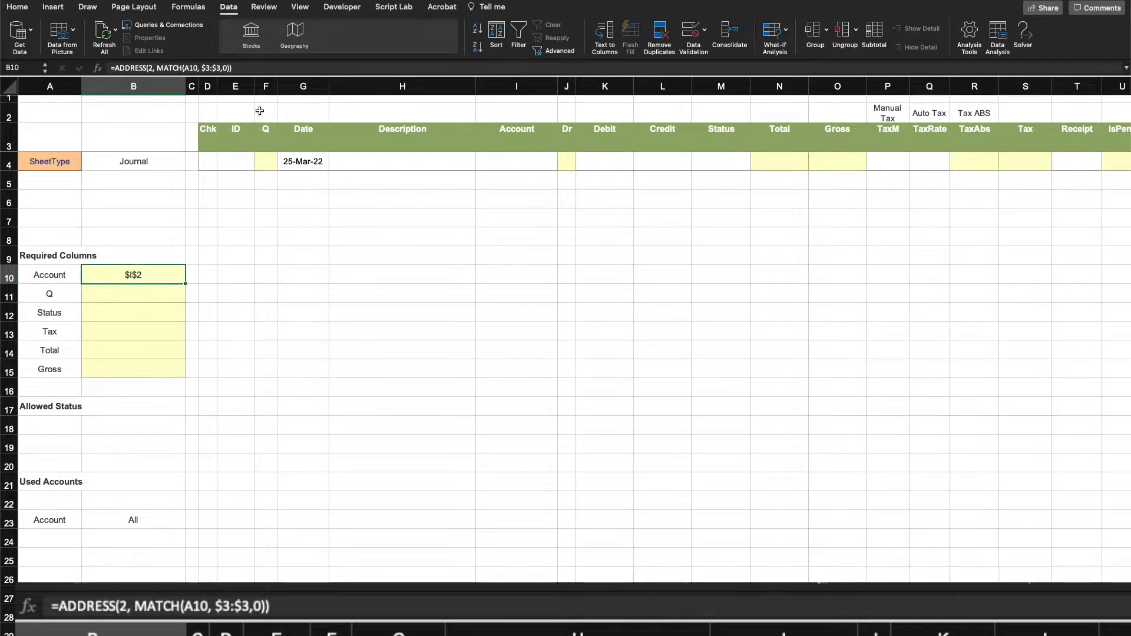
left_click(232, 67)
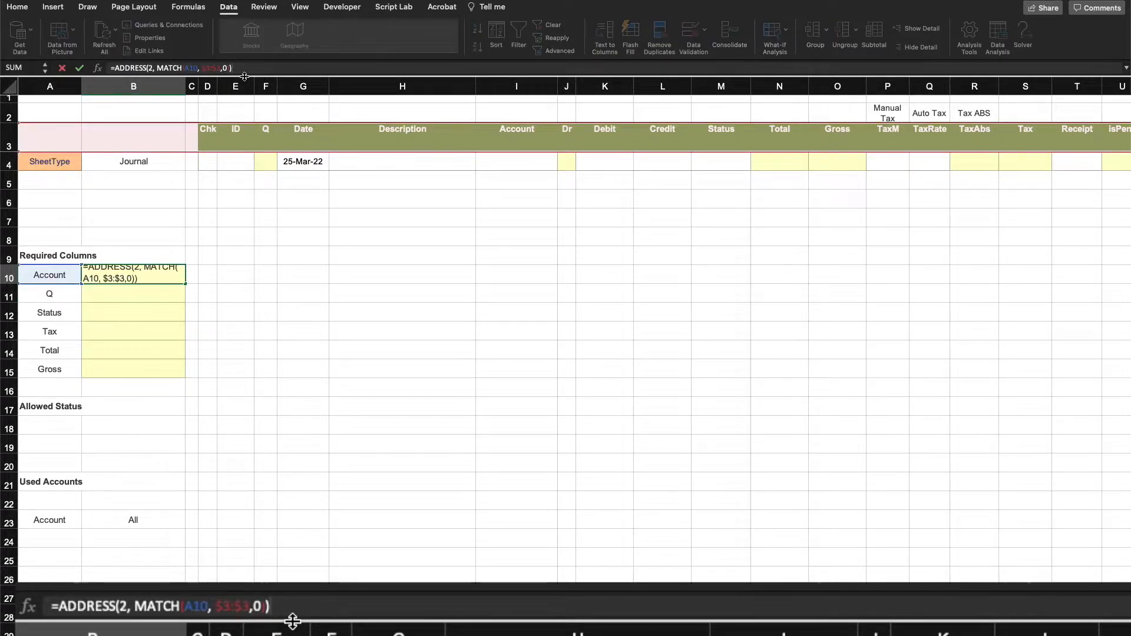
key("BackSpace")
type(",")
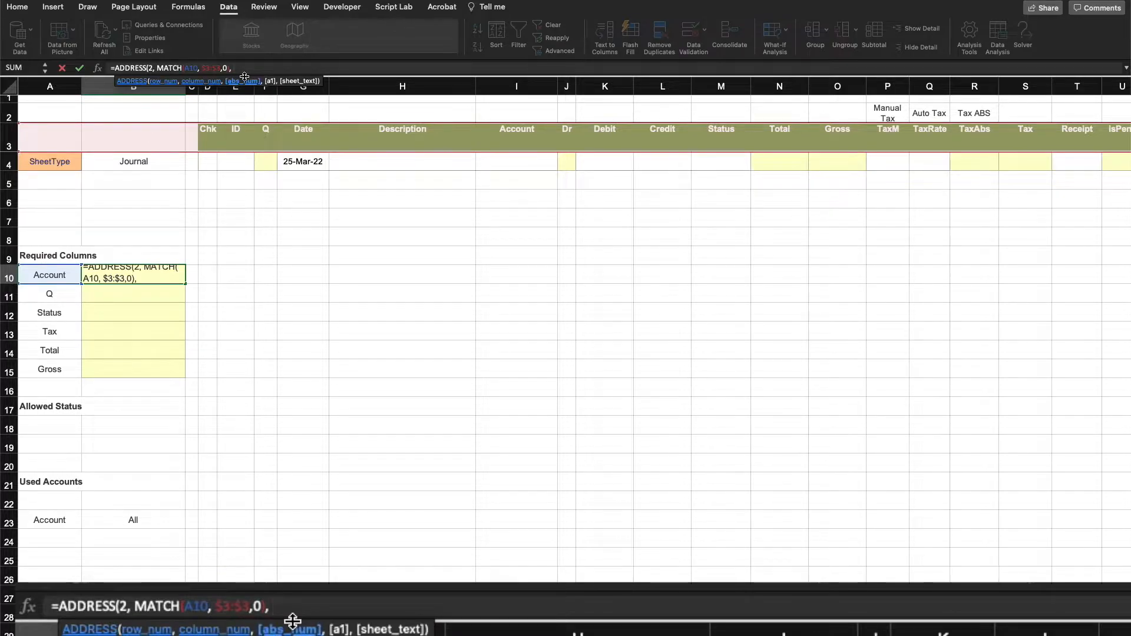
key("BackSpace")
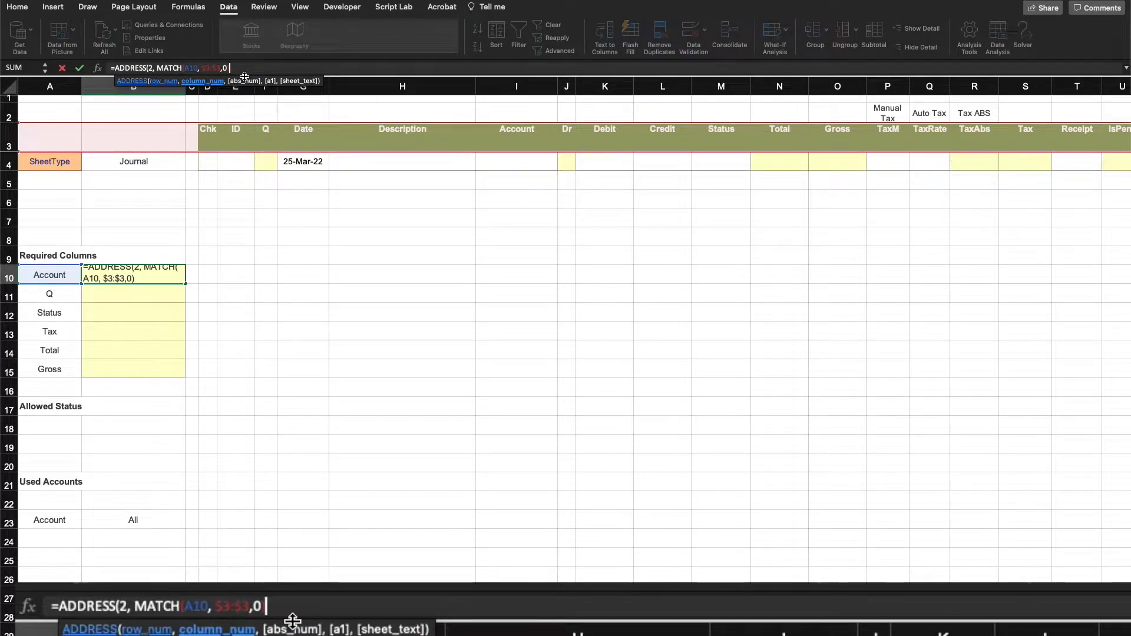
type(",4)")
key("Return")
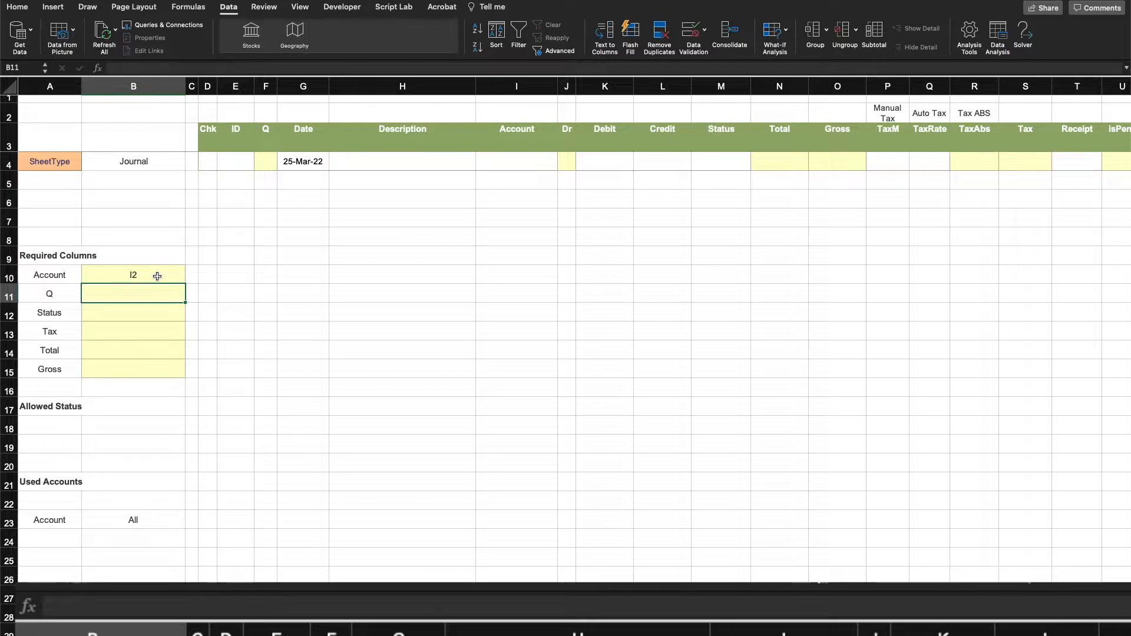
Wrap the ADDRESS formula in B10 in LEFT with 1 character, giving =LEFT(ADDRESS(2, MATCH(A10, $3:$3,0),4), 1)
left_click(158, 276)
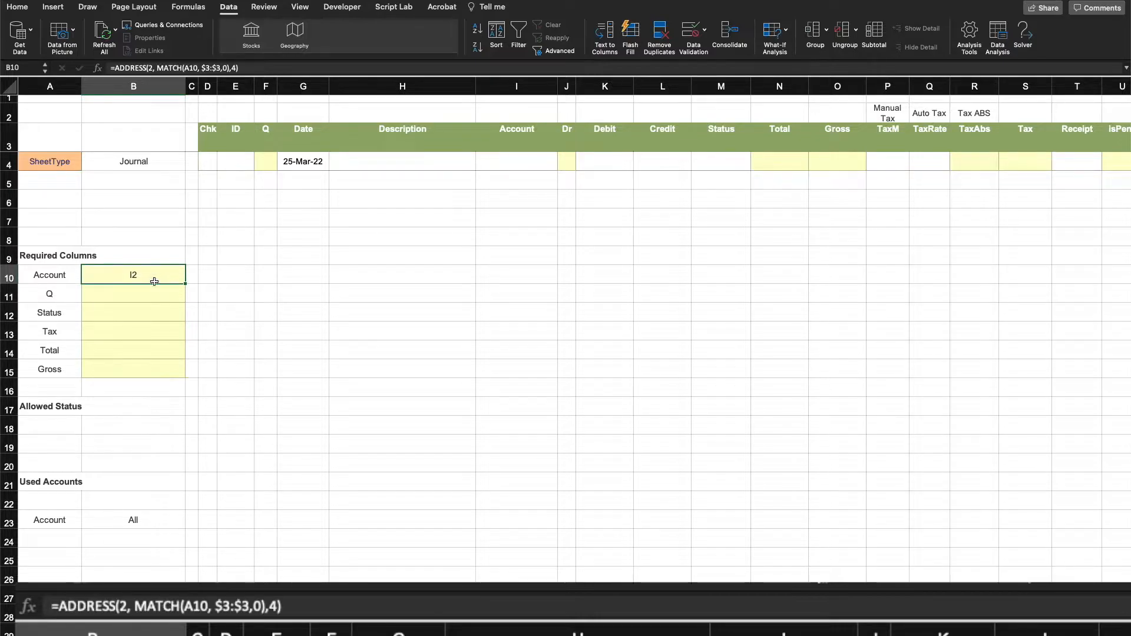
left_click(113, 68)
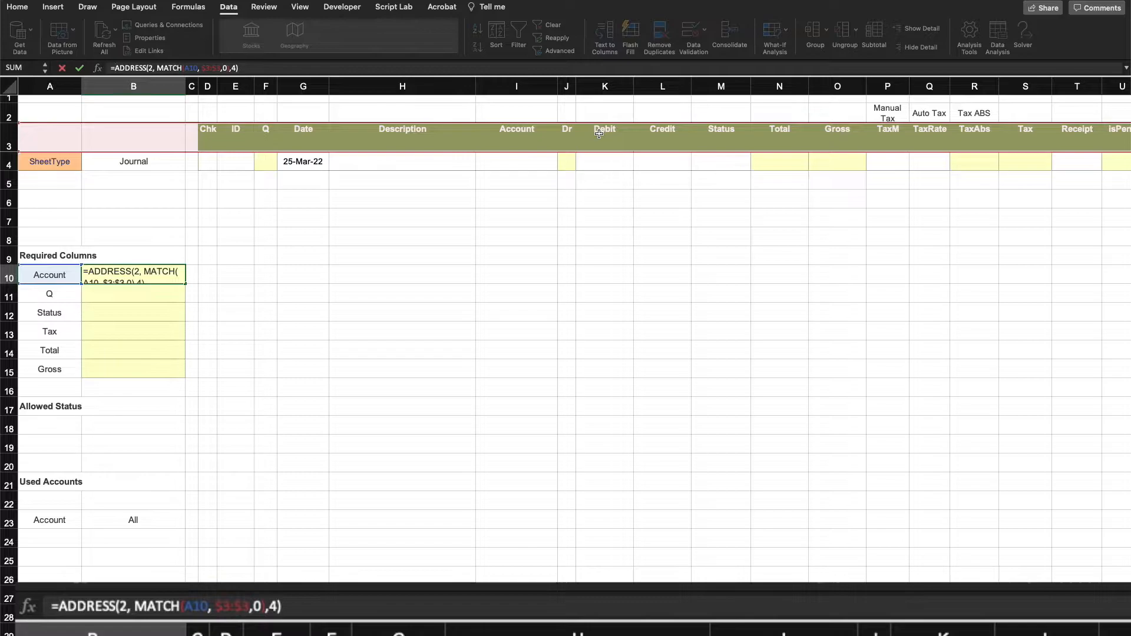
type("LEFT(")
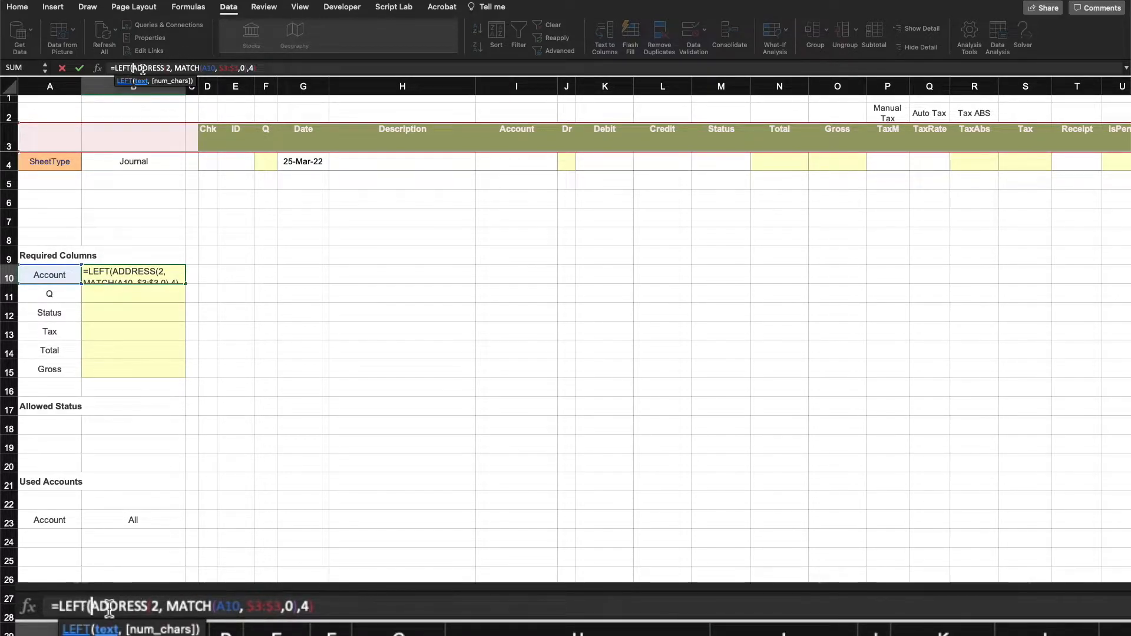
left_click(269, 68)
type(",")
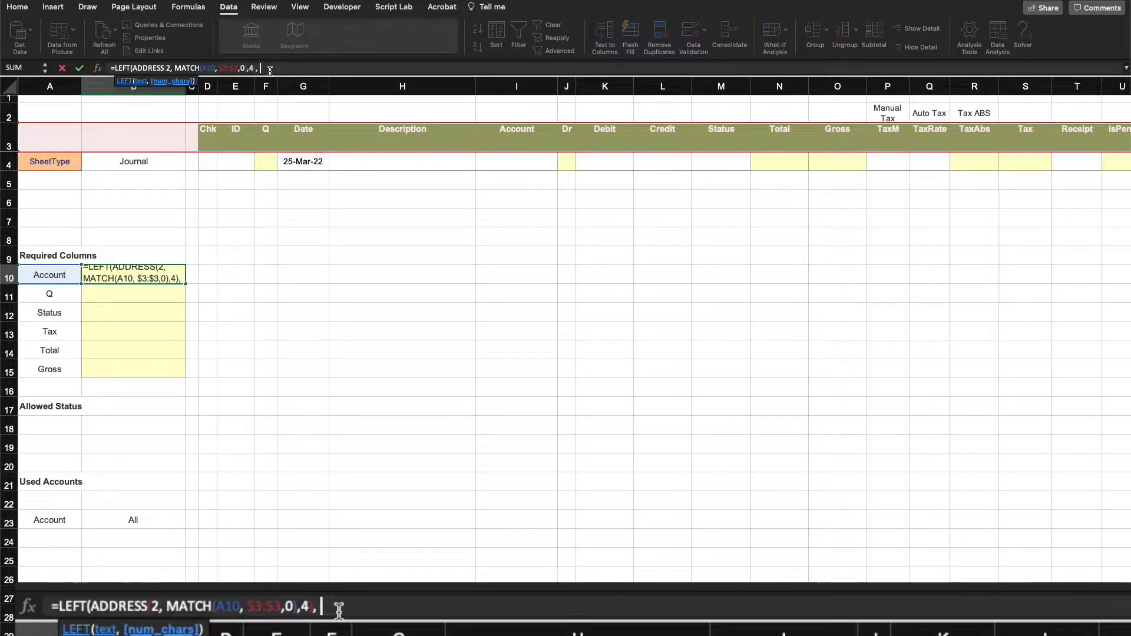
type(" 1)")
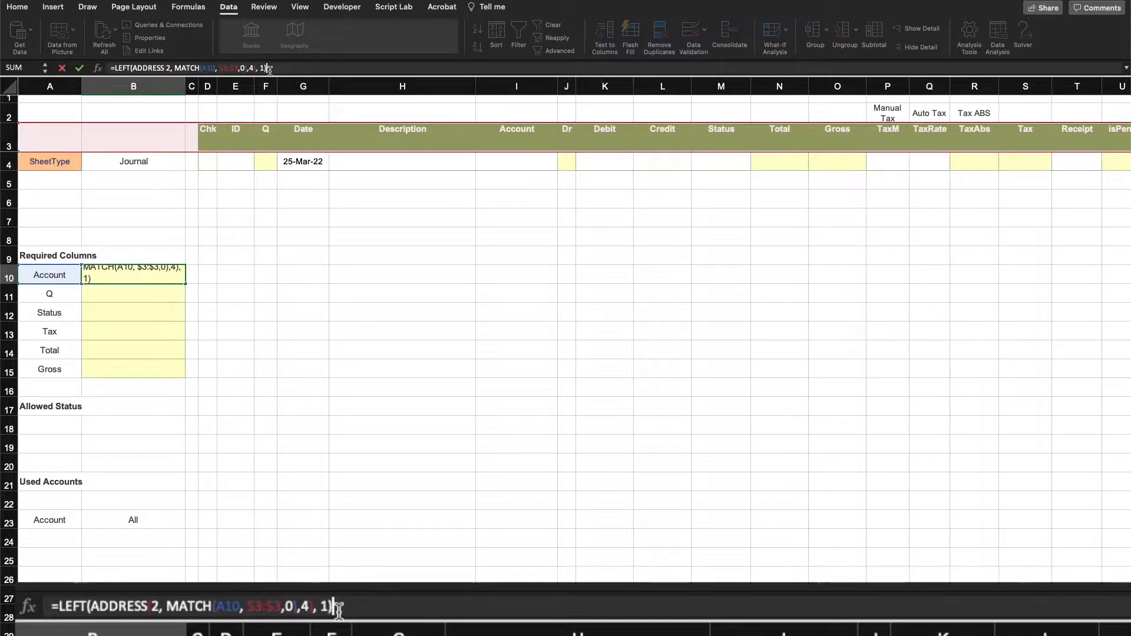
key("Return")
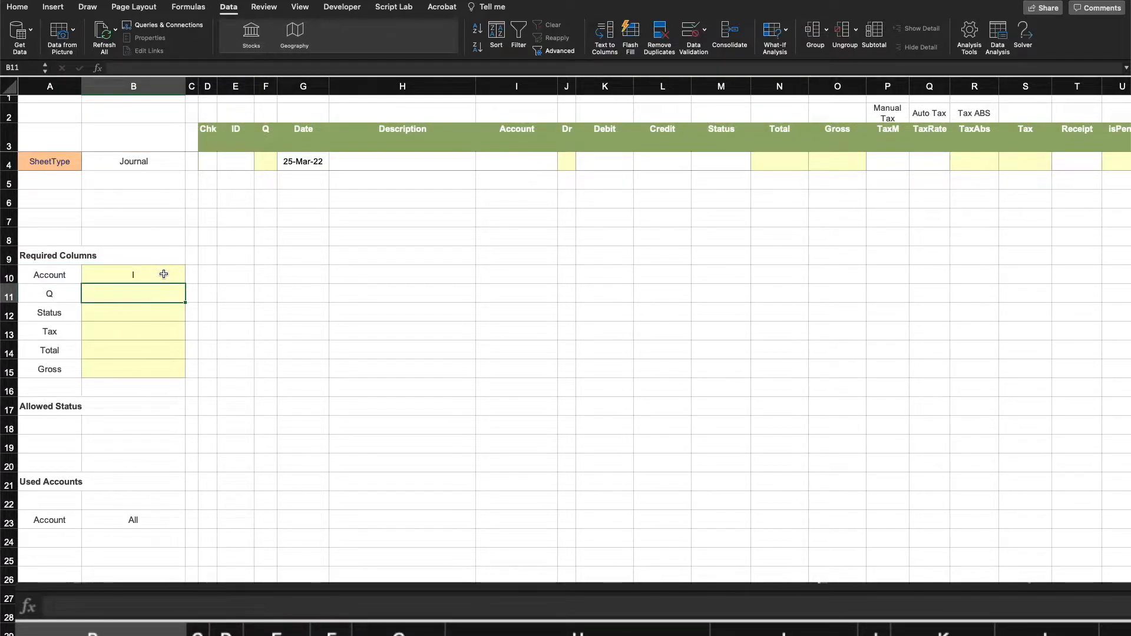
Enter I:I in cell E10 as a sample of the column reference format wanted for Account
left_click(157, 274)
left_click(233, 273)
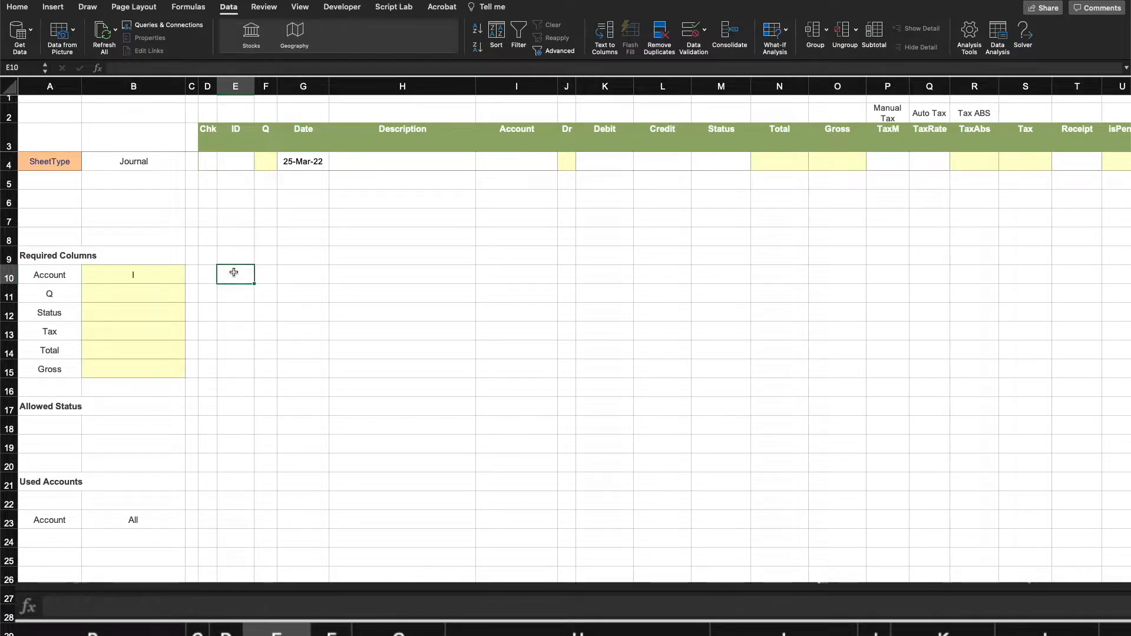
type("I:I")
key("Return")
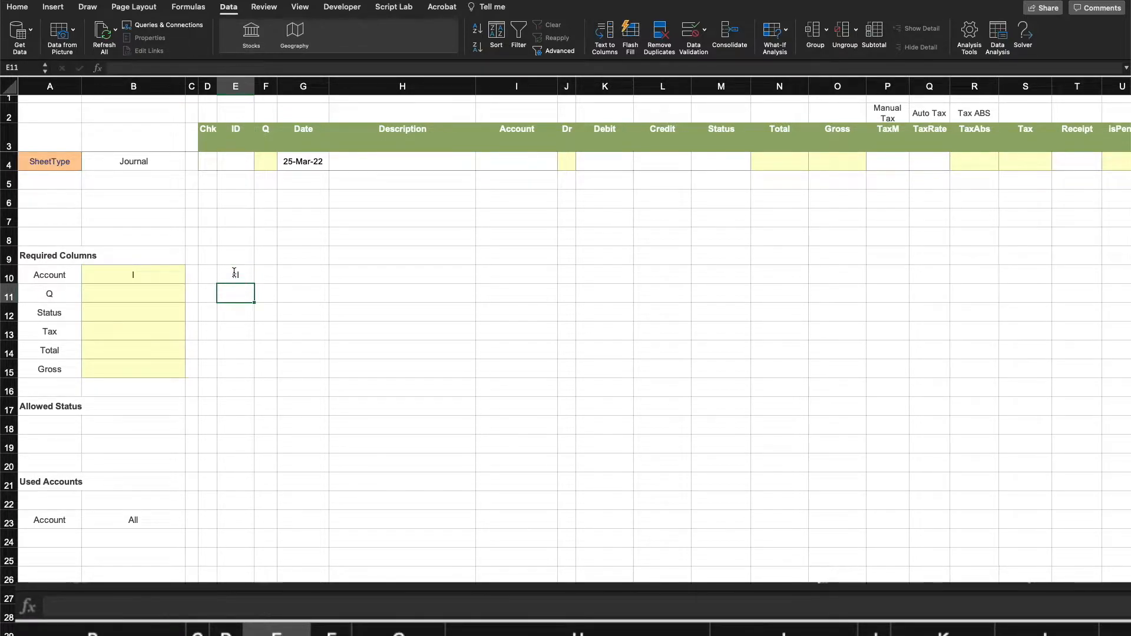
Wrap B10's formula in LET, making it =LET(a, LEFT(ADDRESS(2, MATCH(A10, $3:$3,0),4), 1), a & ":" & a)
left_click(164, 276)
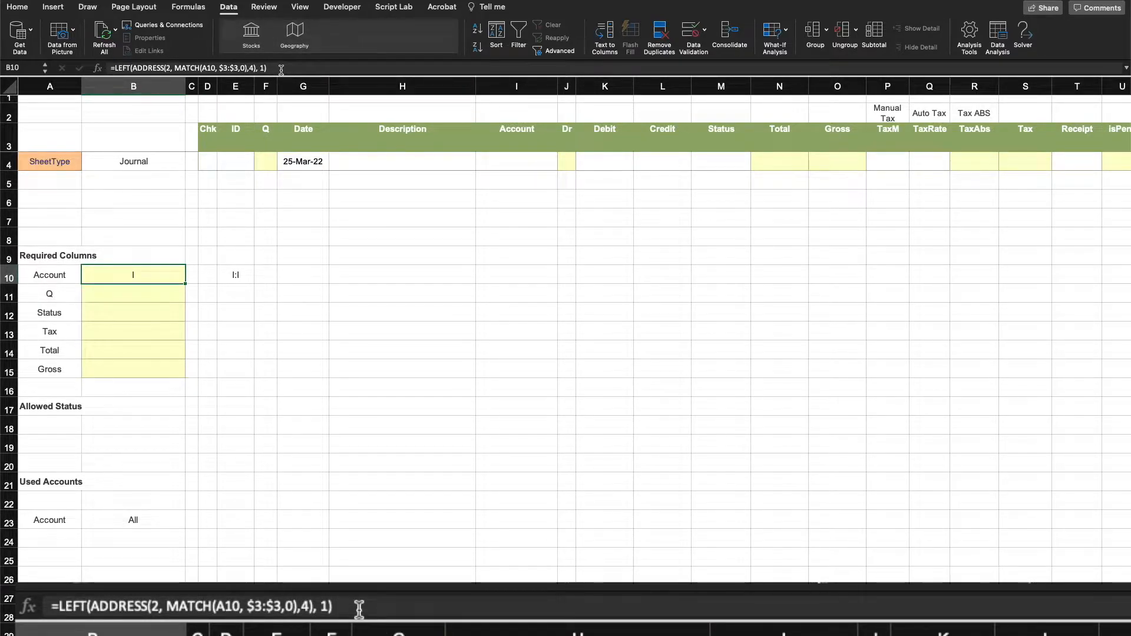
left_click(116, 67)
type("let")
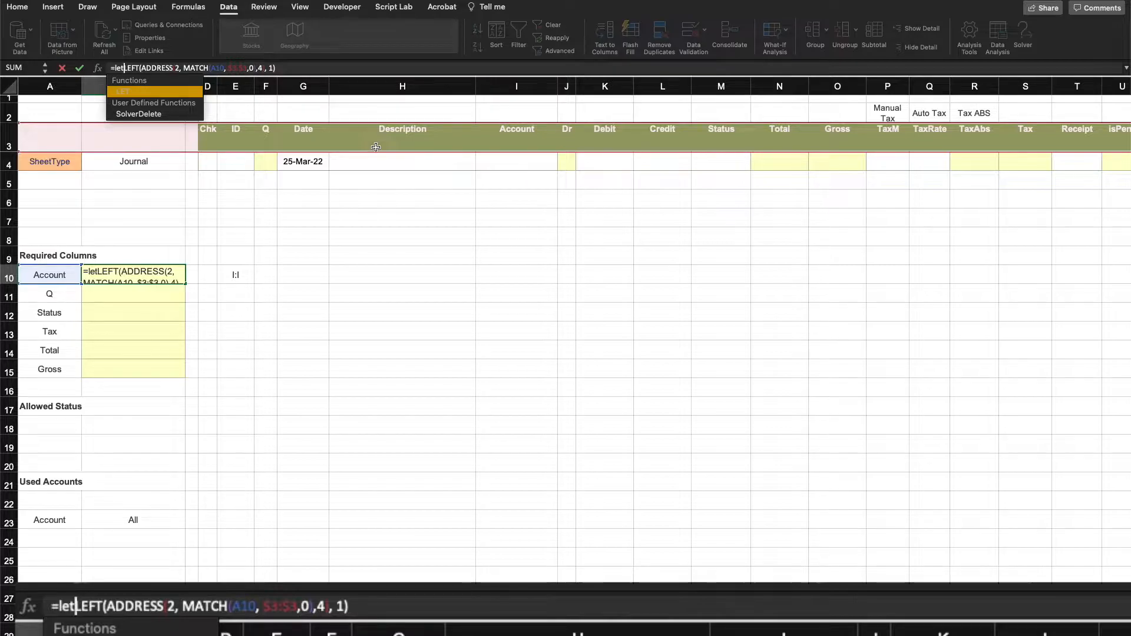
type("(")
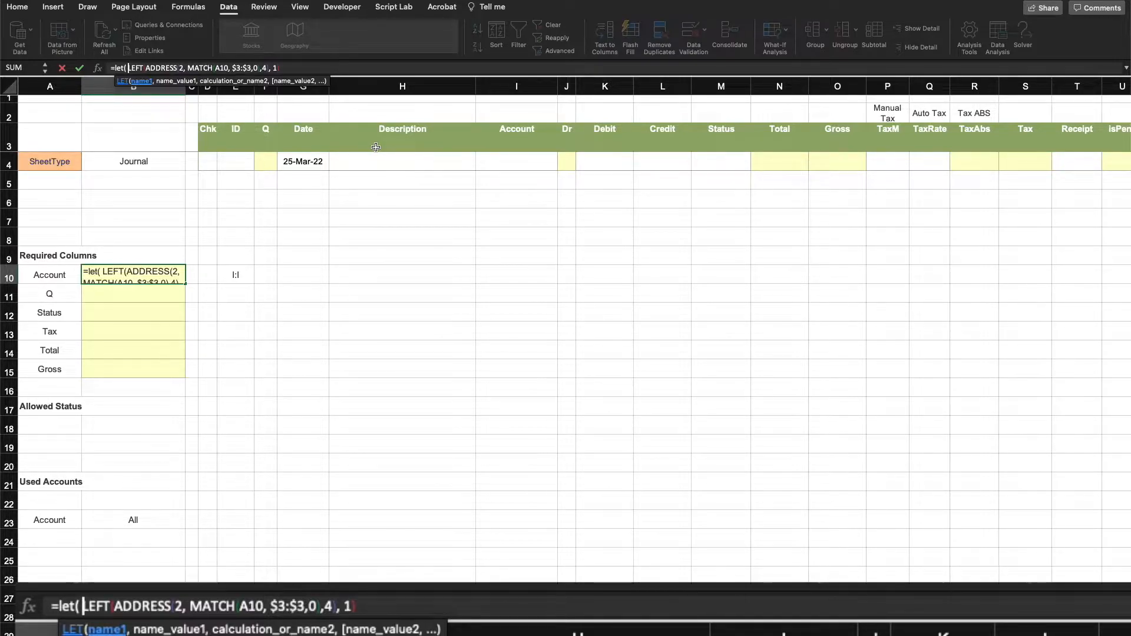
key("BackSpace")
type("a,")
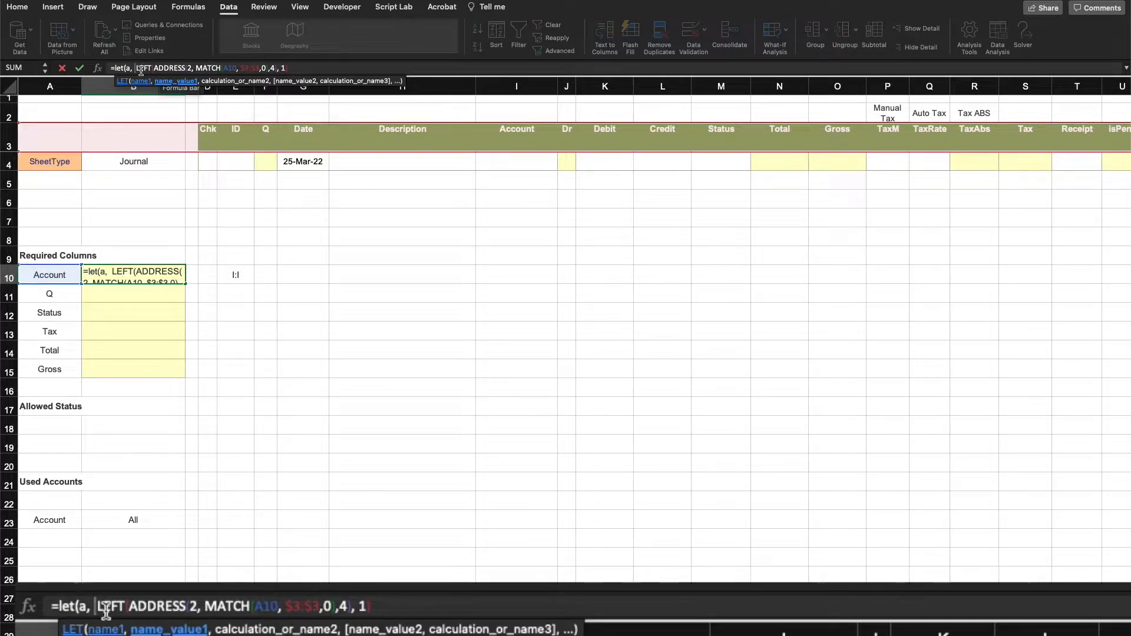
left_click(305, 69)
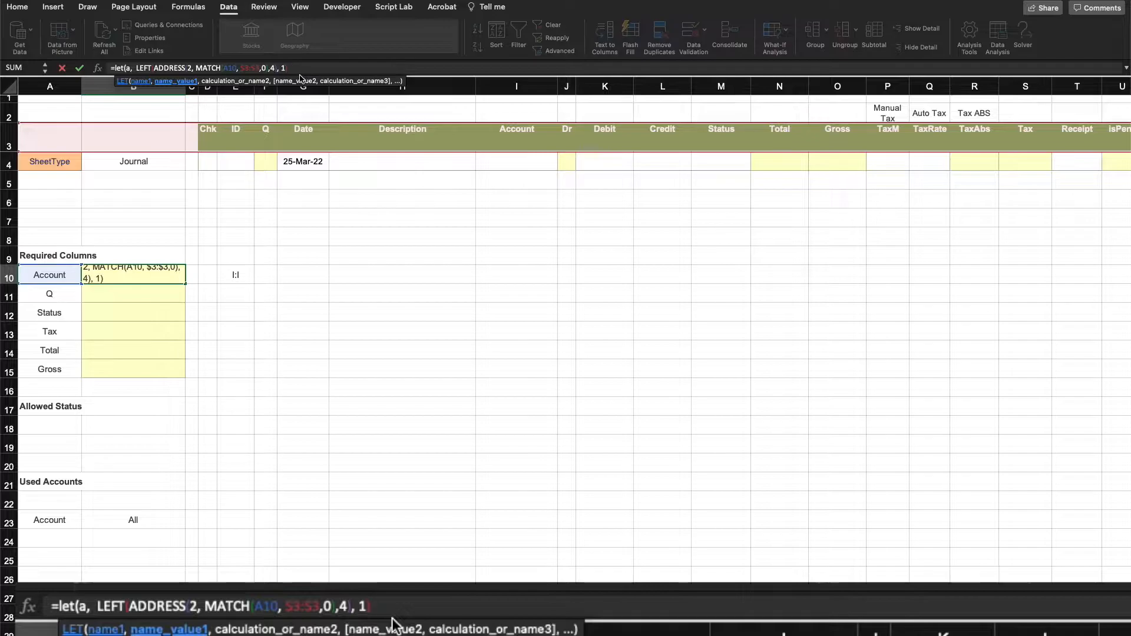
type(",")
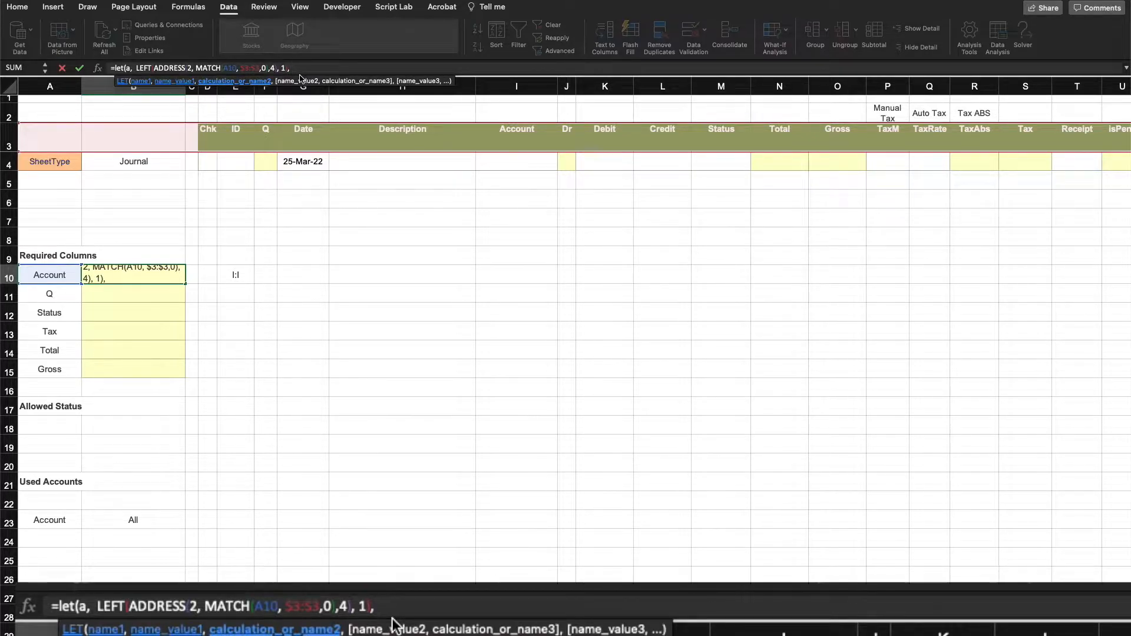
type(" a & \":\" & ")
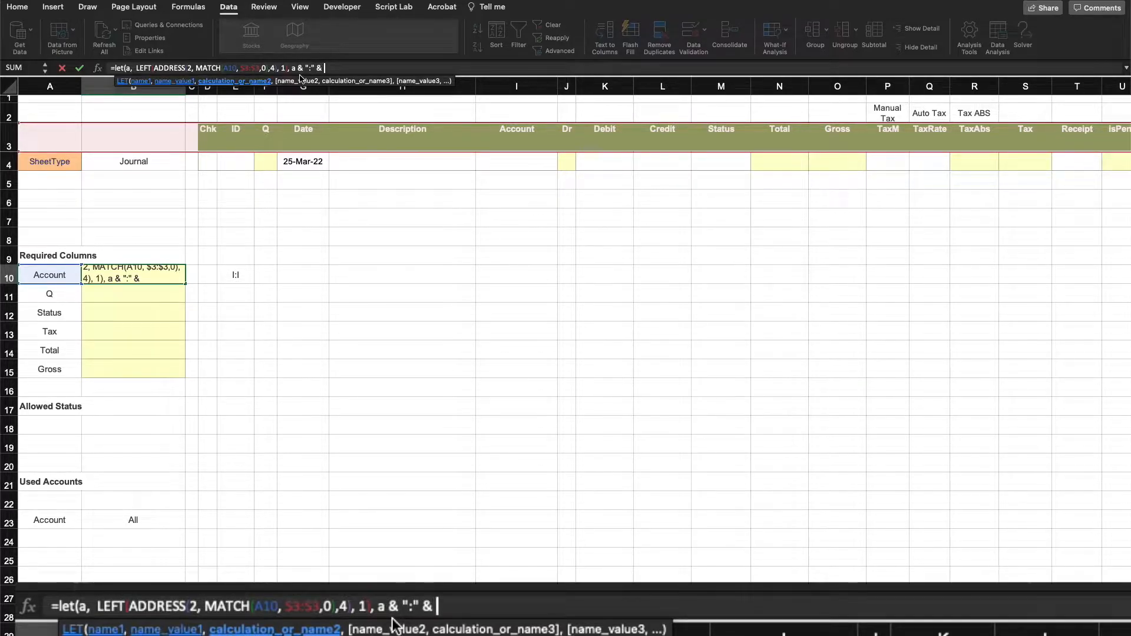
type("a)")
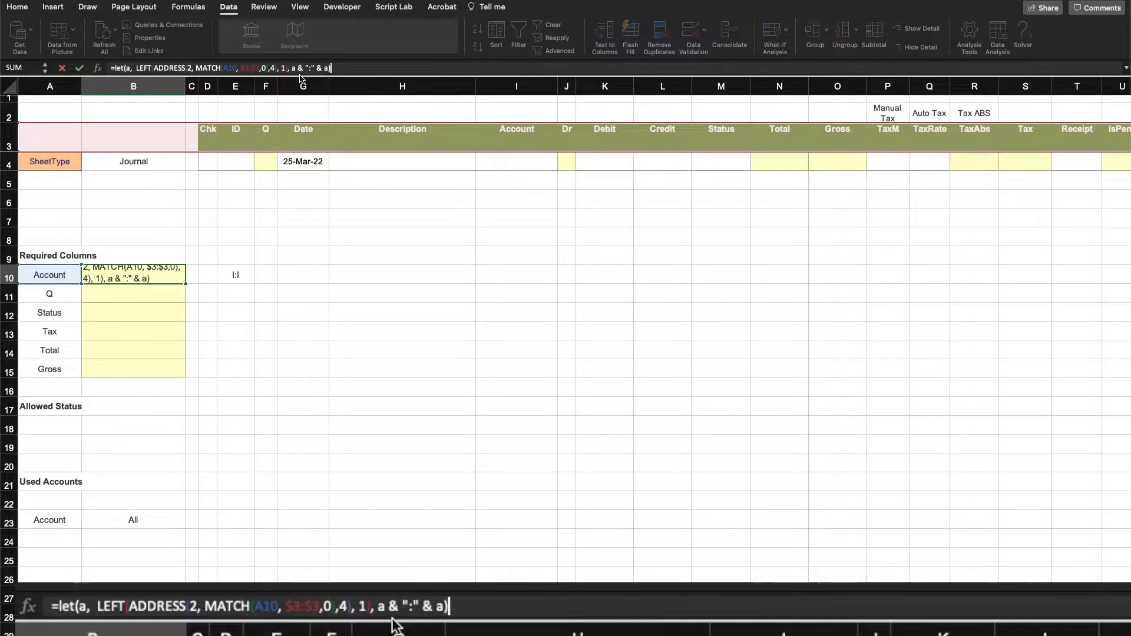
key("Return")
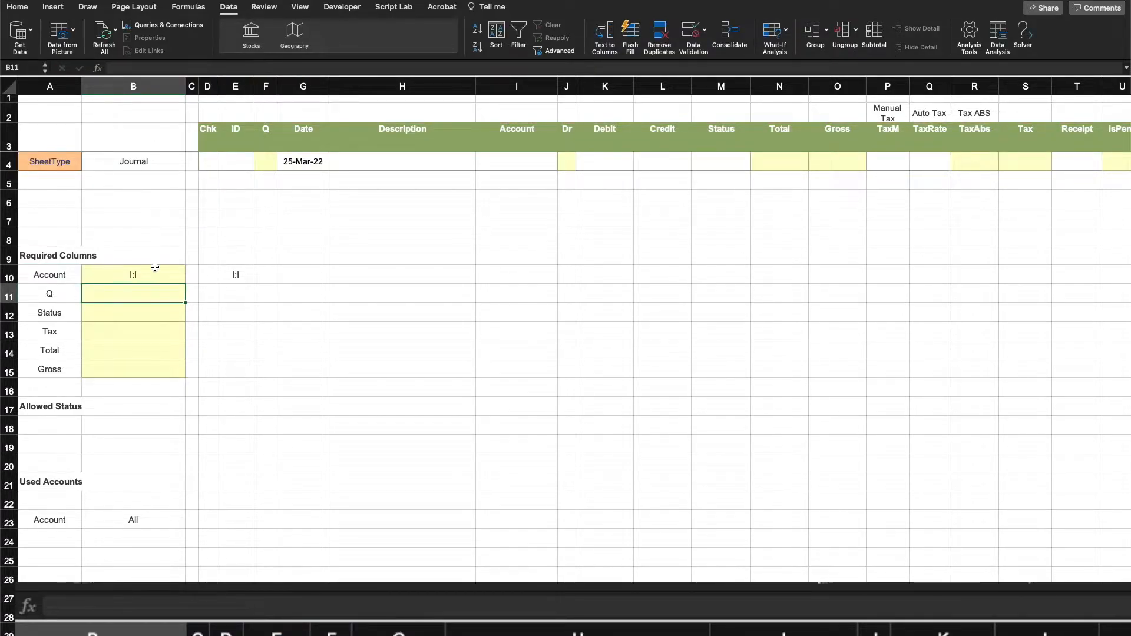
Fill the B10 LET formula down through B15 for the Q, Status, Tax, Total and Gross rows
left_click(155, 270)
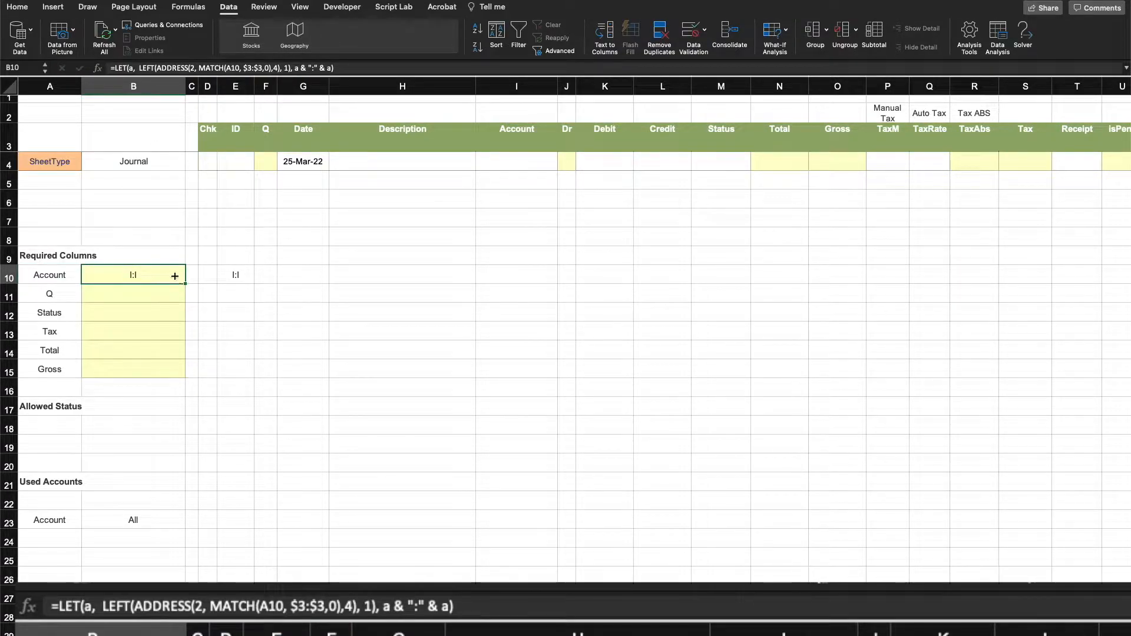
left_click_drag(185, 284, 328, 381)
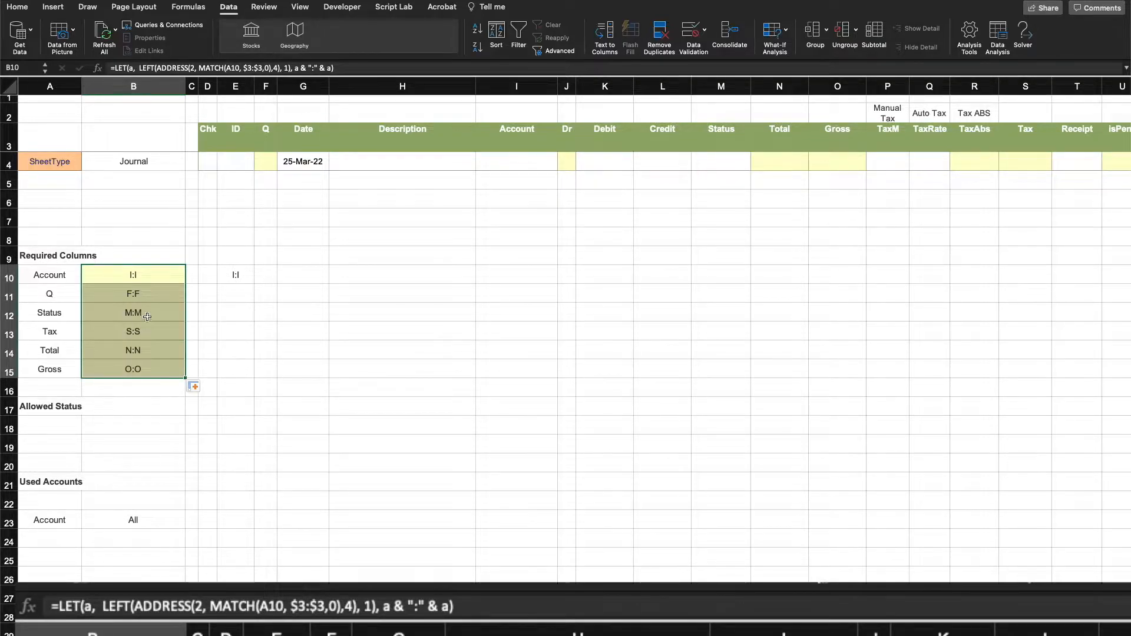
left_click(287, 375)
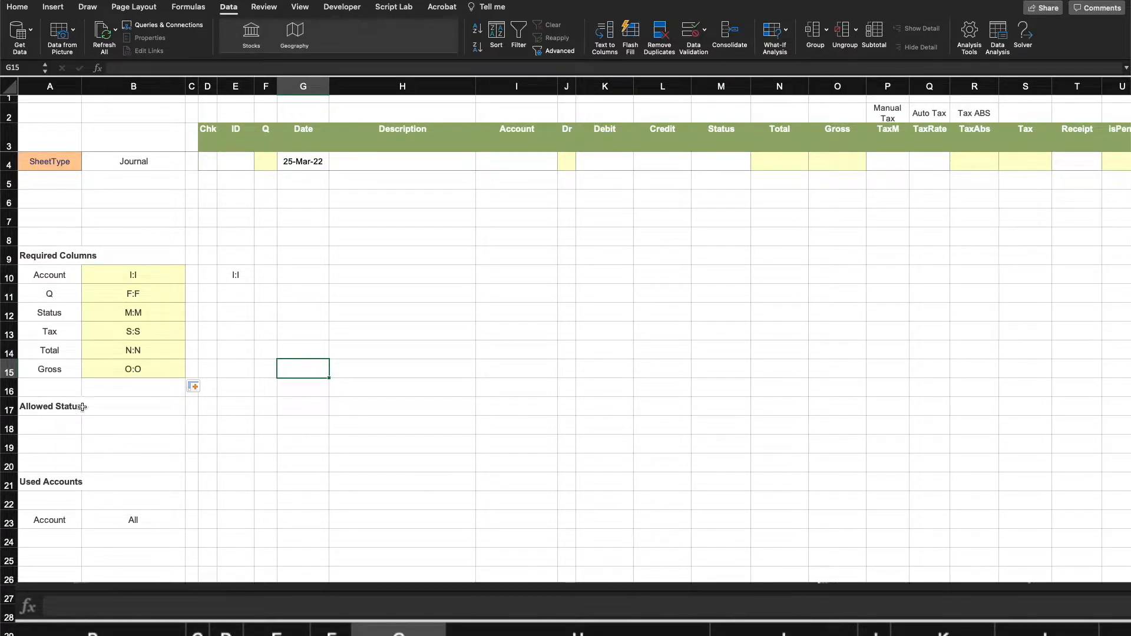
Enter =FILTER(Table5[Transaction], Table5[1D]) in B18 under Allowed Status, taking both columns from the Design sheet's Transaction table
left_click(98, 427)
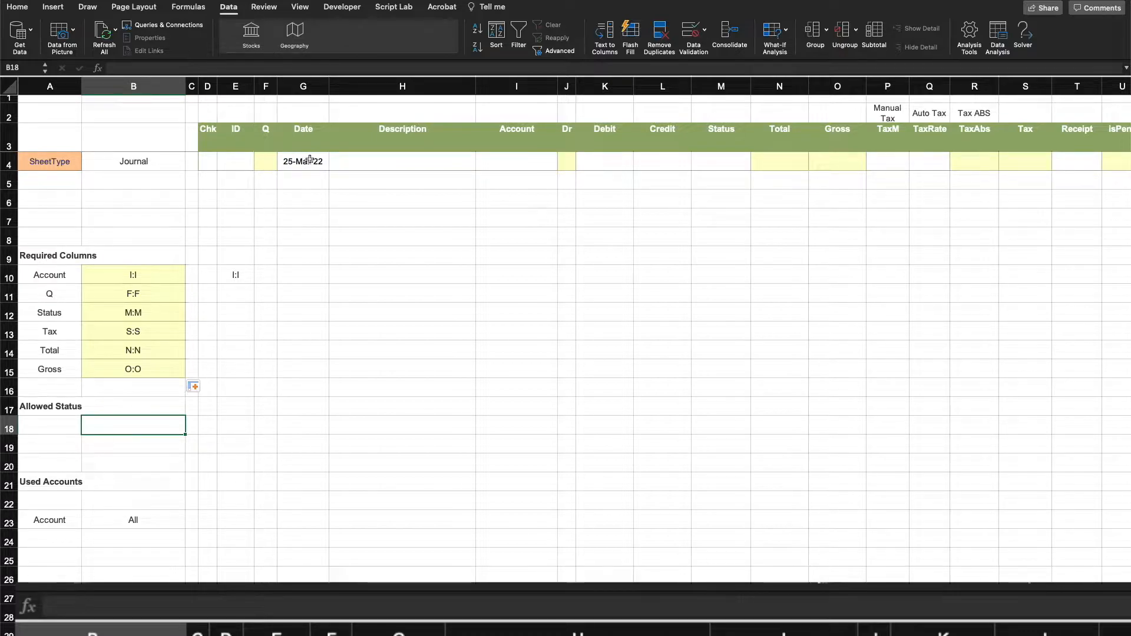
left_click(371, 274)
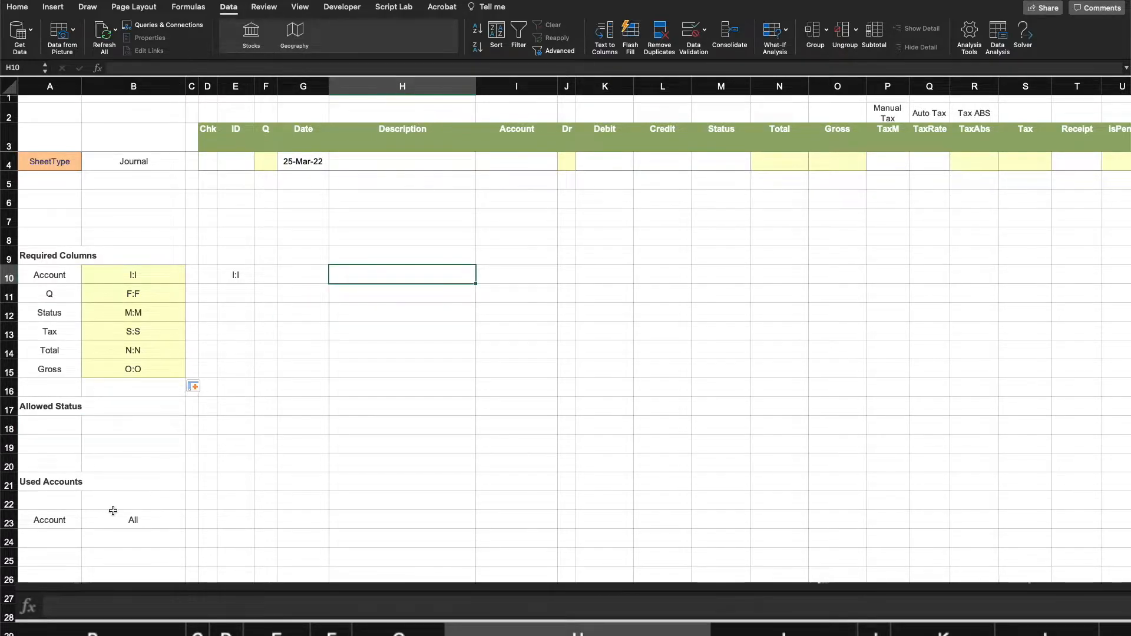
left_click(105, 422)
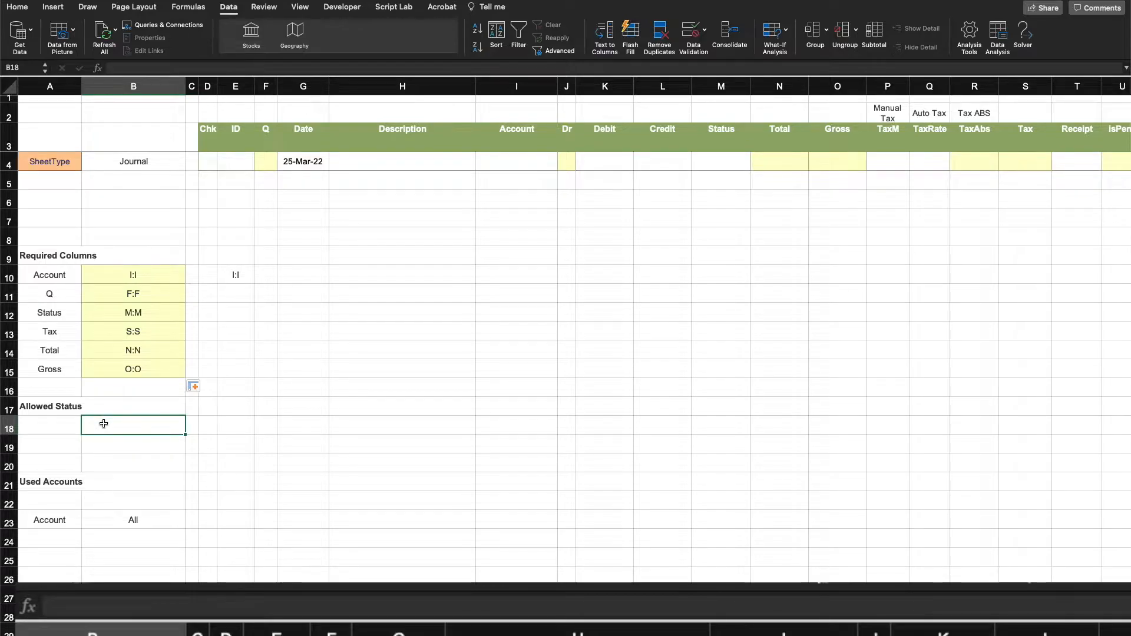
type("=")
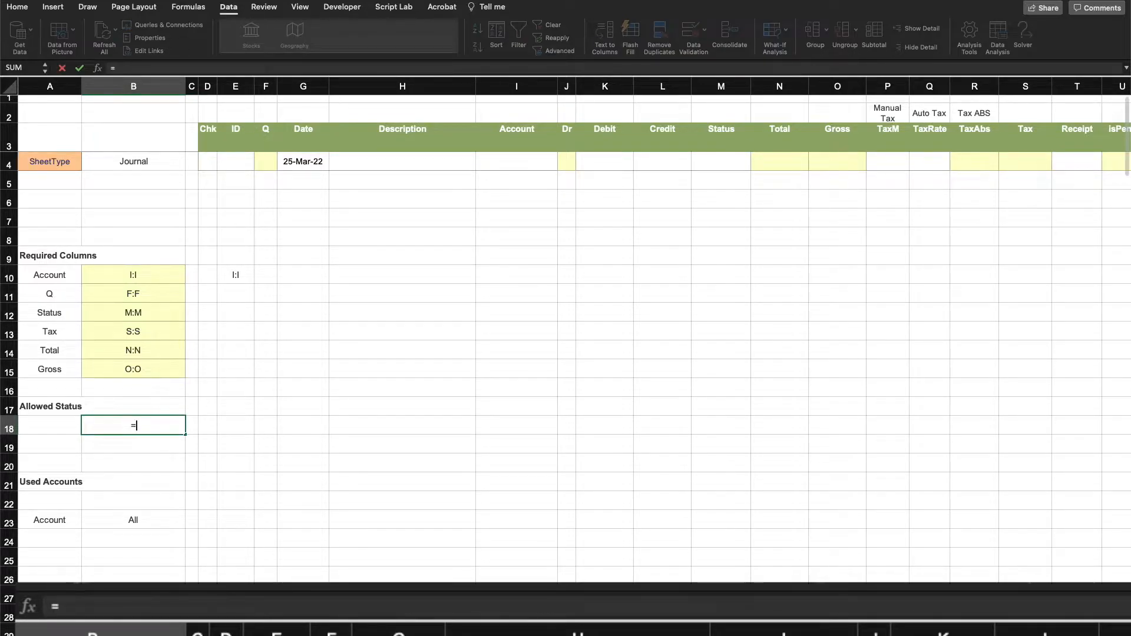
left_click(129, 631)
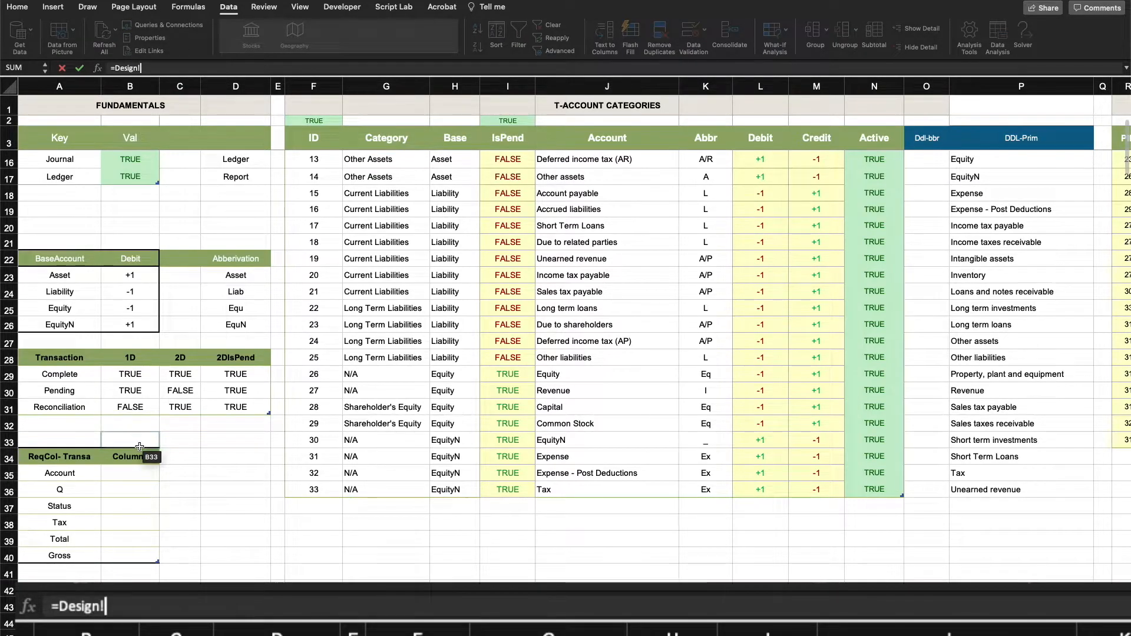
key("BackSpace")
key("BackSpace")
key("BackSpace")
key("BackSpace")
key("BackSpace")
key("BackSpace")
key("BackSpace")
type("FILTER(")
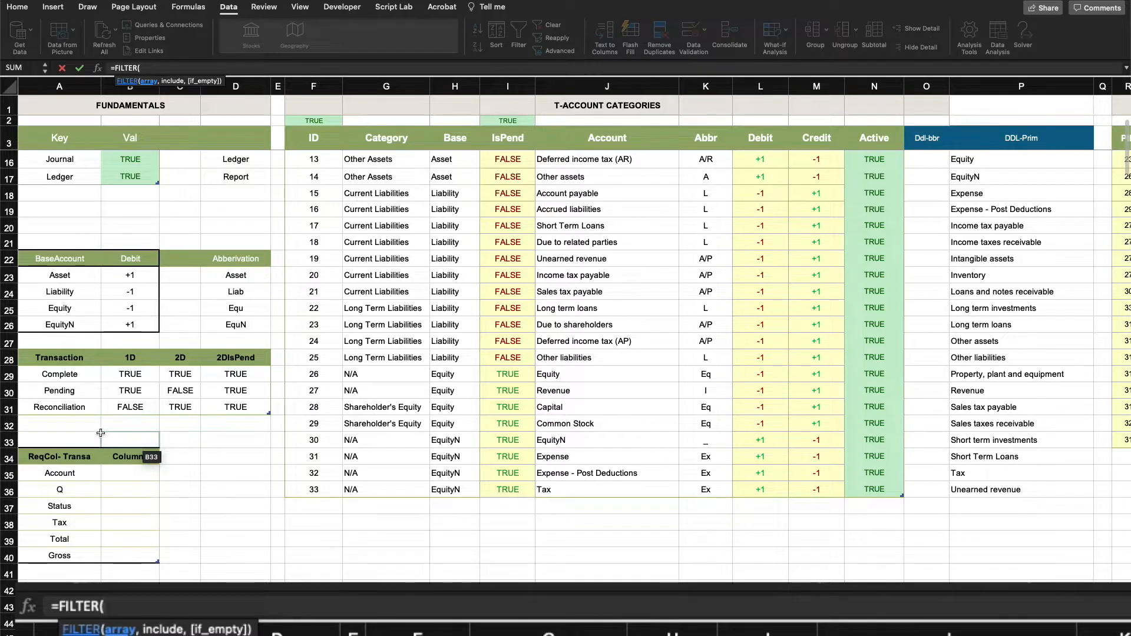
left_click(68, 374)
left_click_drag(68, 374, 60, 405)
type(",")
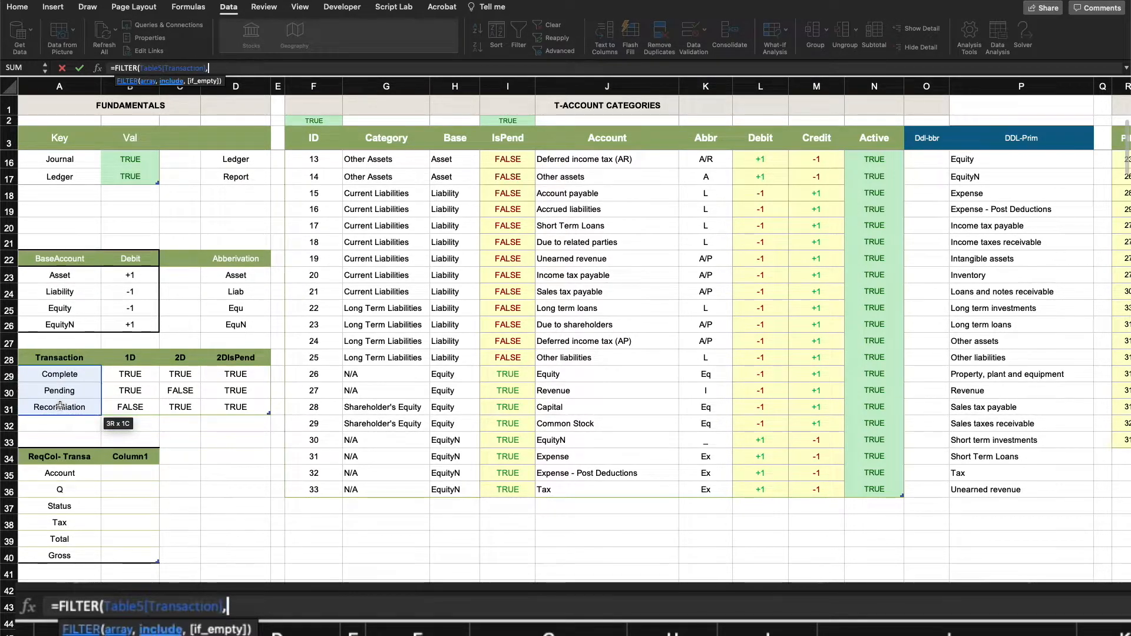
left_click_drag(142, 372, 142, 410)
type(")")
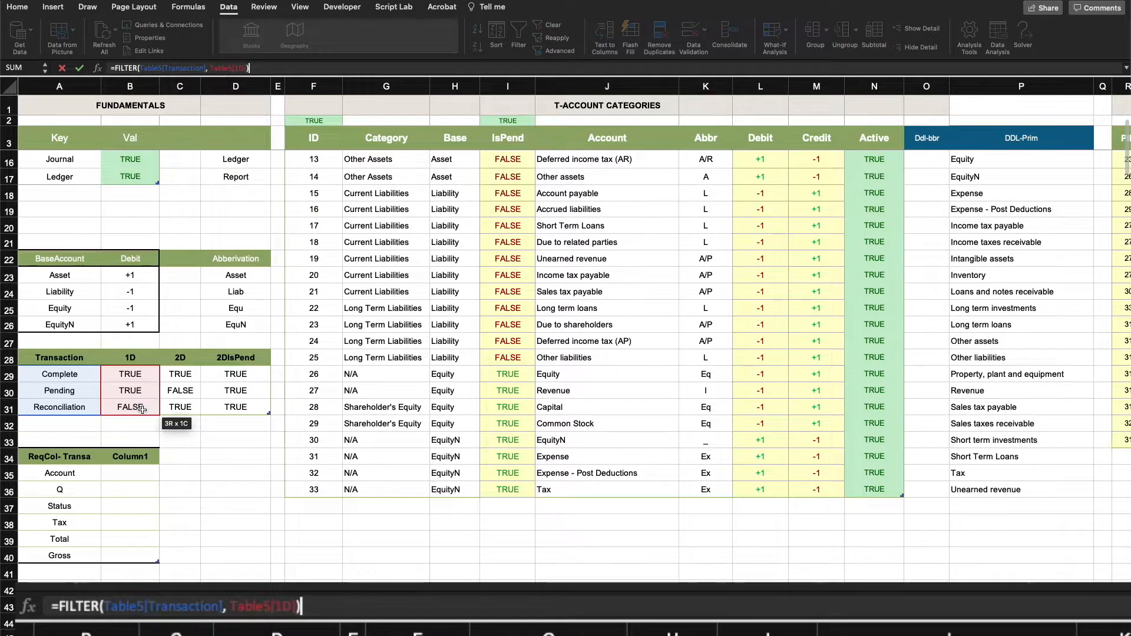
key("Return")
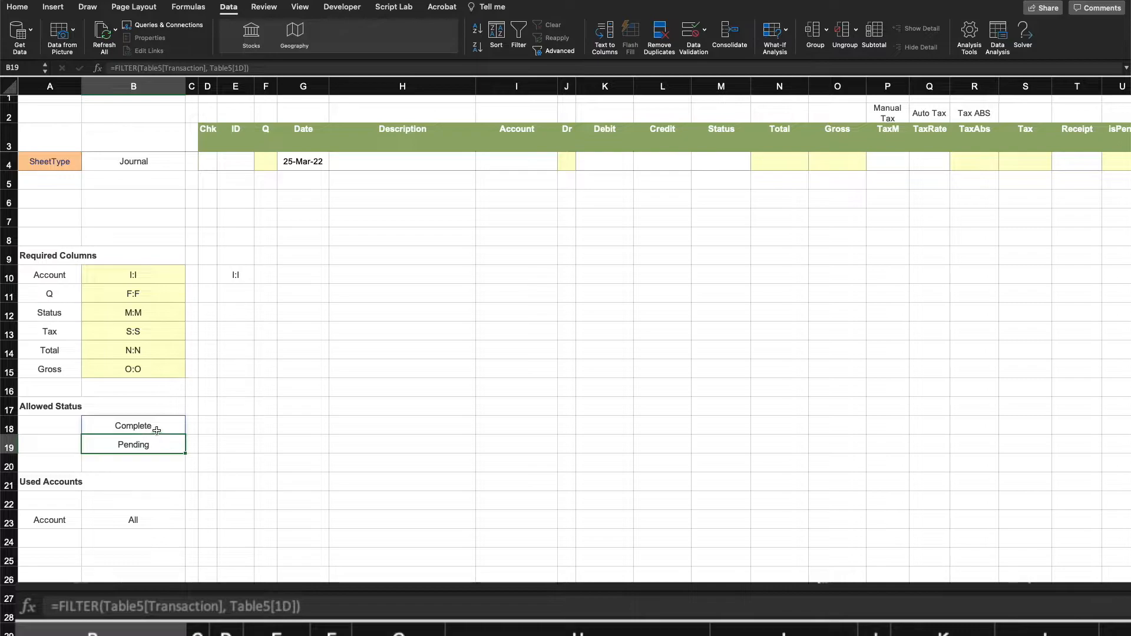
Examine the Used Accounts choices in B23 and the All, Asset, Income and Expense account lists on the Design sheet
left_click(303, 520)
scroll(98, 545, "down", 6)
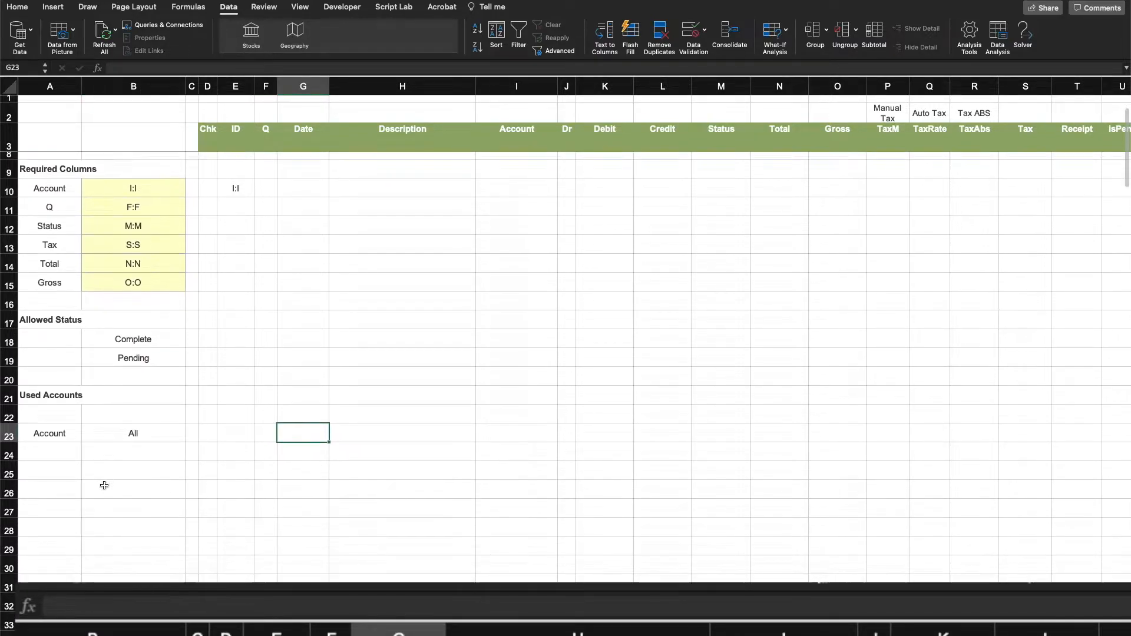
scroll(113, 425, "down", 2)
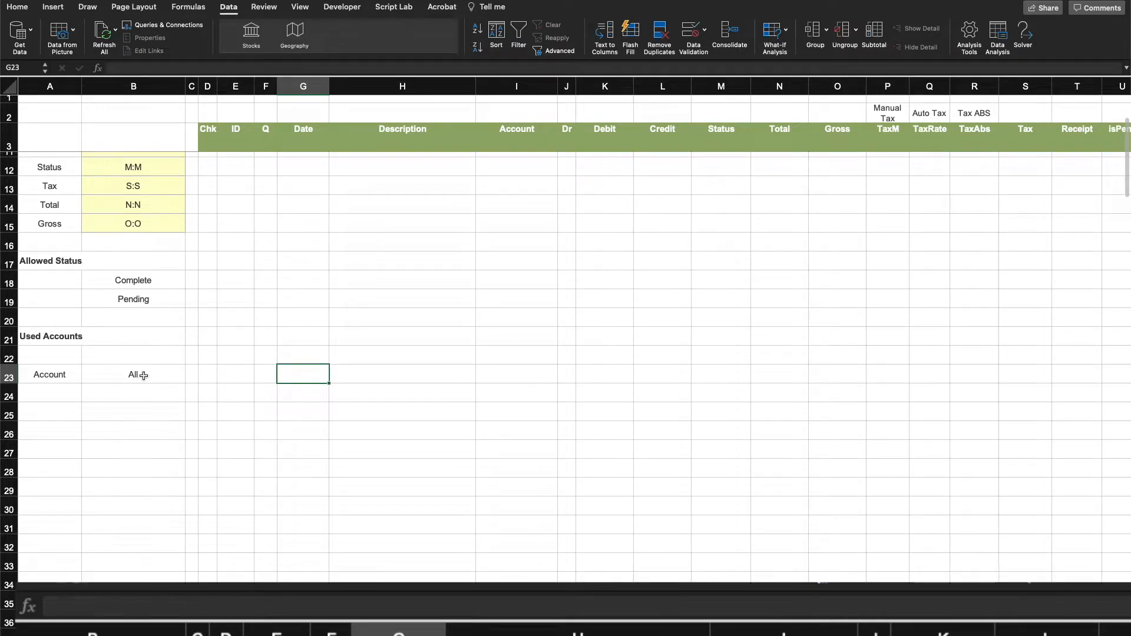
left_click(152, 374)
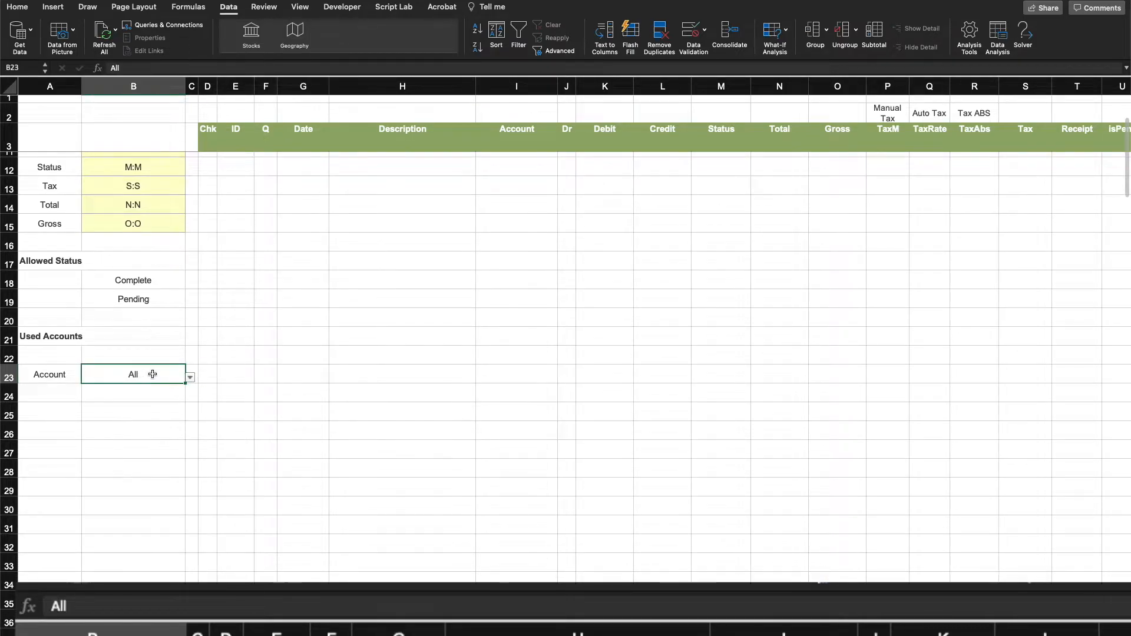
left_click(190, 377)
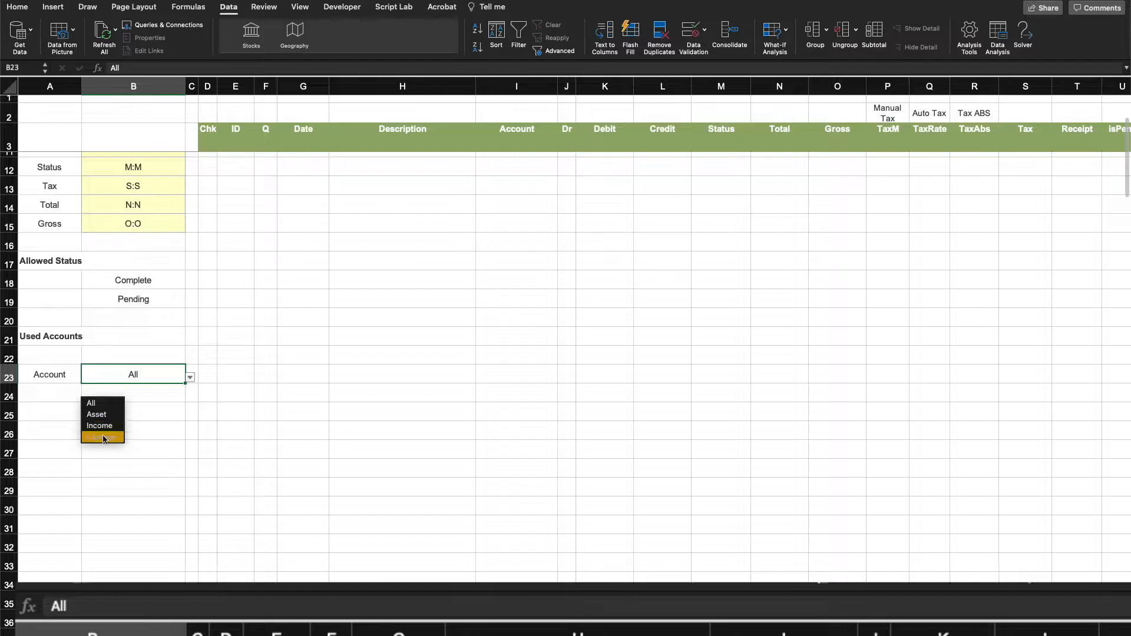
left_click(155, 377)
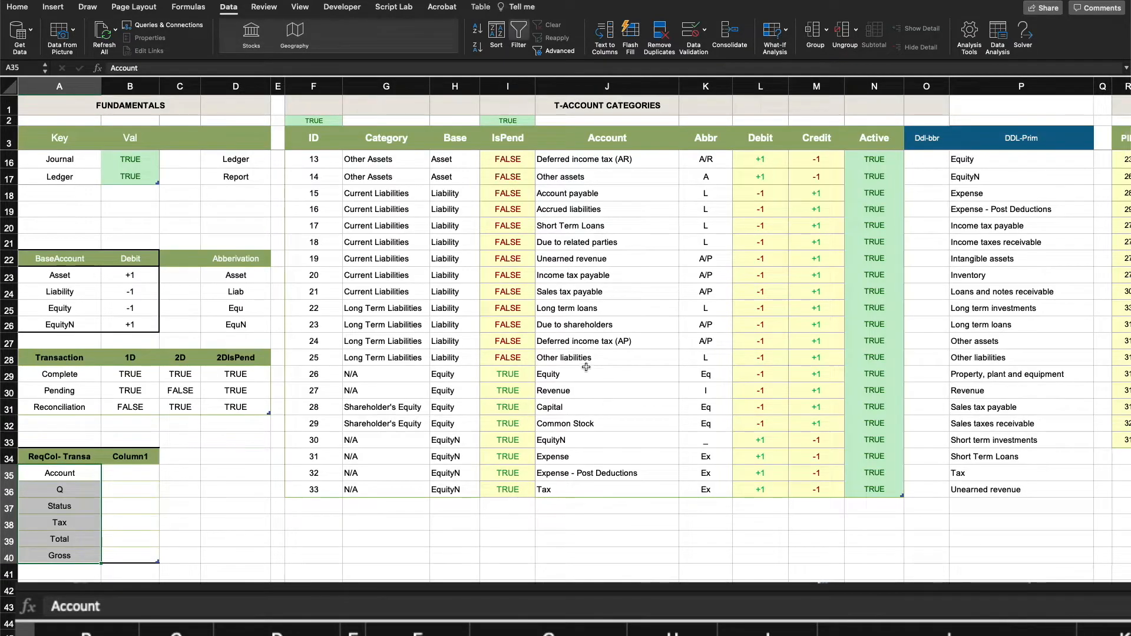
scroll(593, 370, "right", 15)
scroll(594, 369, "up", 5)
scroll(594, 370, "right", 2)
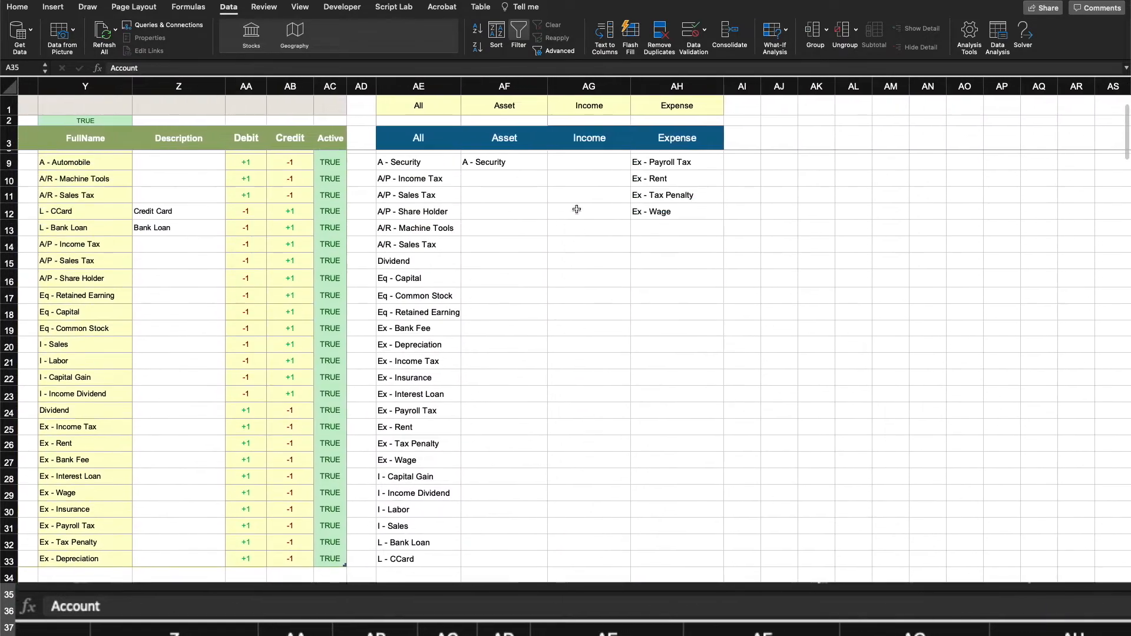
Examine the formulas behind the account lists in columns AE to AH of the Design sheet, including the AE3 header row and AG4
left_click(412, 141)
left_click(551, 161)
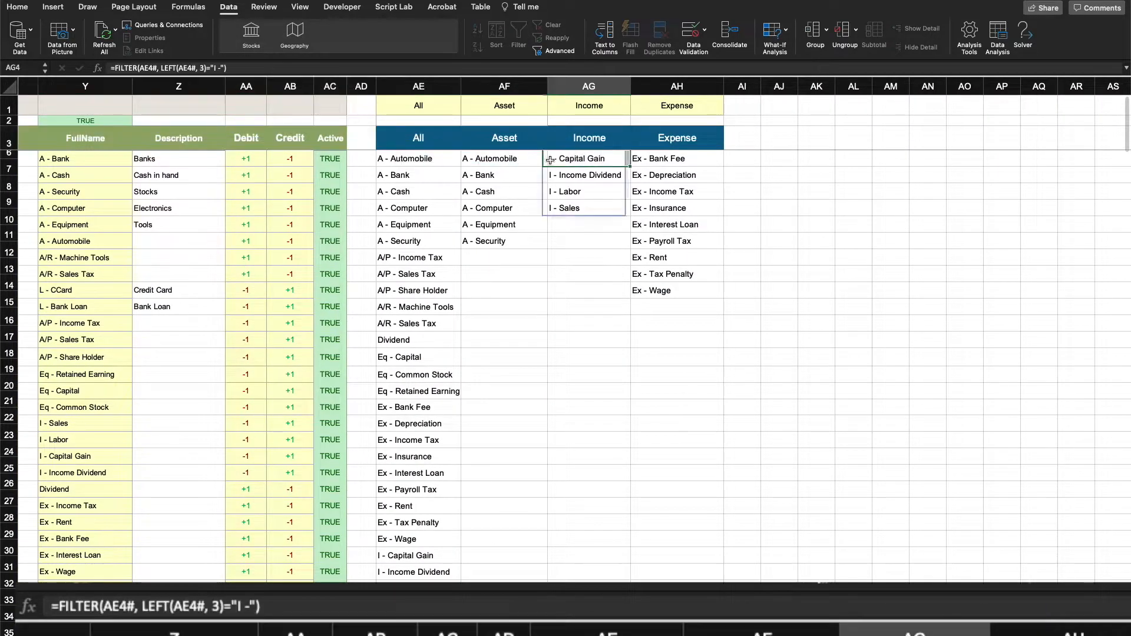
left_click(423, 122)
left_click(431, 137)
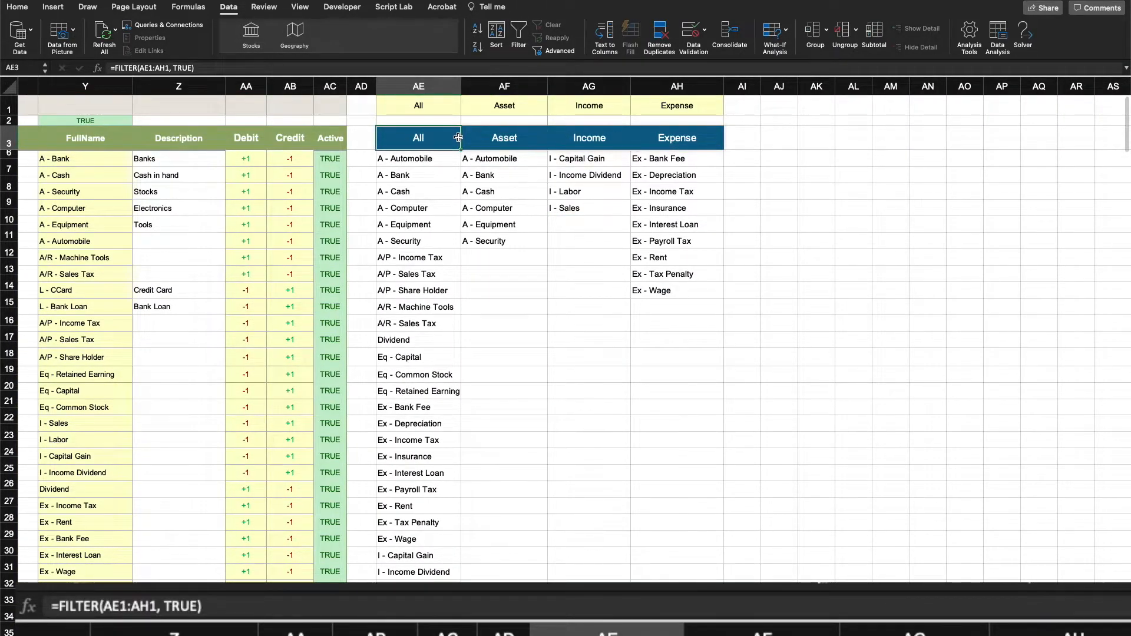
left_click_drag(432, 105, 838, 109)
left_click(853, 224)
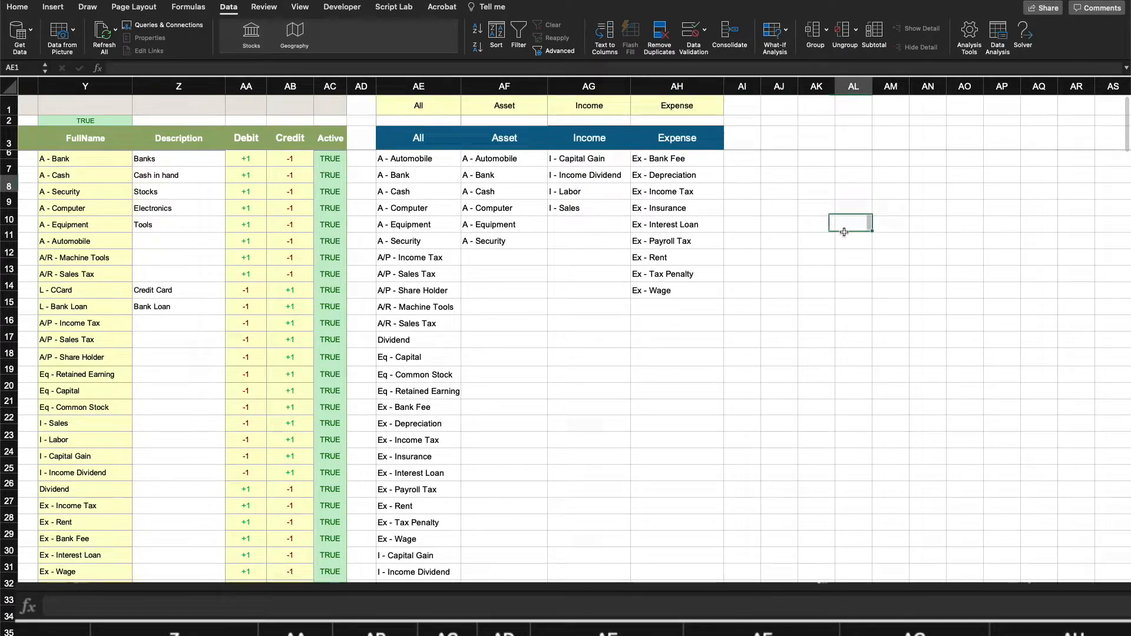
left_click(739, 104)
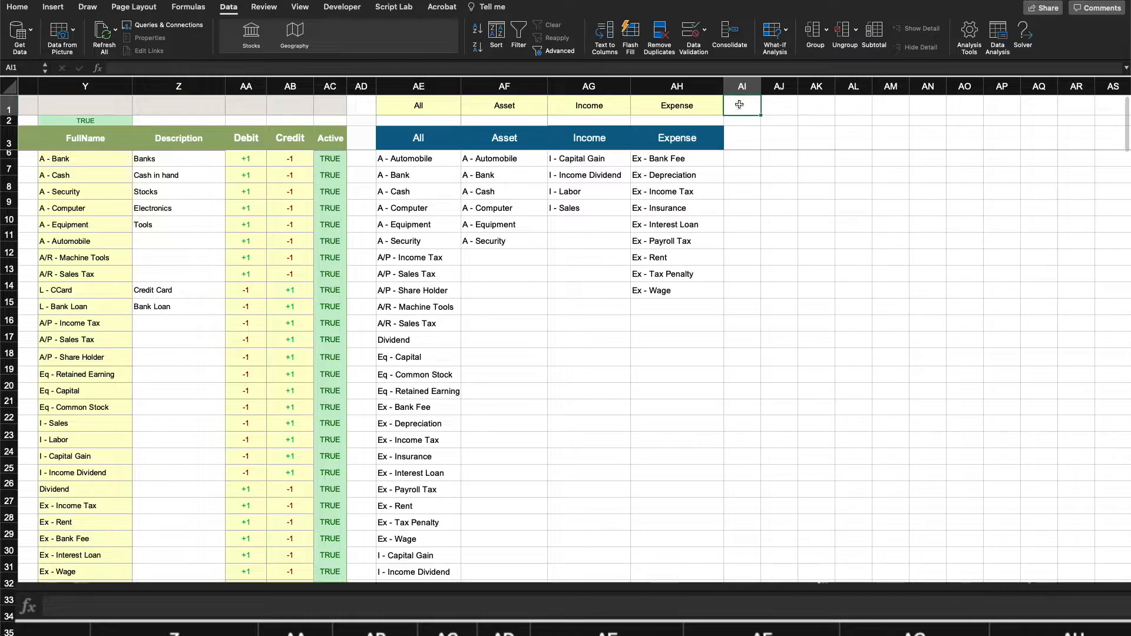
left_click(785, 109)
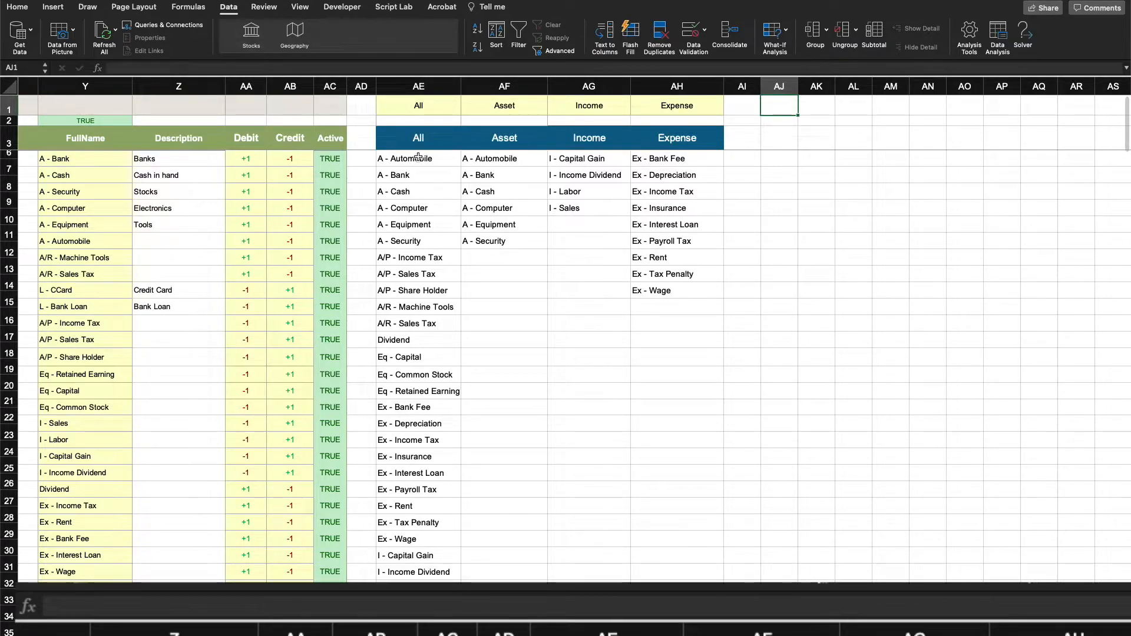
left_click_drag(419, 86, 702, 81)
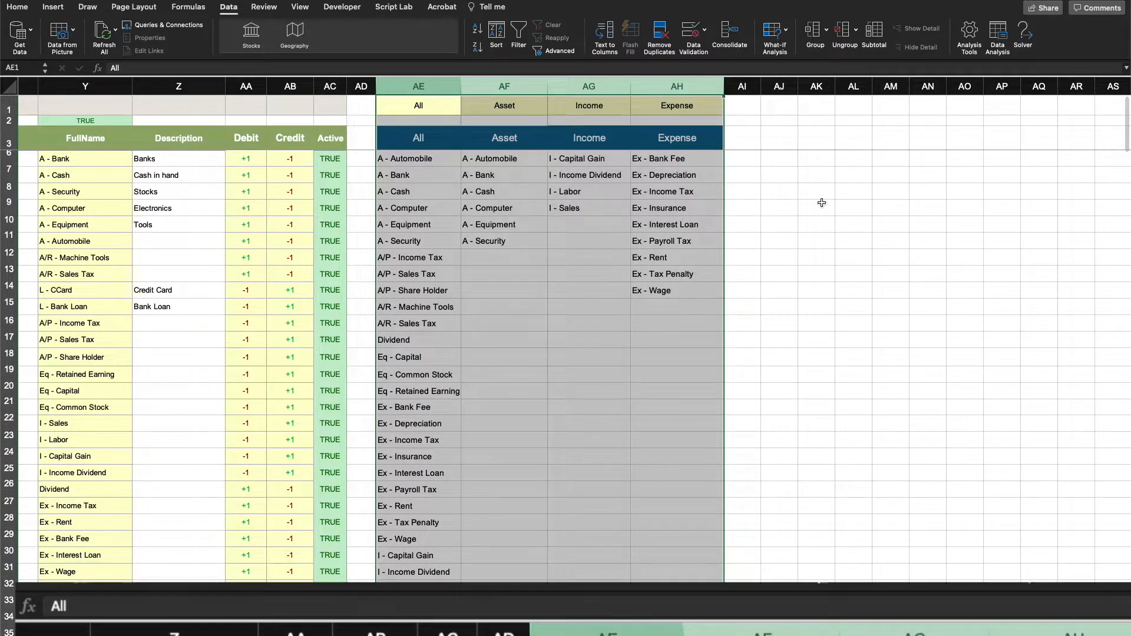
left_click(816, 207)
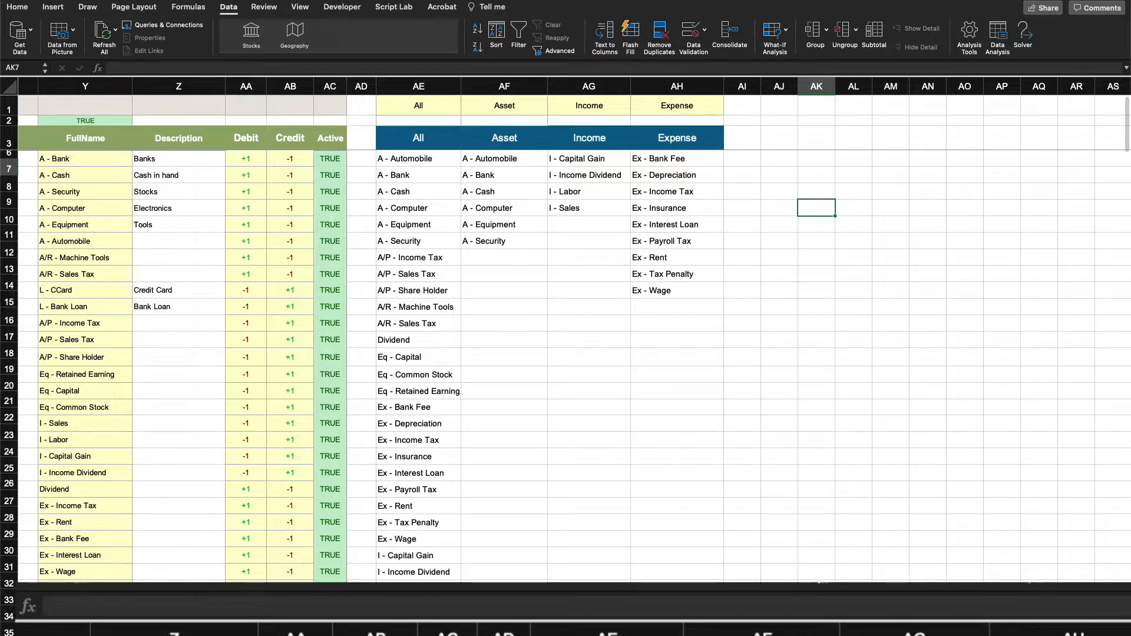
Enter =MATCH(B23,Design!AE3#,0) in B24 of the journal sheet to locate the chosen account type among the Design sheet's list headers
left_click(111, 629)
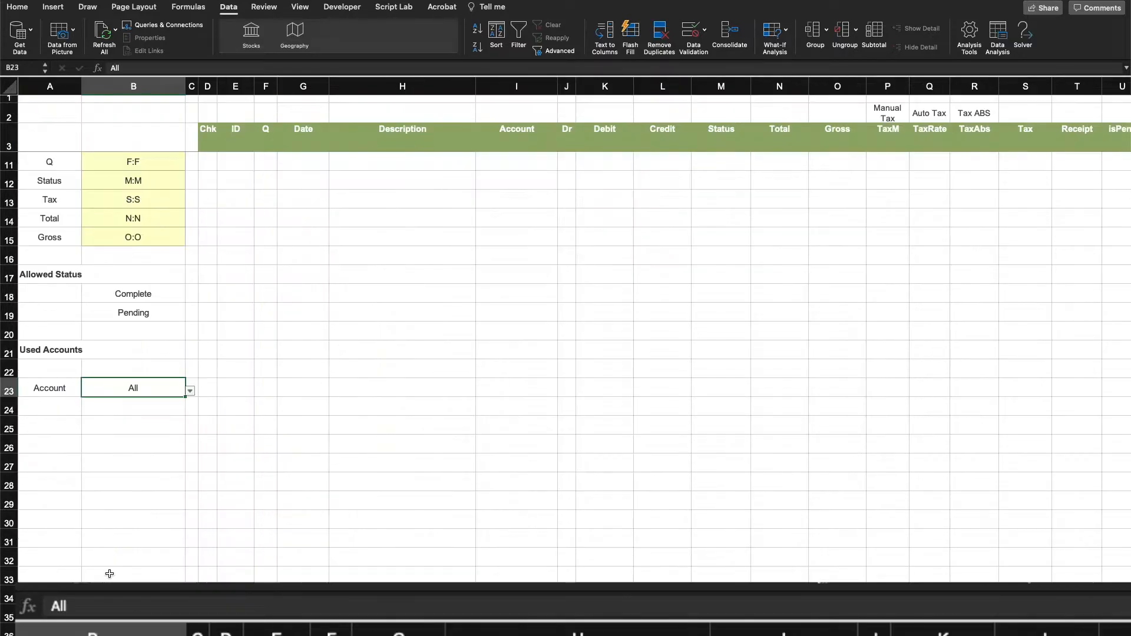
left_click(122, 406)
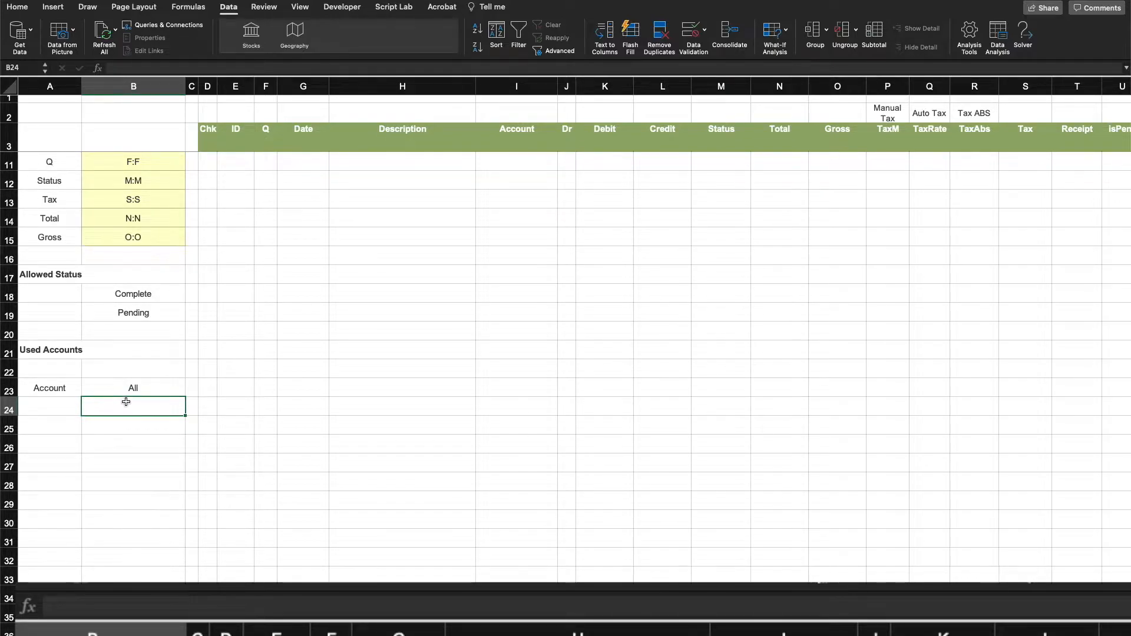
left_click(148, 392)
left_click(156, 411)
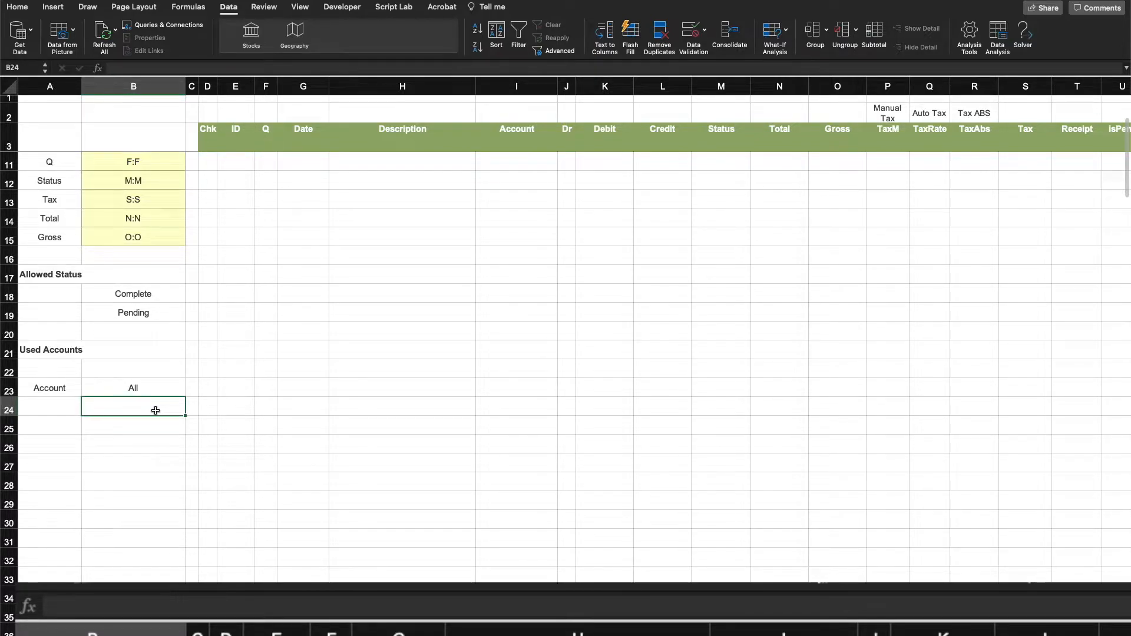
type("=mat")
key("Tab")
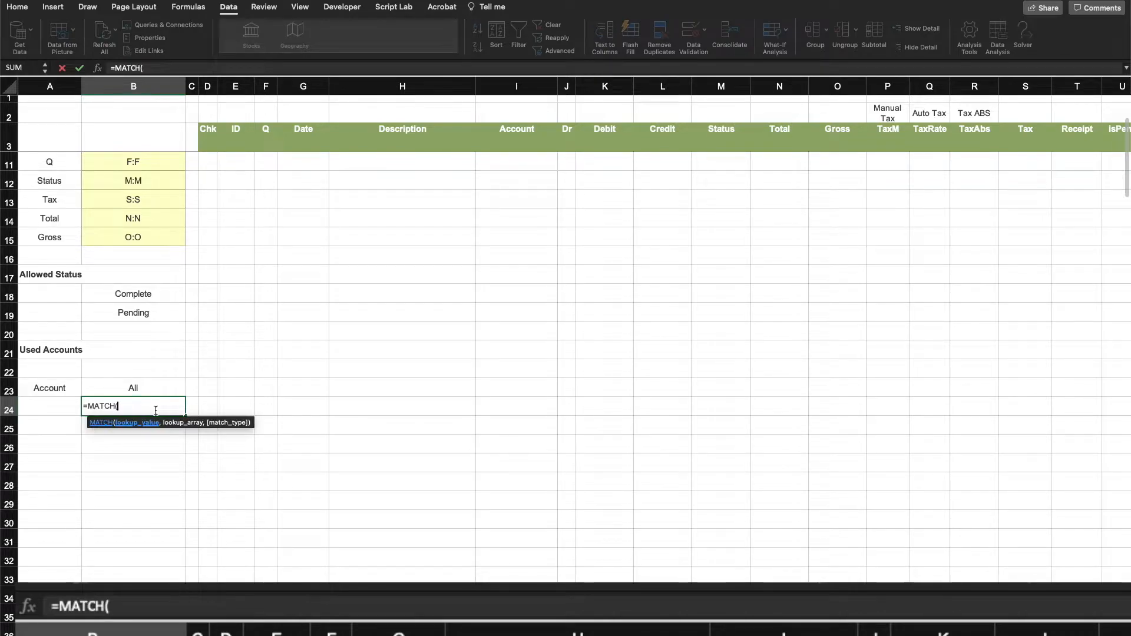
left_click(150, 389)
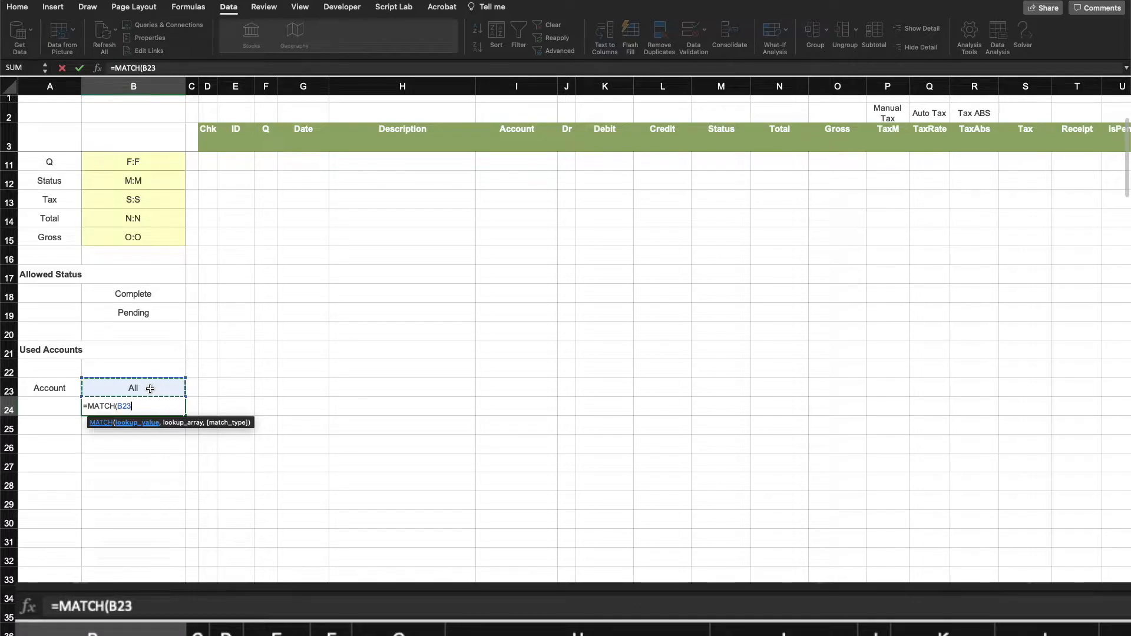
type(",")
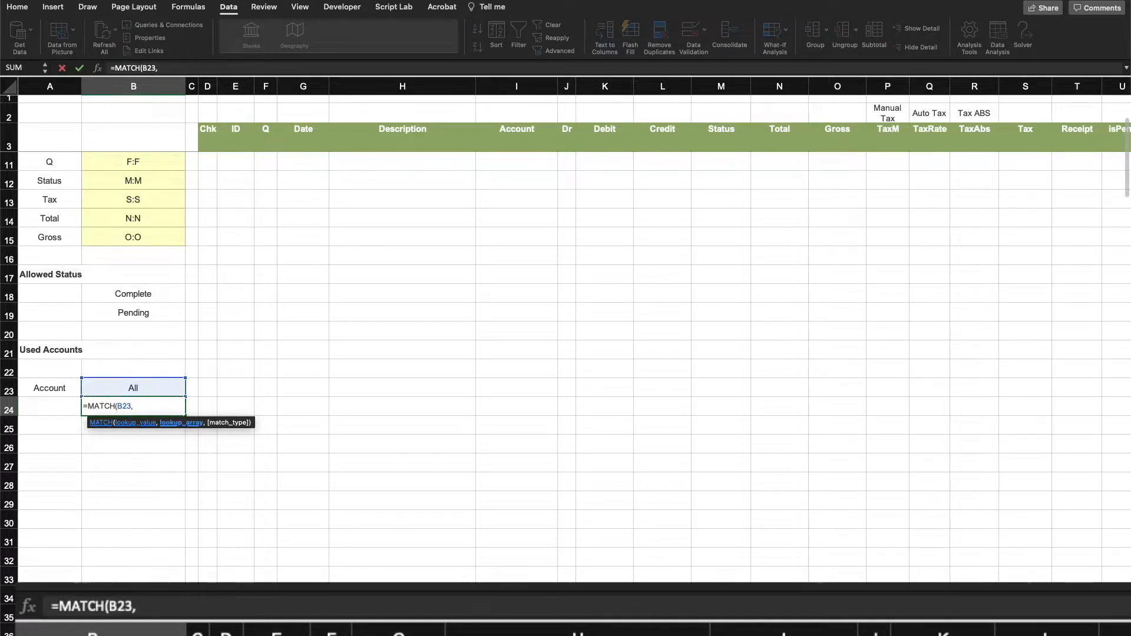
left_click(512, 633)
left_click_drag(488, 139, 719, 137)
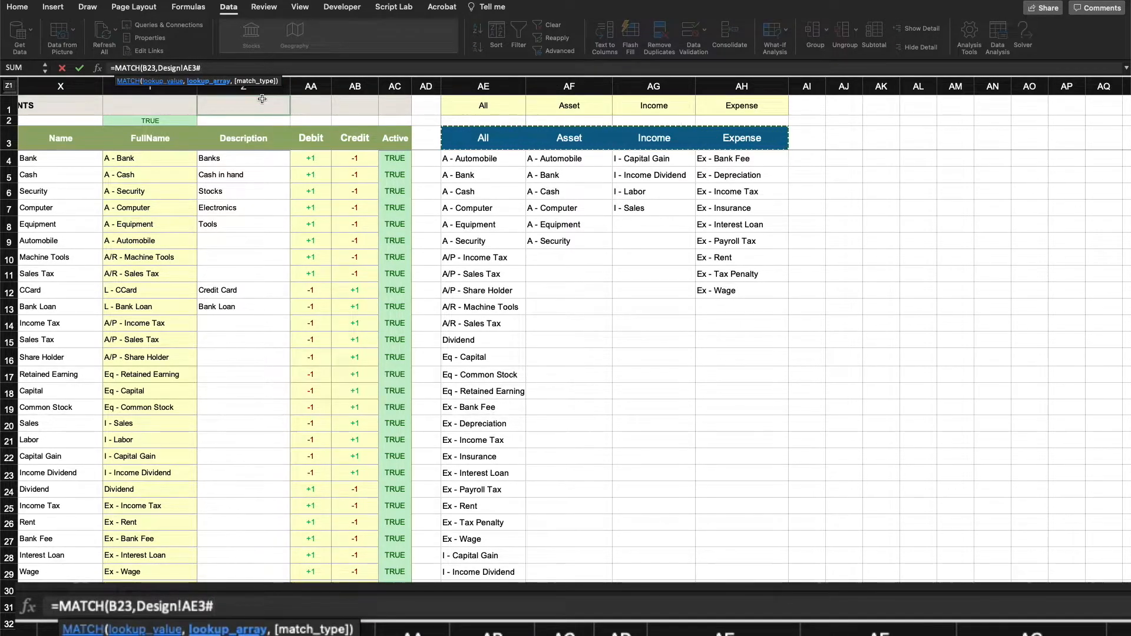
type(",")
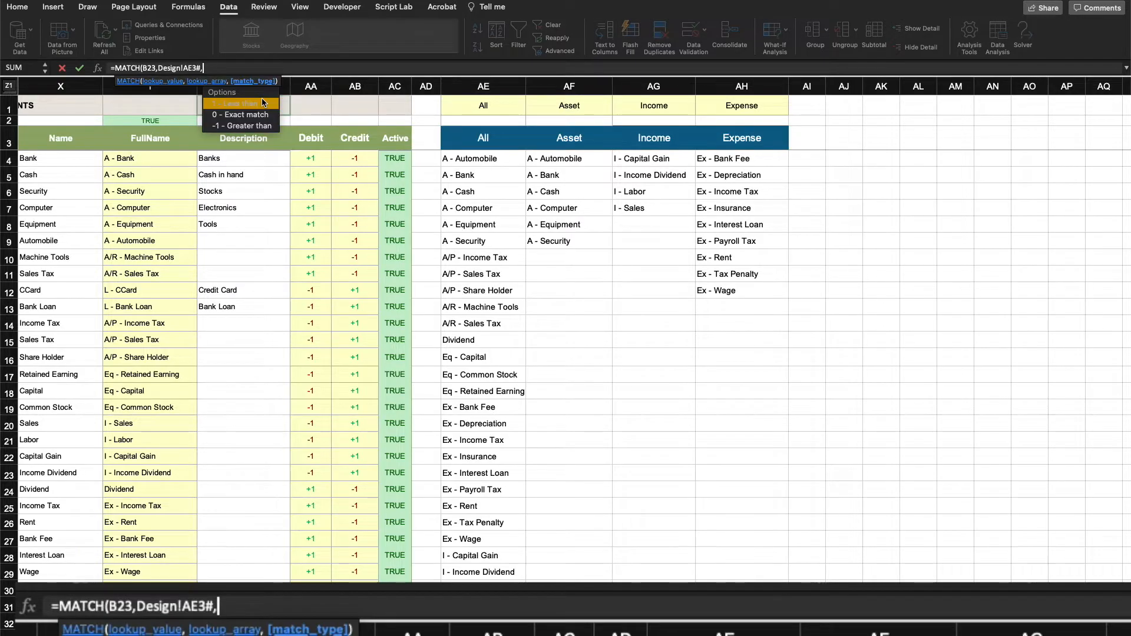
key("Down")
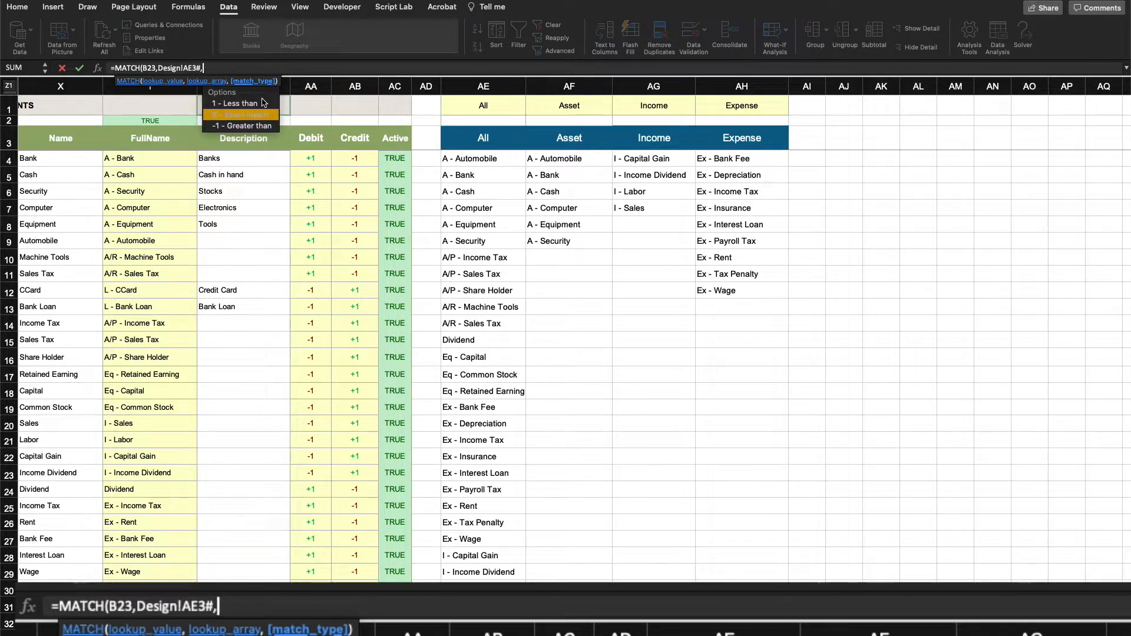
key("Tab")
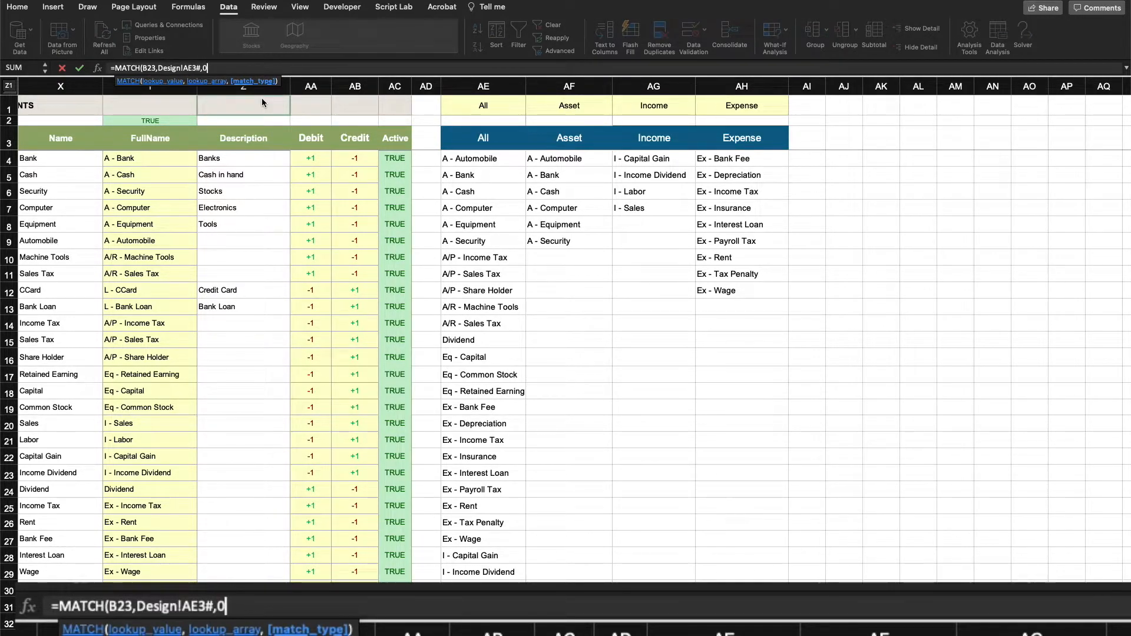
type(")")
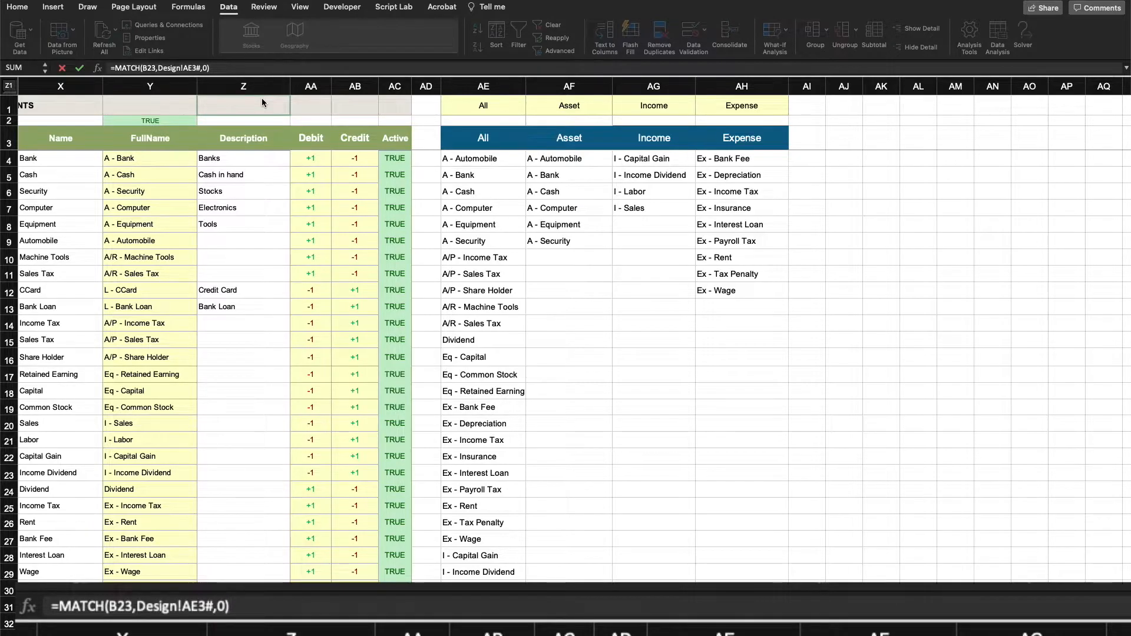
key("Return")
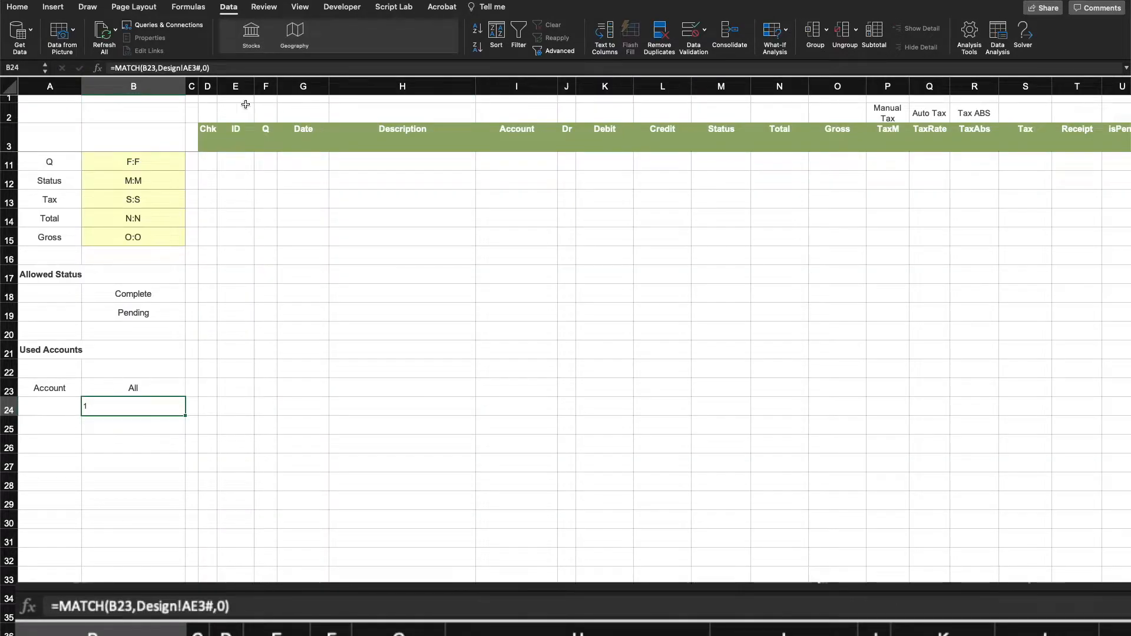
Test the B24 match by switching the account choice in B23 to Income and back to All
left_click(145, 386)
left_click(190, 391)
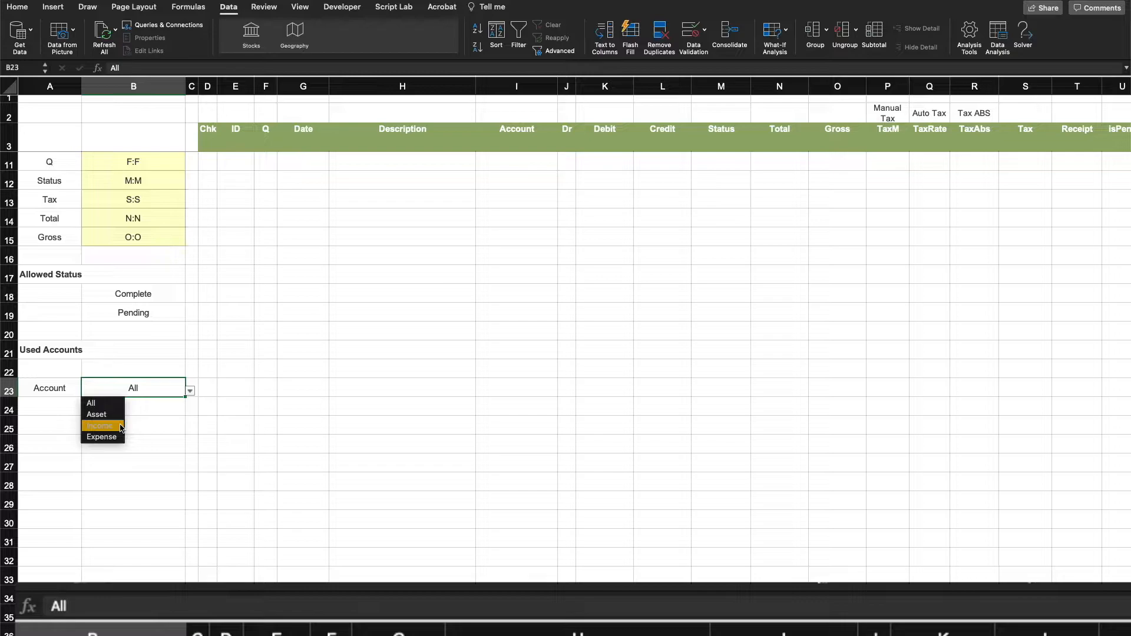
left_click(120, 424)
left_click(190, 392)
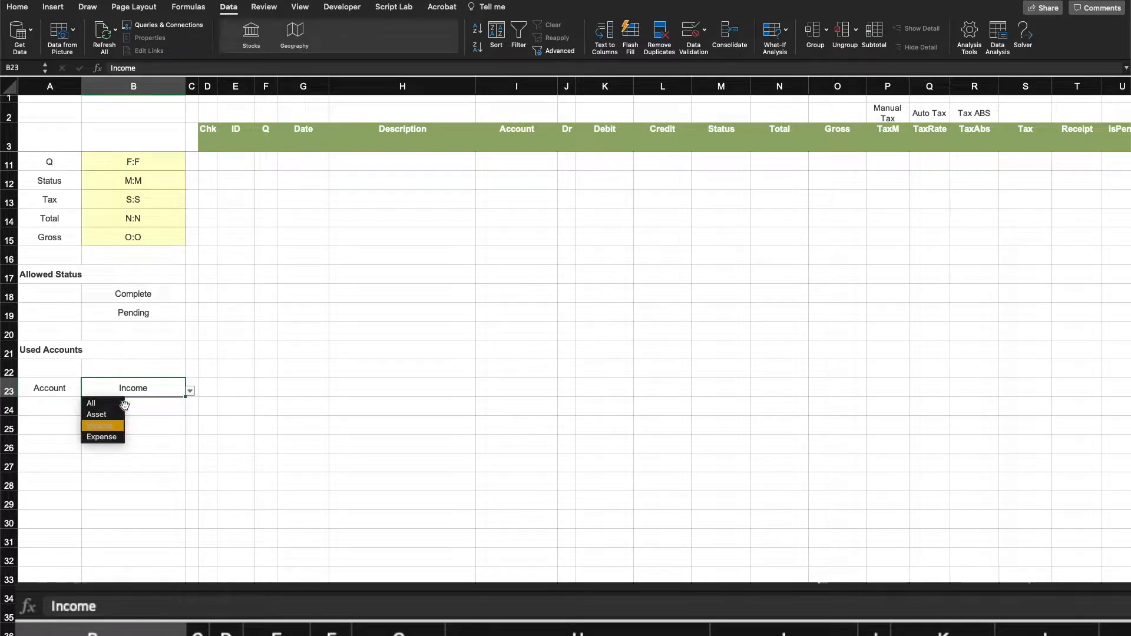
left_click(123, 405)
left_click(192, 394)
left_click(114, 405)
left_click(114, 405)
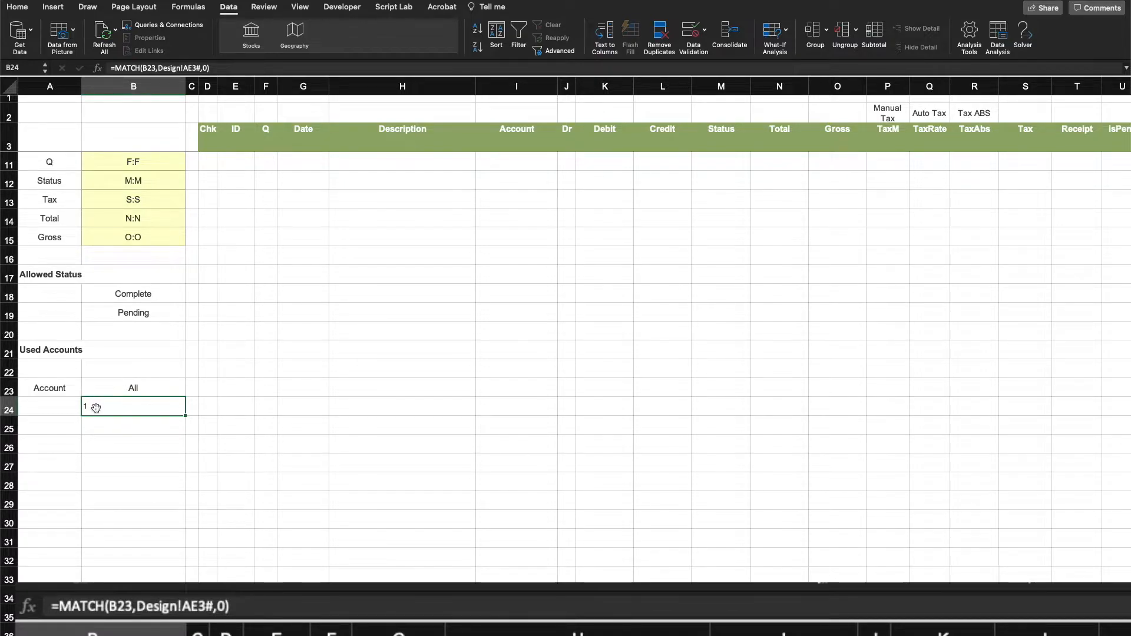
Wrap B24's MATCH in OFFSET from the first All account, making it =OFFSET(Design!$AE$4, 0, MATCH(B23,Design!AE3#,0)-1)
left_click(115, 68)
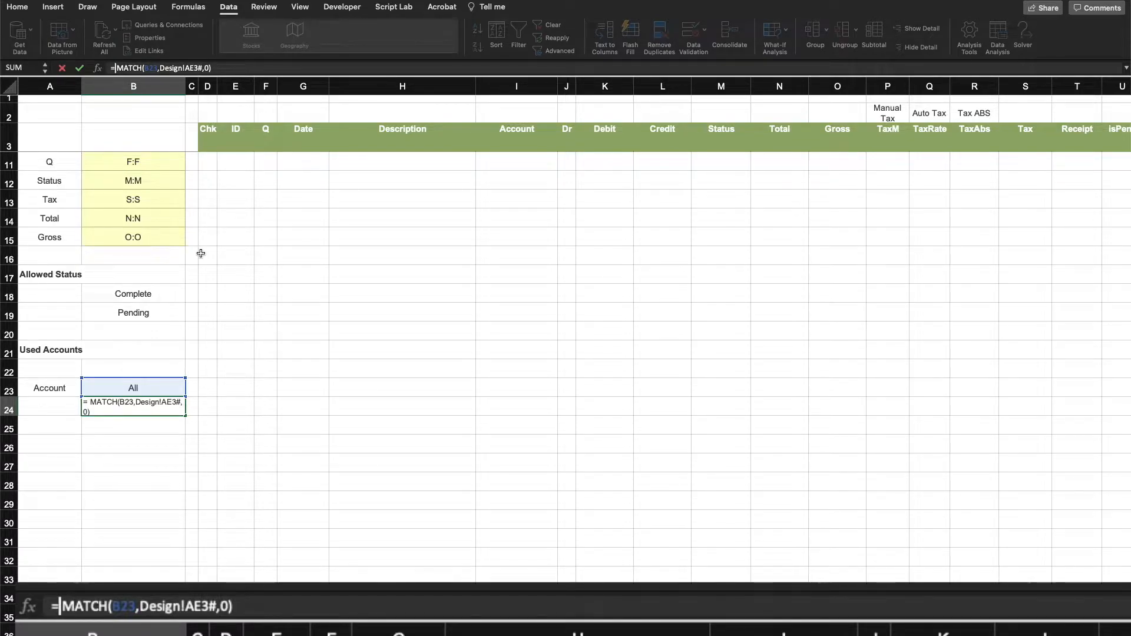
type("OFFSET(")
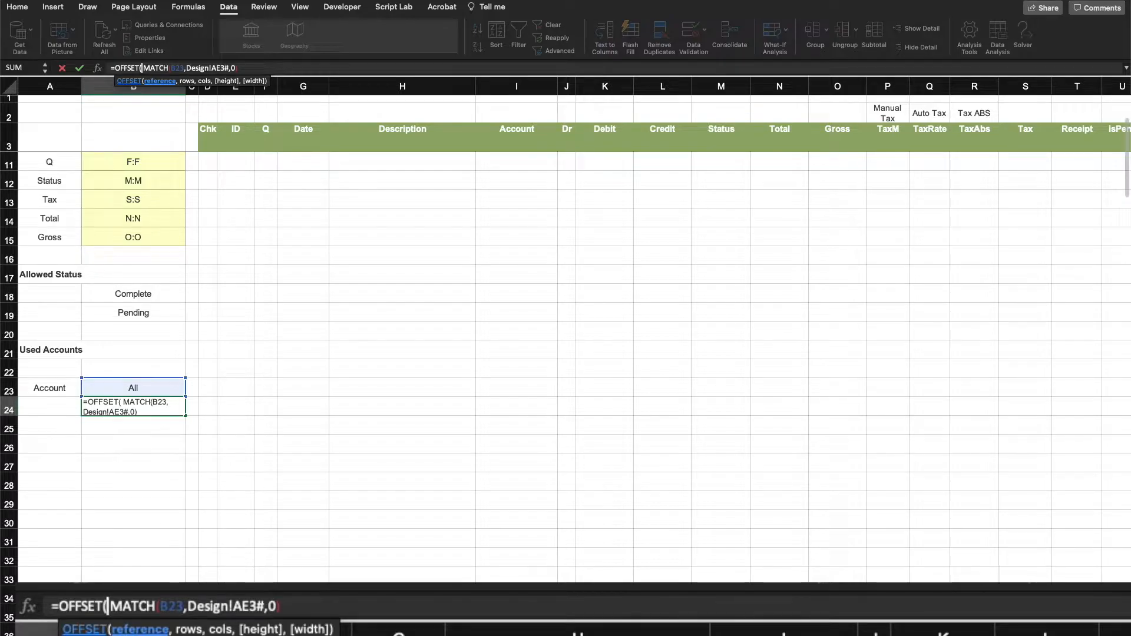
left_click(554, 634)
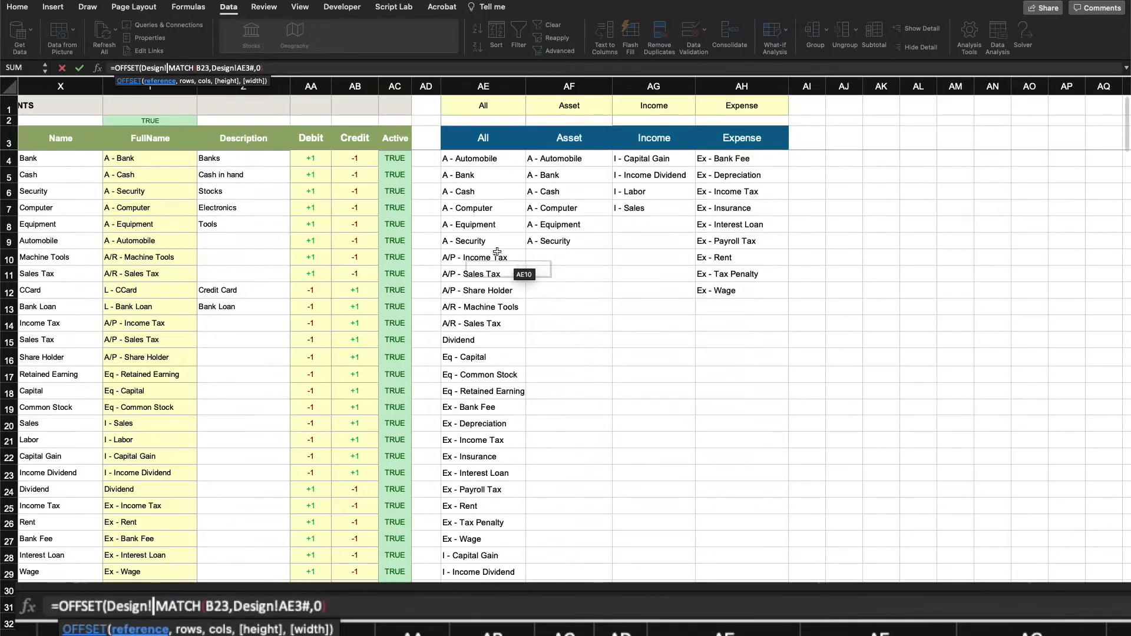
left_click(474, 159)
key("F4")
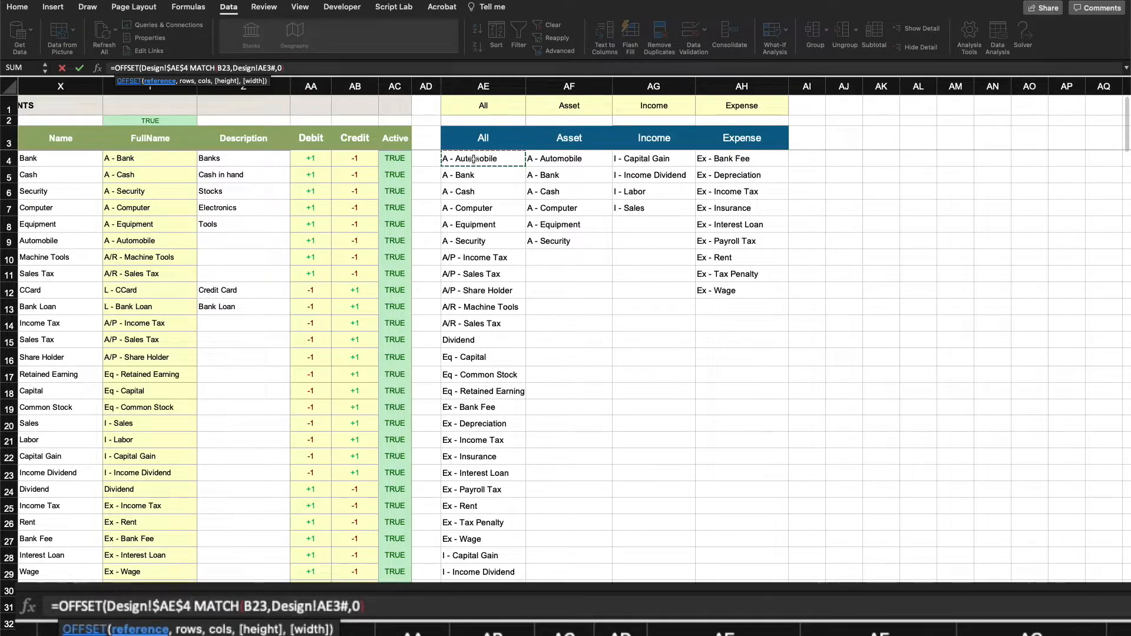
type(", ")
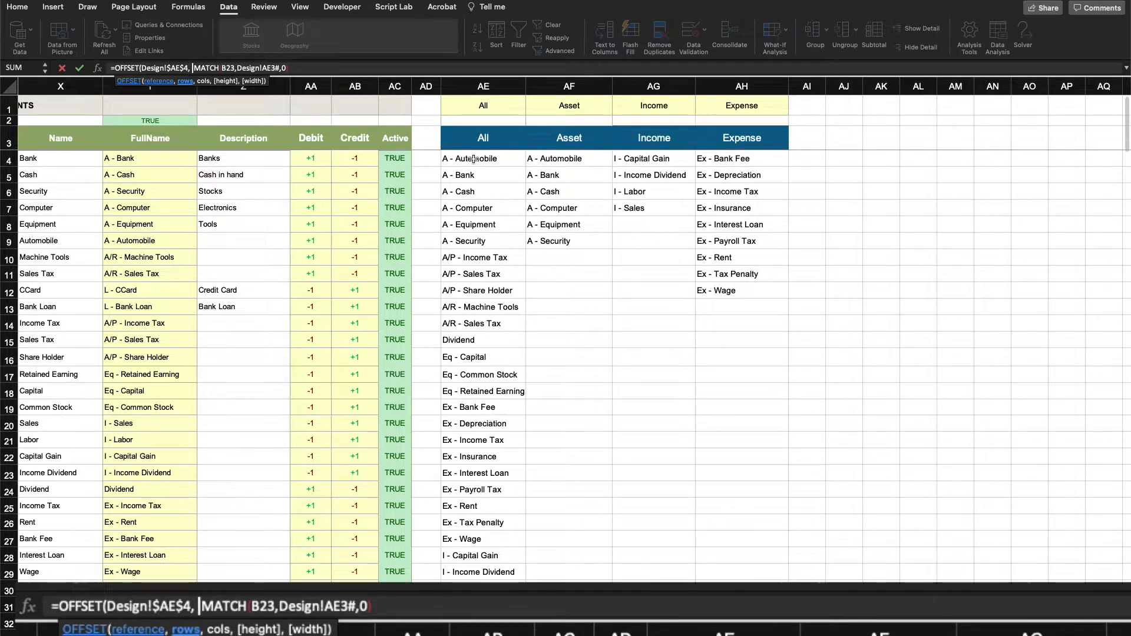
type("0")
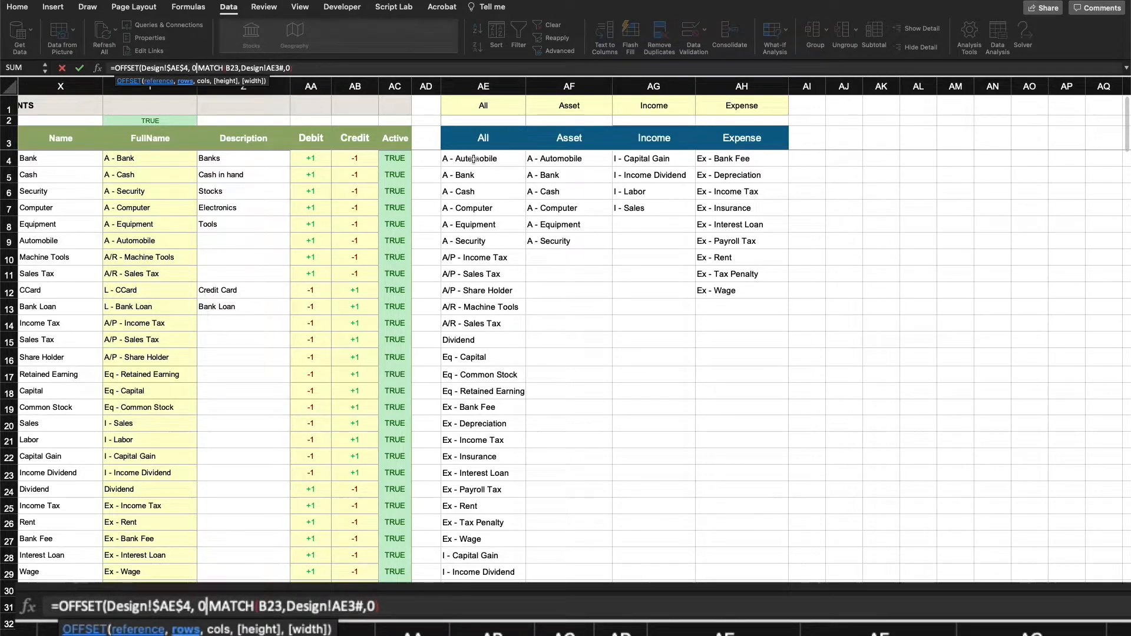
type(",")
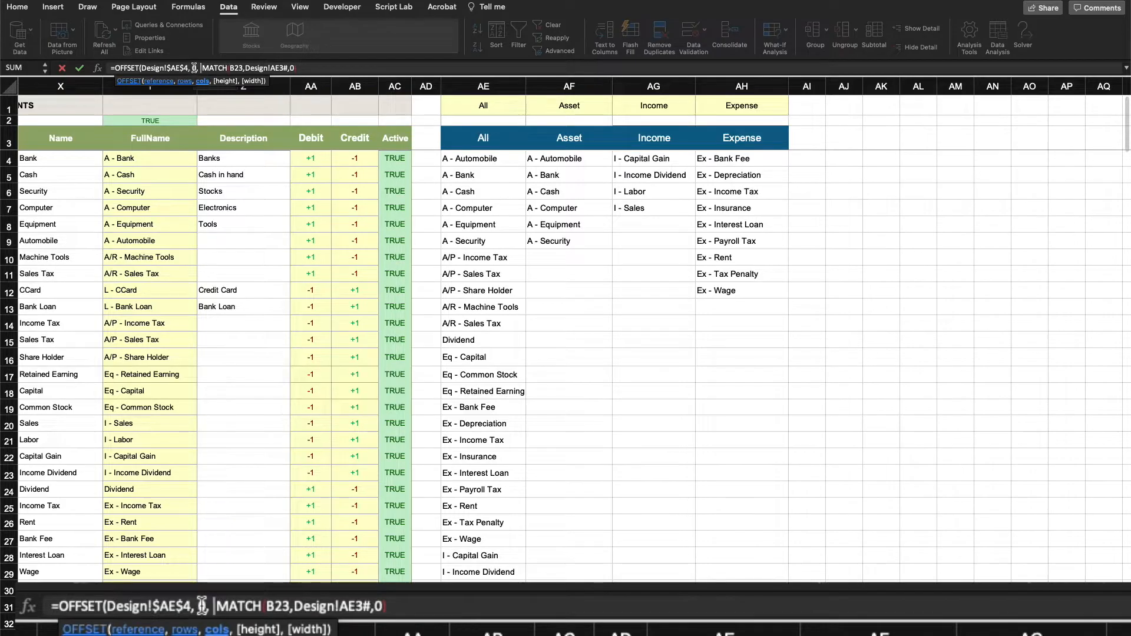
left_click(303, 68)
type("-1)")
key("Return")
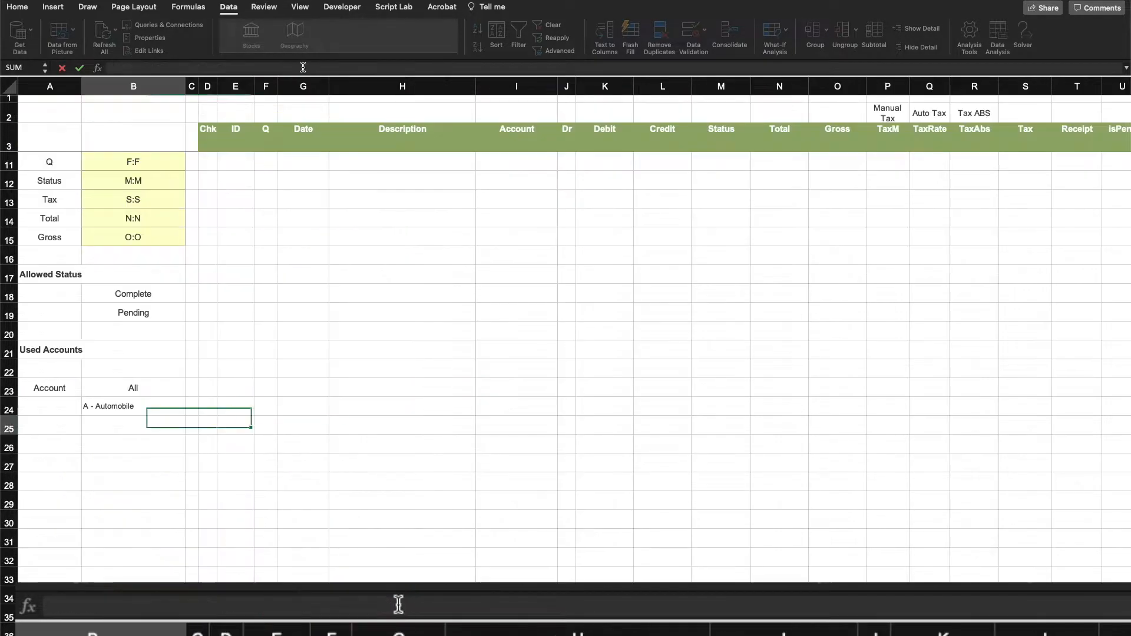
Set the account choice in B23 to Income to test the OFFSET formula in B24
left_click(106, 408)
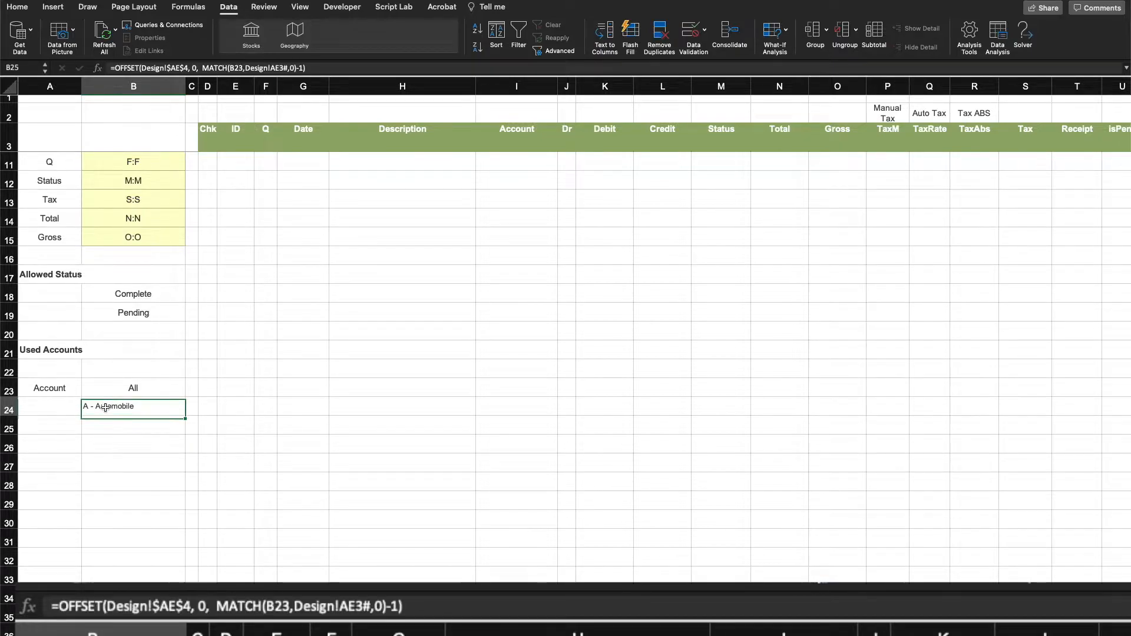
left_click(180, 388)
left_click(190, 393)
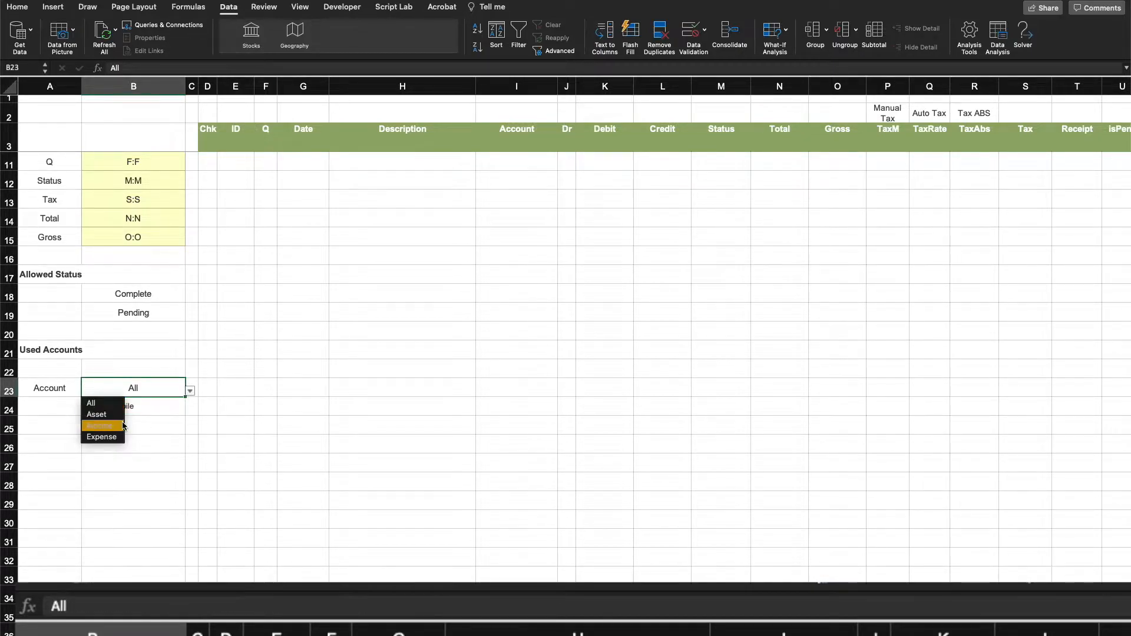
left_click(147, 419)
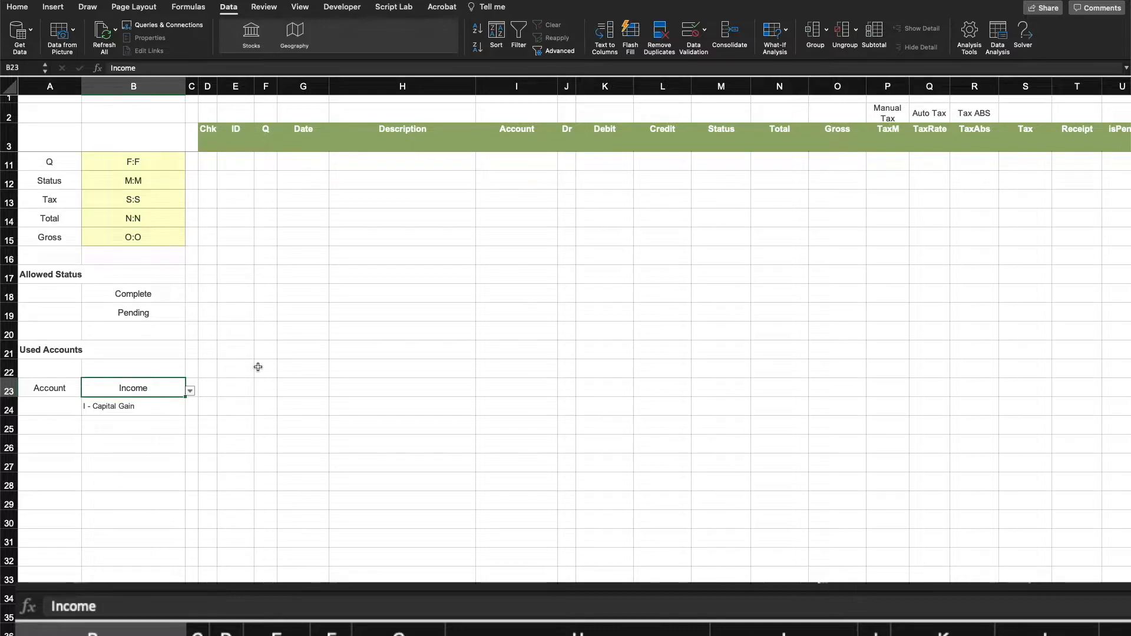
Append the spill operator to B24's formula, making it =OFFSET(Design!$AE$4, 0, MATCH(B23,Design!AE3#,0)-1)#
left_click(153, 406)
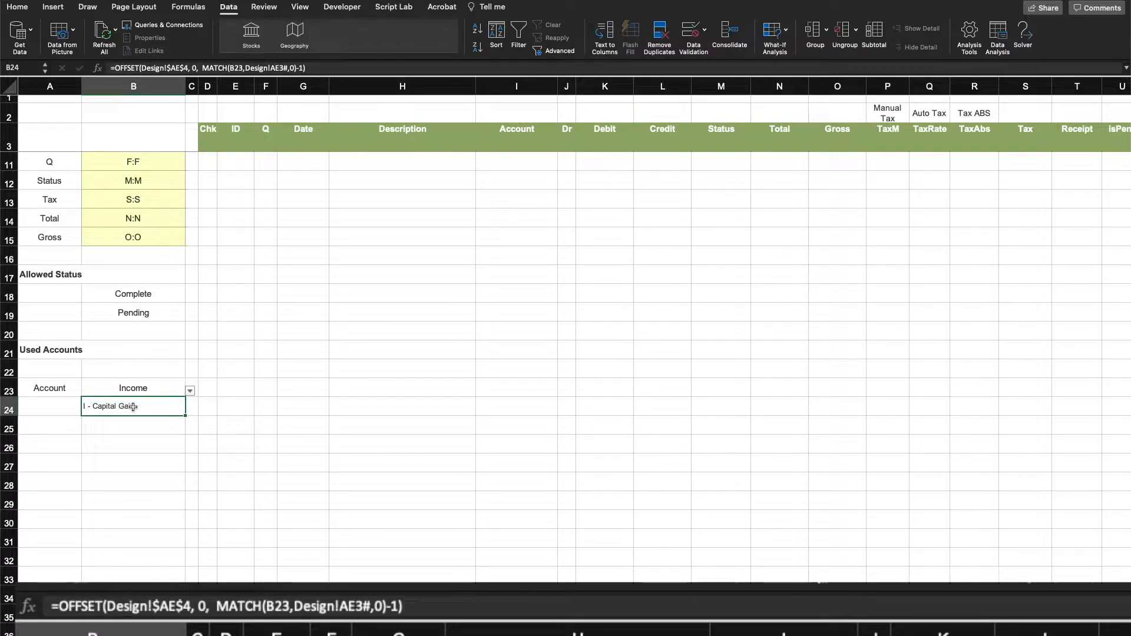
left_click(323, 71)
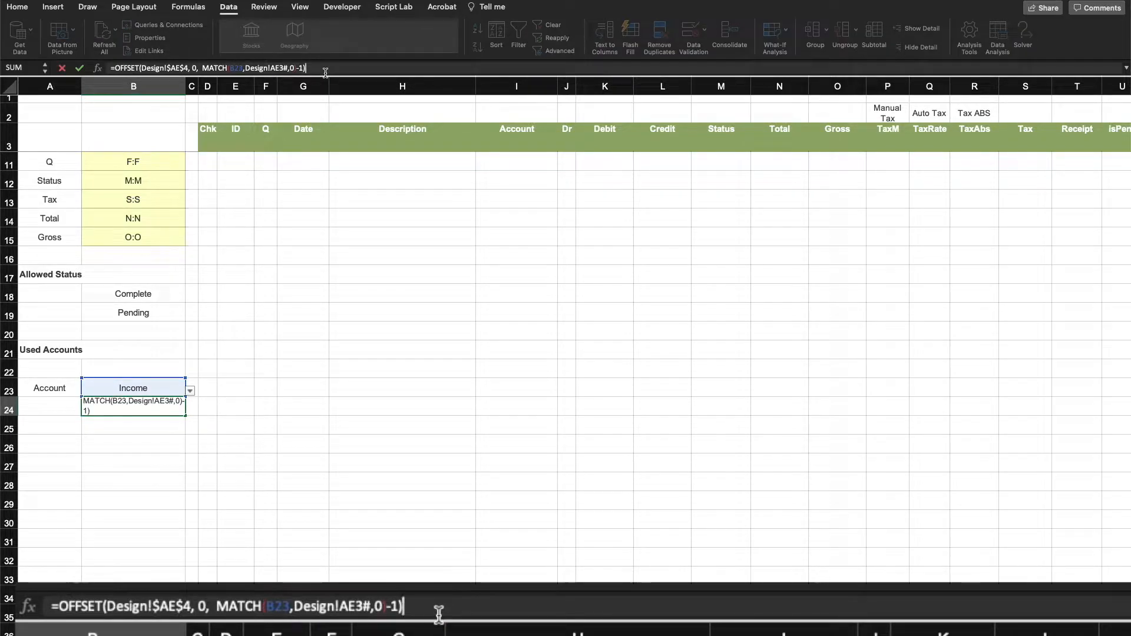
type("#")
key("Return")
left_click(412, 387)
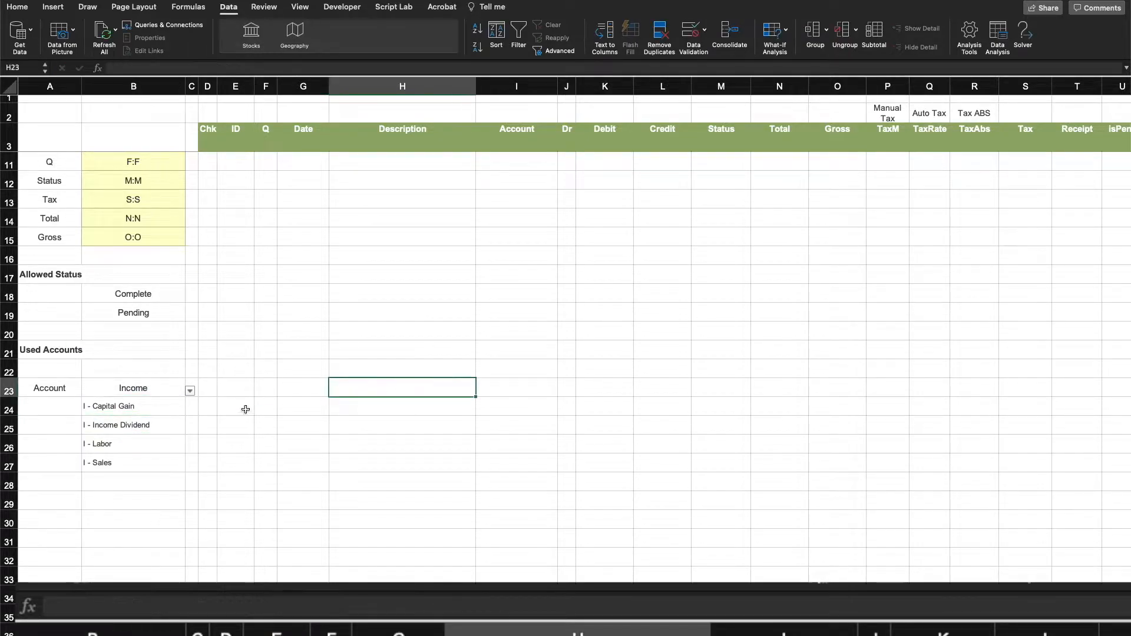
Set the account choice in B23 to All and check the account list that spills below it
left_click(185, 387)
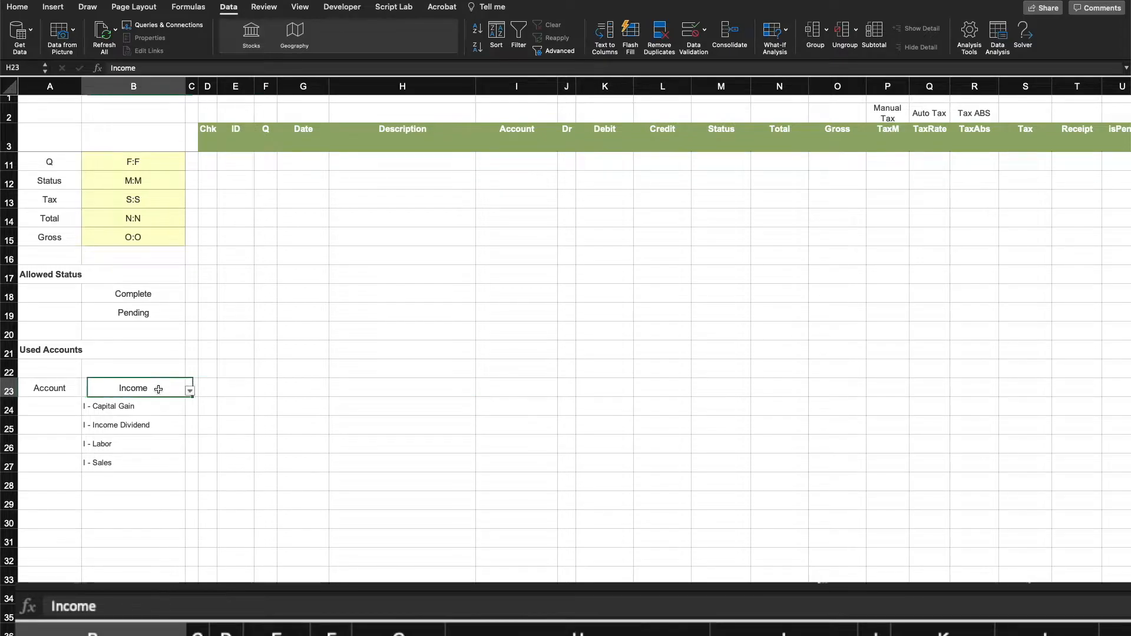
left_click(189, 391)
left_click(94, 403)
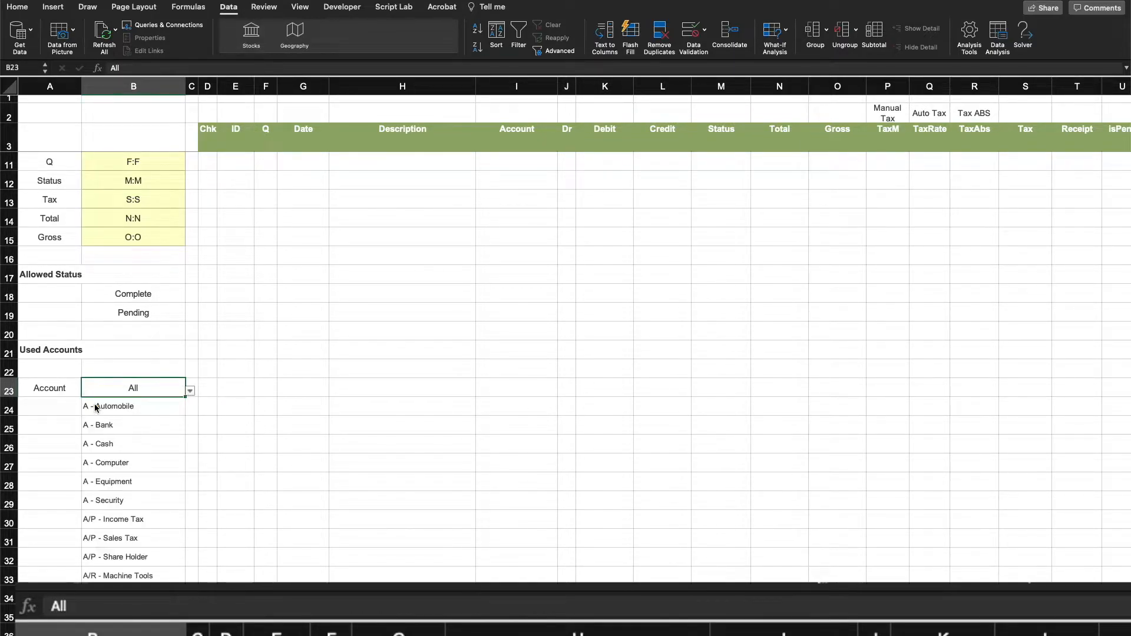
scroll(189, 416, "down", 10)
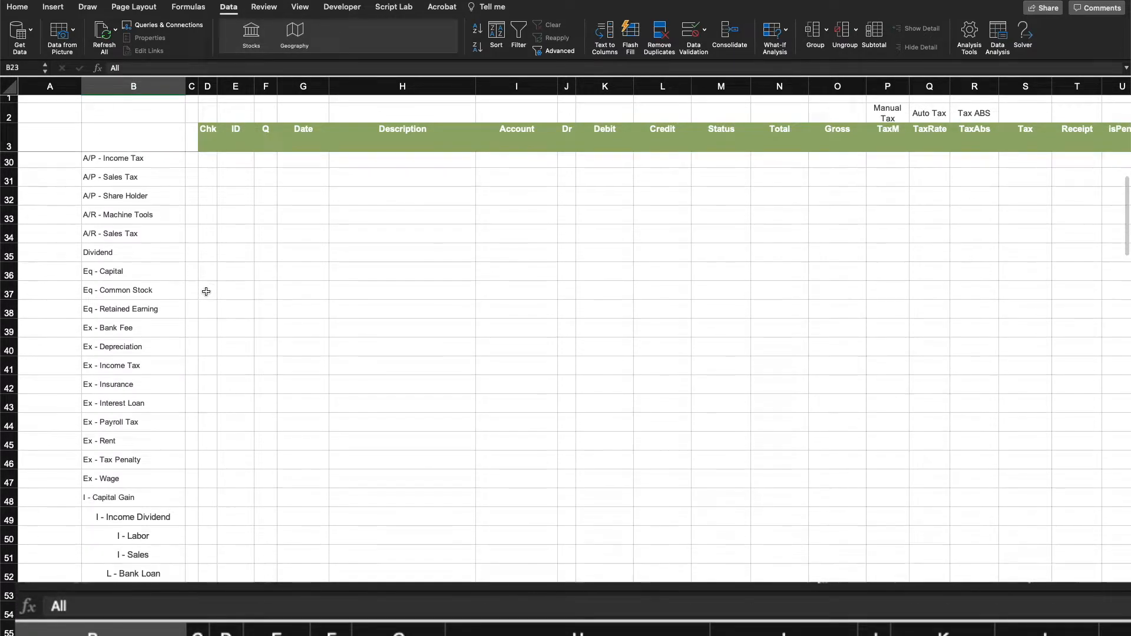
scroll(206, 292, "up", 12)
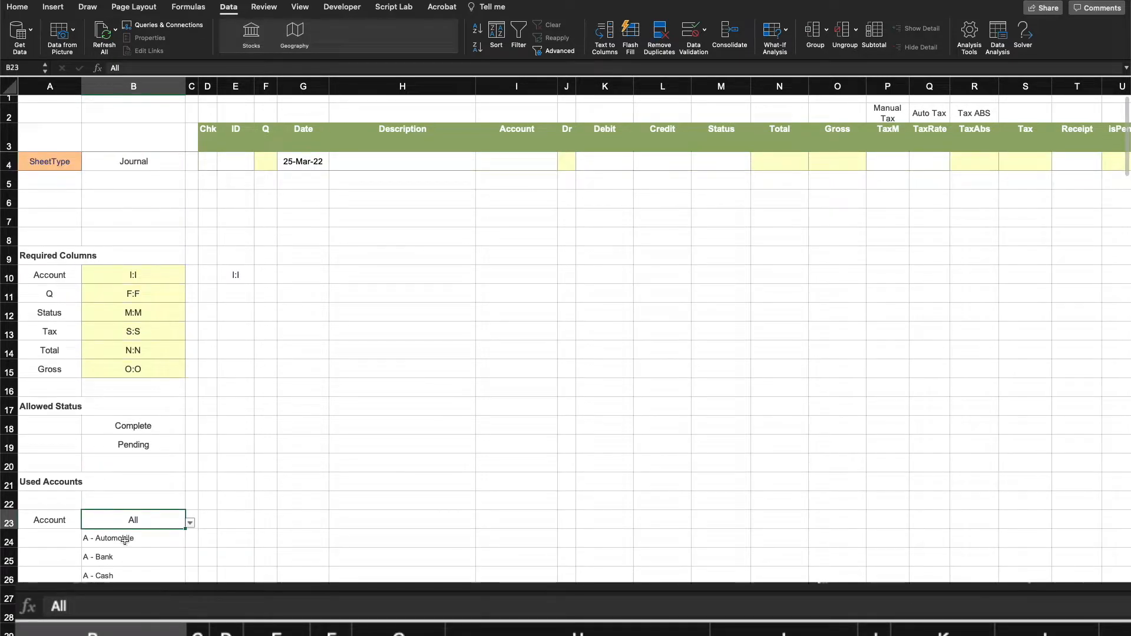
Review the T-accounts table and account lists on the Design sheet, then return to the journal sheet's account choice in B23
left_click(335, 633)
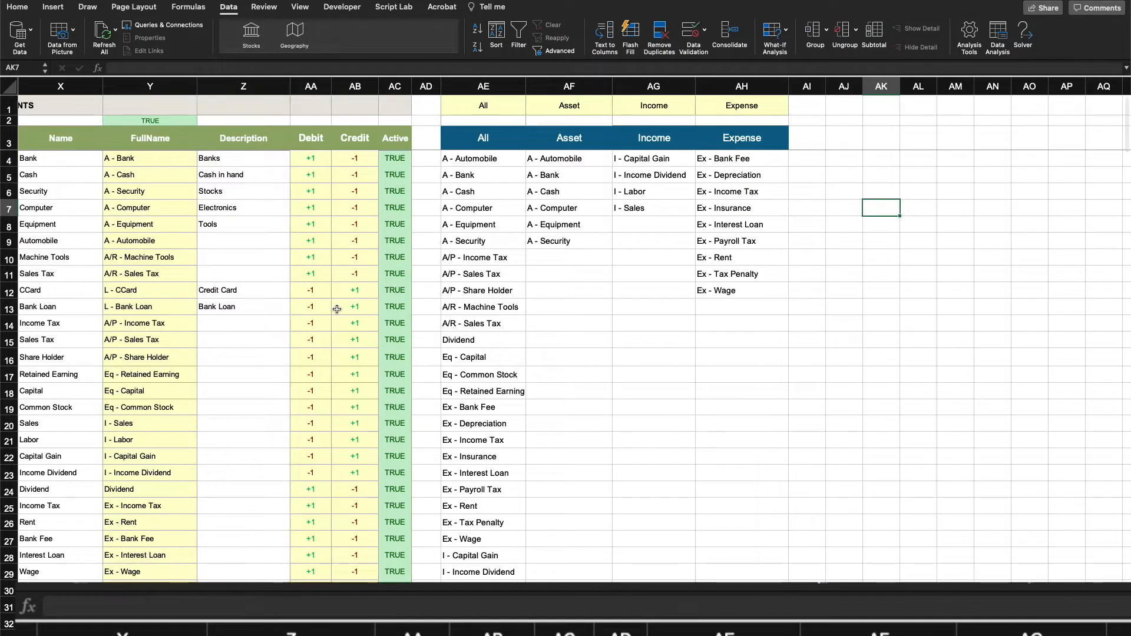
scroll(336, 308, "left", 6)
scroll(760, 312, "right", 5)
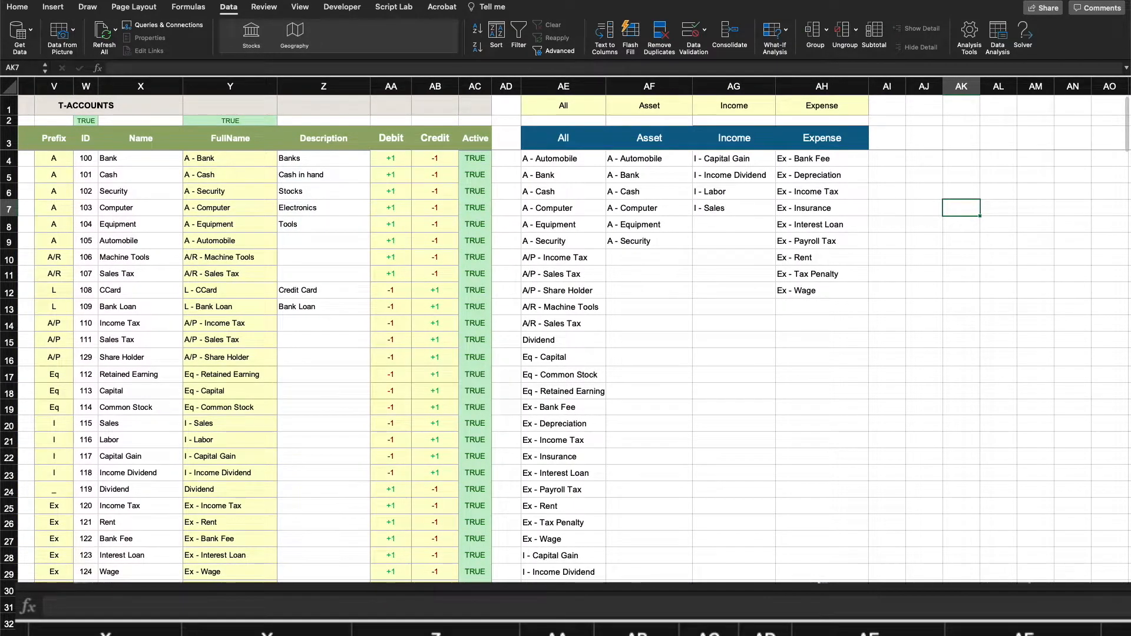
left_click(354, 633)
left_click(437, 426)
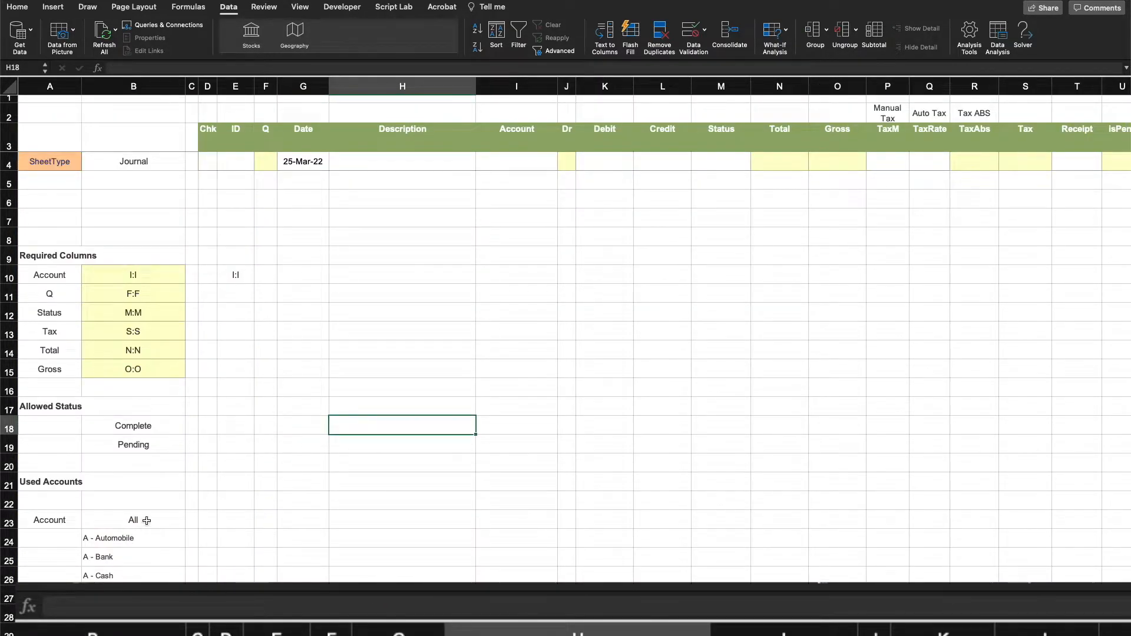
left_click(147, 520)
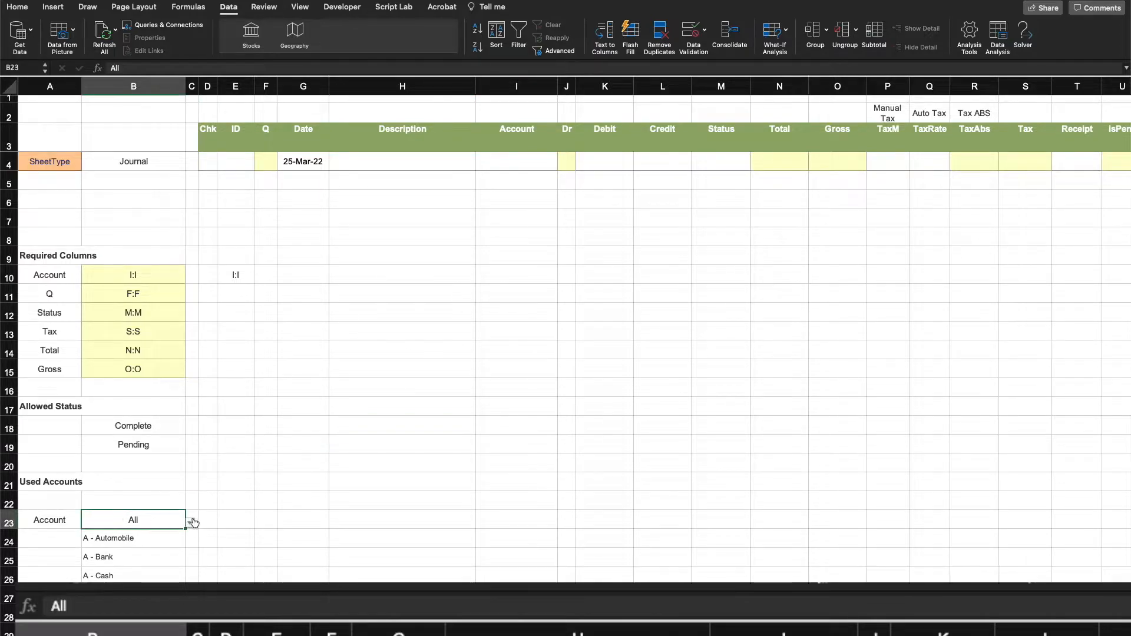
left_click(242, 523)
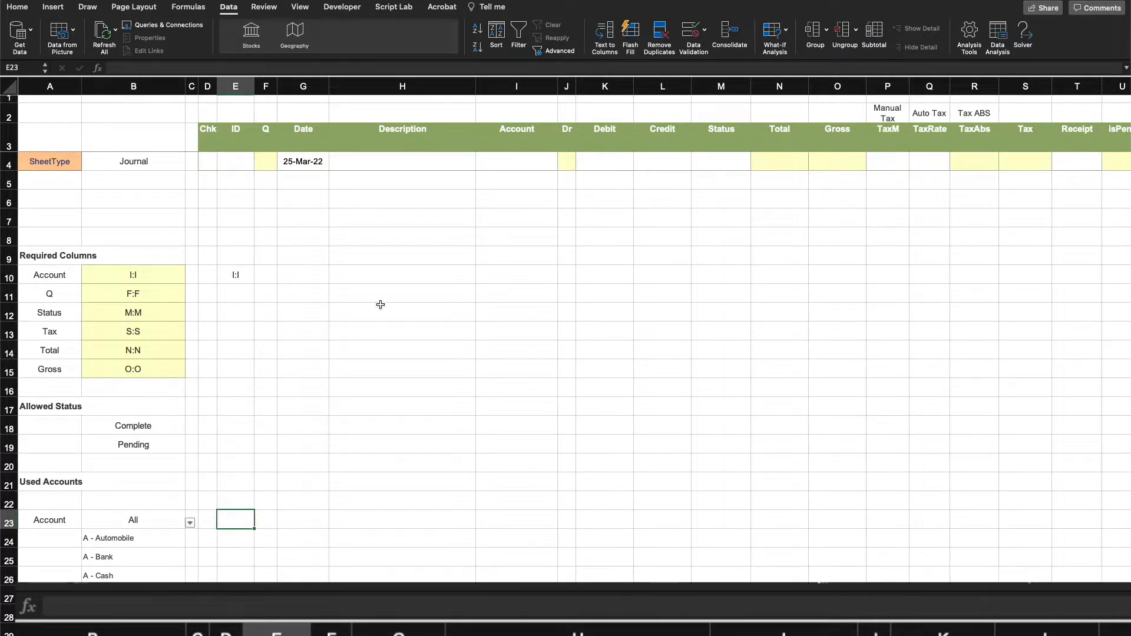
Examine the journal table's columns, especially the Chk, Q and Date cells in row 4
scroll(826, 250, "right", 2)
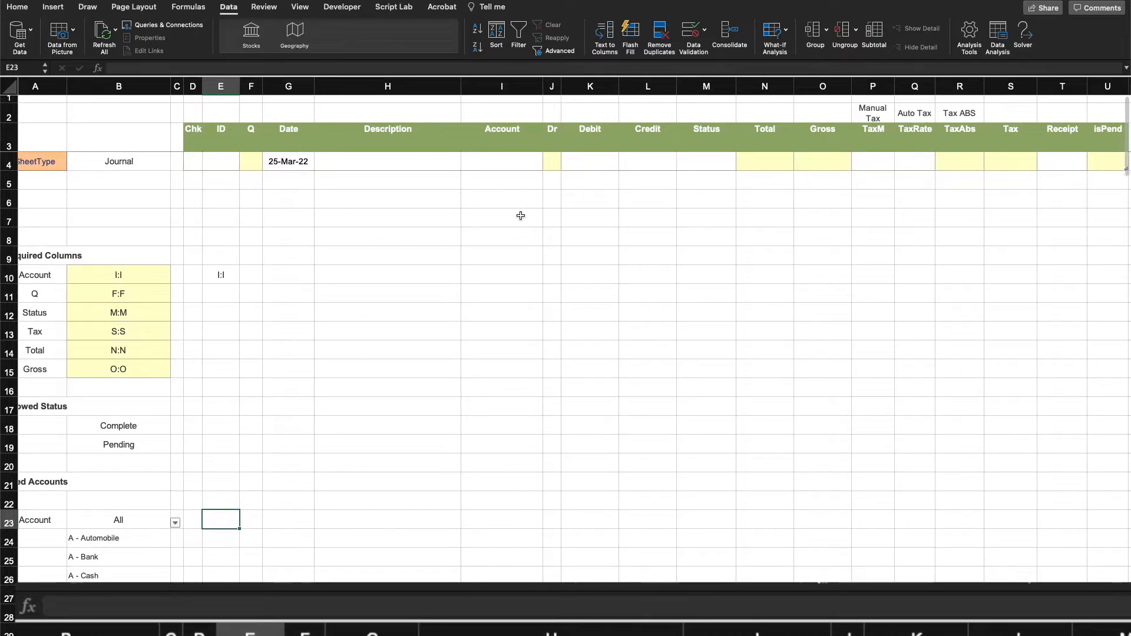
scroll(469, 233, "right", 3)
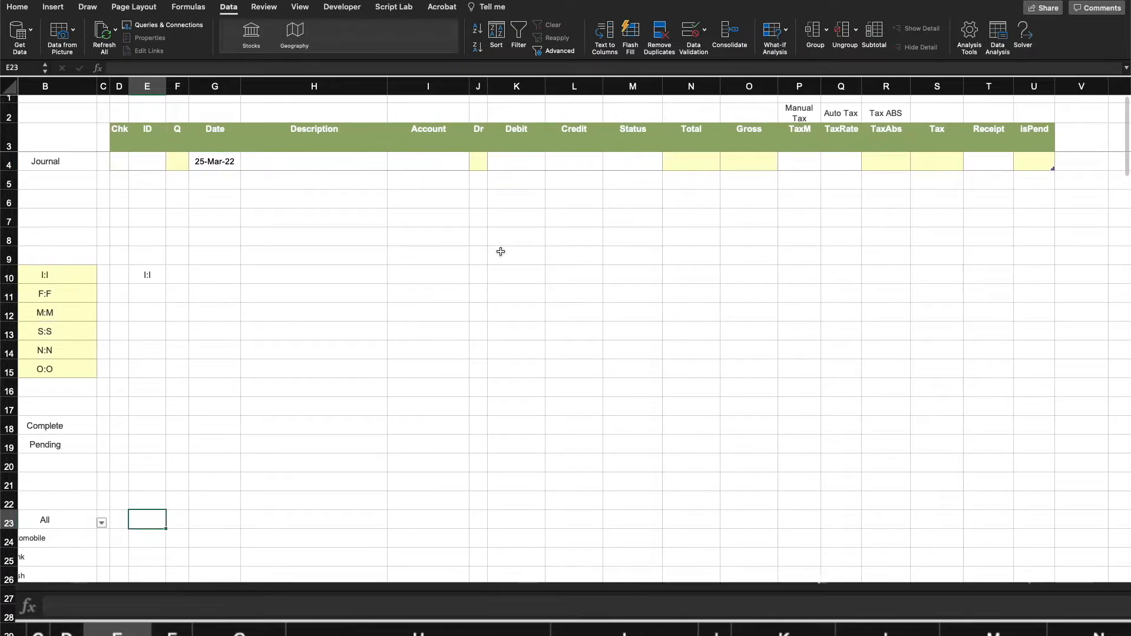
scroll(501, 253, "up", 1)
left_click(469, 270)
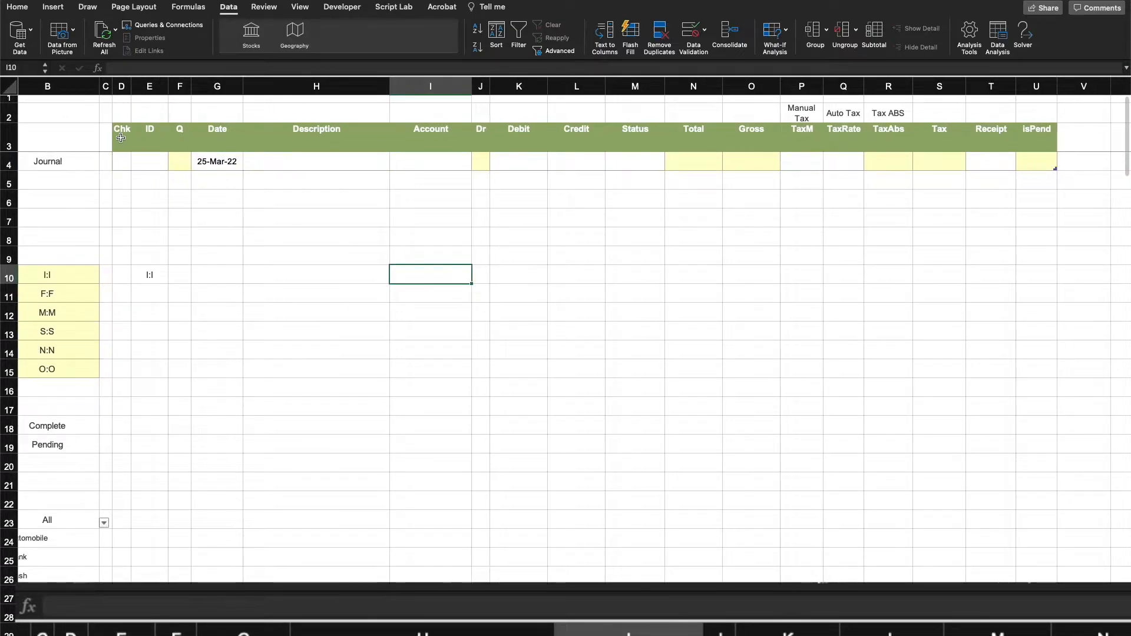
left_click(122, 159)
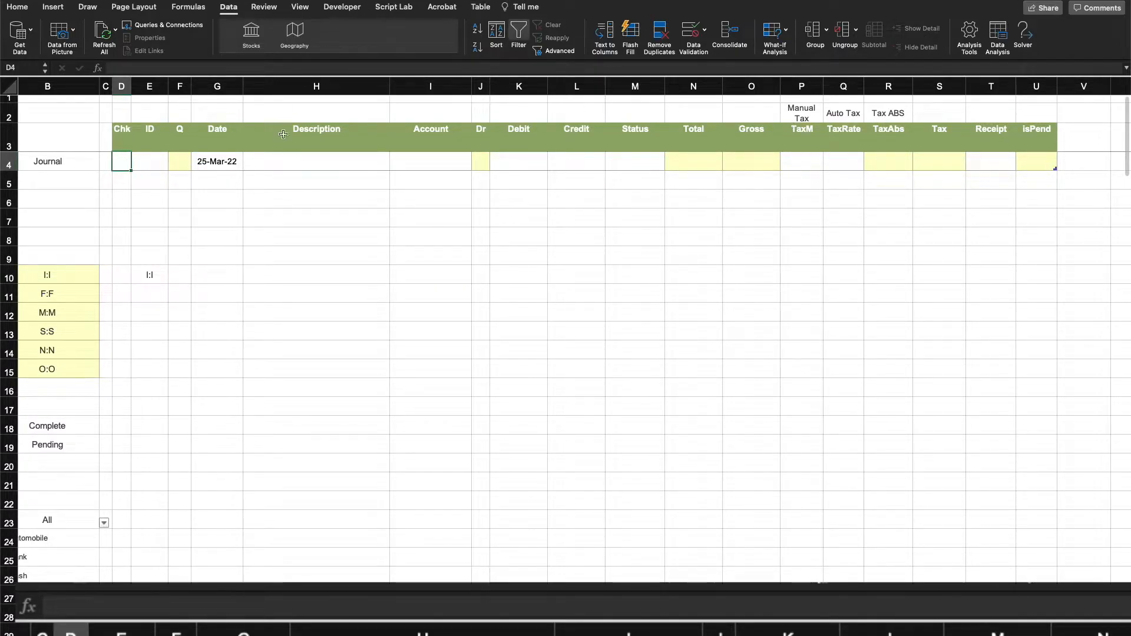
left_click(147, 268)
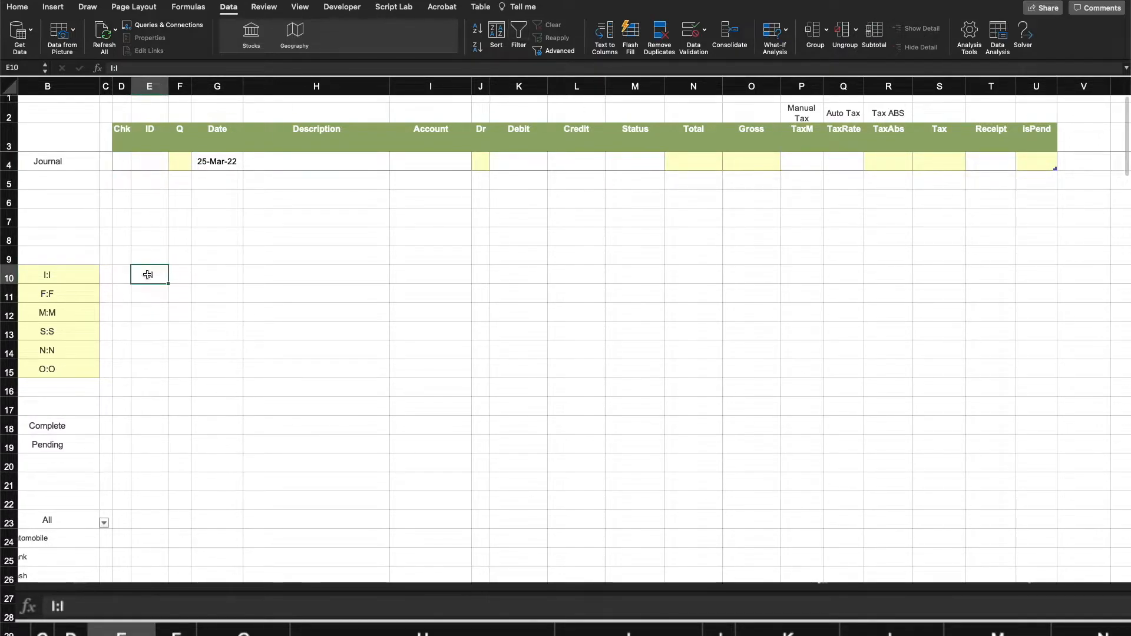
left_click(300, 301)
left_click(184, 155)
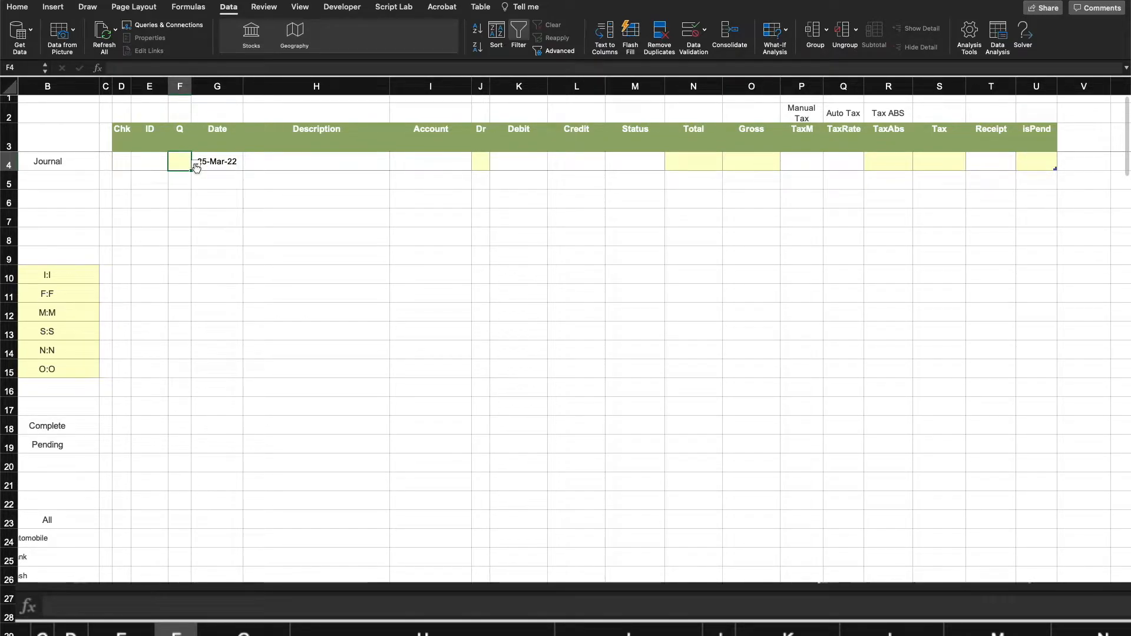
left_click(228, 161)
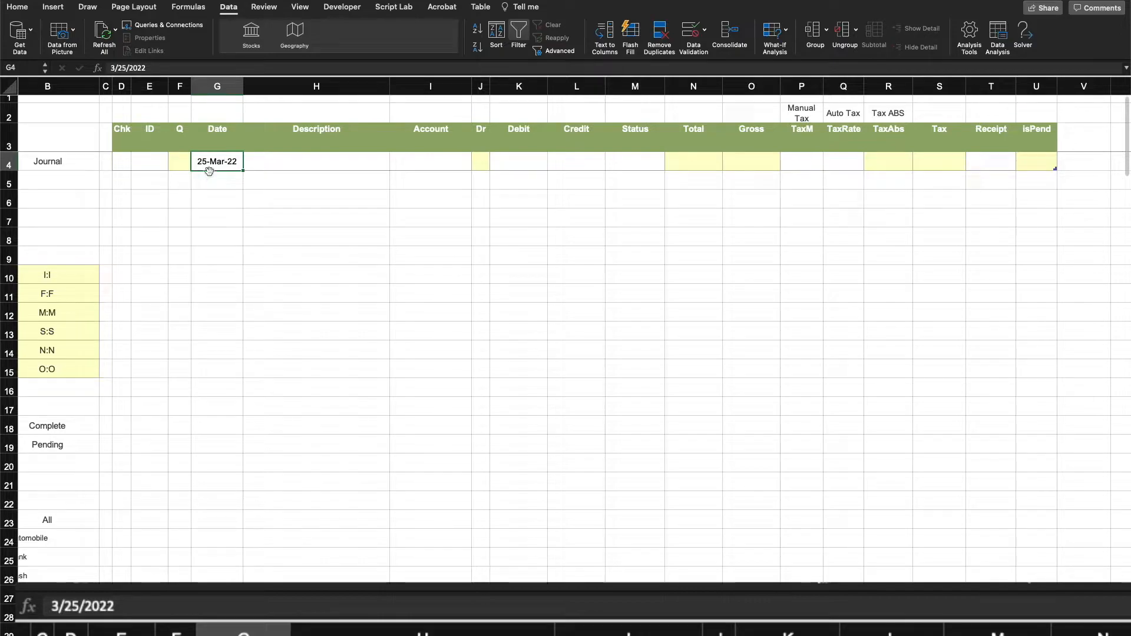
left_click(181, 129)
left_click(212, 157)
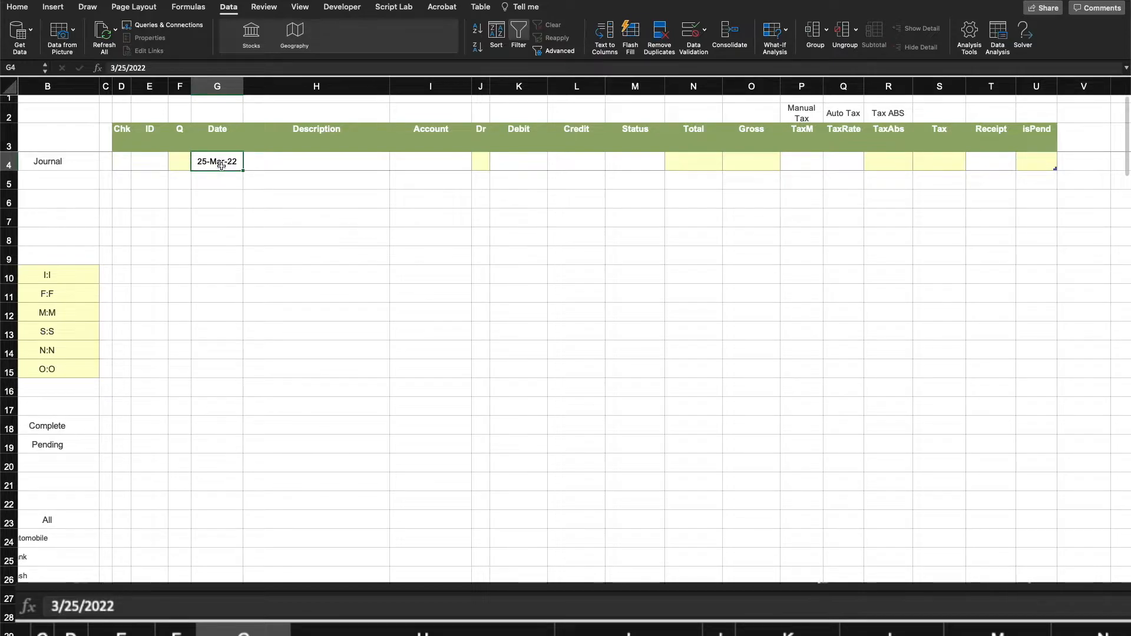
left_click(180, 161)
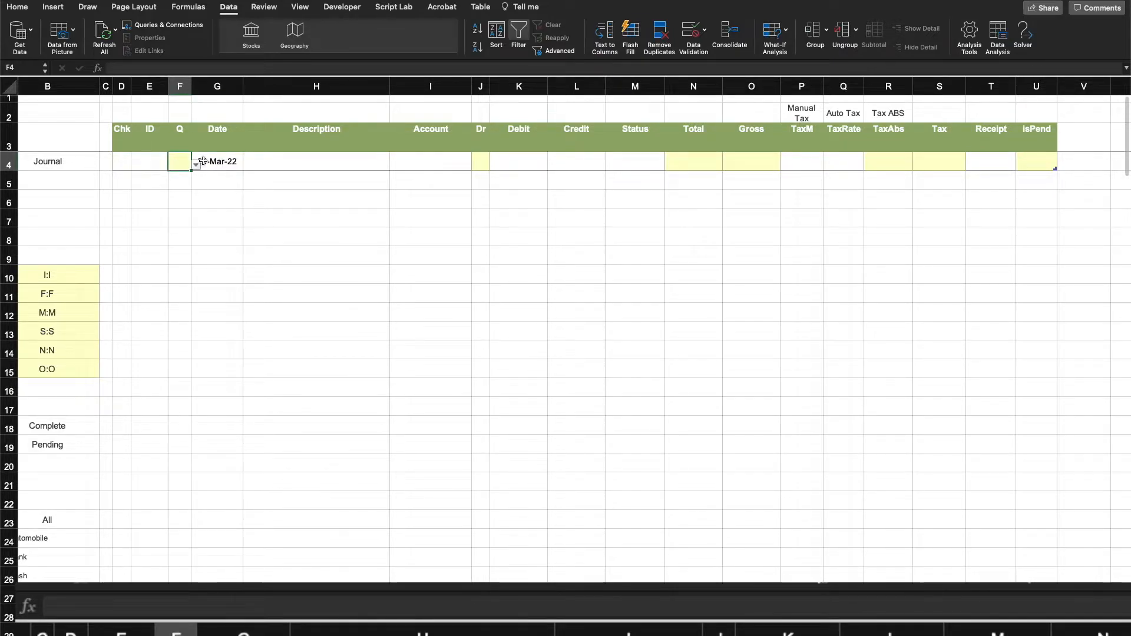
left_click(209, 161)
Switch to the workbook with the sample dates and examine the colour-coded quarters in B2:B13
key("ctrl+Right")
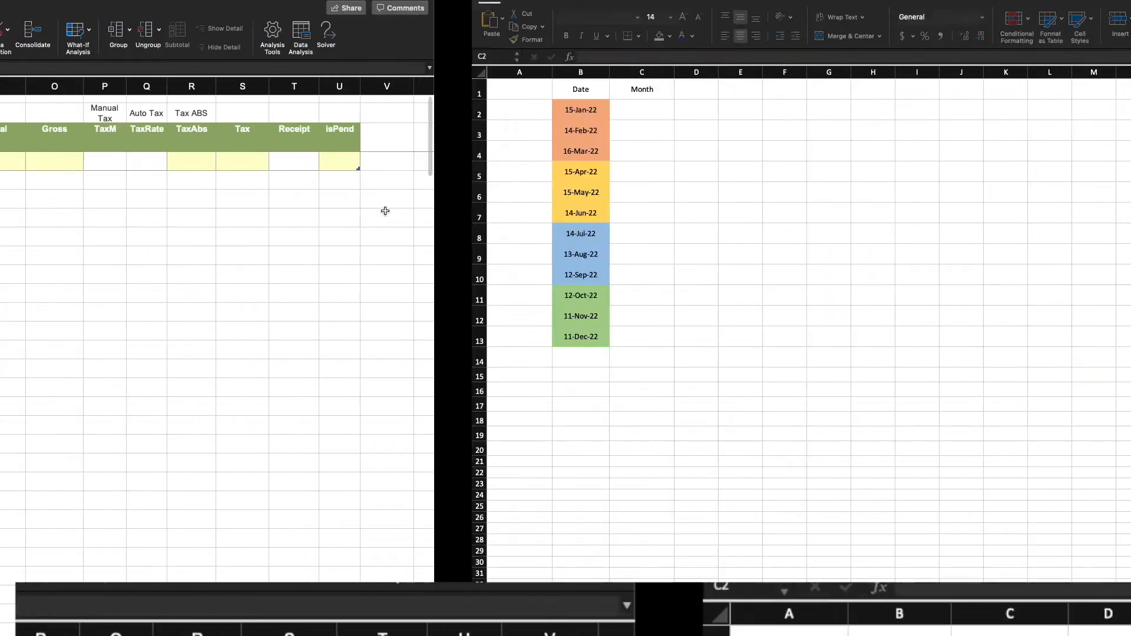
left_click(386, 212)
left_click_drag(118, 115, 110, 339)
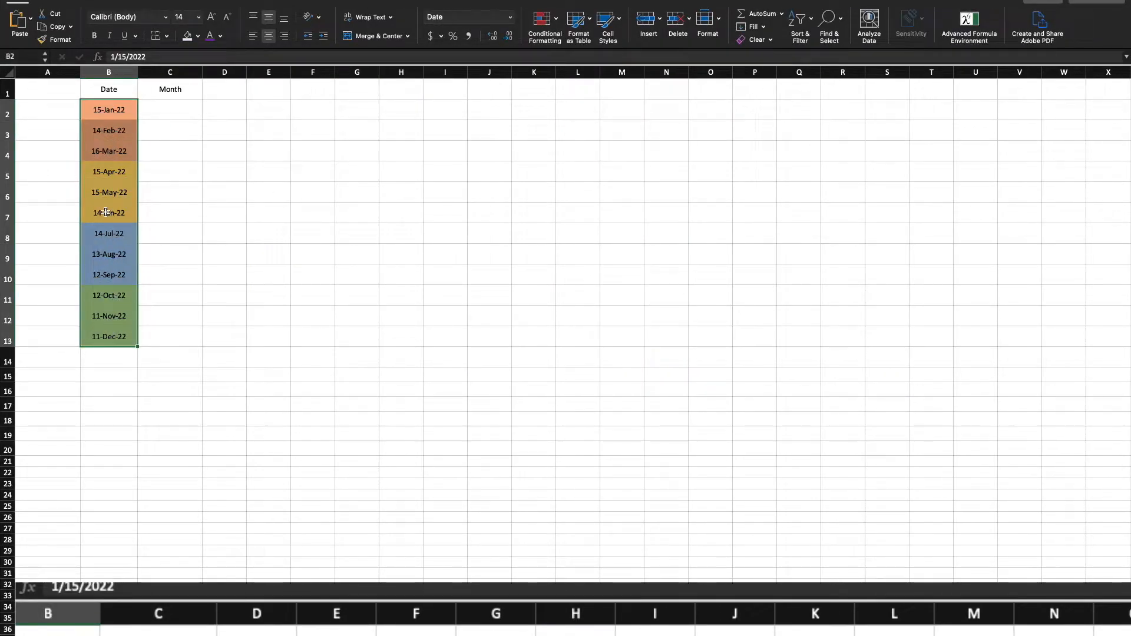
left_click_drag(101, 113, 109, 276)
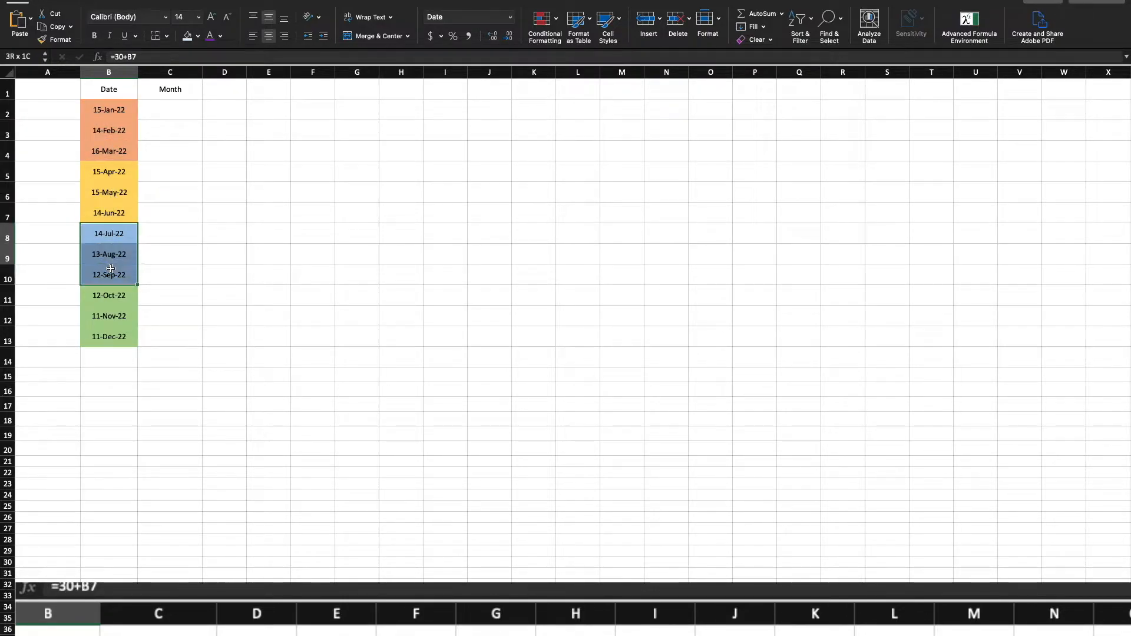
Enter =MONTH(B2) in C2 to extract the month number of the first sample date
left_click(192, 124)
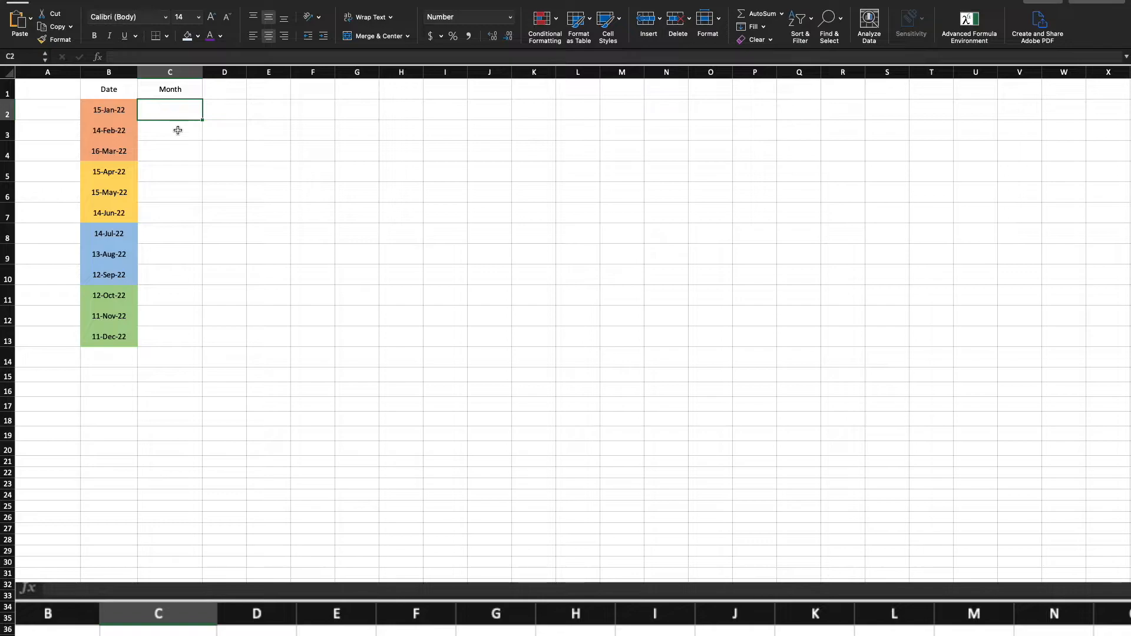
type("=mon")
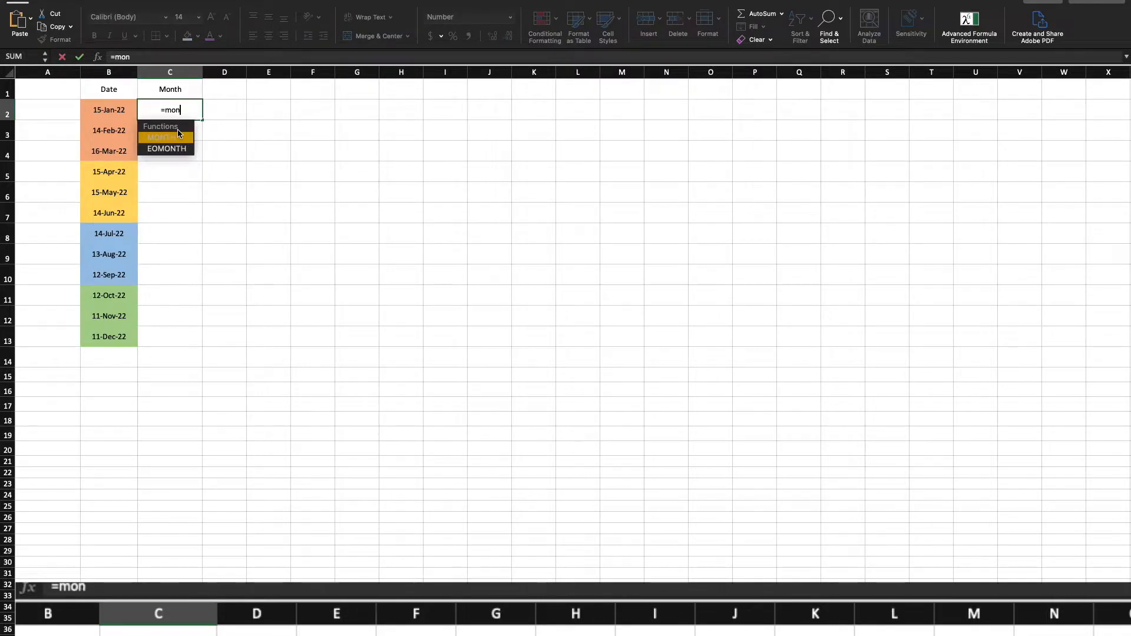
key("Tab")
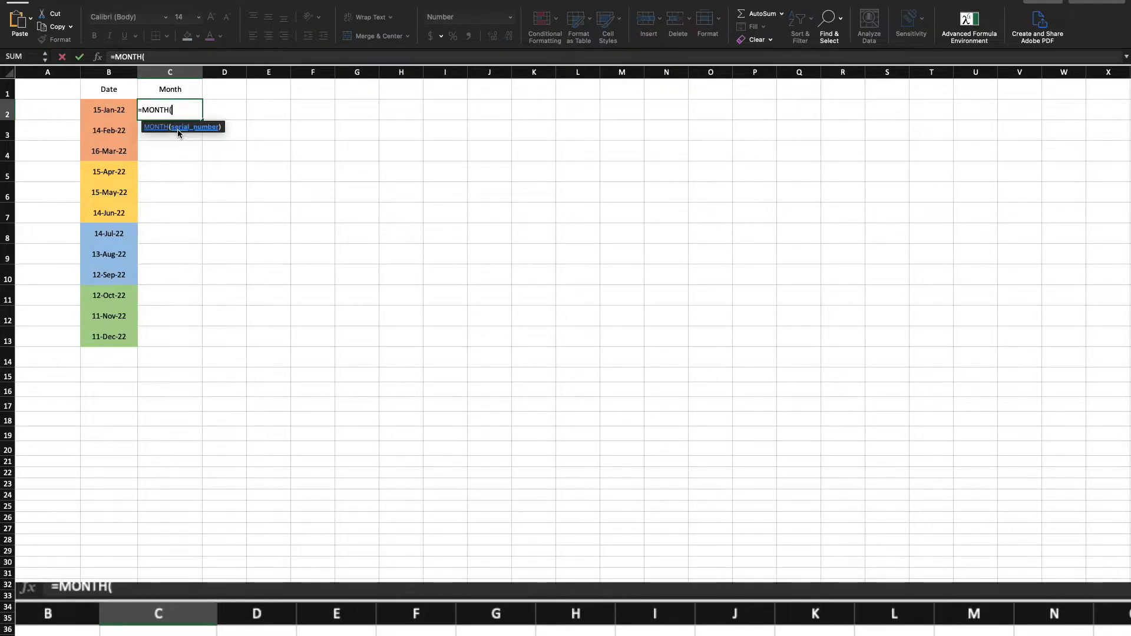
left_click(110, 109)
type(")")
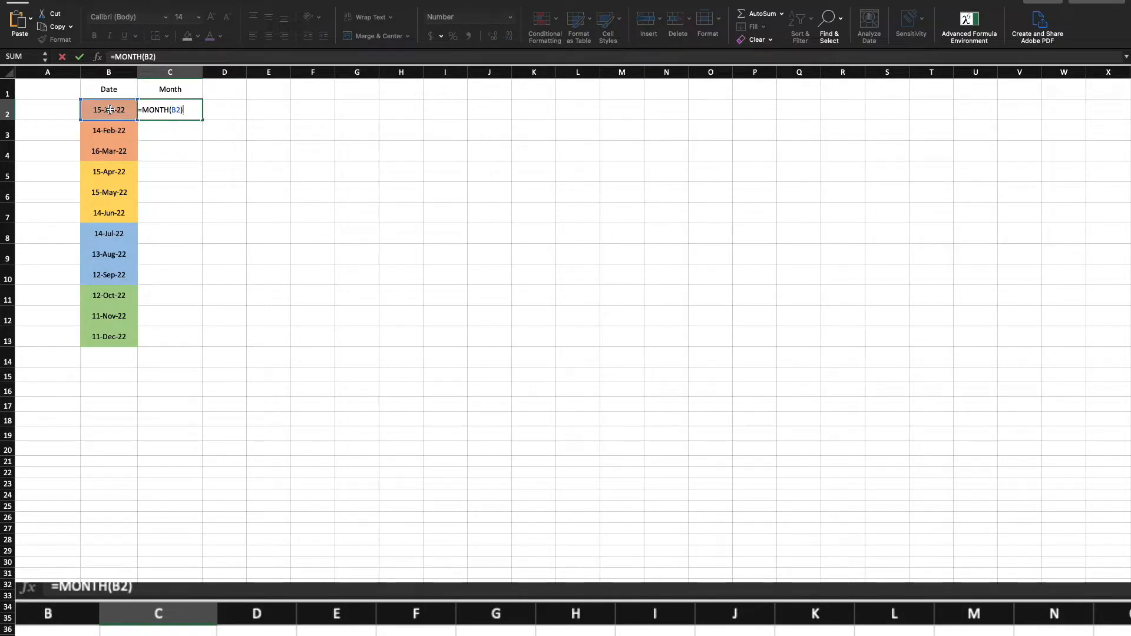
key("Return")
key("Up")
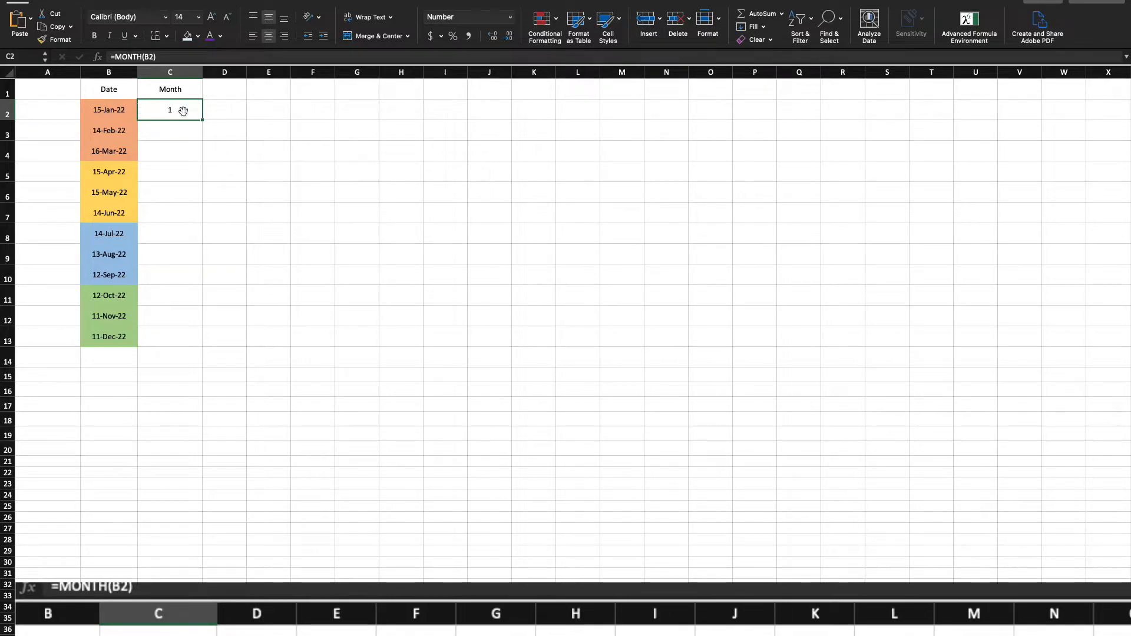
Change C2's formula to =MONTH(B2)-1 and fill it down through C13
left_click(164, 56)
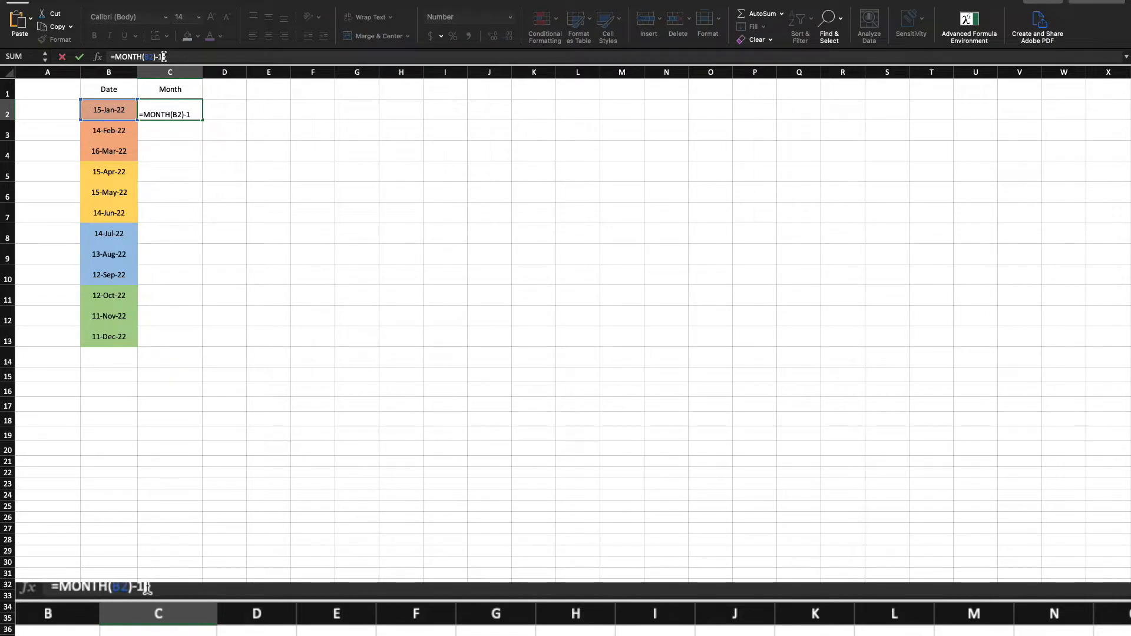
key("Return")
left_click(192, 116)
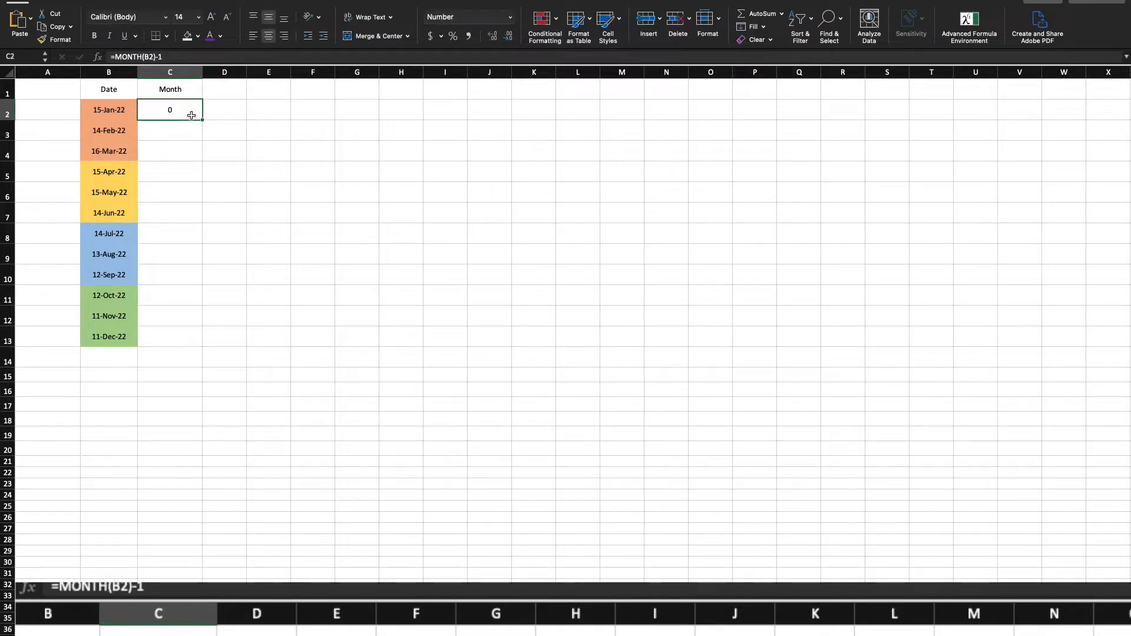
left_click_drag(202, 119, 202, 348)
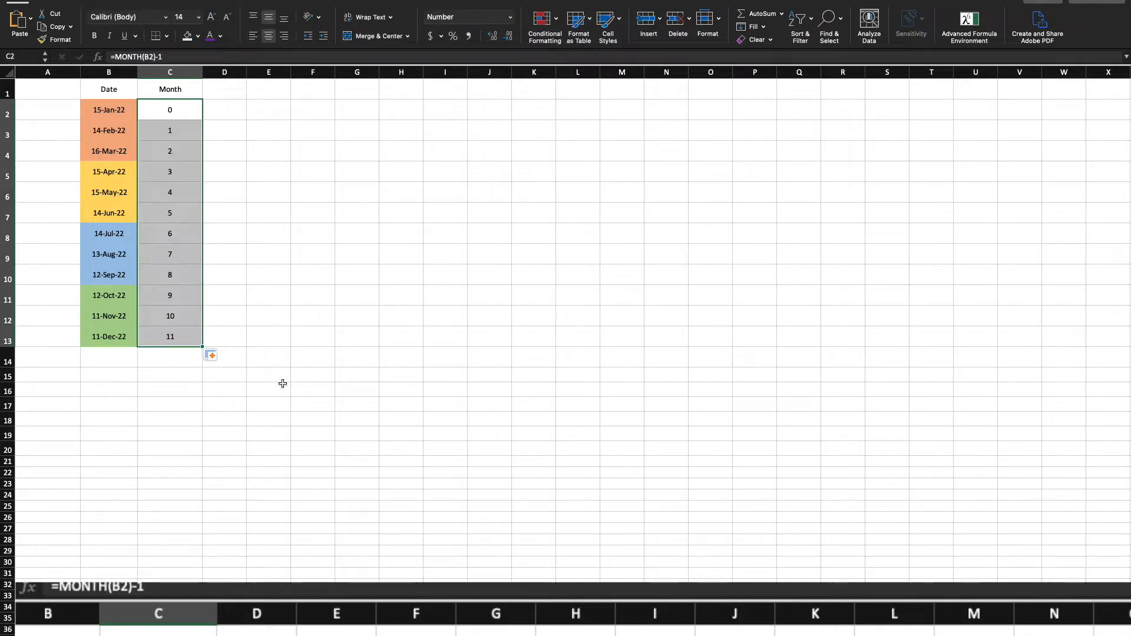
left_click(279, 389)
Compare the first quarter's dates in B2:B4 with their zero-based month numbers in C2:C4
left_click(223, 111)
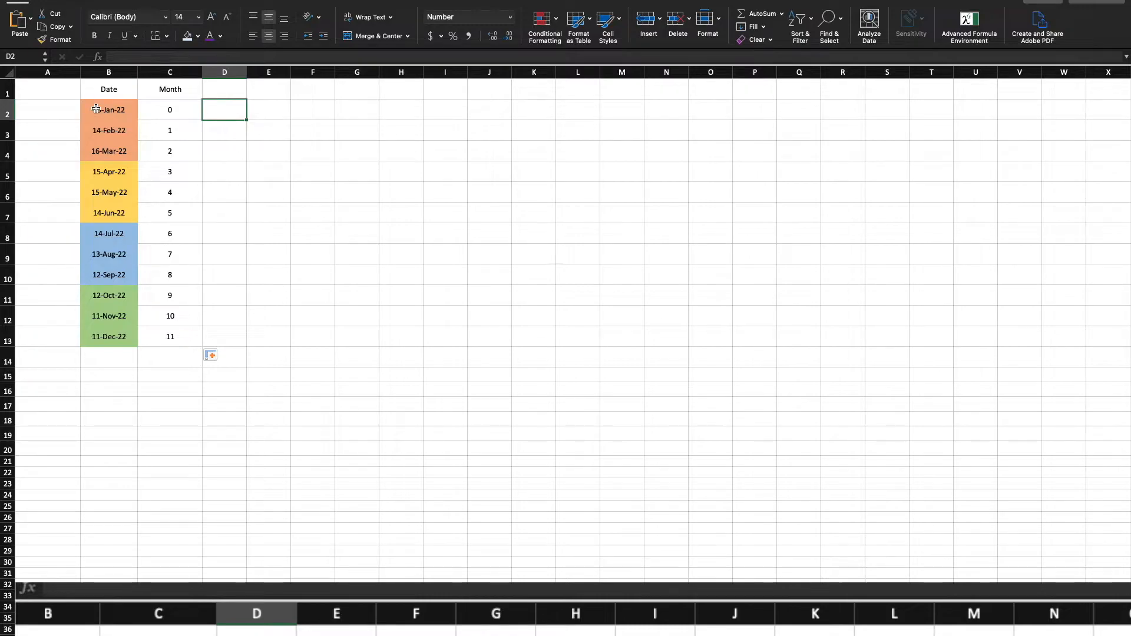
left_click_drag(96, 109, 101, 152)
left_click(283, 218)
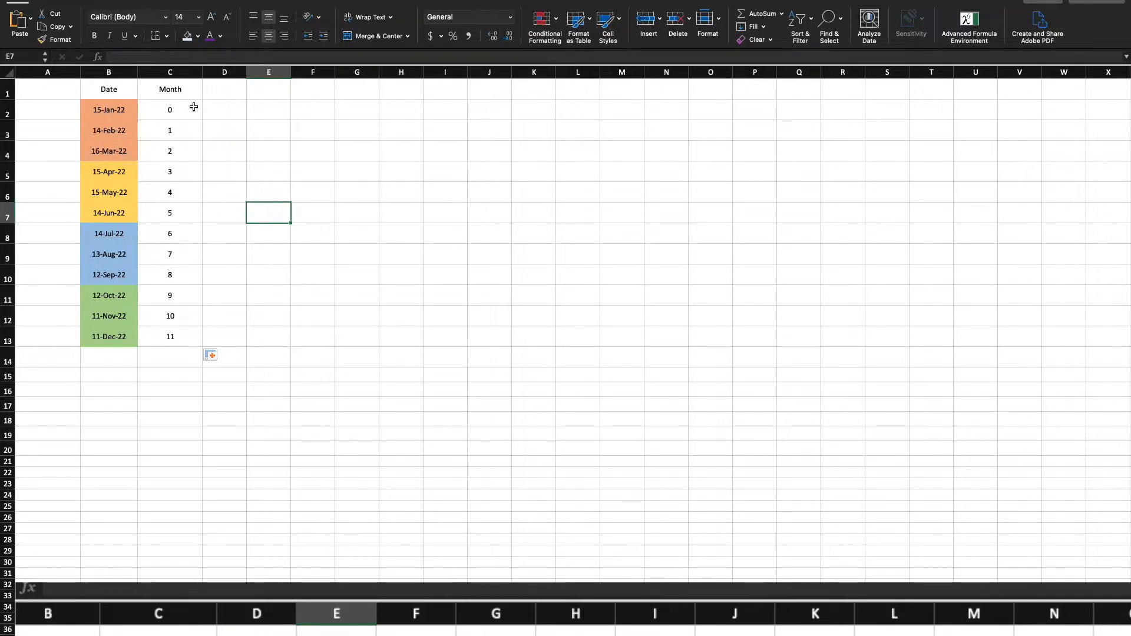
left_click(194, 106)
left_click_drag(194, 106, 190, 149)
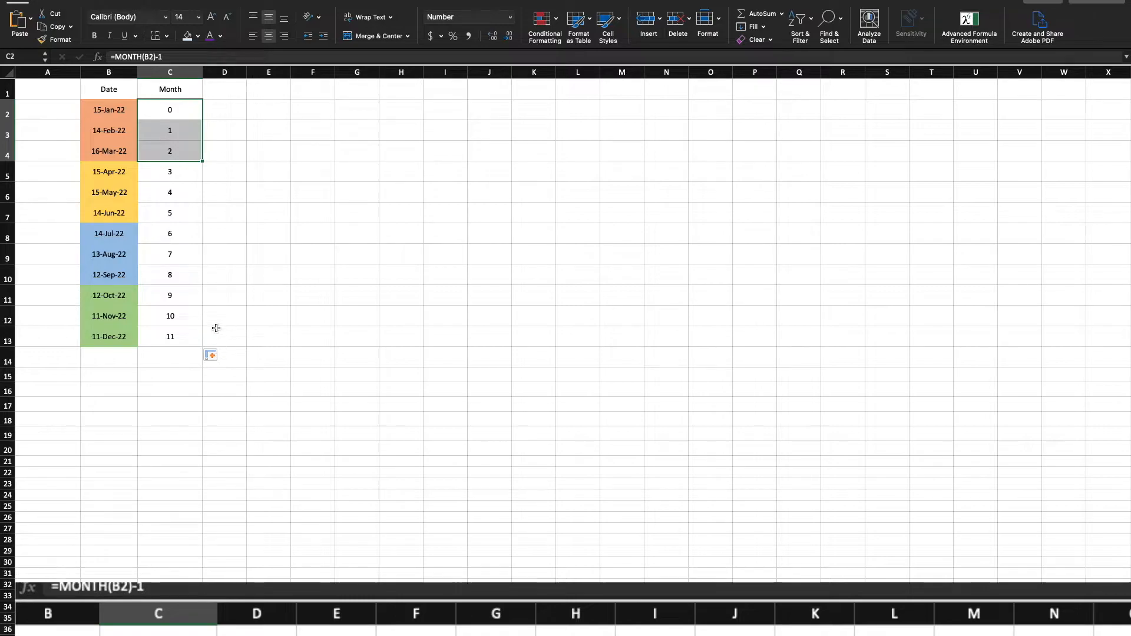
Enter =QUOTIENT(C2, 3) in D2 to integer-divide the first zero-based month number by 3
left_click(223, 106)
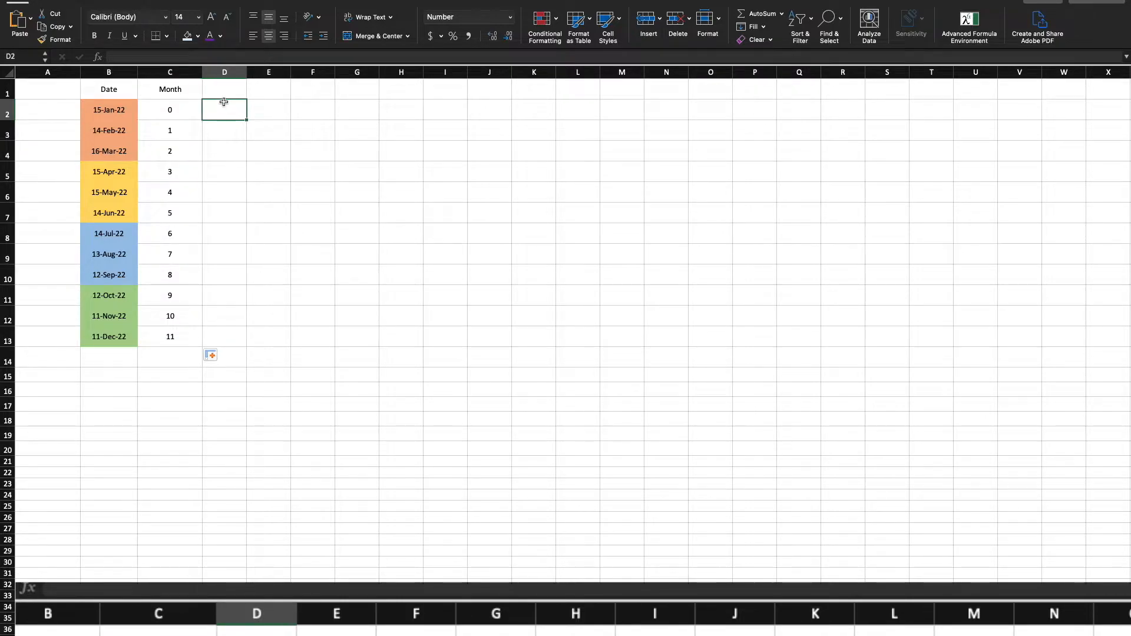
type("=QUOTIENT(")
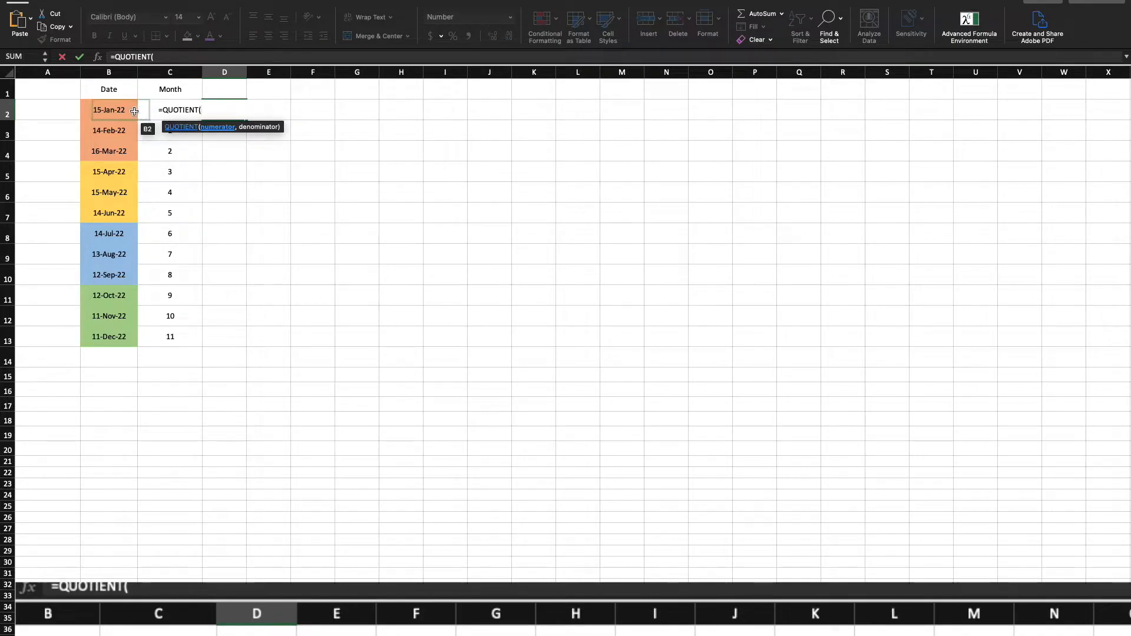
left_click(154, 115)
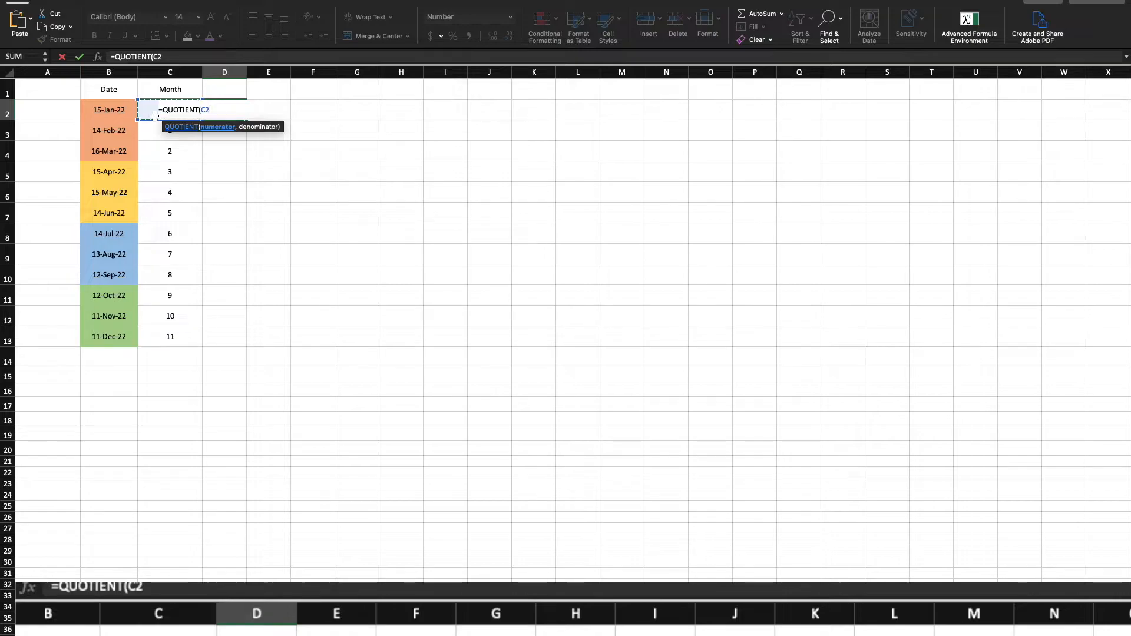
type(", 3)")
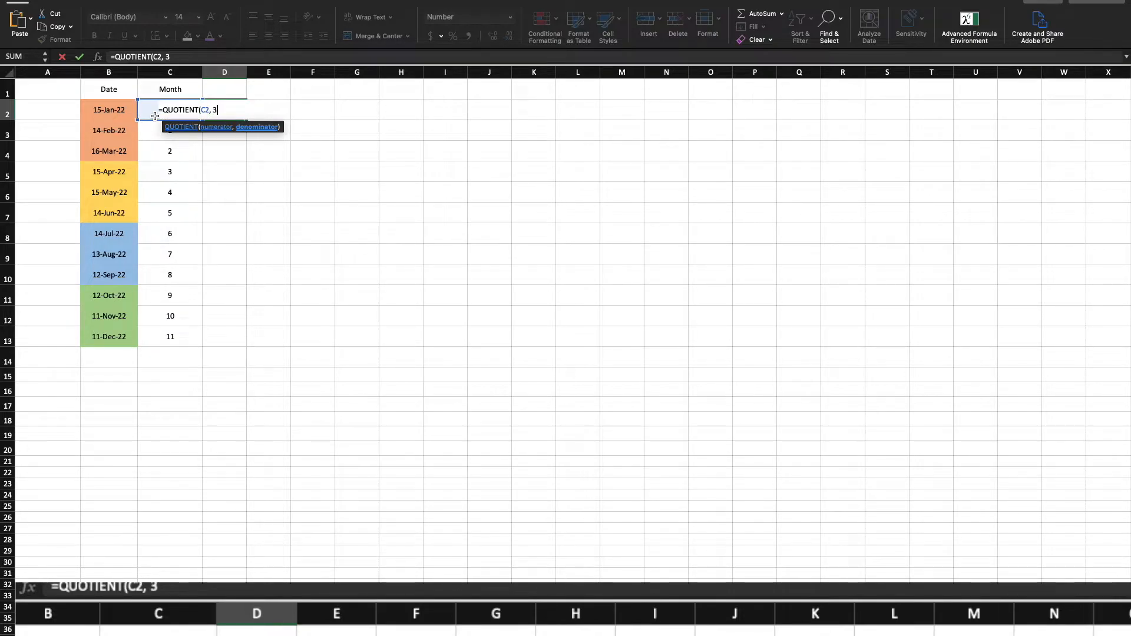
key("Return")
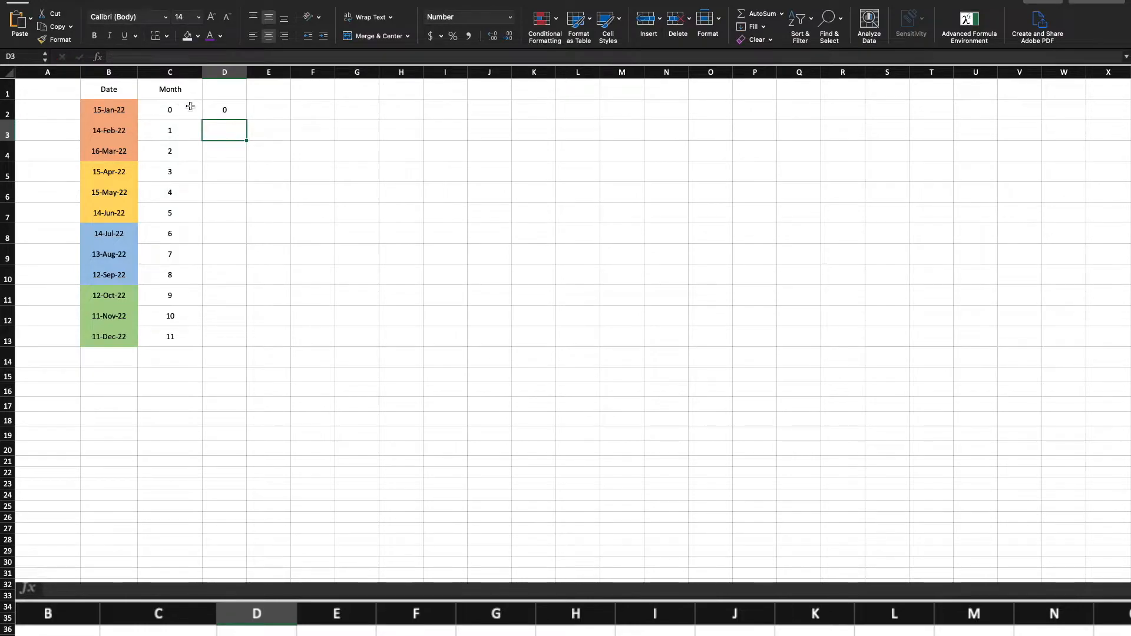
Fill the QUOTIENT formula from D2 down through D13 and review the filled column
left_click(229, 111)
left_click_drag(246, 120, 252, 349)
left_click(353, 307)
left_click_drag(240, 111, 223, 331)
left_click(354, 212)
Change D2's formula to =QUOTIENT(C2, 3)+1, fill it down through D13 and review the quarter numbers
left_click(232, 110)
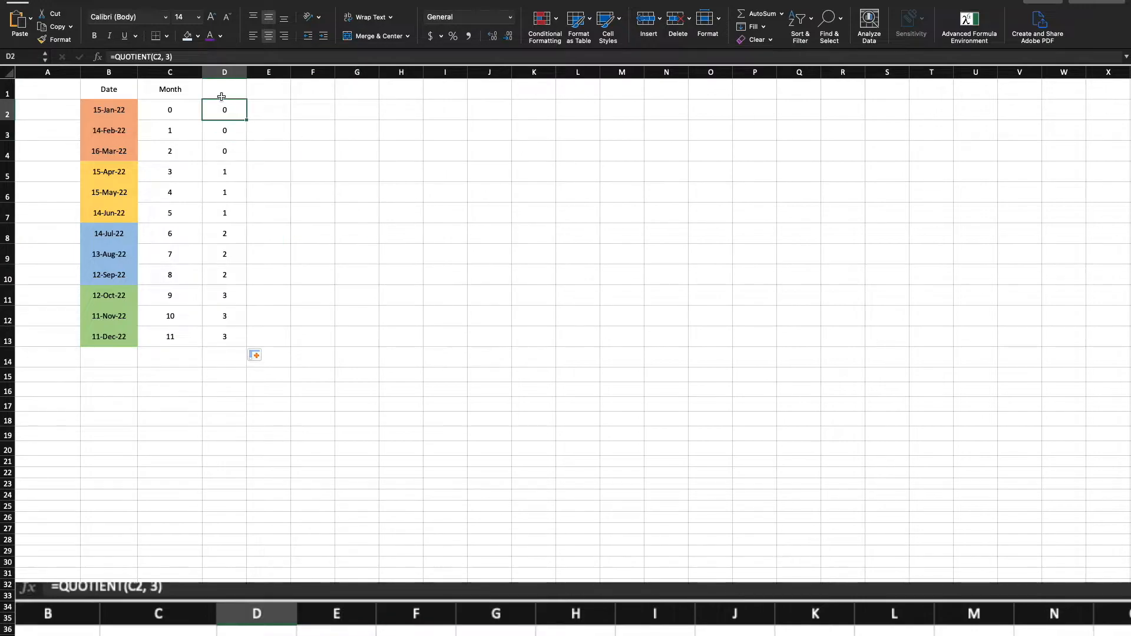
left_click(198, 54)
type("+1")
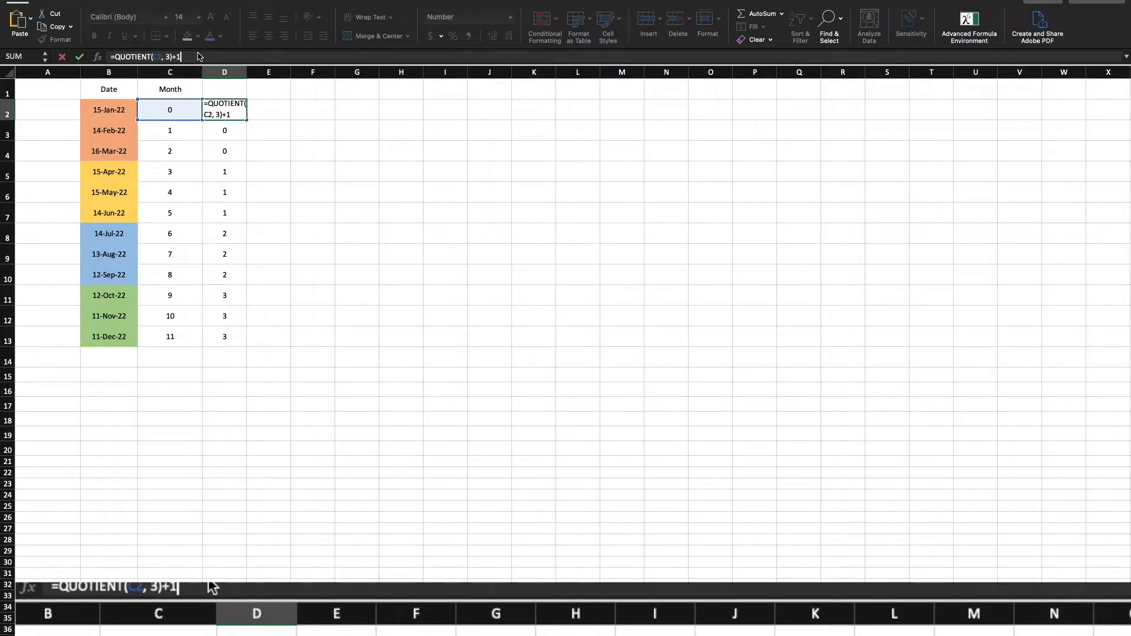
key("Return")
left_click(233, 111)
left_click_drag(247, 120, 242, 339)
left_click(561, 386)
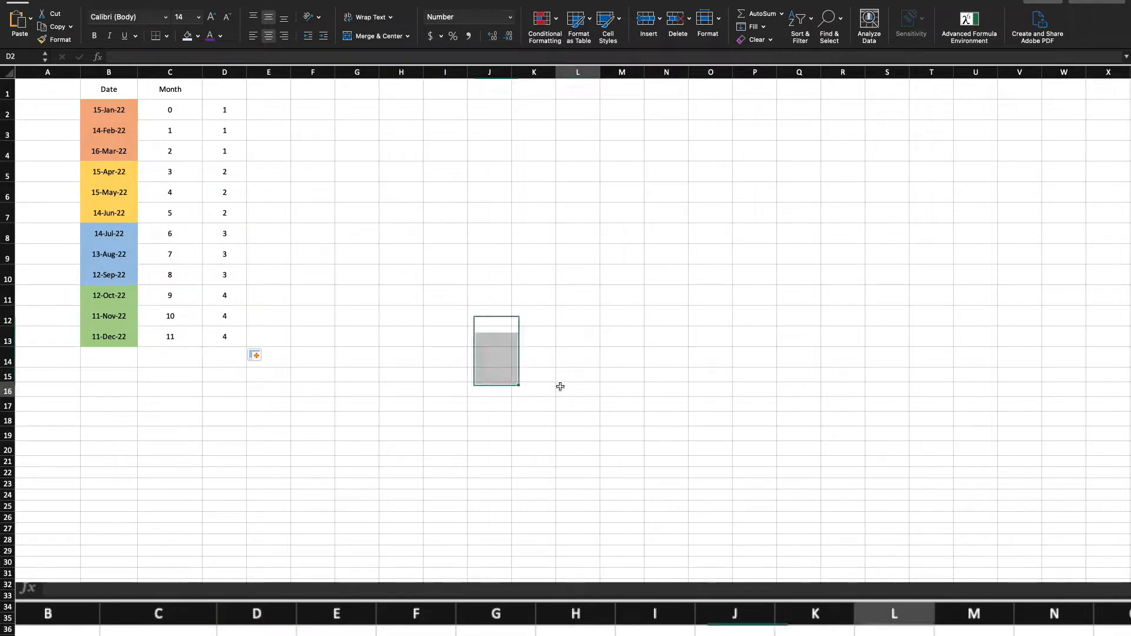
left_click_drag(230, 111, 245, 274)
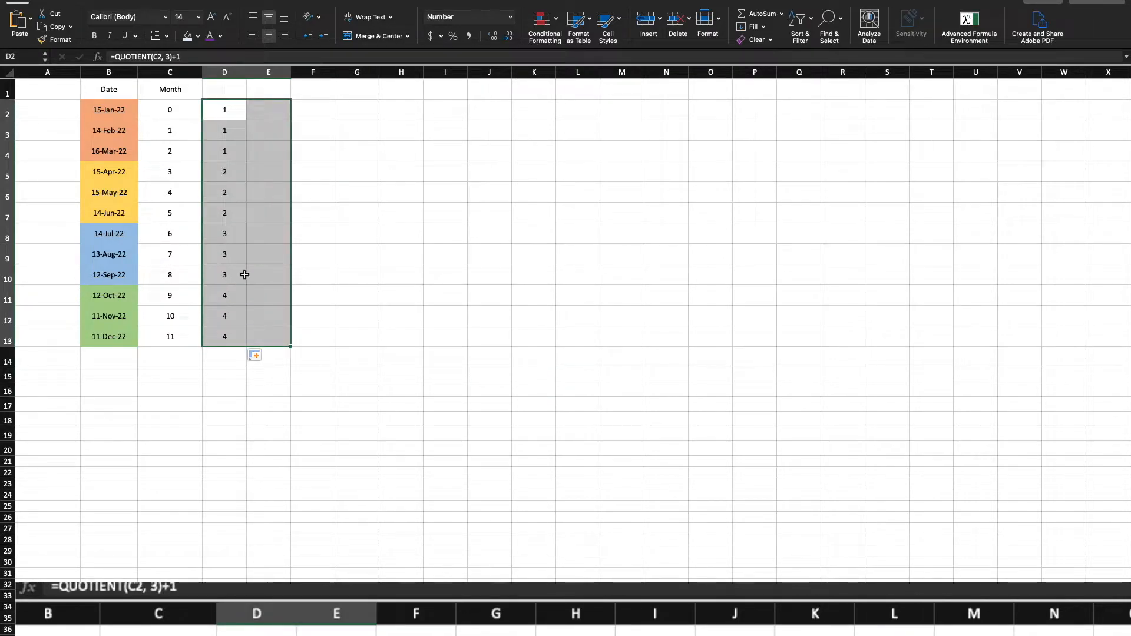
left_click(269, 151)
left_click(224, 112)
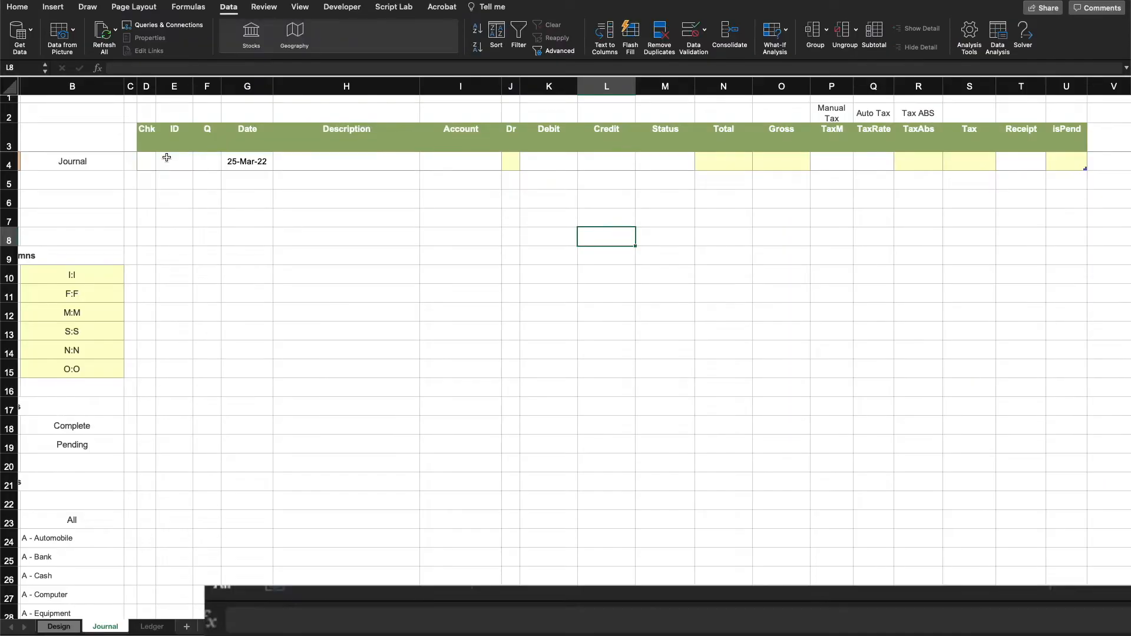
left_click(211, 159)
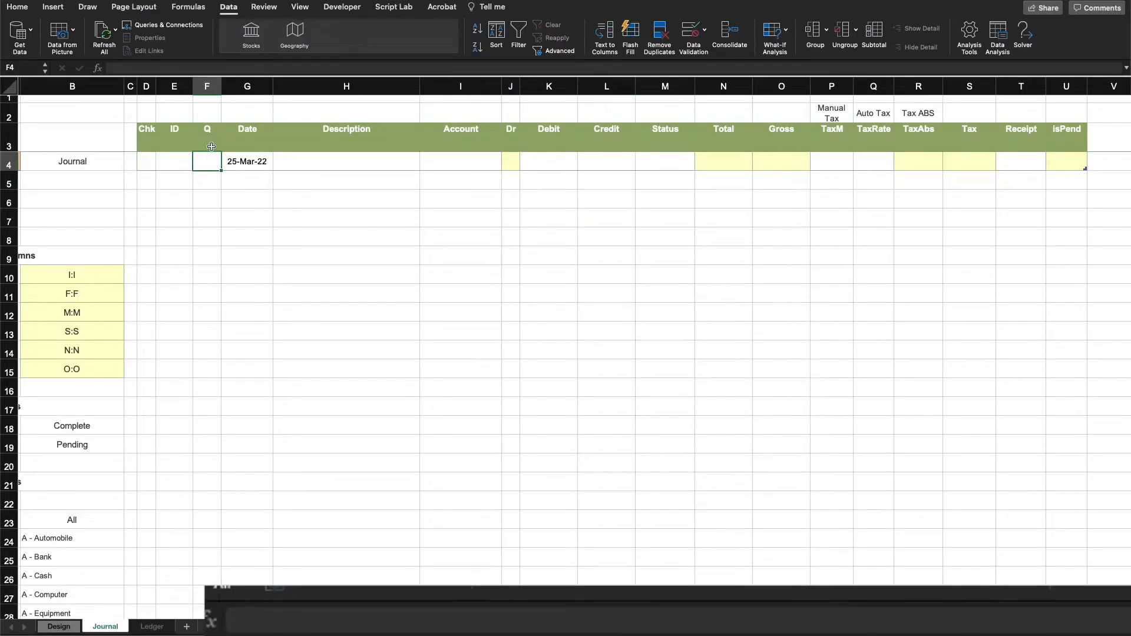
left_click(119, 66)
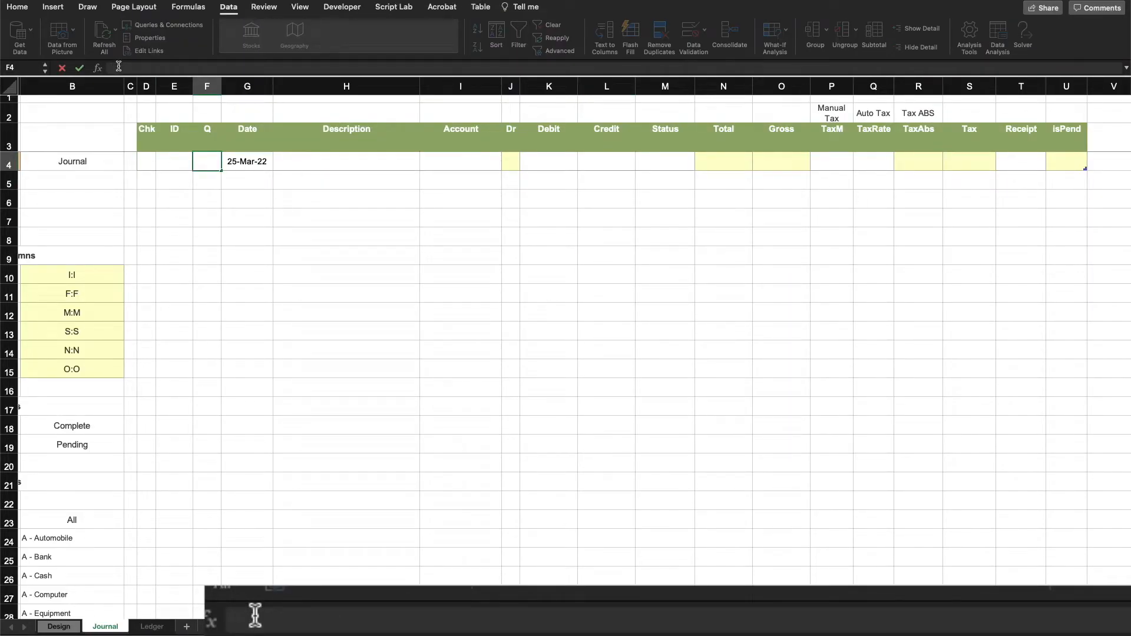
key("super+v")
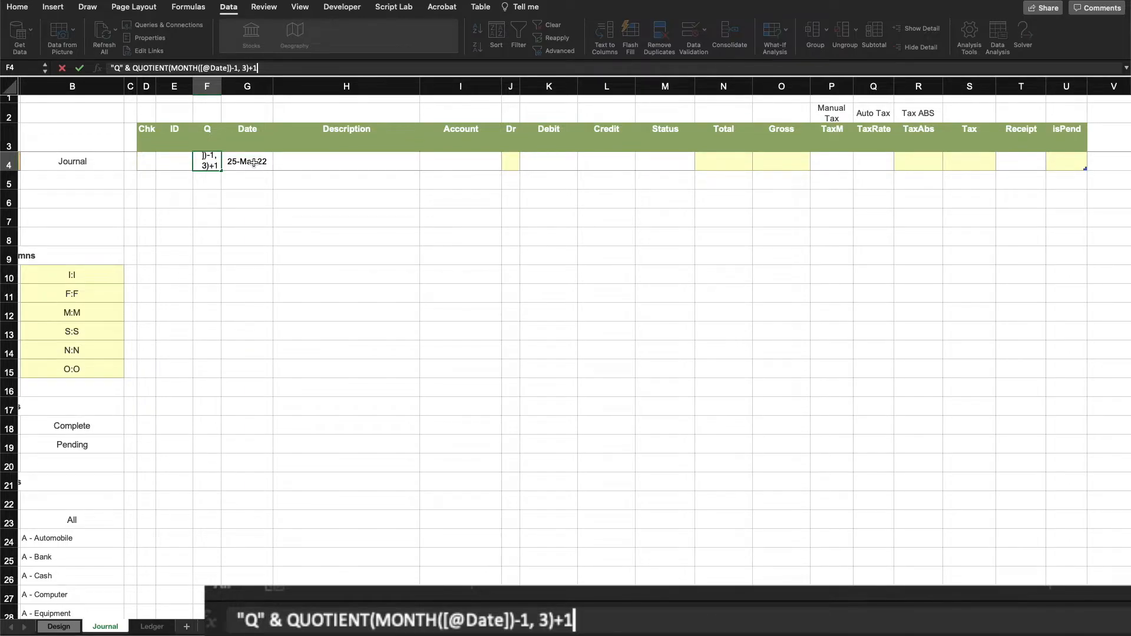
key("Return")
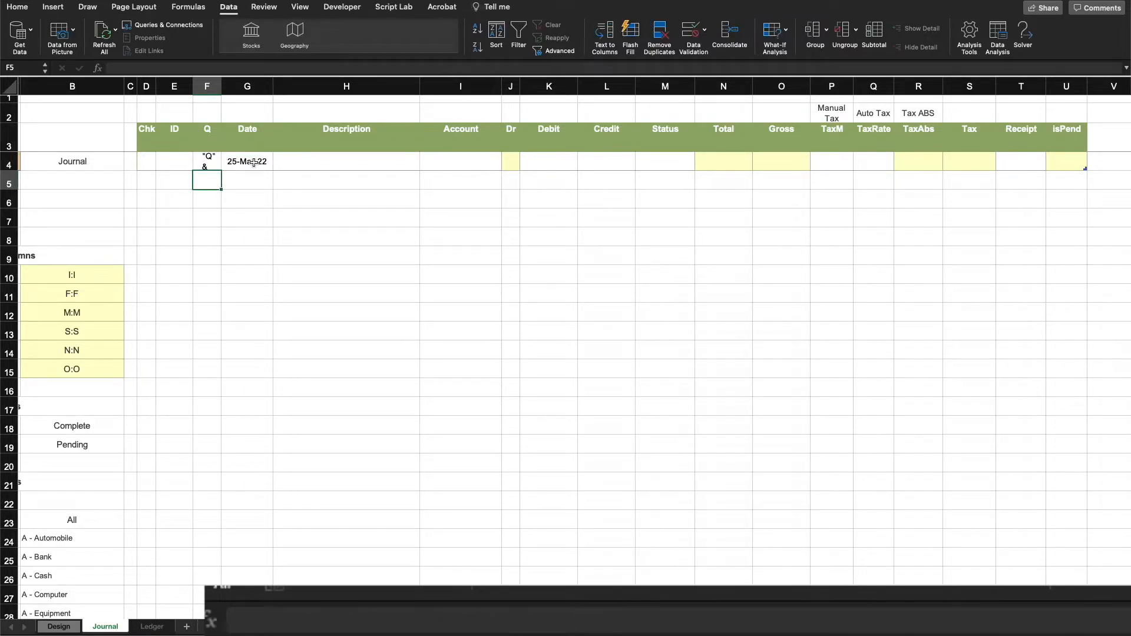
left_click(215, 161)
left_click(109, 66)
type("=")
key("Return")
left_click(359, 251)
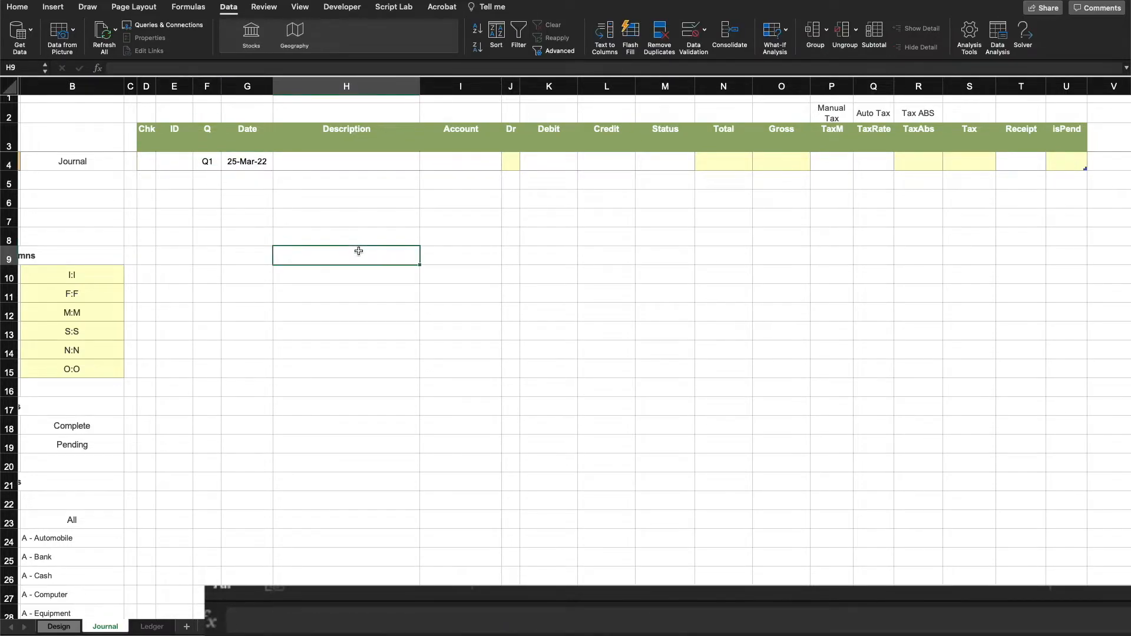
Clear the date in G4 to test the quarter formula on a blank date, and undo the deletion
left_click(241, 163)
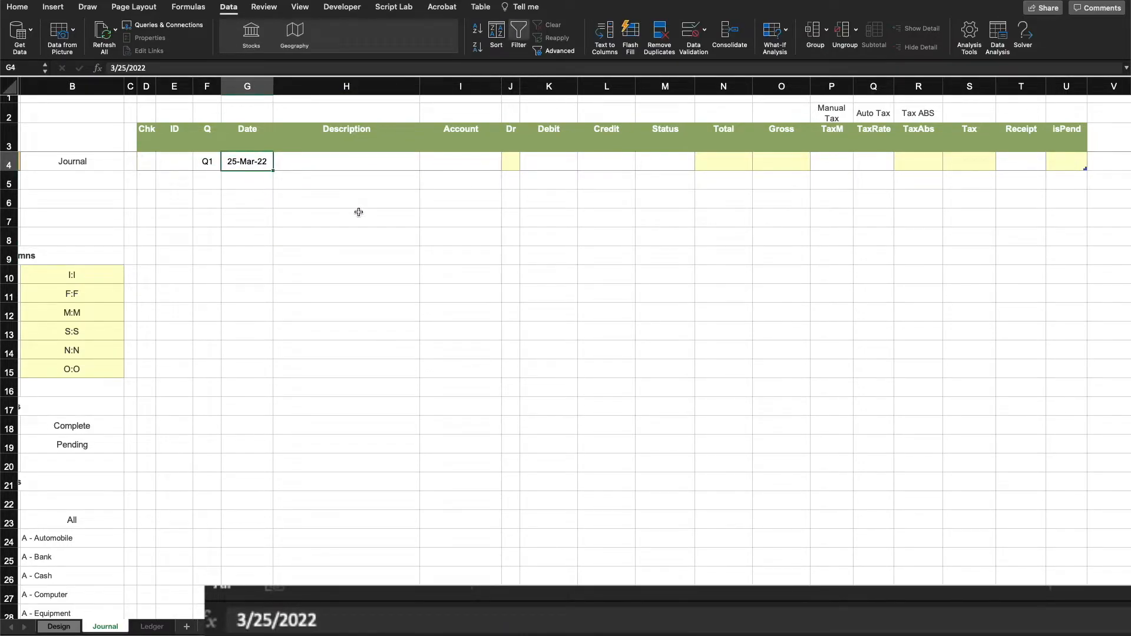
key("Delete")
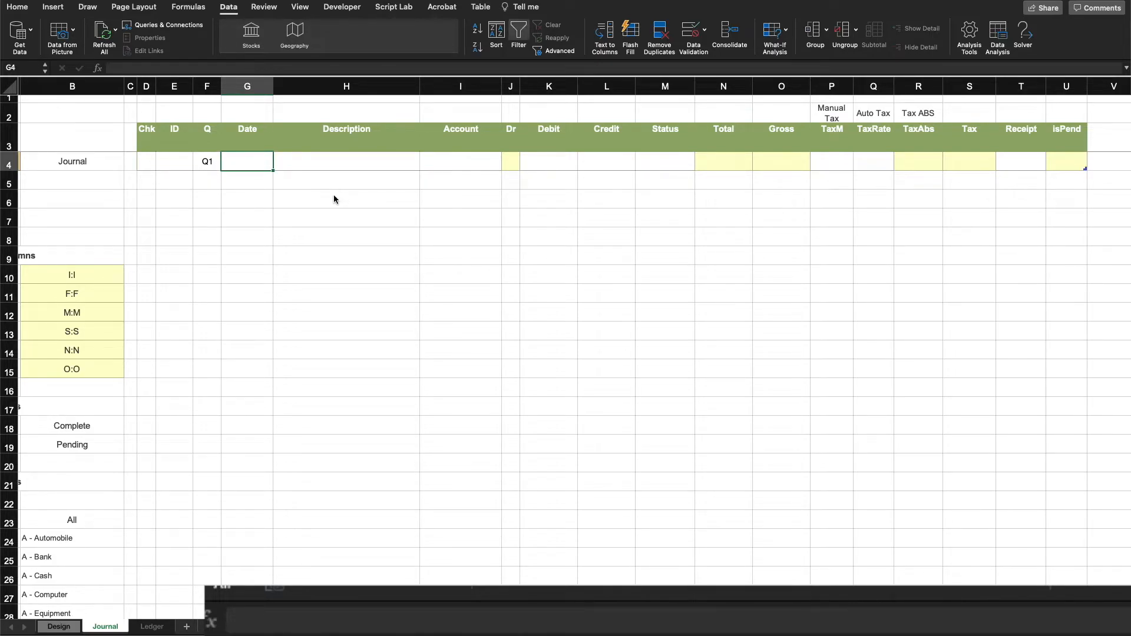
key("super+z")
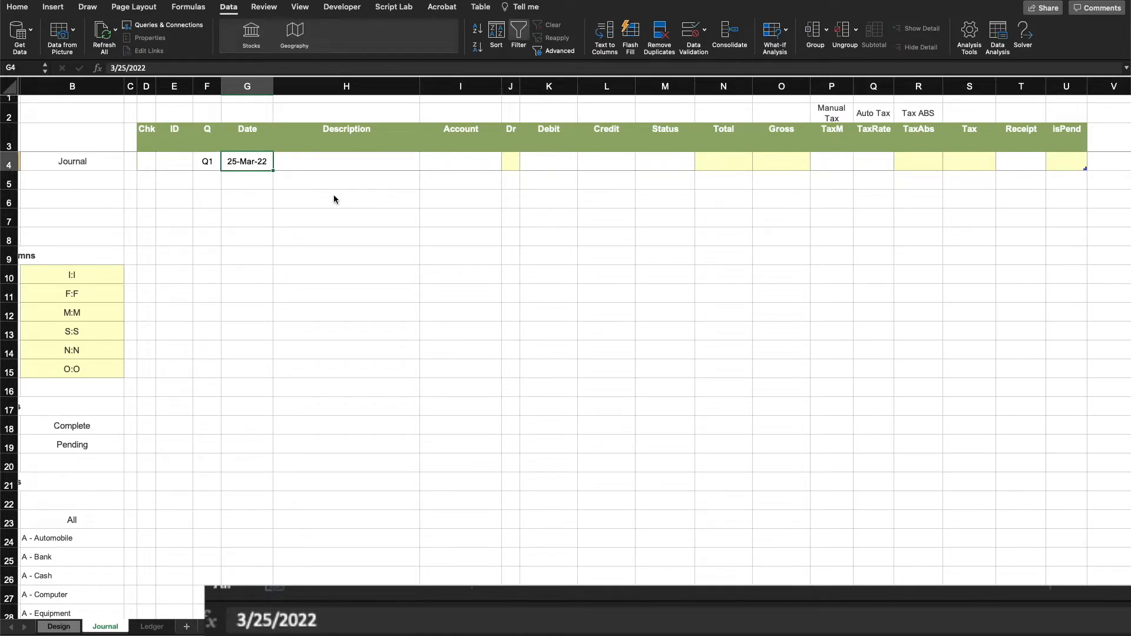
left_click(209, 159)
double_click(206, 159)
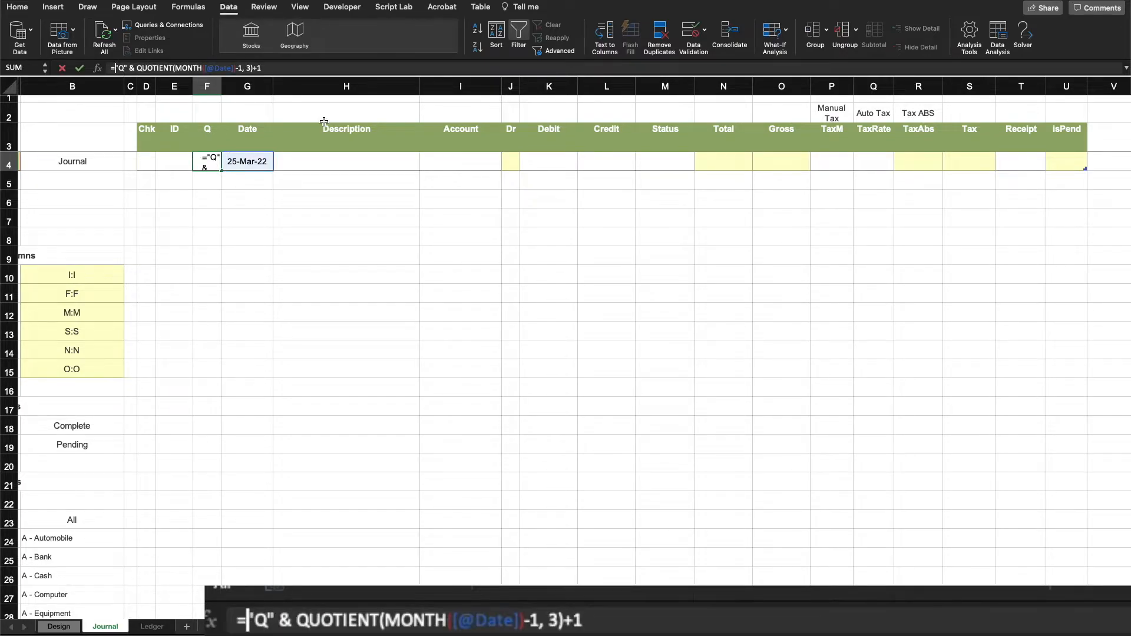
type("IF(isnu")
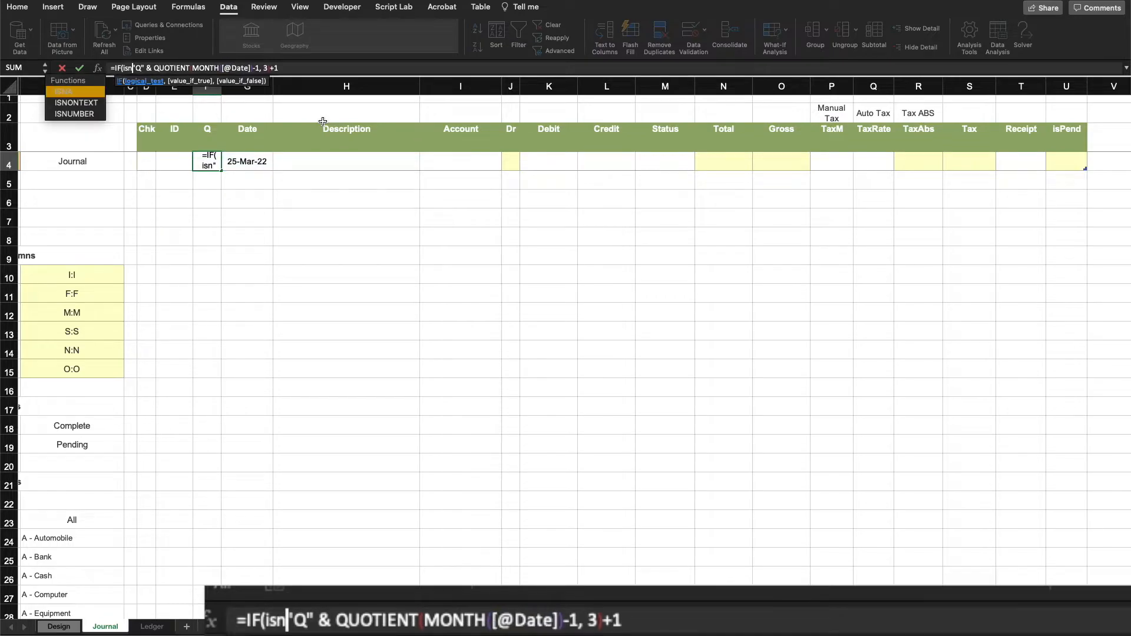
key("Tab")
left_click(246, 160)
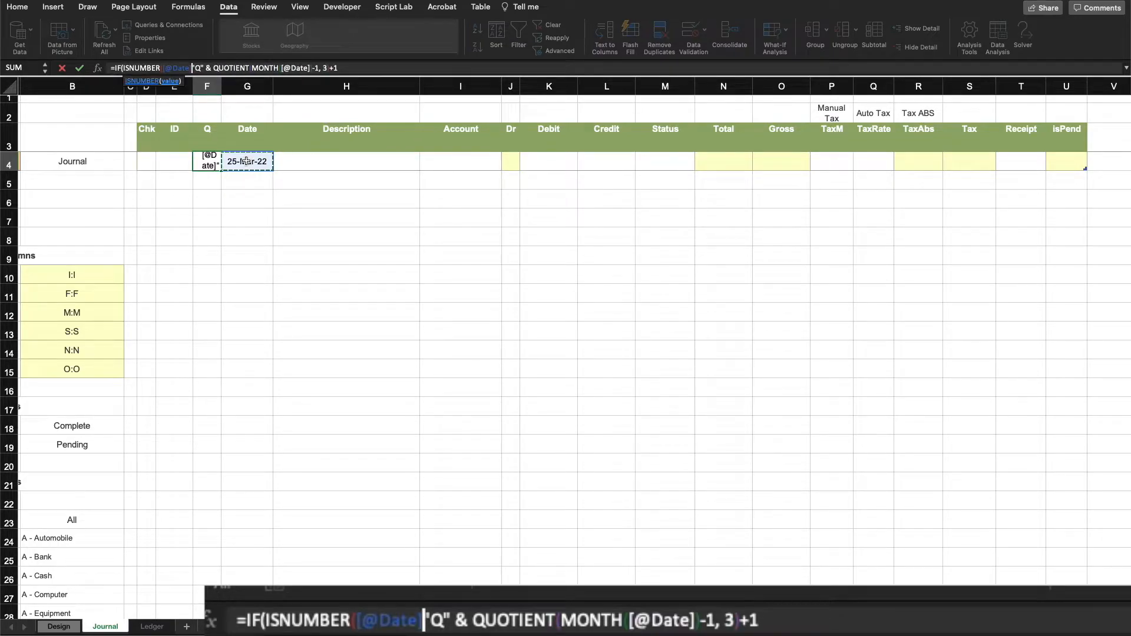
type("),")
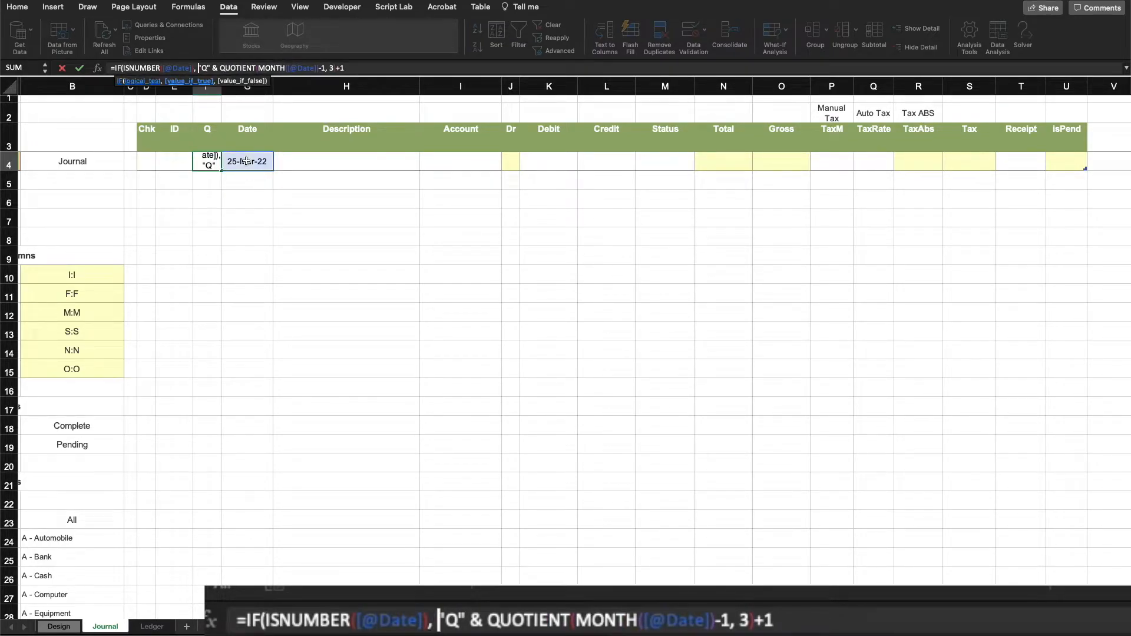
left_click(355, 69)
type(", \"")
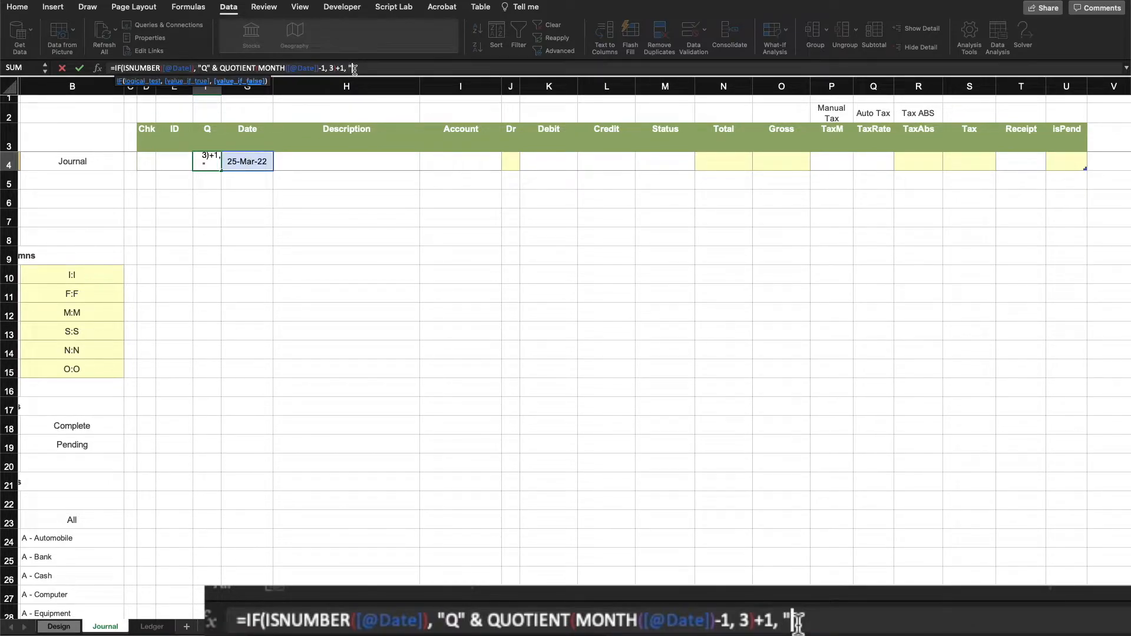
type("\")")
key("Return")
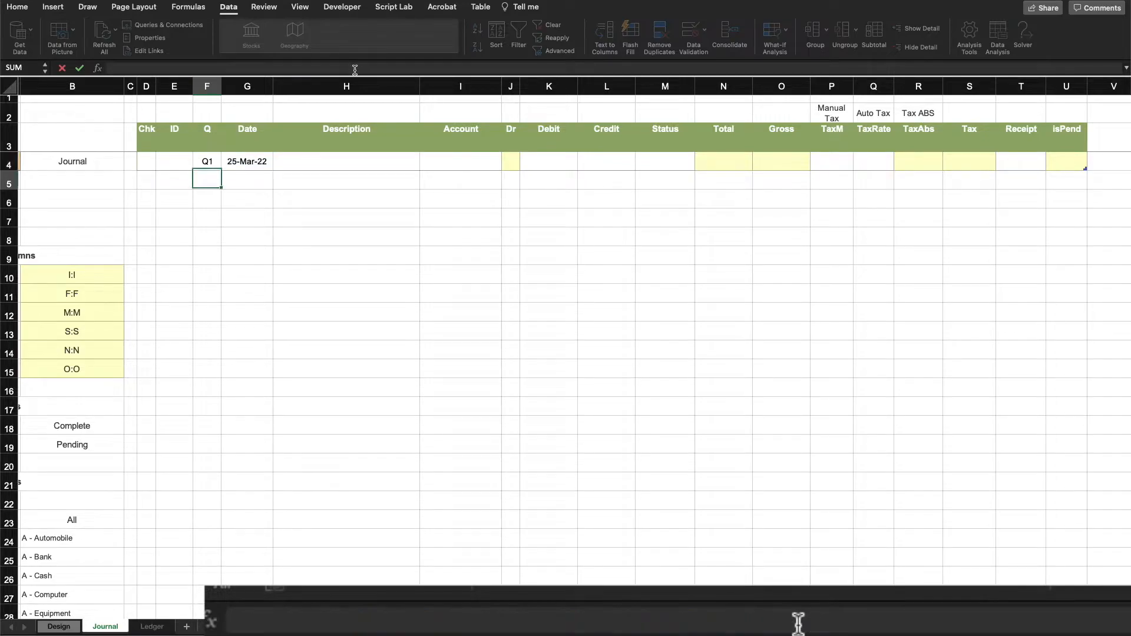
Retest the IF-wrapped quarter formula by emptying the Date cell G4, and restore the date
left_click(257, 155)
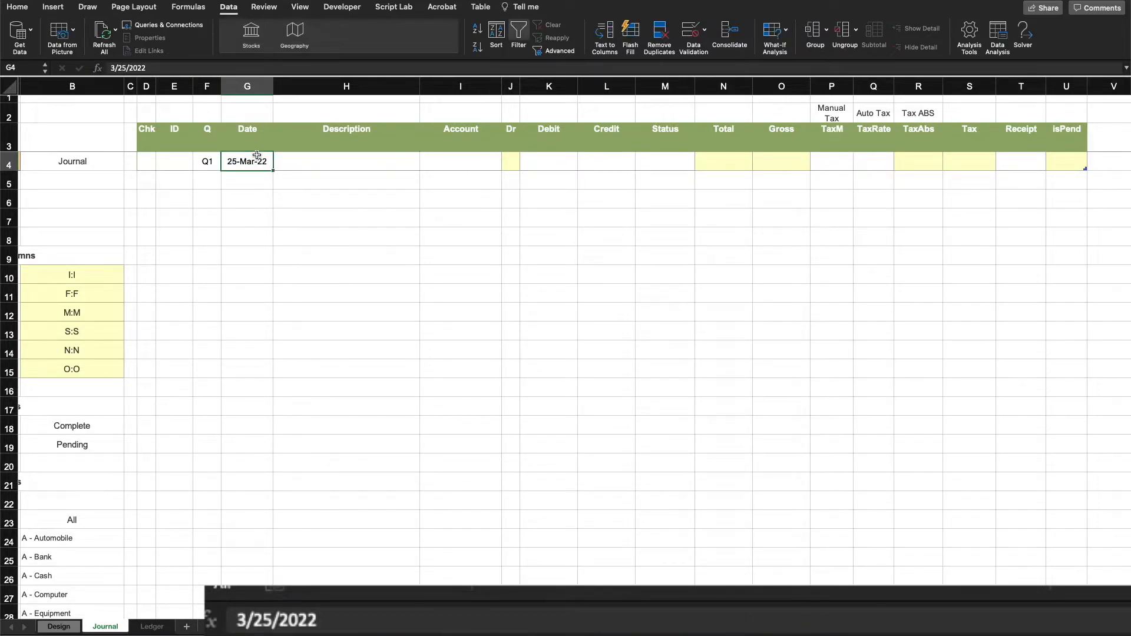
key("BackSpace")
key("Return")
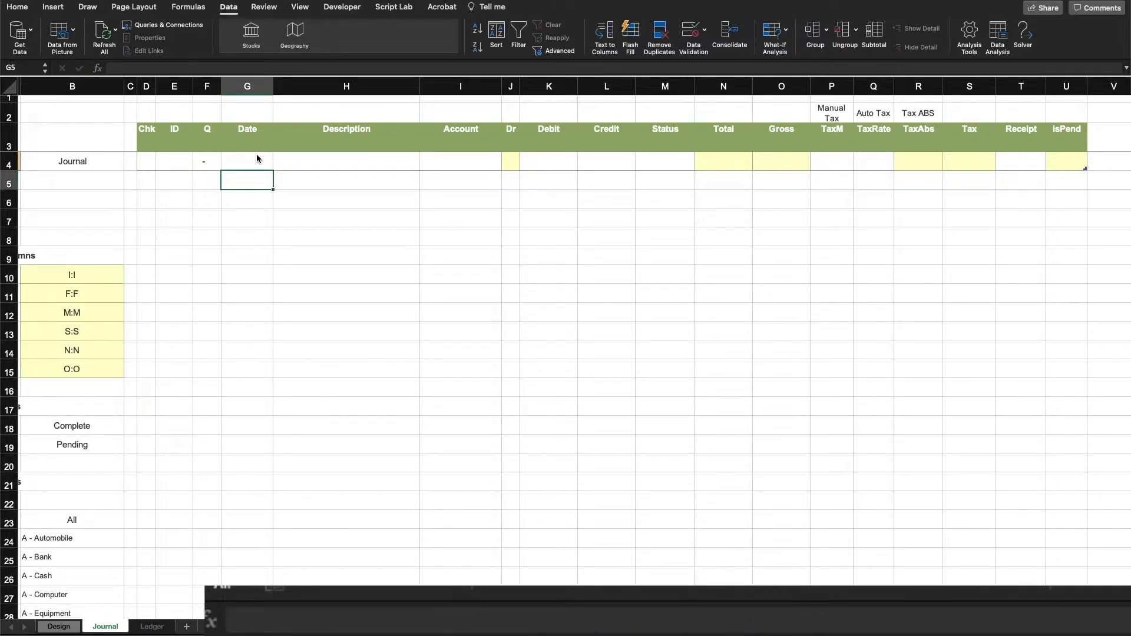
key("super+z")
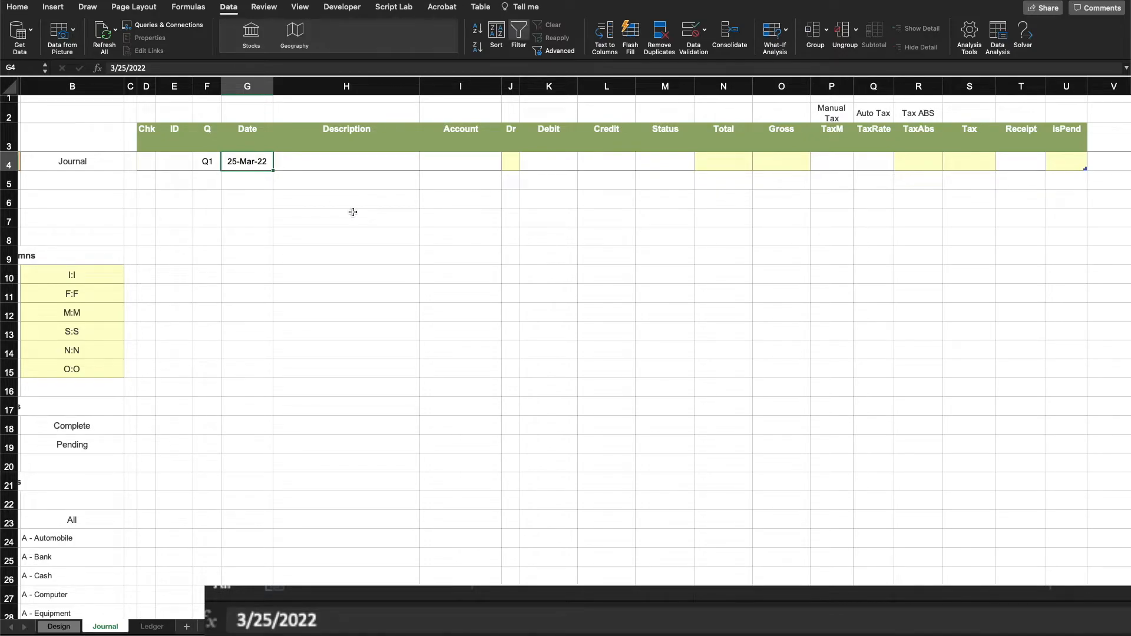
Inspect the list source of the Account cell I4's data validation and close it without changes
left_click(388, 166)
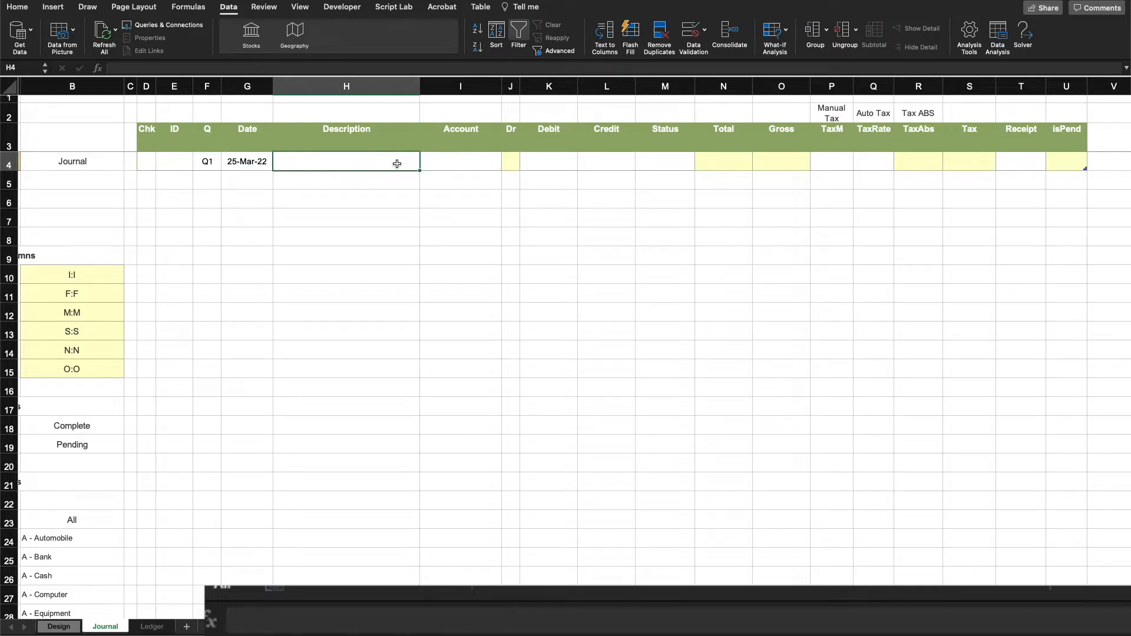
left_click(469, 162)
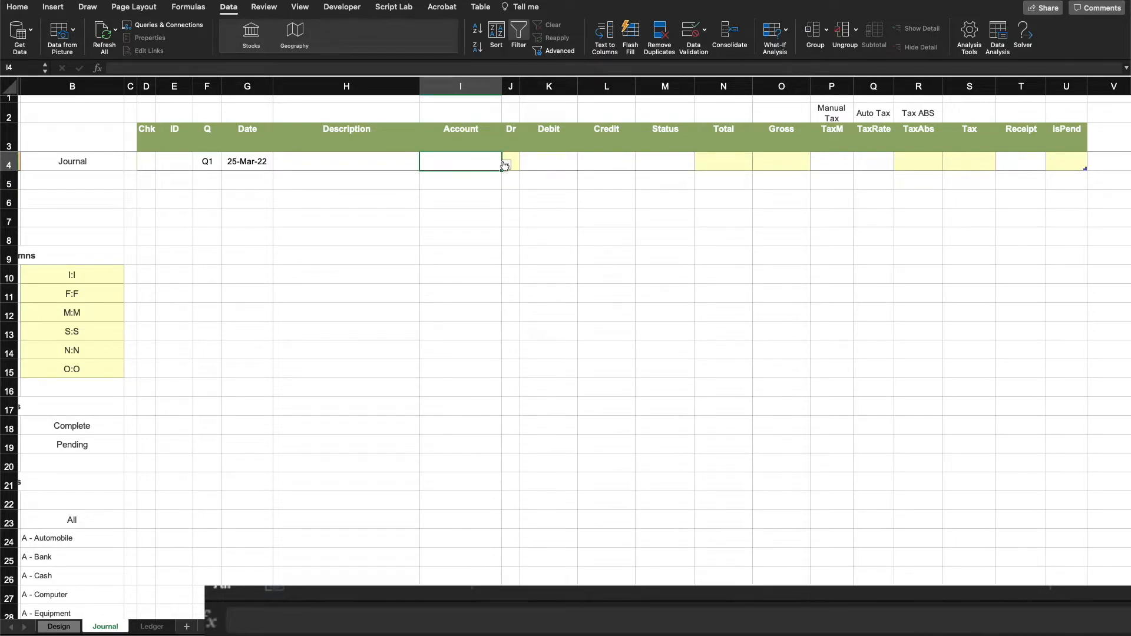
left_click(694, 31)
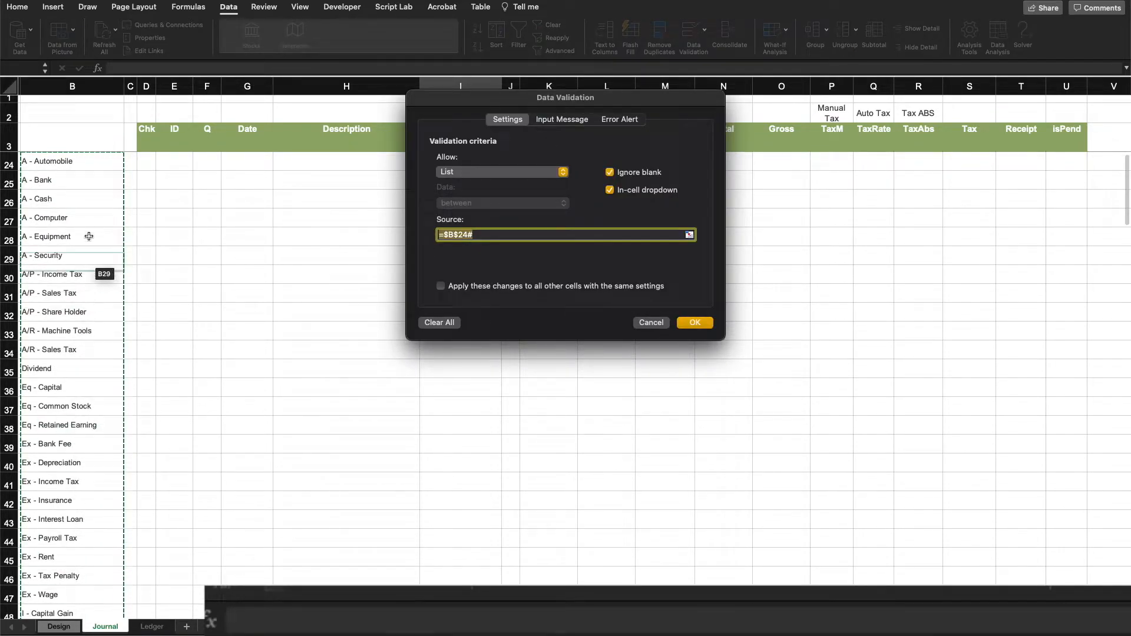
left_click(650, 323)
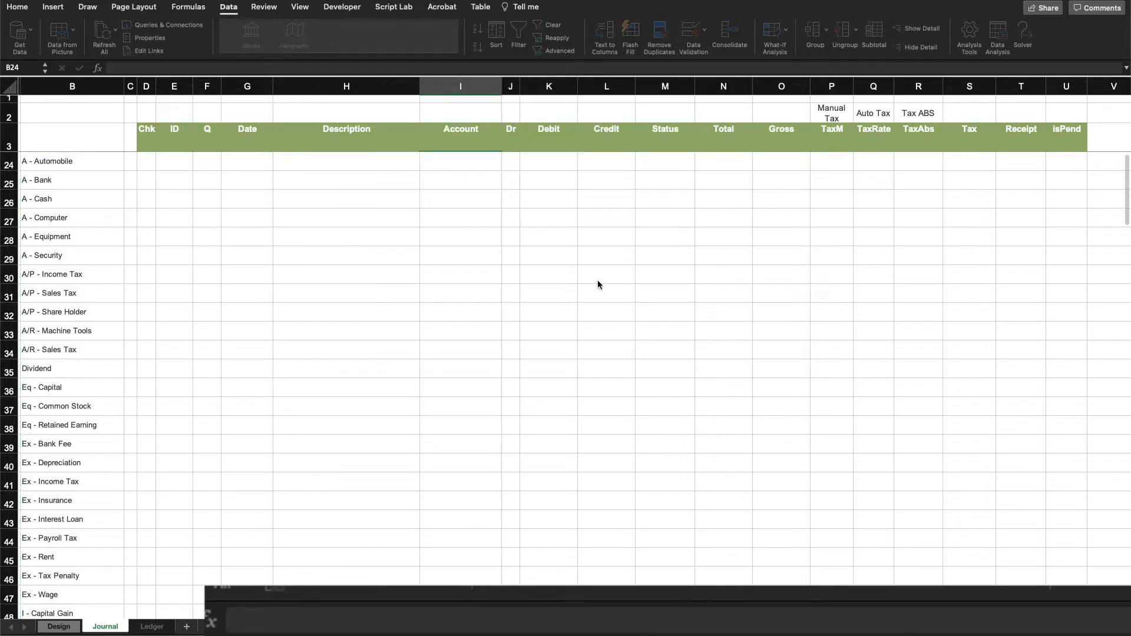
scroll(518, 179, "up", 10)
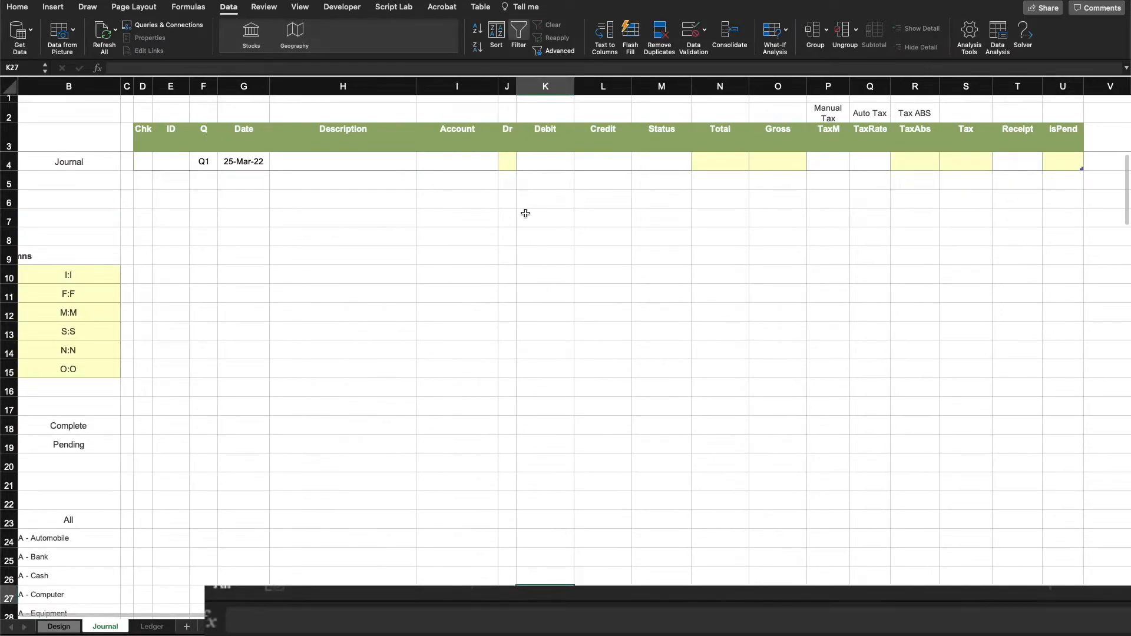
Choose A - Bank as the account in I4 of the journal's first row
left_click(506, 159)
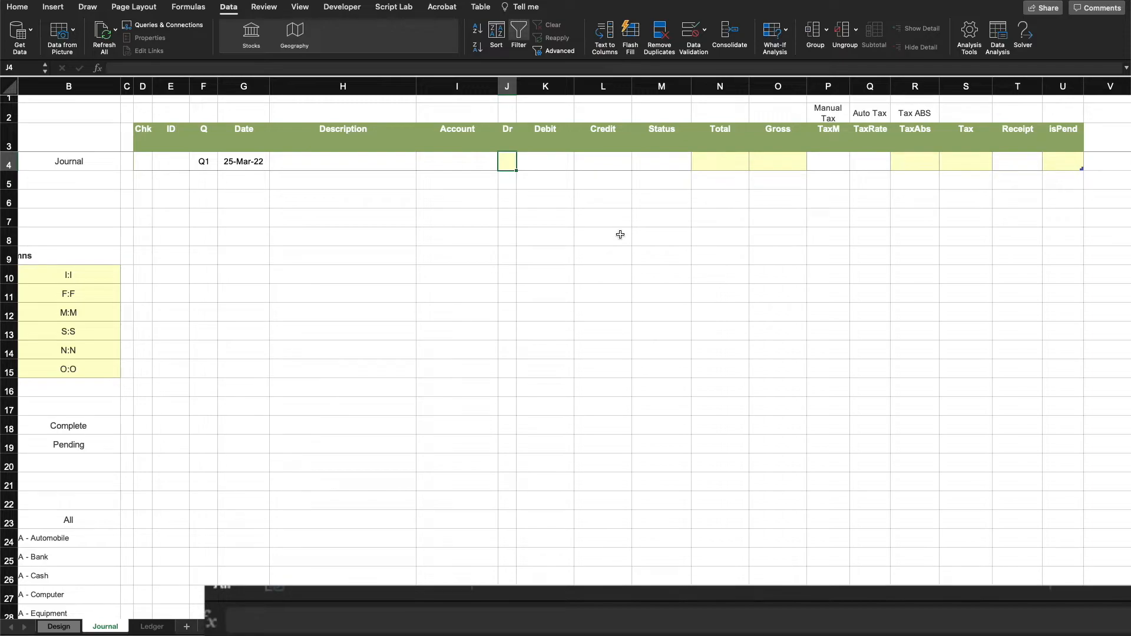
left_click(473, 158)
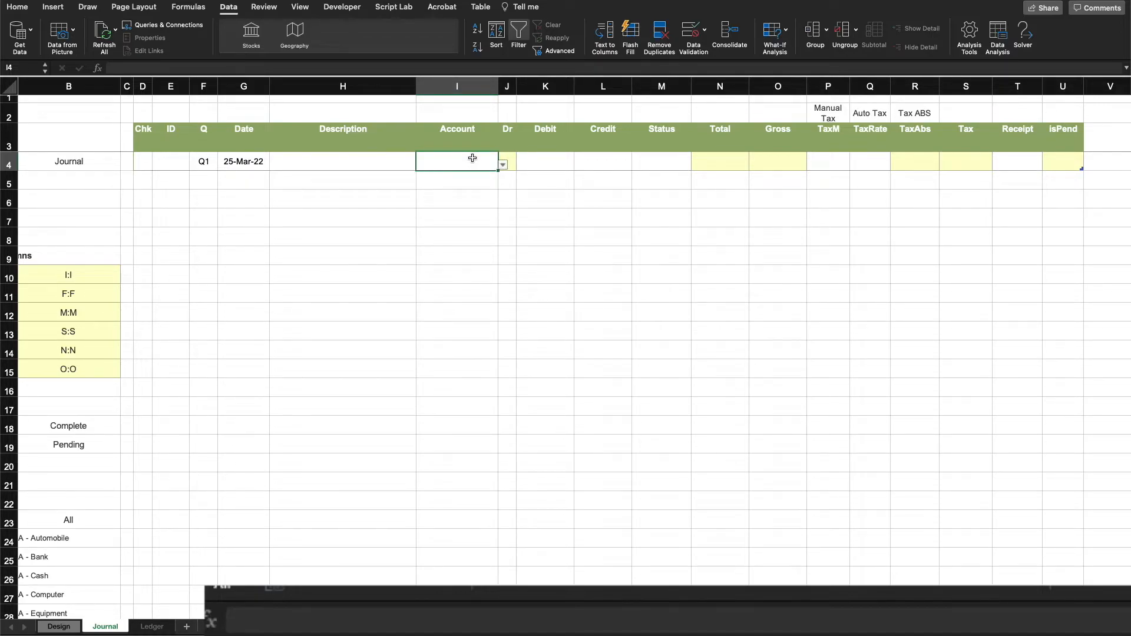
left_click(504, 165)
left_click(472, 189)
left_click(533, 218)
left_click(510, 161)
type("=XL")
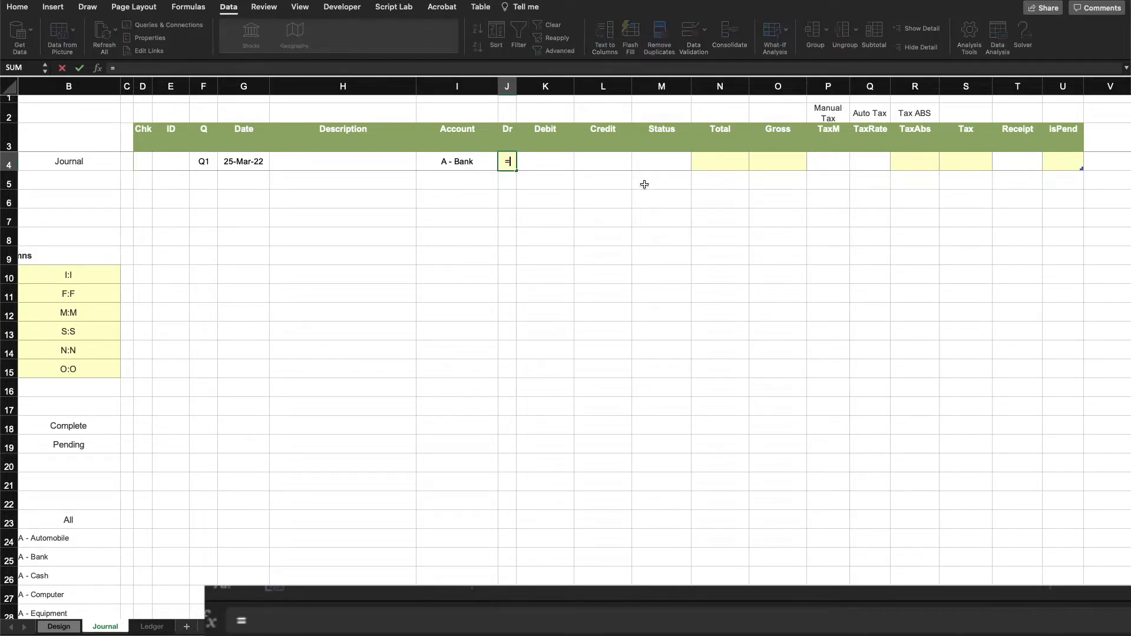
key("Tab")
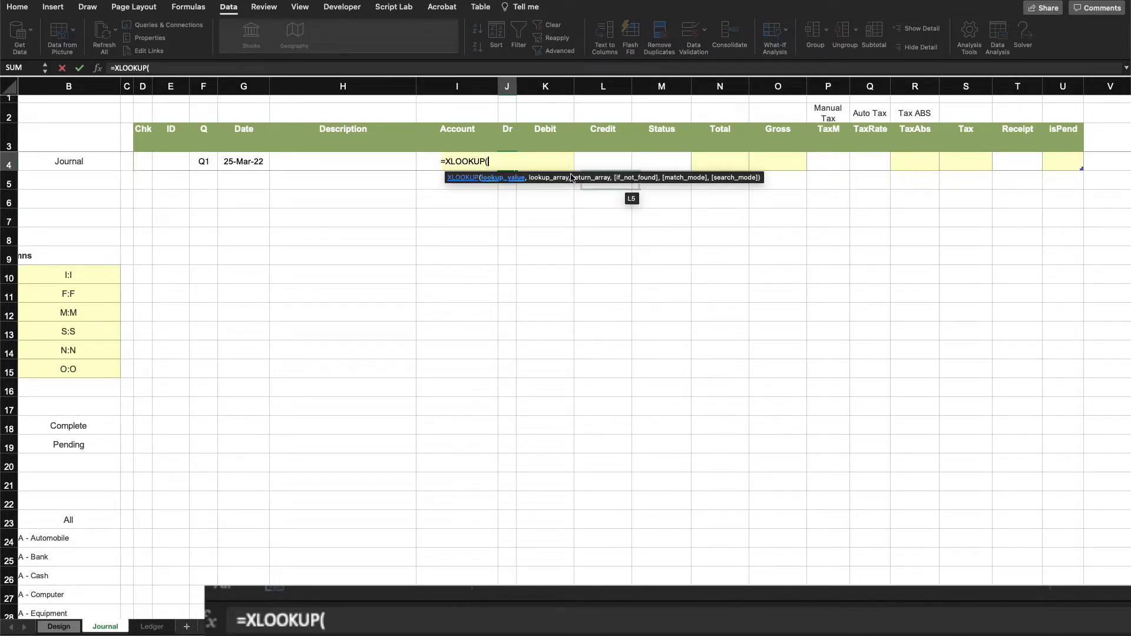
left_click(424, 156)
type(",")
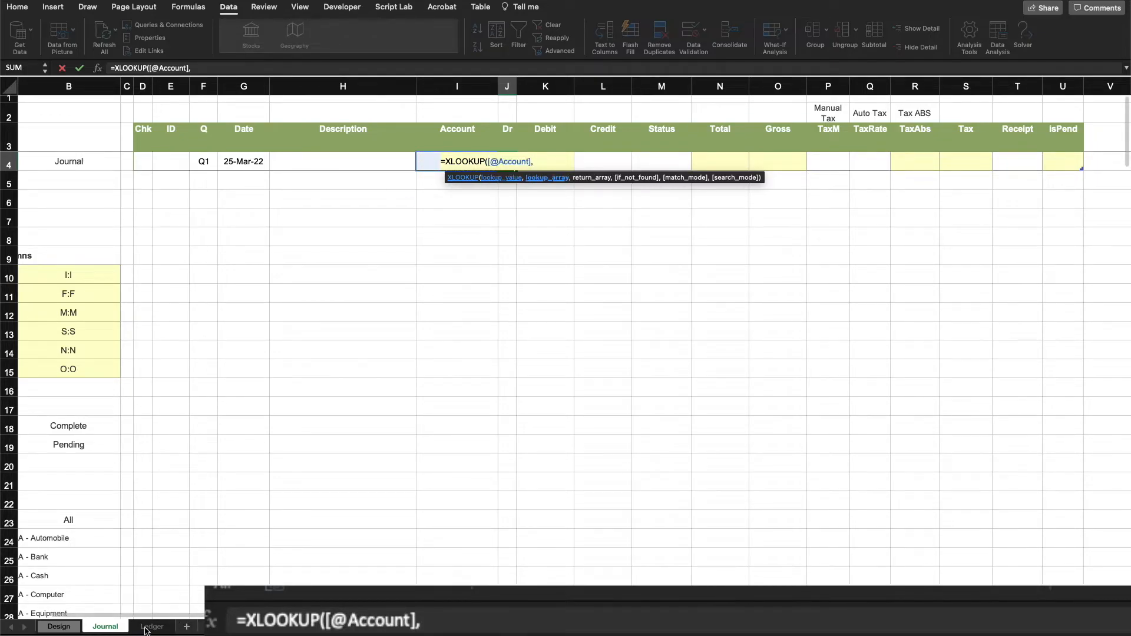
left_click(58, 626)
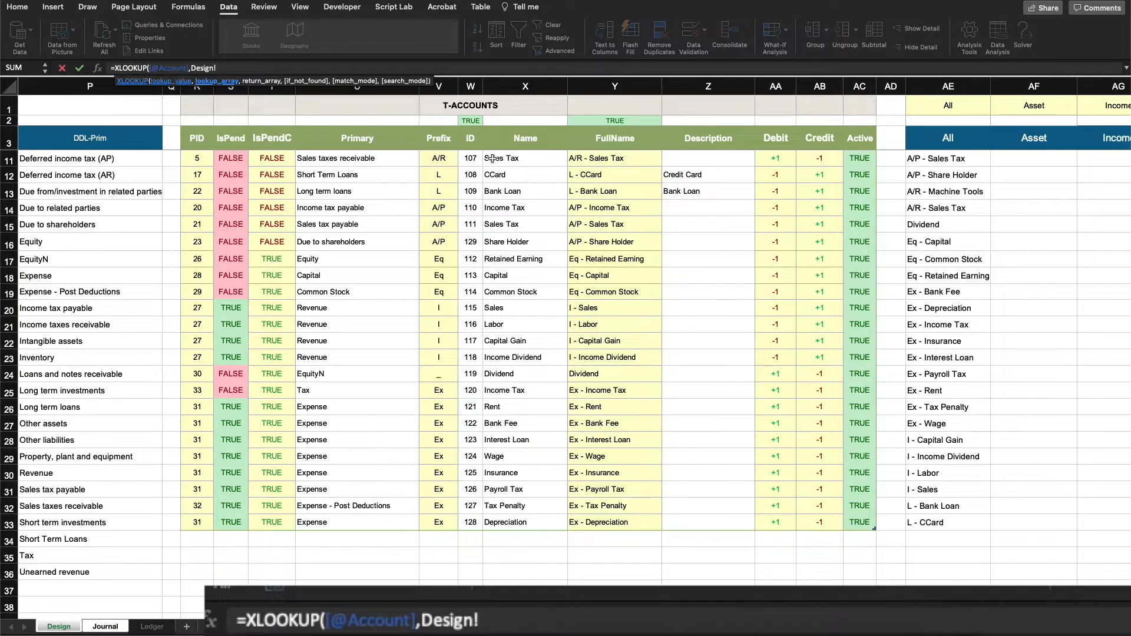
scroll(501, 197, "up", 5)
left_click_drag(626, 159, 628, 542)
type(",")
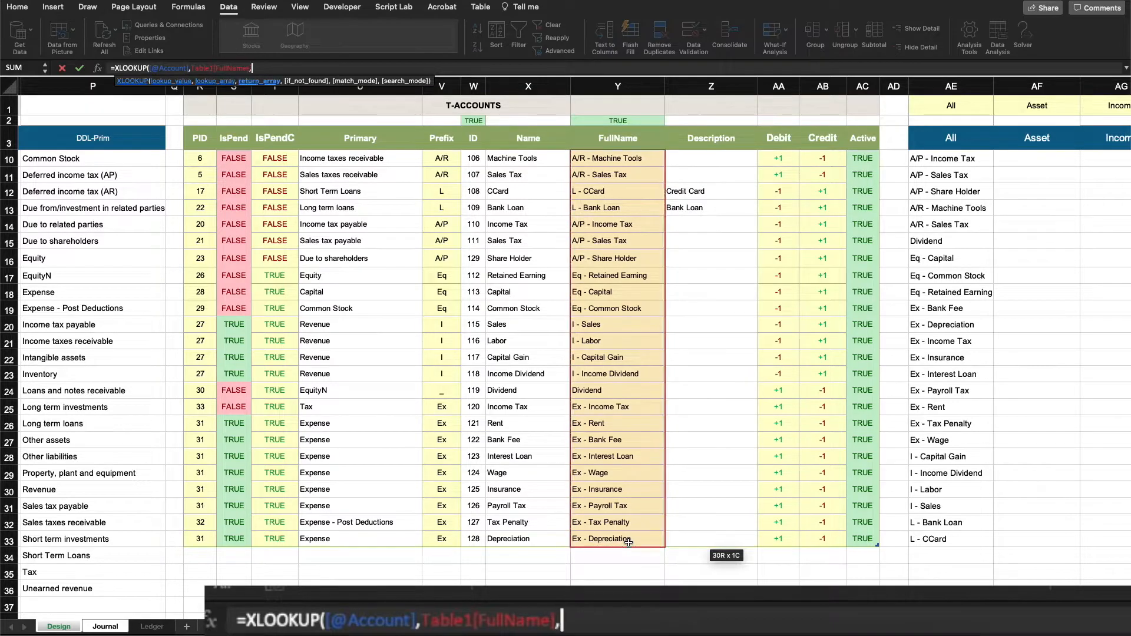
left_click_drag(779, 539, 774, 163)
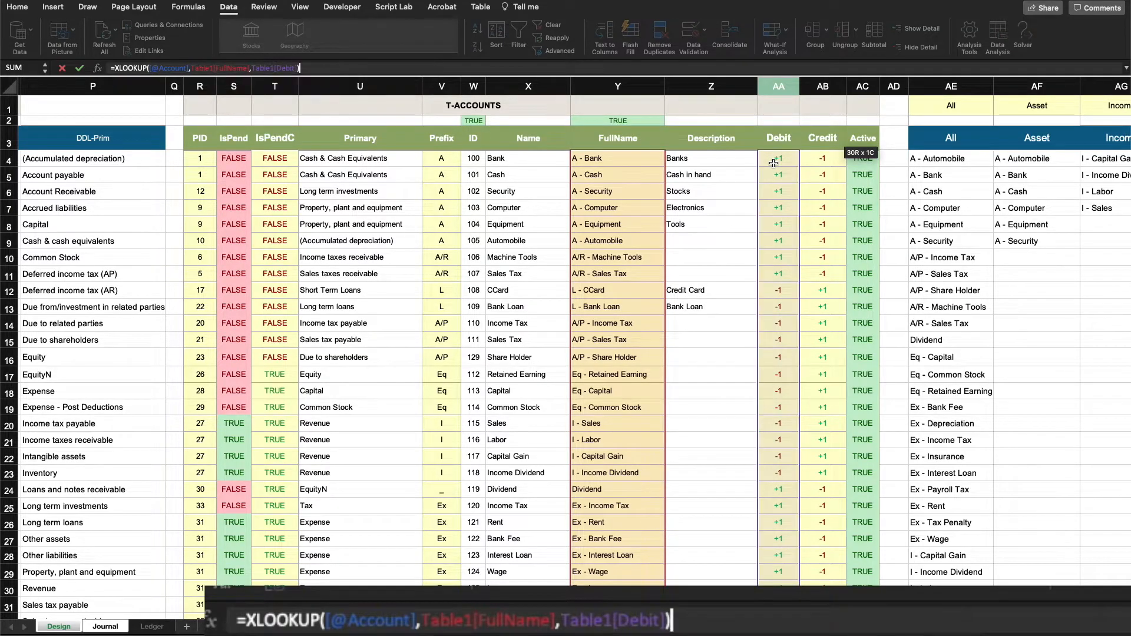
key("Return")
left_click(615, 241)
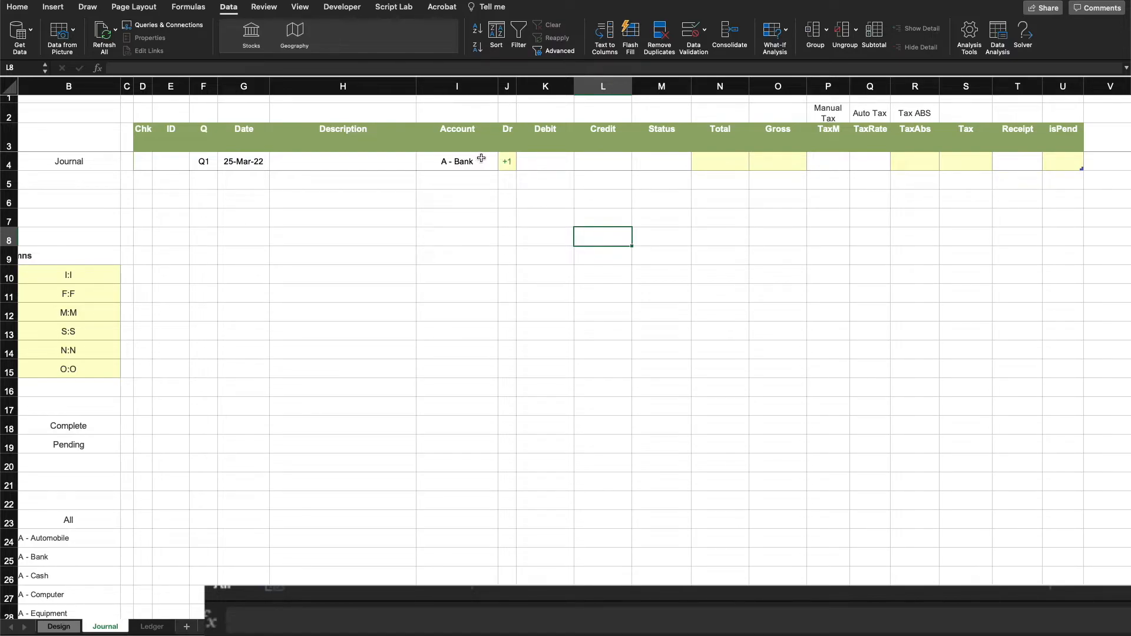
Restrict the Debit and Credit cells K4:L4 with data validation to decimals greater than or equal to a minimum of 0
left_click(590, 160)
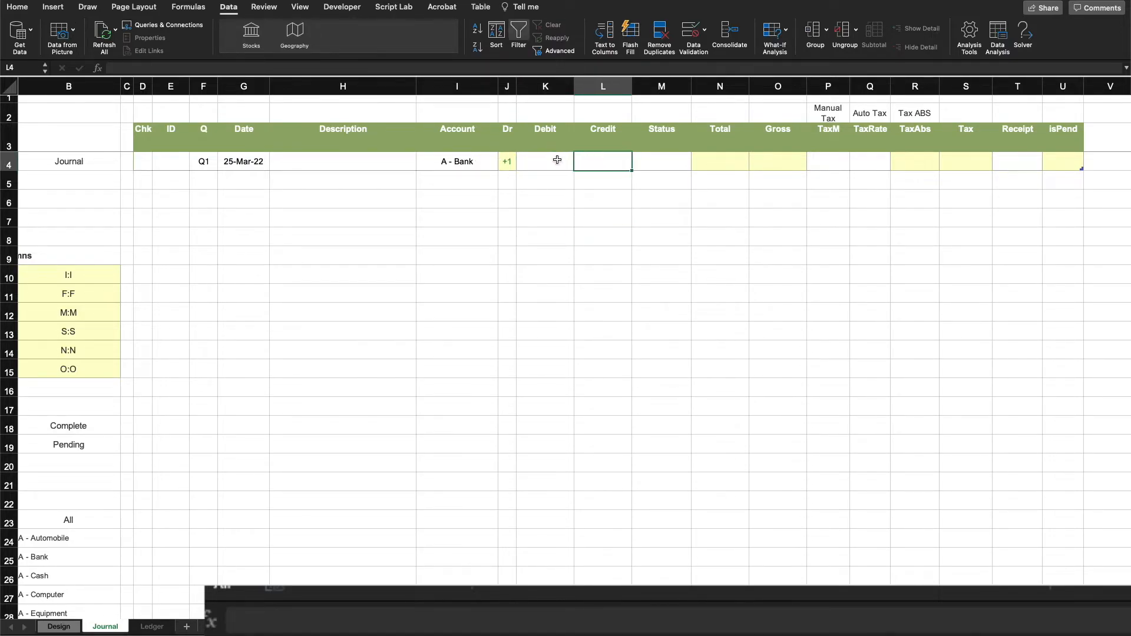
left_click(538, 162)
left_click(595, 164)
left_click(553, 167)
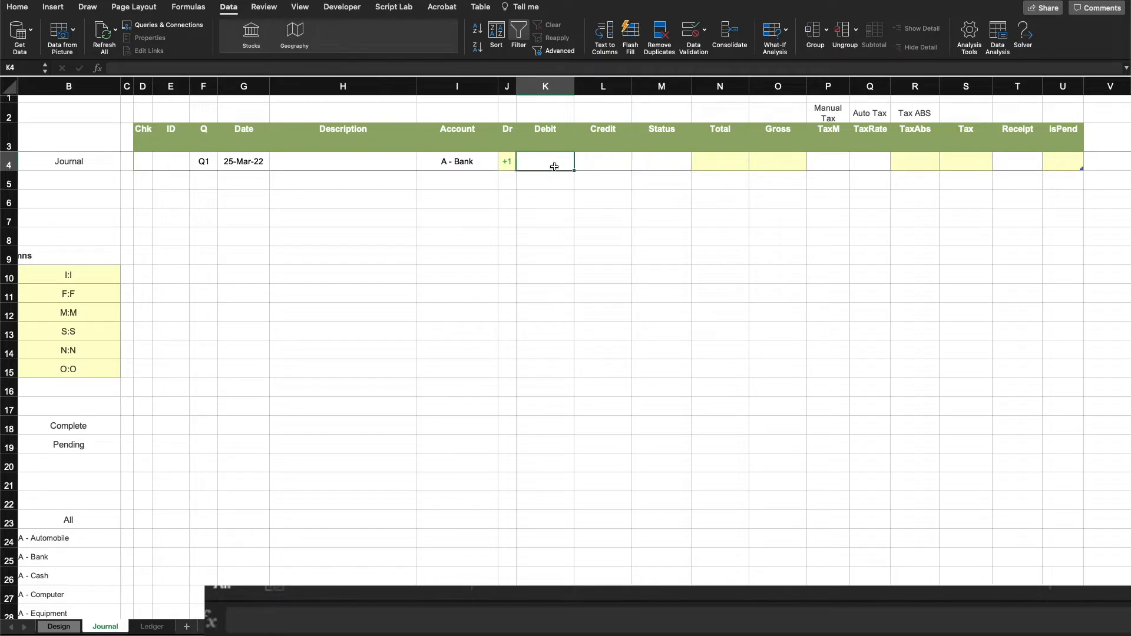
left_click_drag(549, 163, 595, 162)
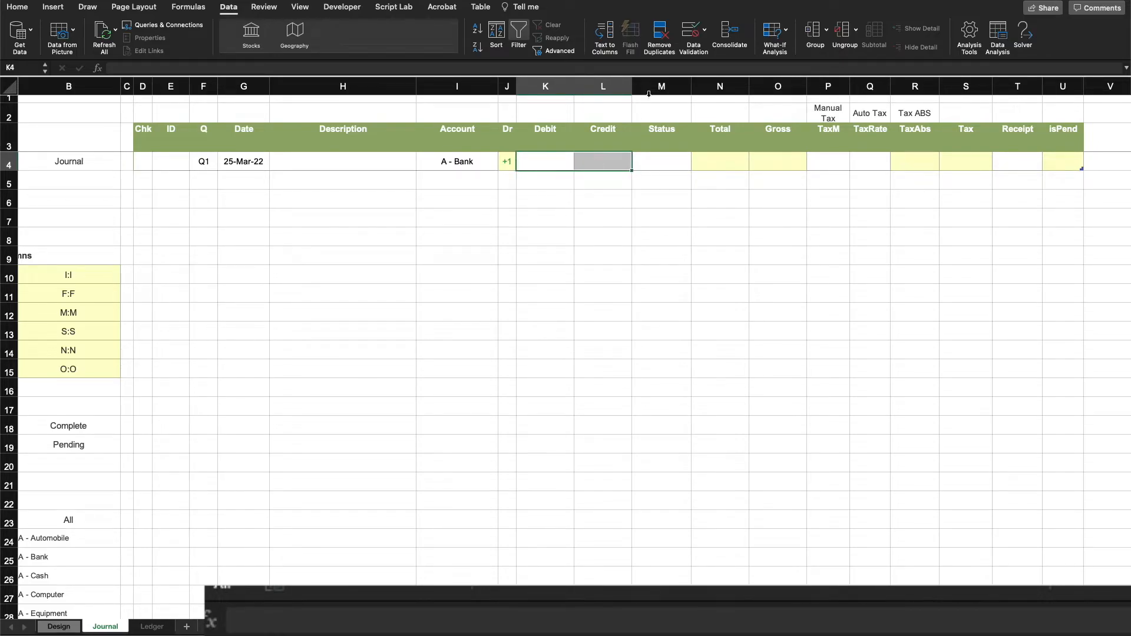
left_click(692, 34)
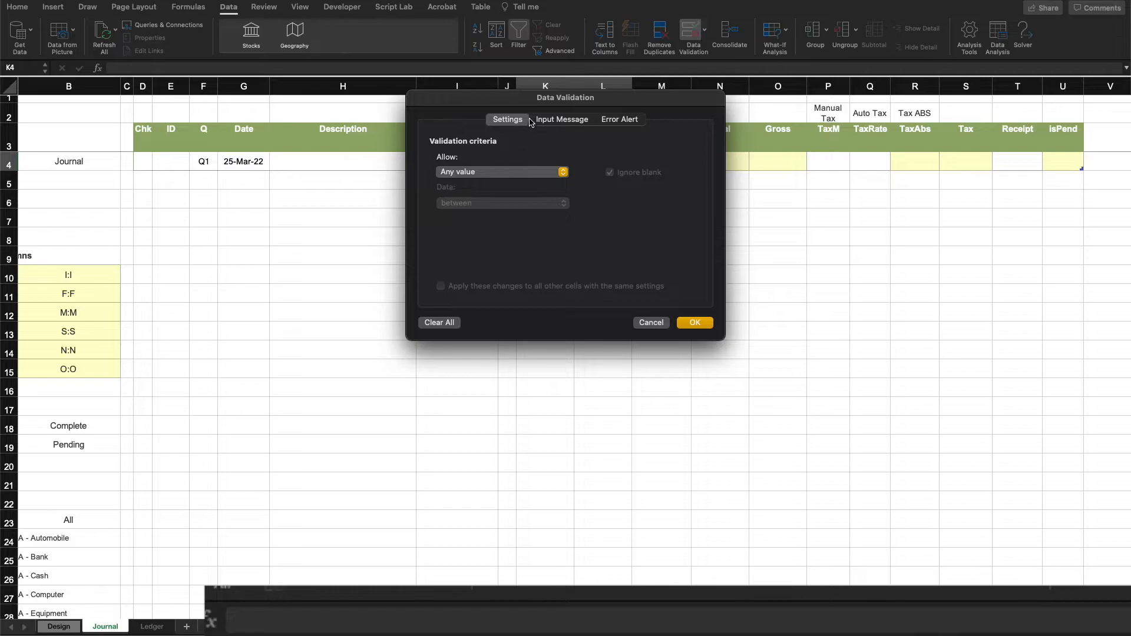
left_click_drag(534, 102, 649, 242)
left_click(600, 311)
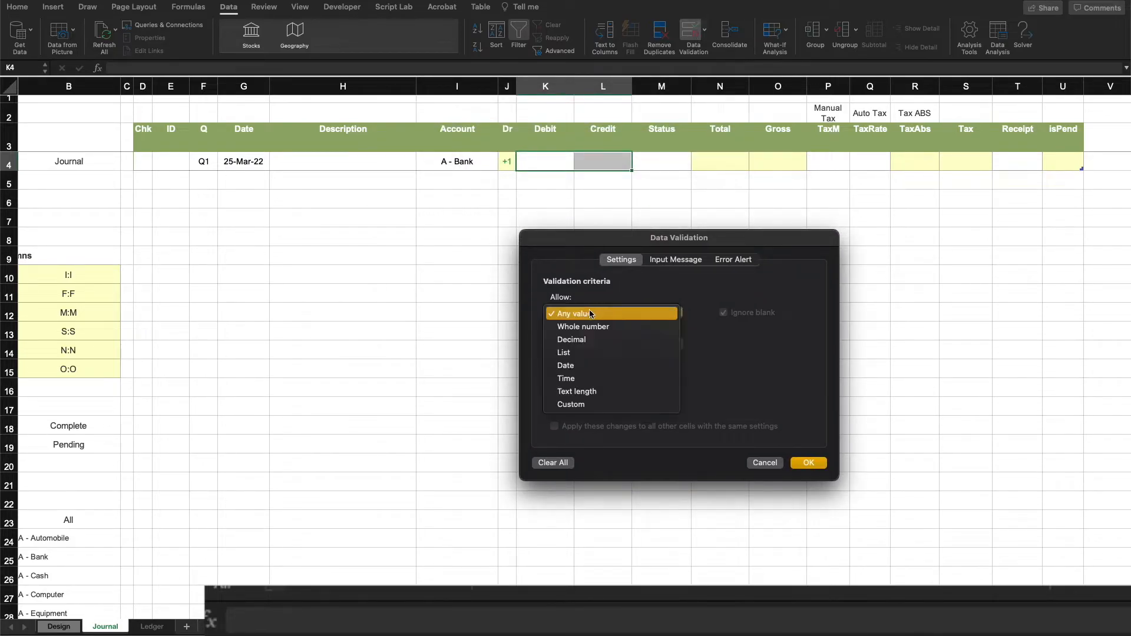
left_click(587, 342)
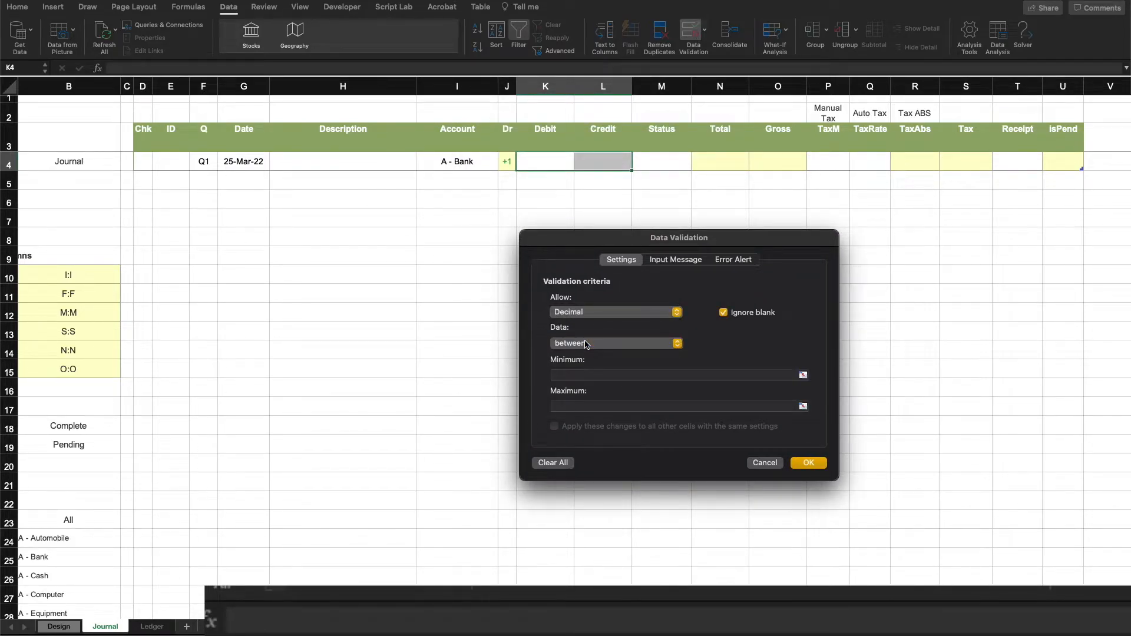
left_click(586, 344)
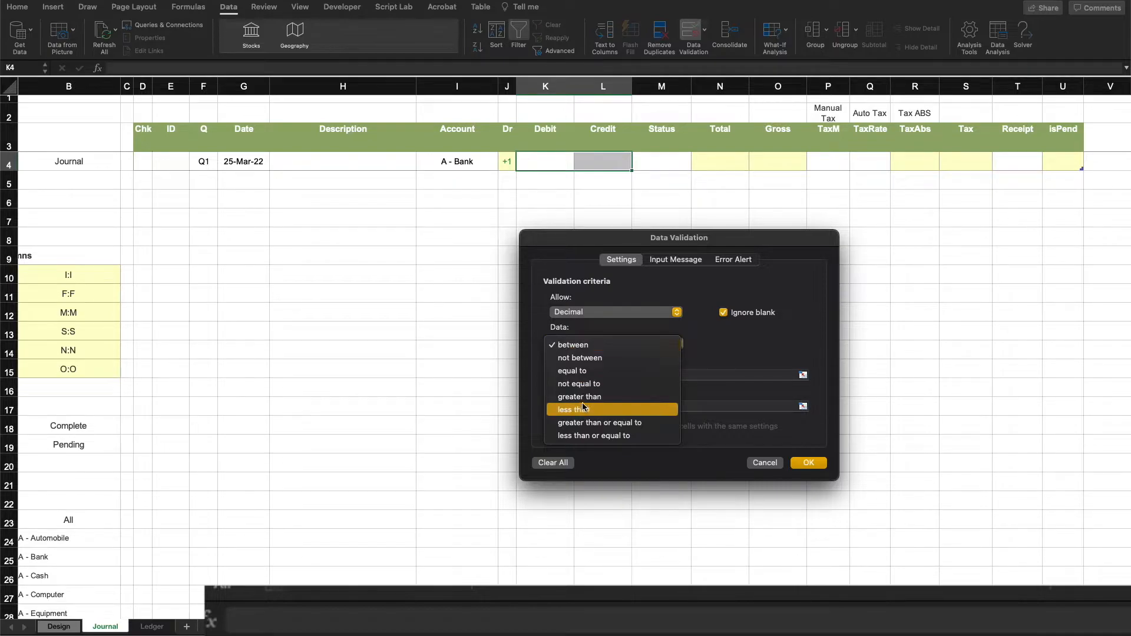
left_click(590, 424)
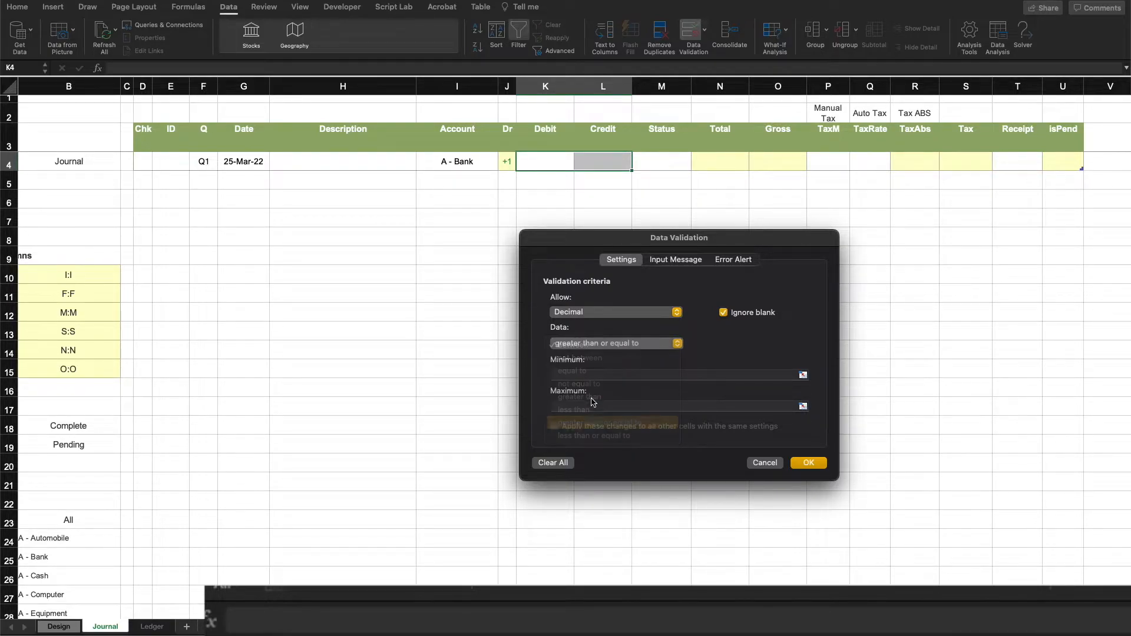
left_click(584, 378)
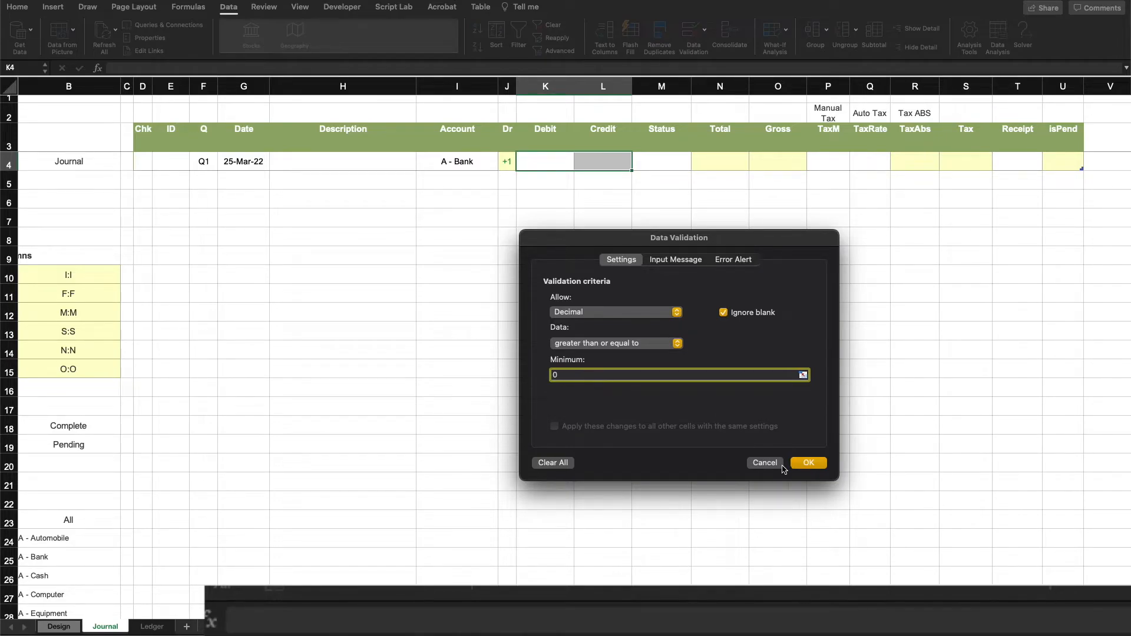
left_click(809, 463)
left_click(653, 312)
left_click(559, 231)
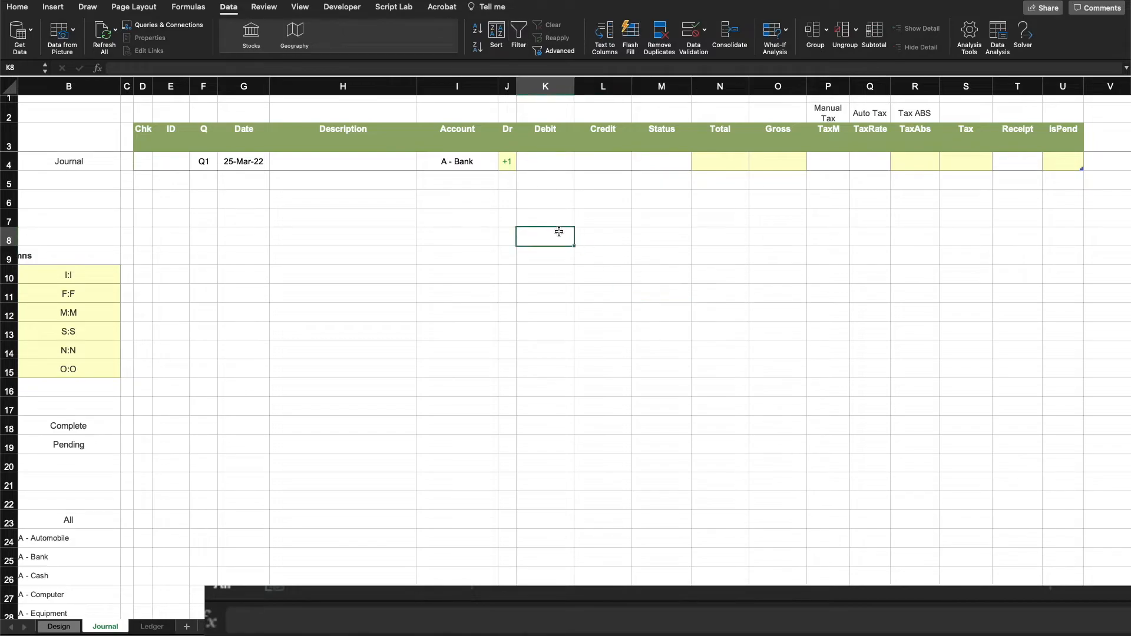
Examine the two conditional formatting rules on the Debit cell K4 and close them without changes
left_click(546, 159)
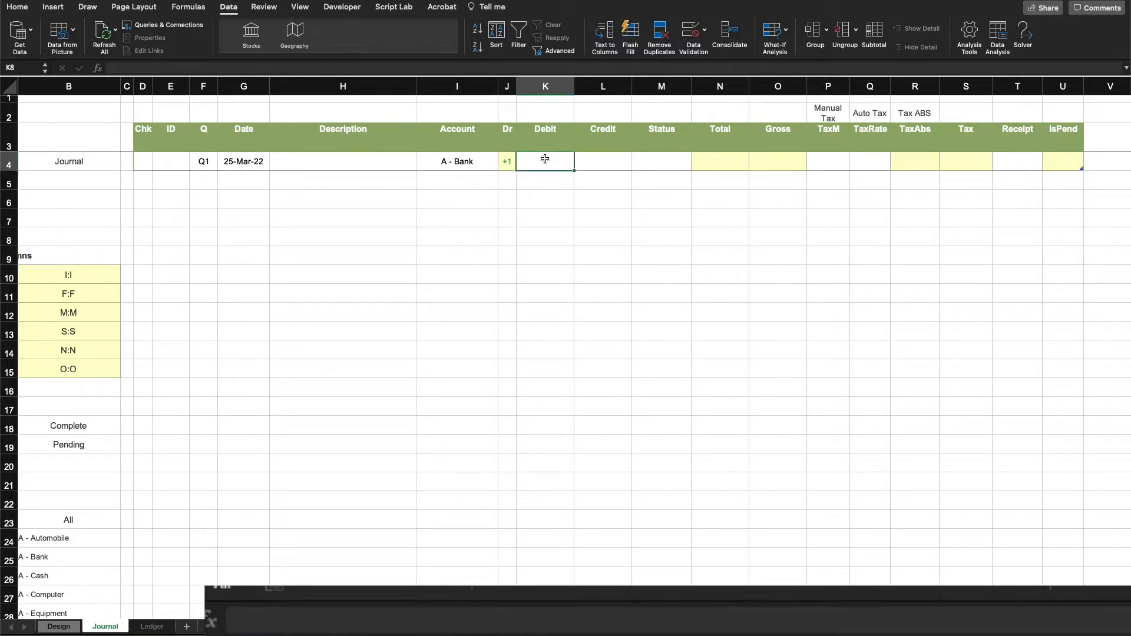
left_click(612, 196)
left_click(563, 159)
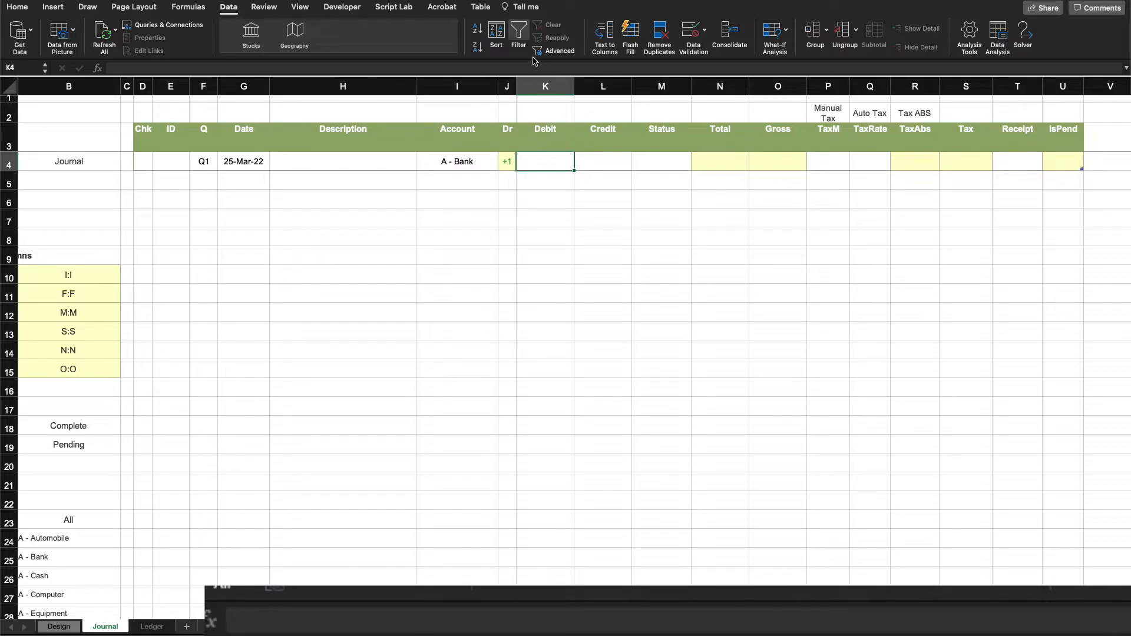
left_click(27, 8)
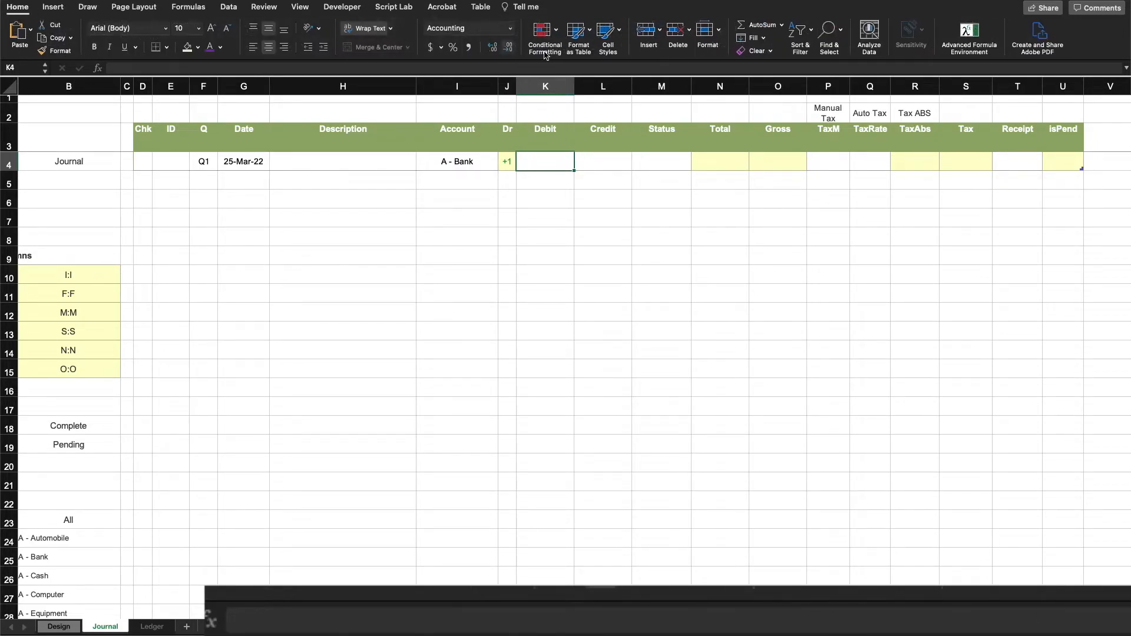
left_click(544, 30)
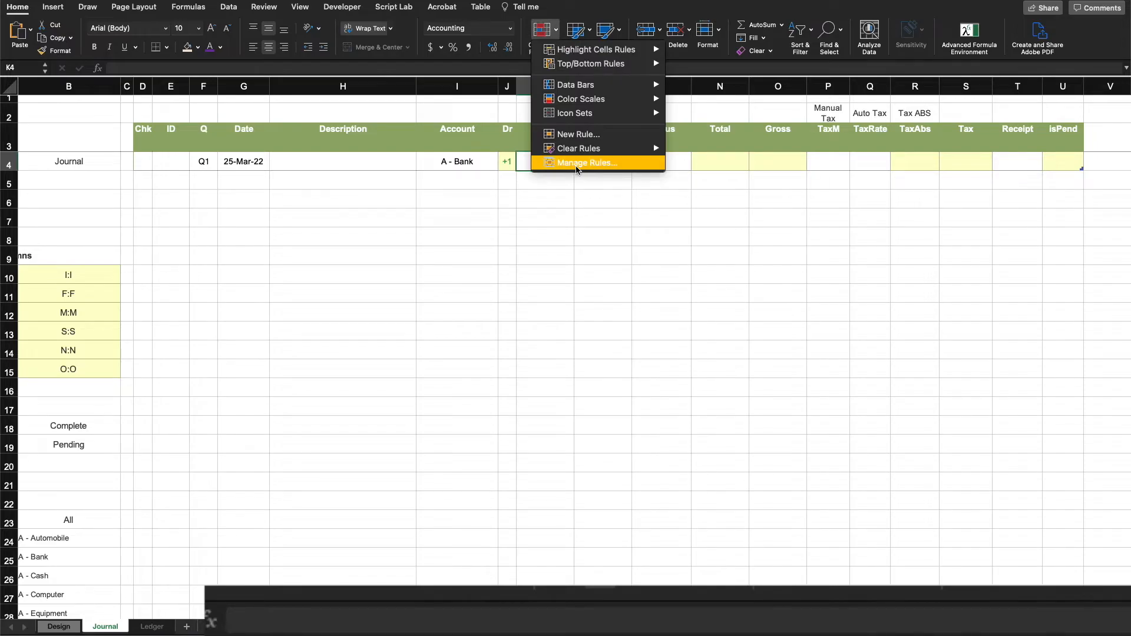
left_click(576, 167)
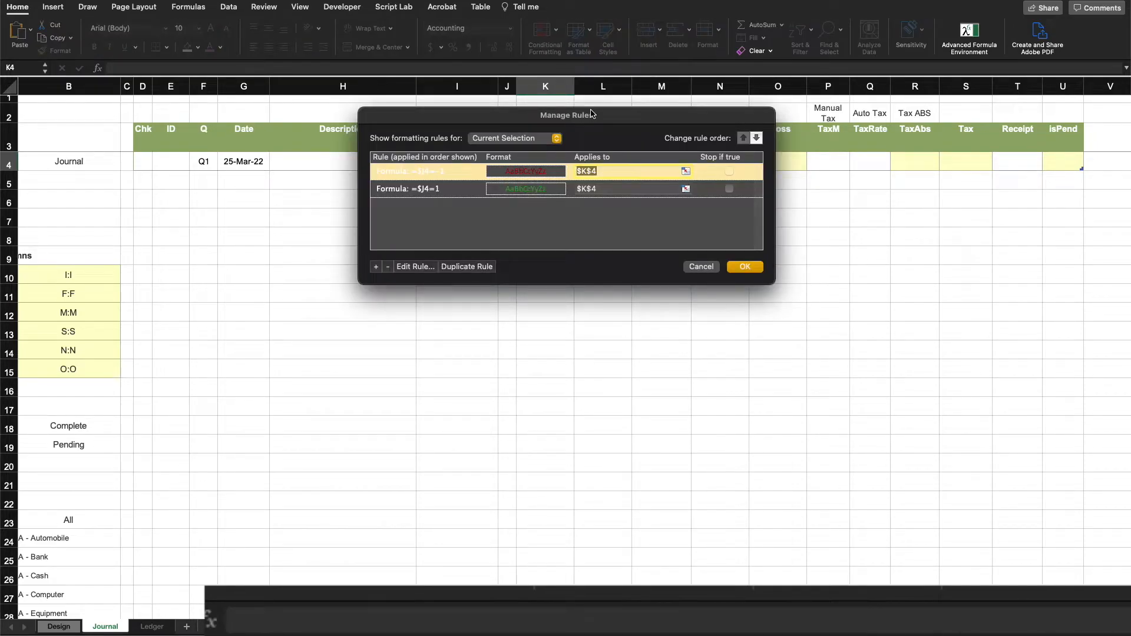
left_click_drag(630, 131, 631, 269)
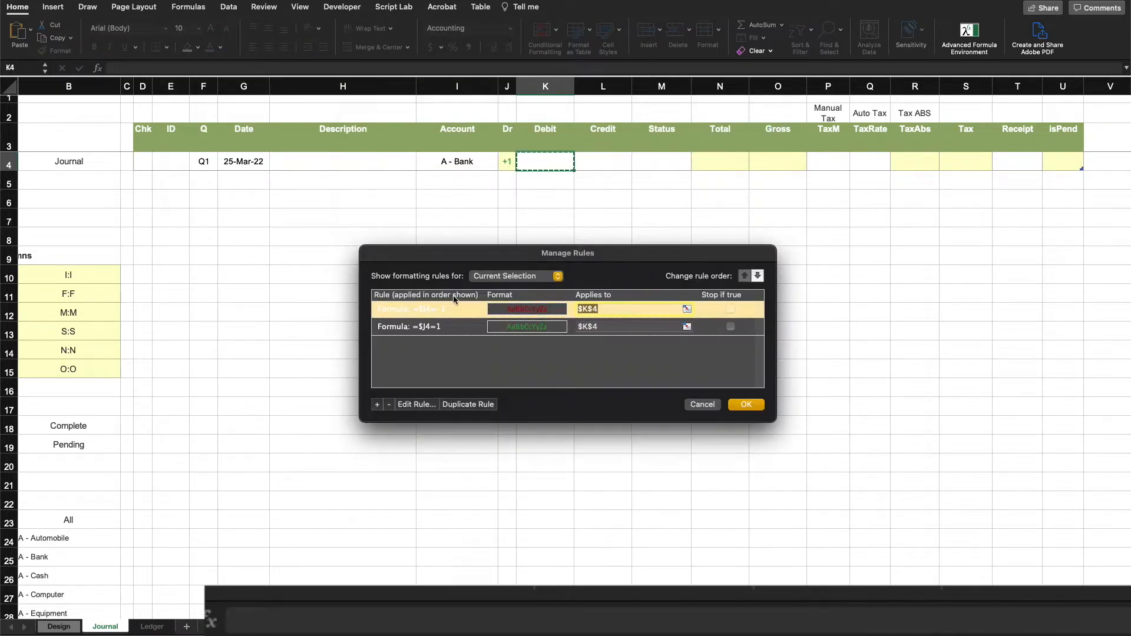
double_click(455, 307)
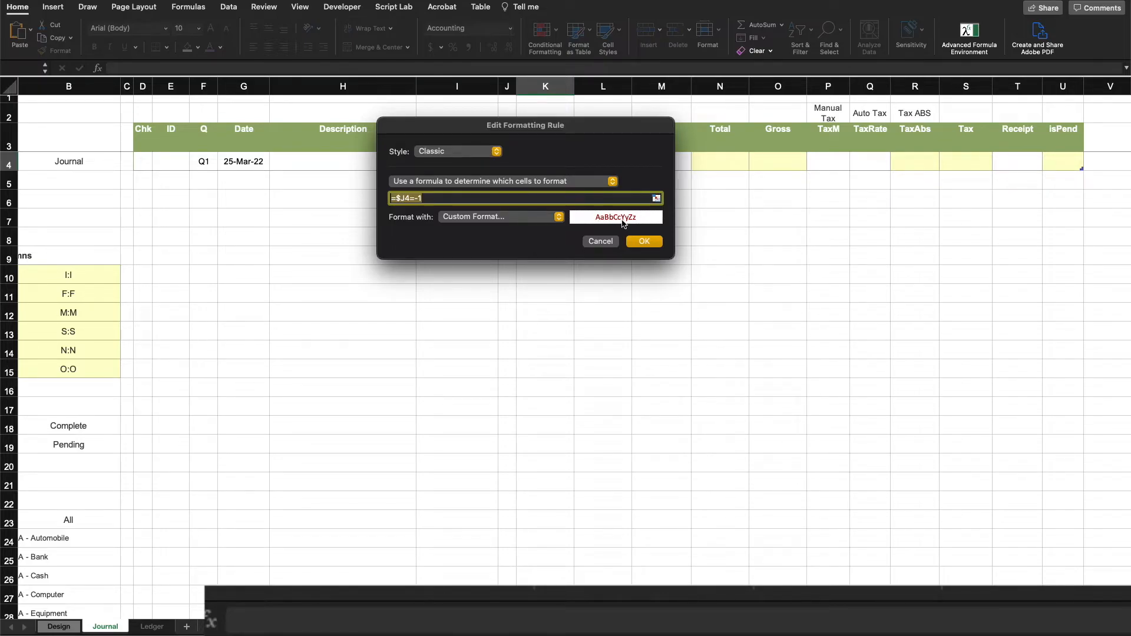
left_click(591, 246)
double_click(454, 206)
left_click(641, 241)
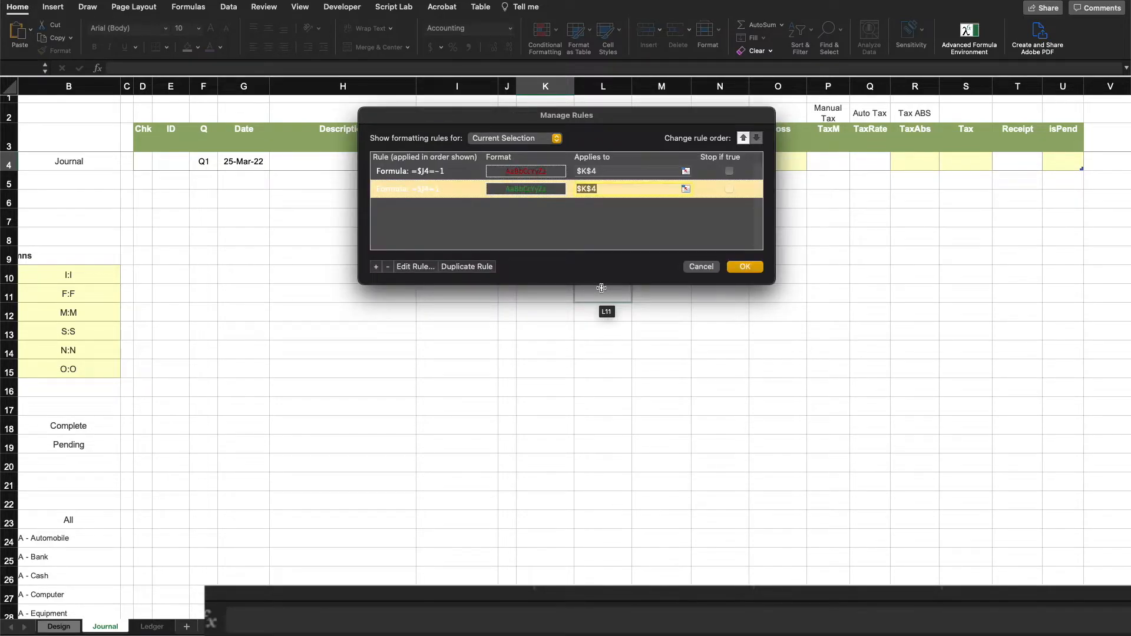
left_click(745, 266)
left_click(672, 308)
Test the Debit cell's colour formatting by entering 100 in K4 for the A - Bank account, and clear it
left_click(555, 162)
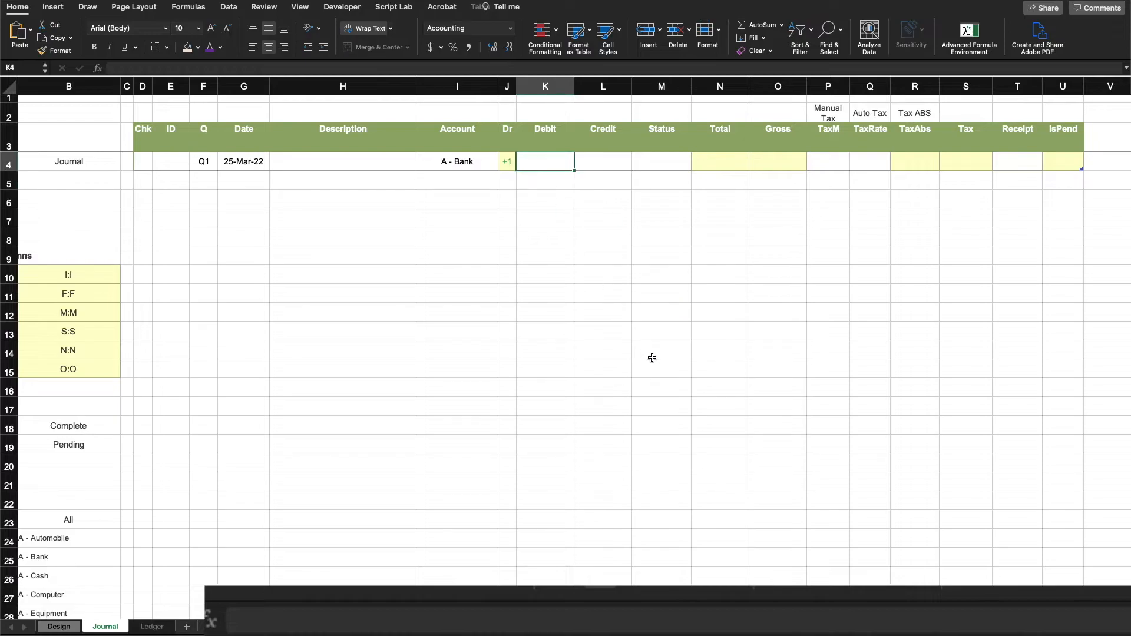
left_click(470, 166)
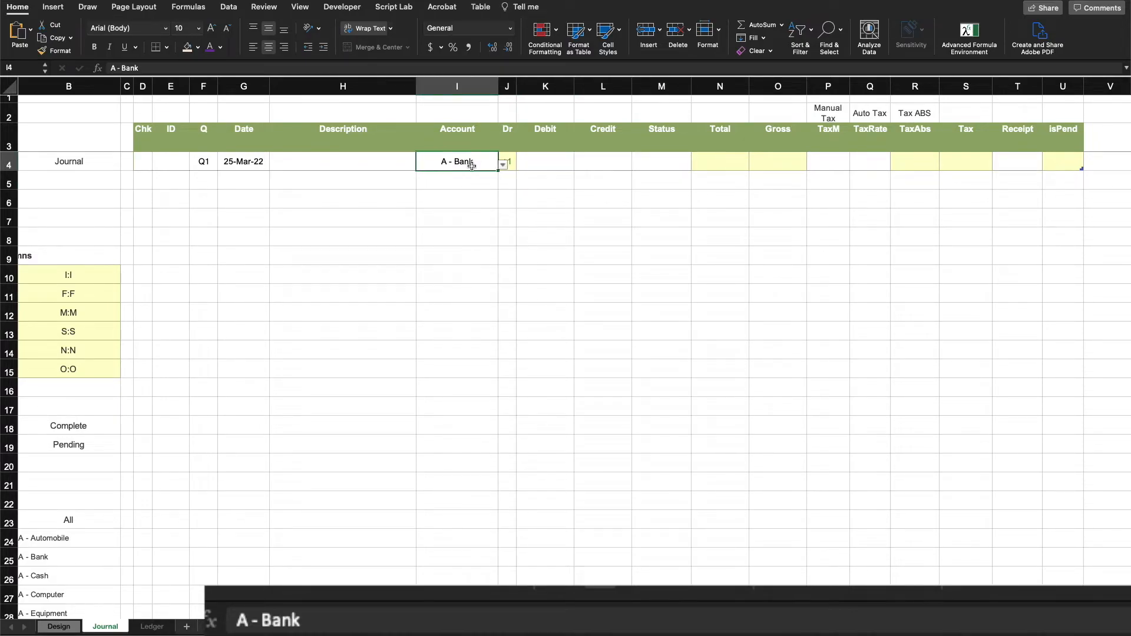
left_click(549, 166)
type("100")
key("Return")
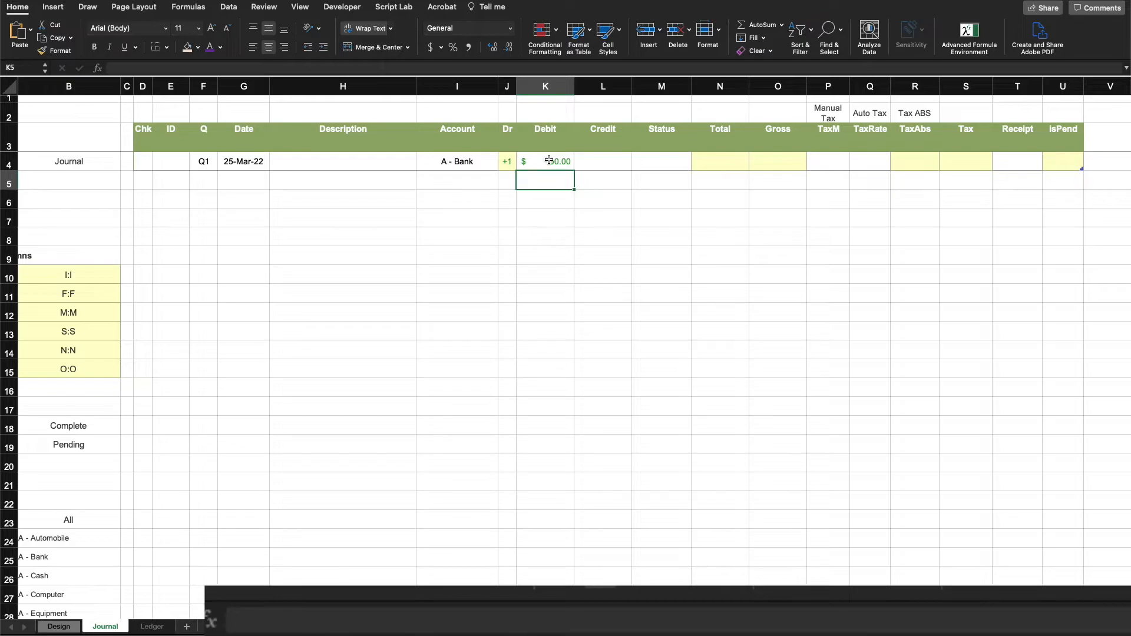
left_click(550, 160)
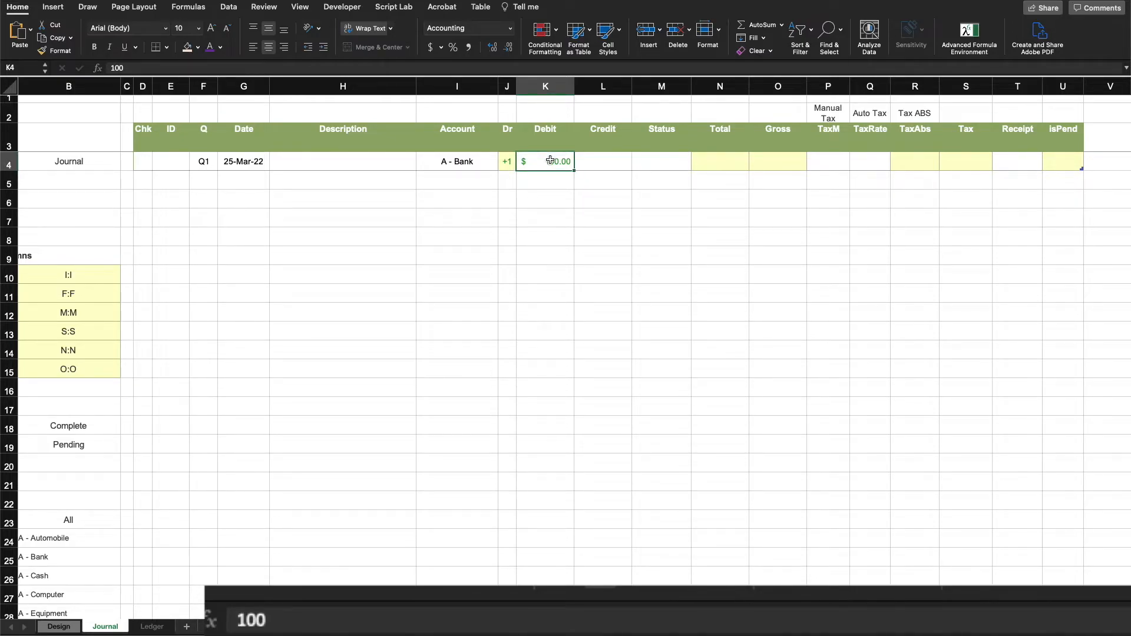
left_click(463, 158)
left_click(556, 165)
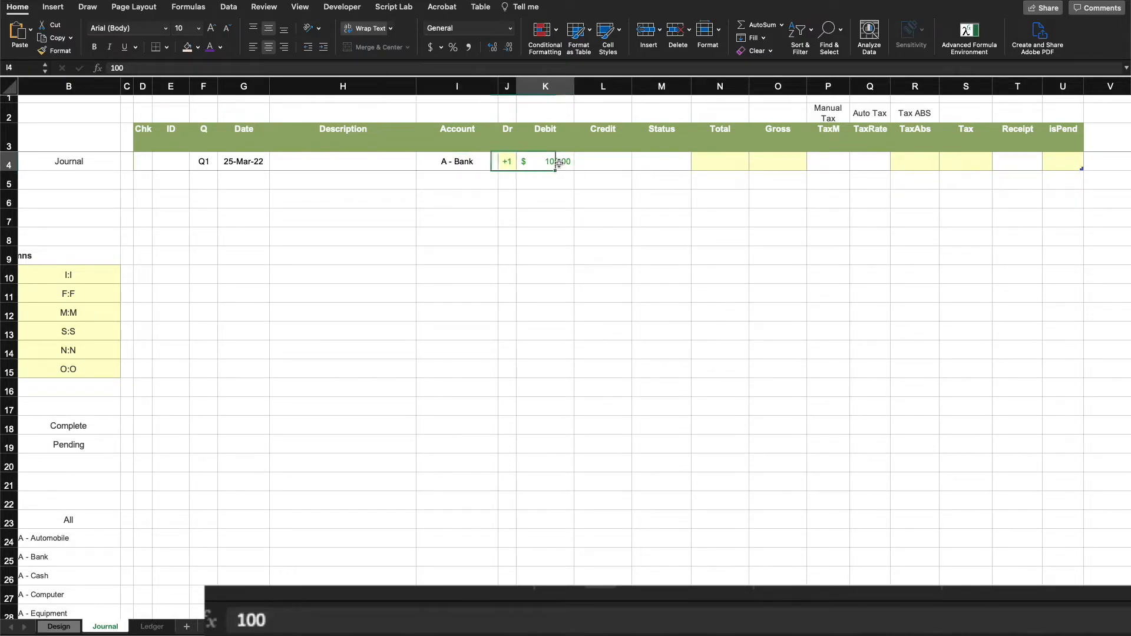
key("Delete")
Enter 100 in the Credit cell L4 of the journal's first row
left_click(608, 164)
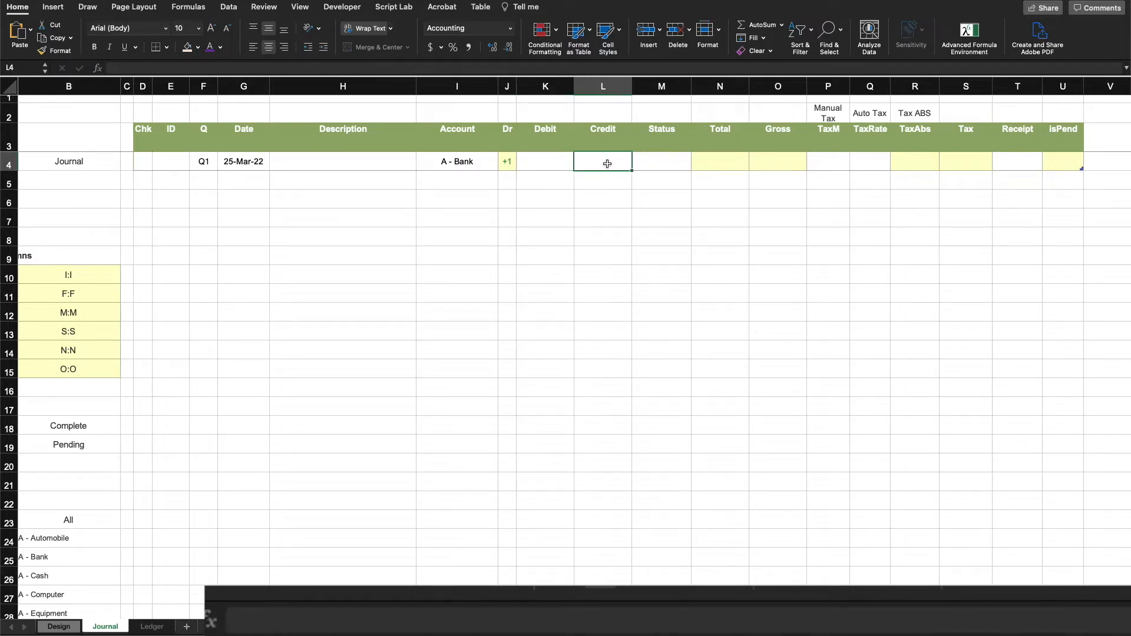
type("100")
key("Return")
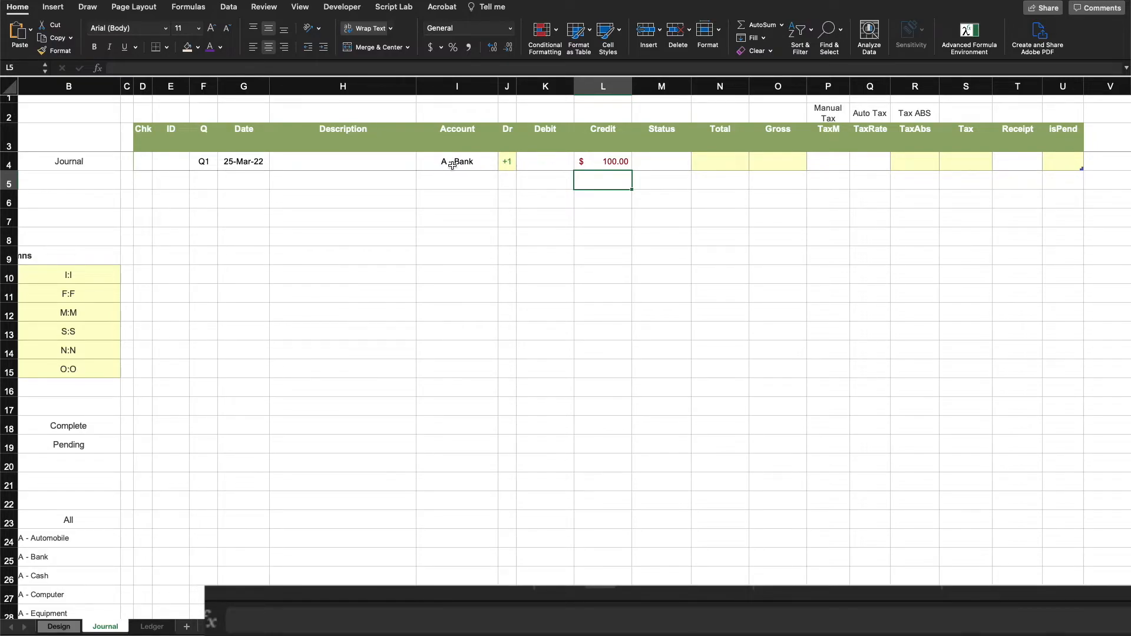
Change the account in I4 to A/P - Income Tax and check the Dr cell J4
left_click(481, 165)
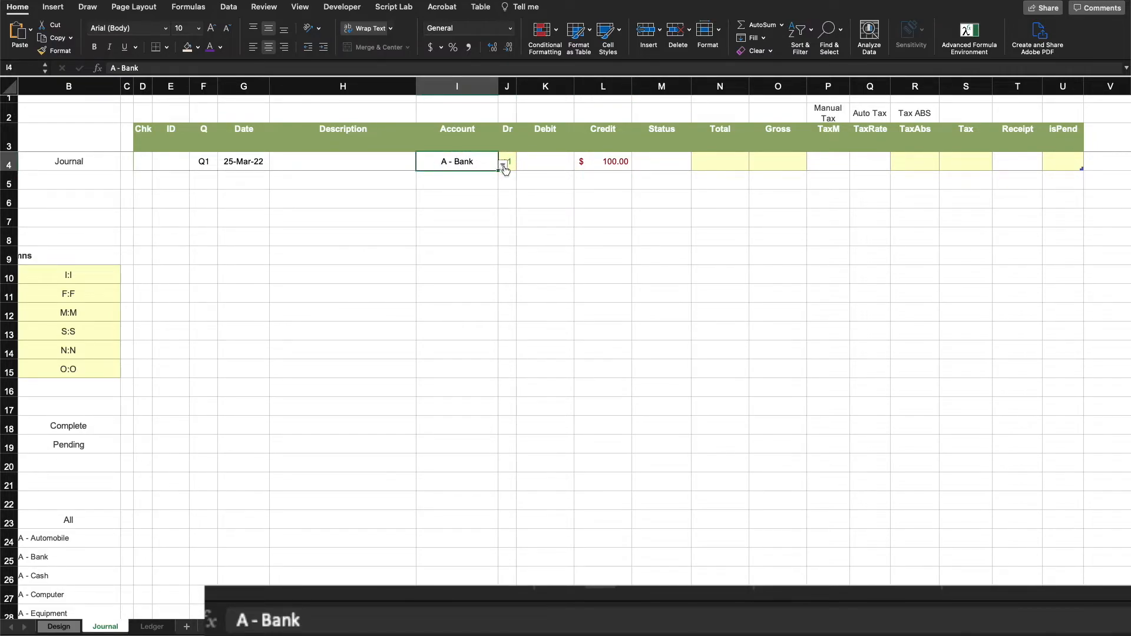
left_click(503, 165)
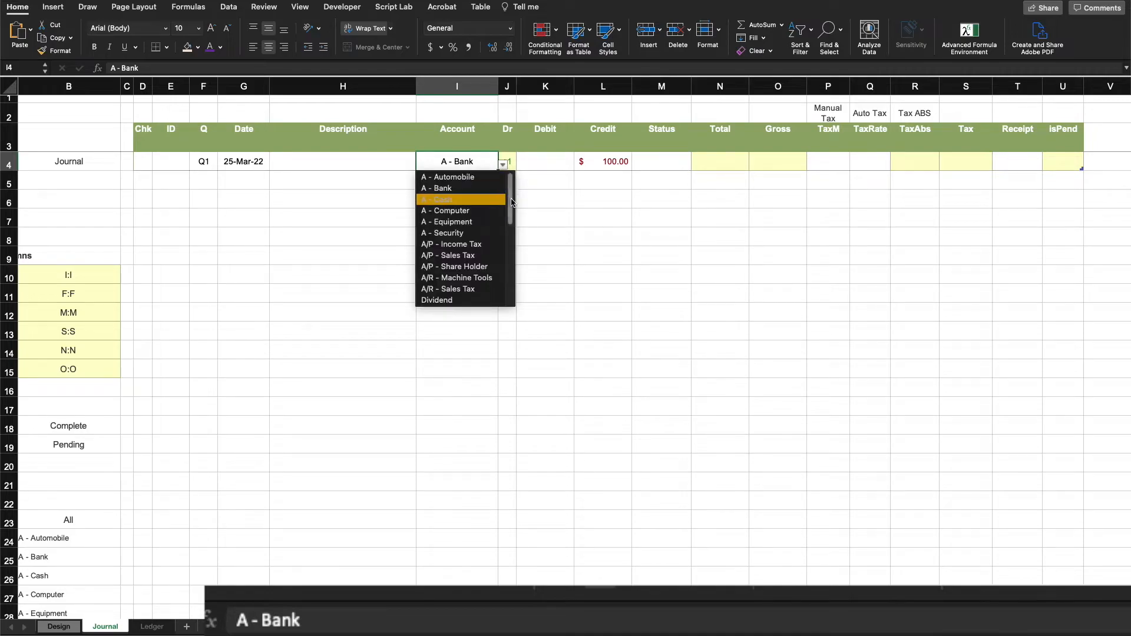
mouse_move(511, 202)
left_mouse_down()
mouse_move(508, 281)
mouse_move(511, 210)
left_mouse_up()
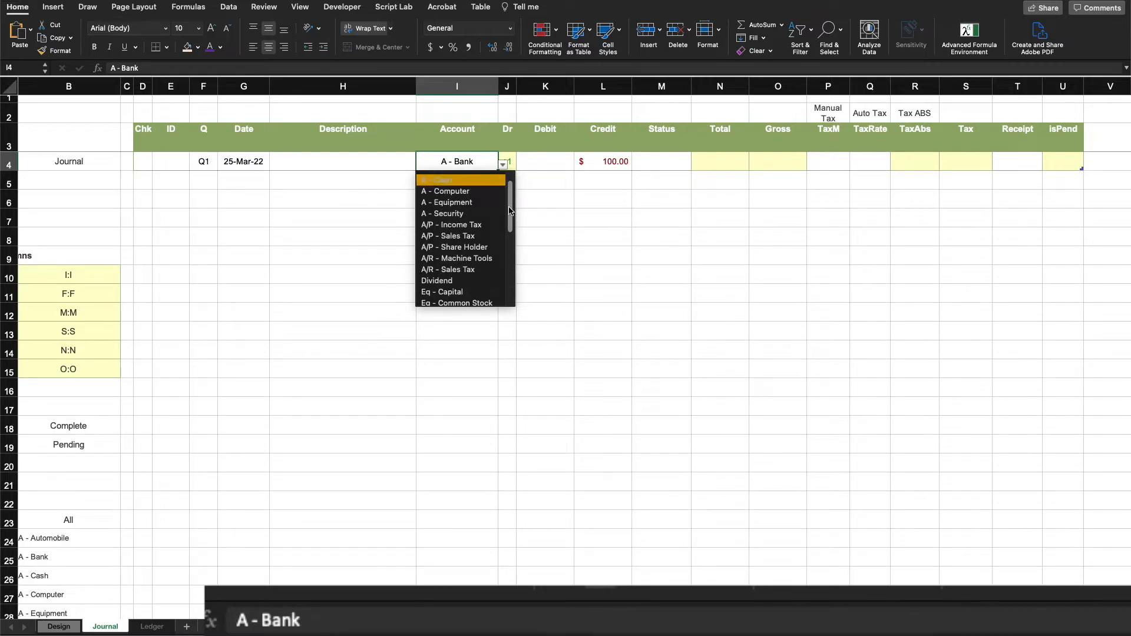
left_click(472, 225)
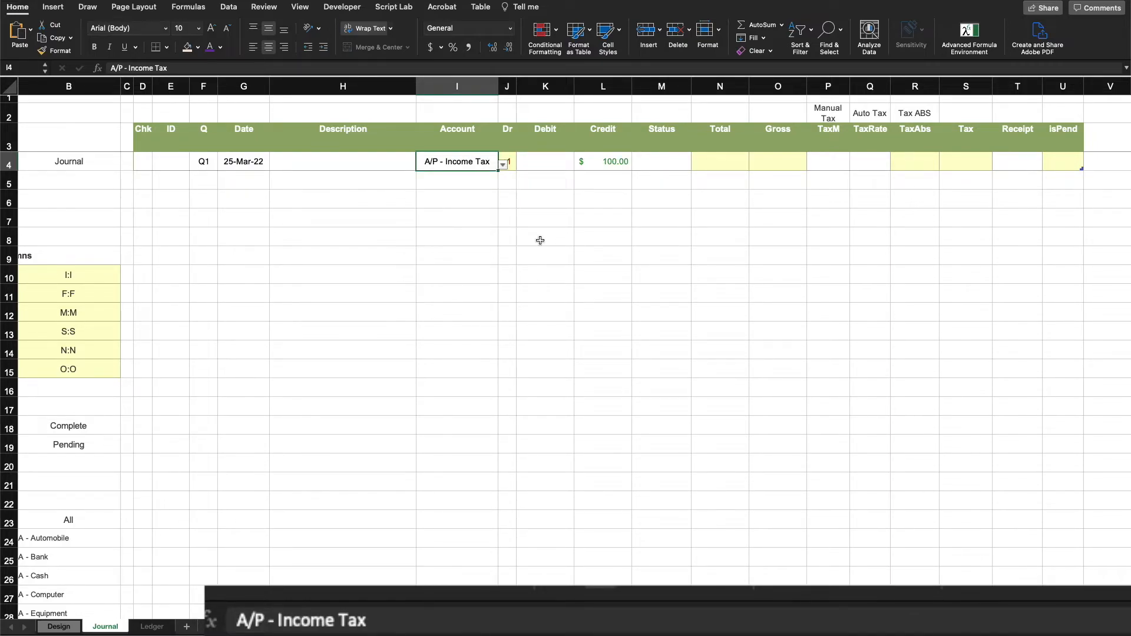
left_click(539, 240)
left_click(508, 220)
left_click(593, 239)
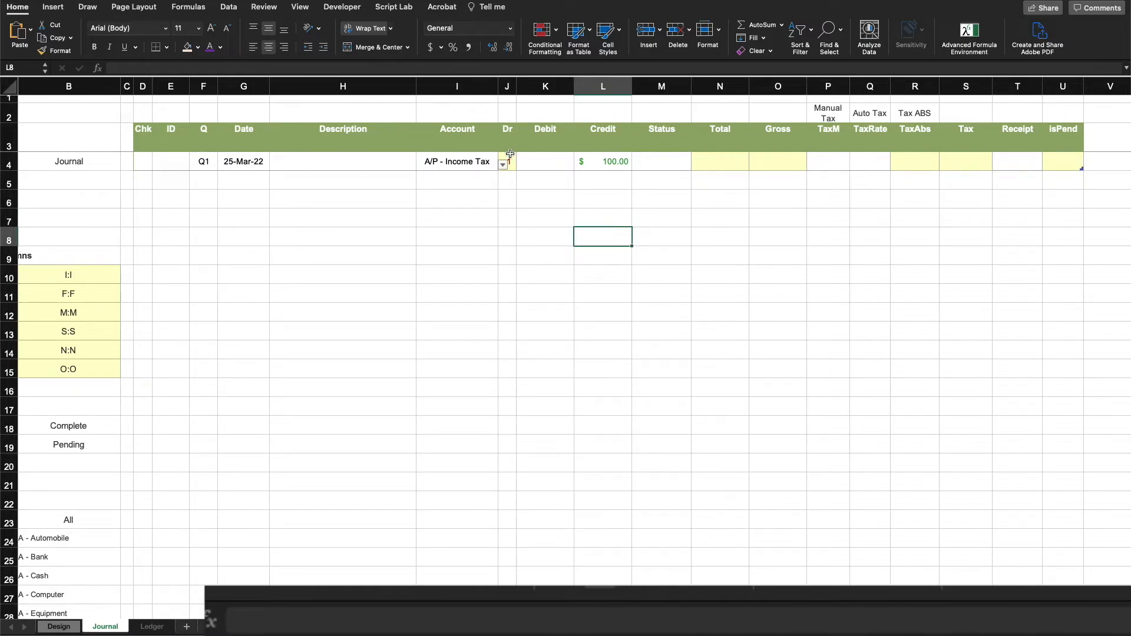
left_click(508, 158)
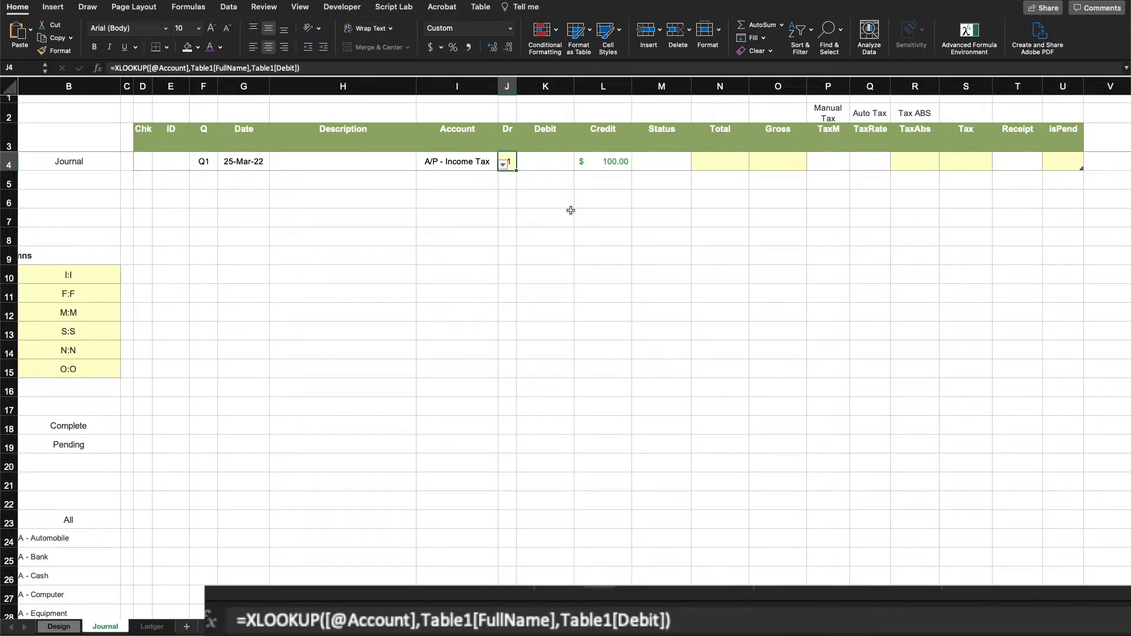
Enter a debit of 50 in the journal's first entry row
left_click(654, 230)
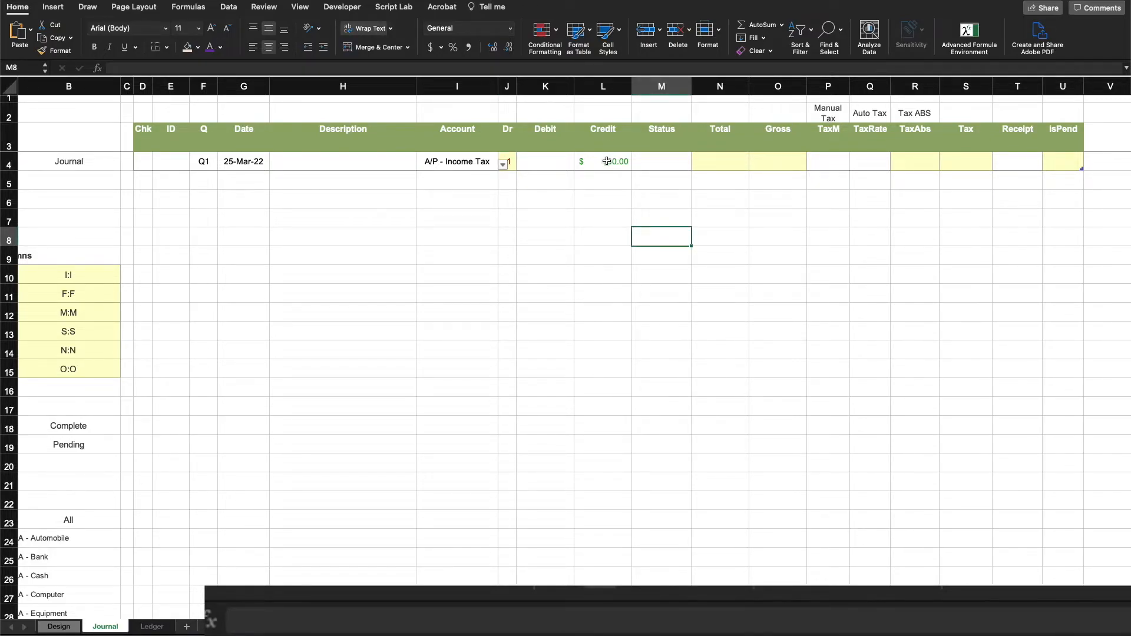
left_click(607, 161)
left_click(552, 159)
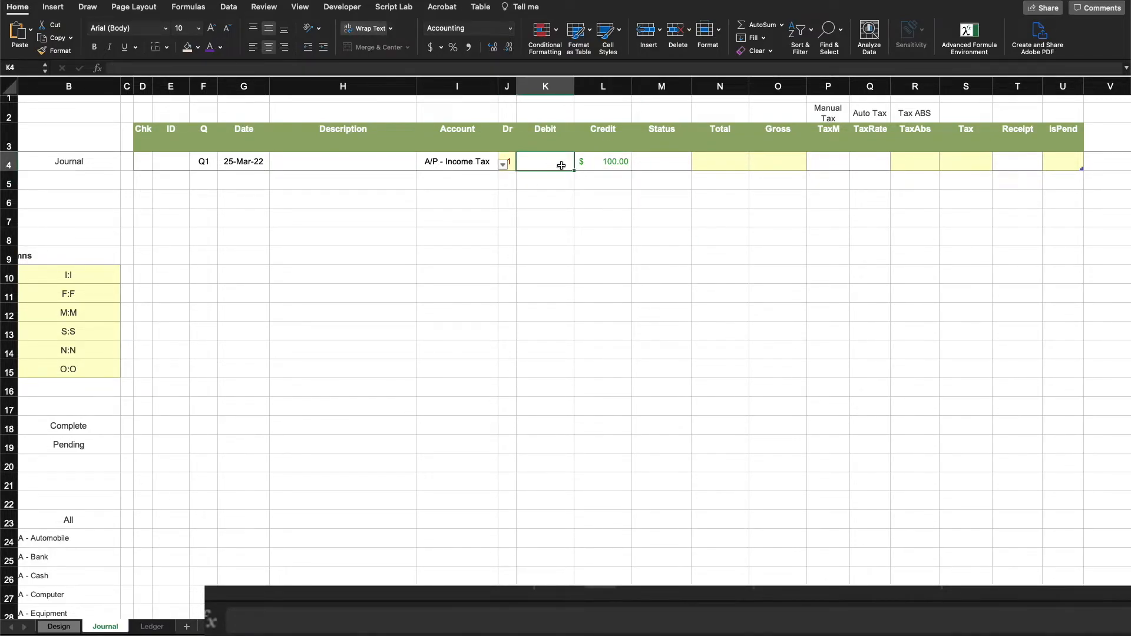
type("50")
key("Return")
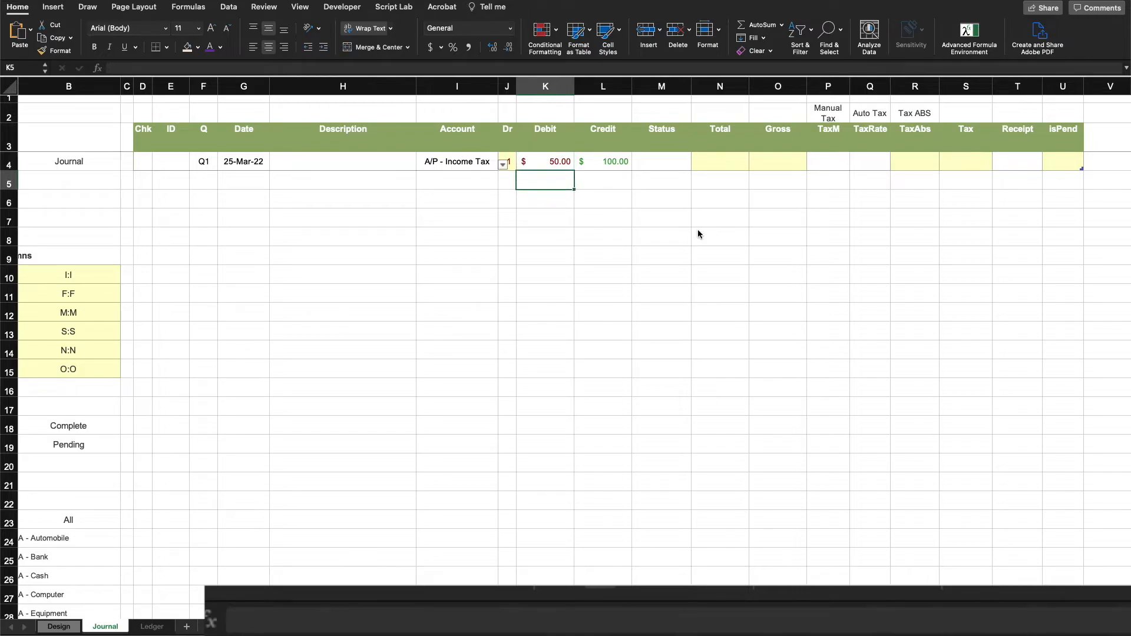
Clear the Debit and Credit amounts from the journal's first entry row
left_click(622, 162)
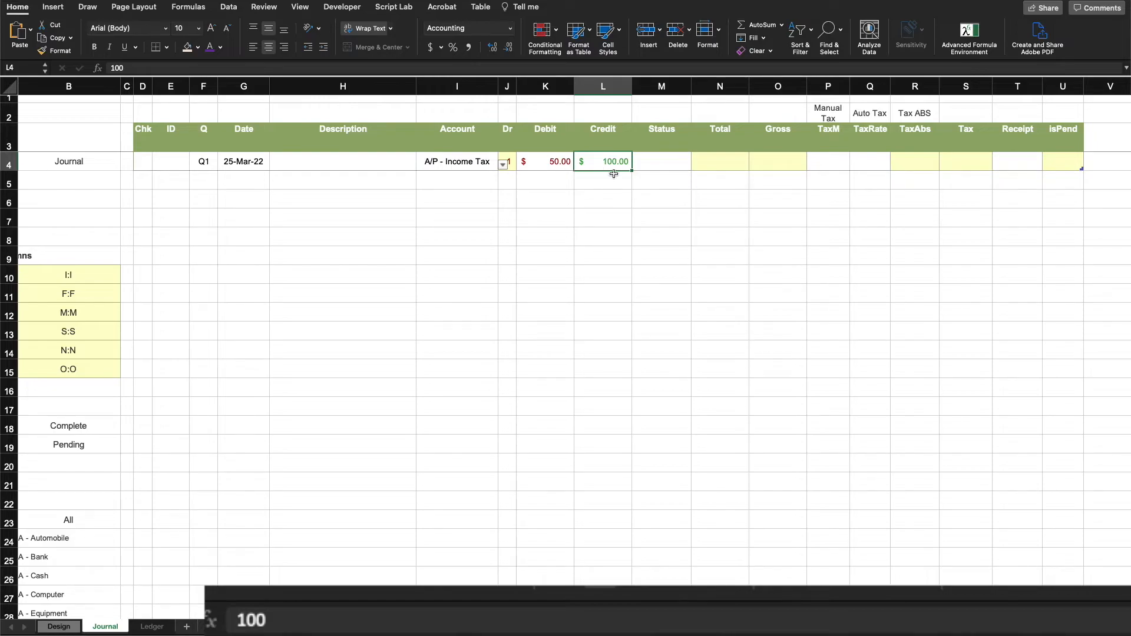
left_click(536, 161)
key("Delete")
key("Tab")
key("Delete")
key("Tab")
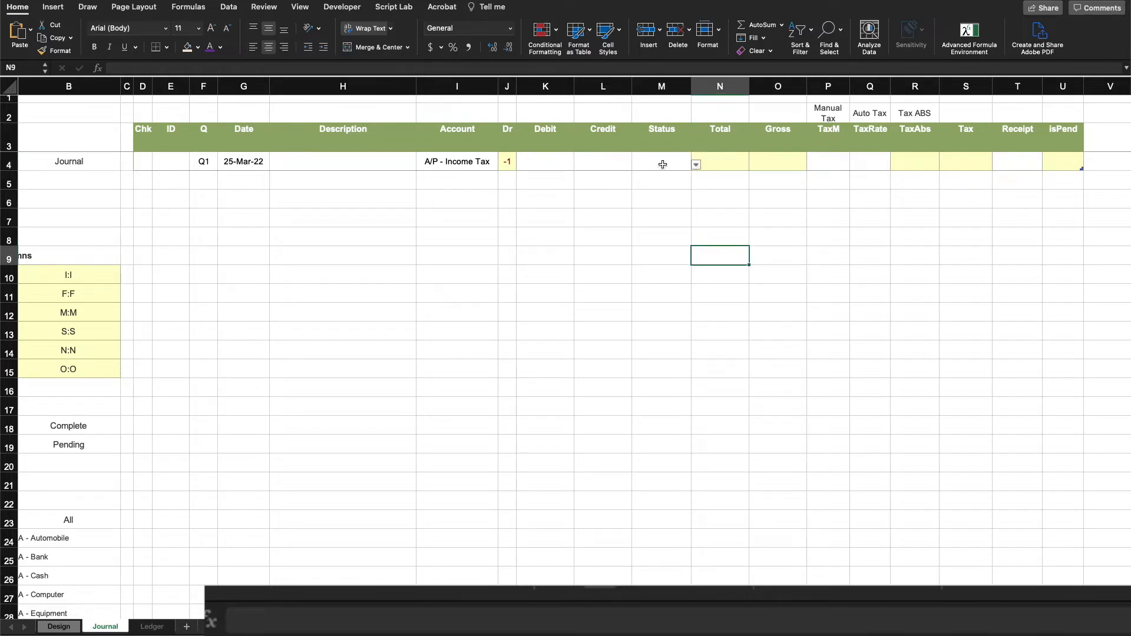
Examine the IsPend values and the IsPendC lookup formula in the T-Accounts table on the Design sheet, comparing both columns
left_click(92, 428)
left_click(202, 481)
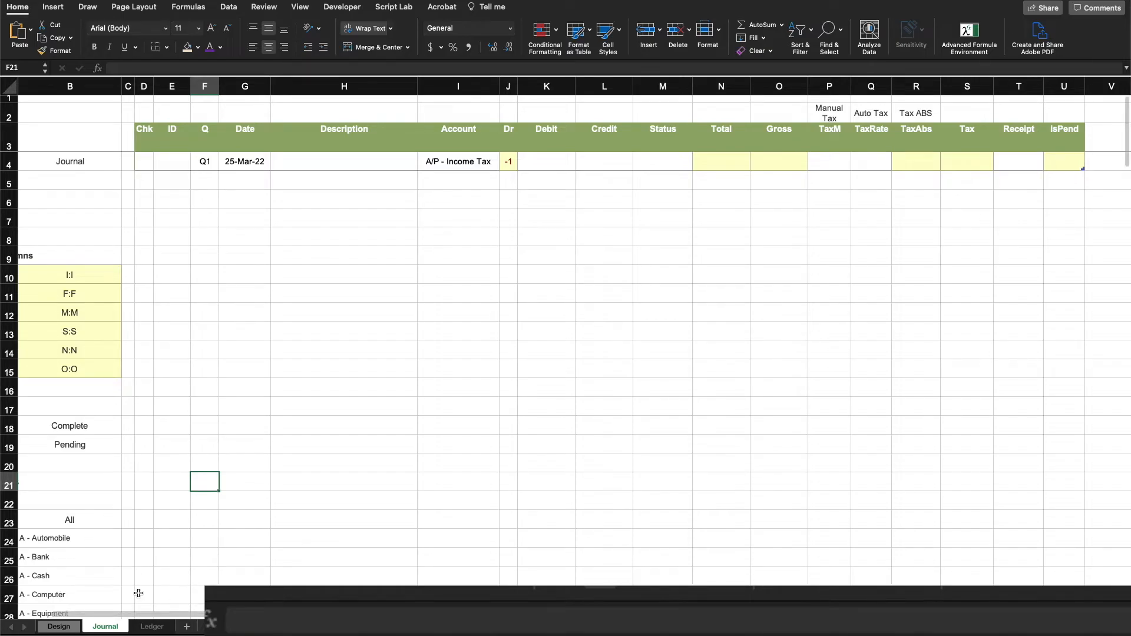
left_click(60, 628)
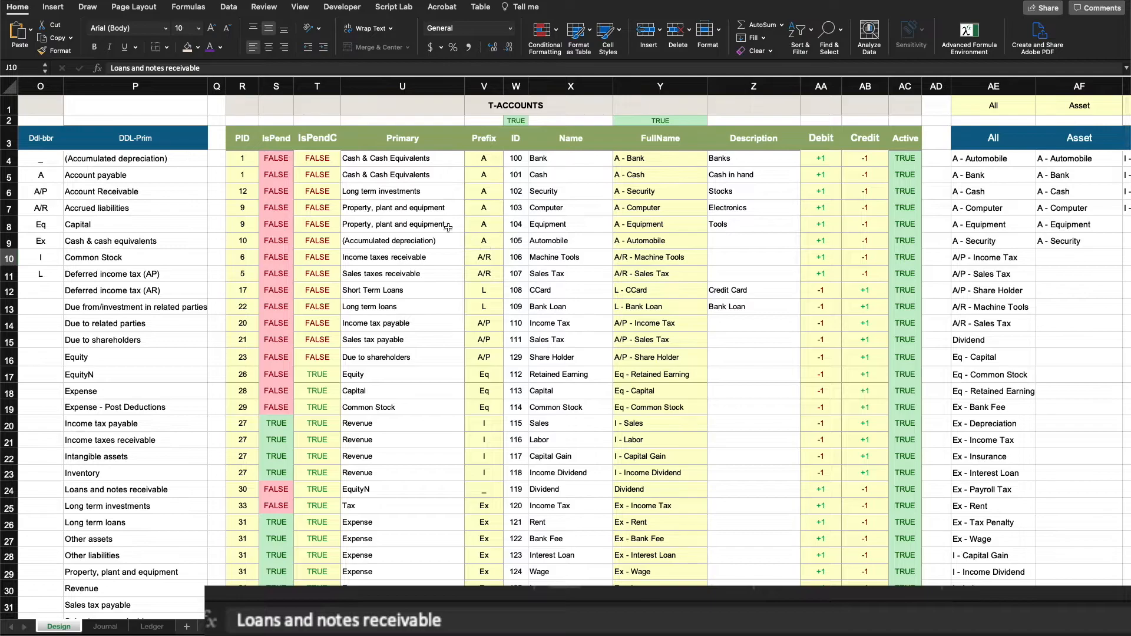
left_click(276, 138)
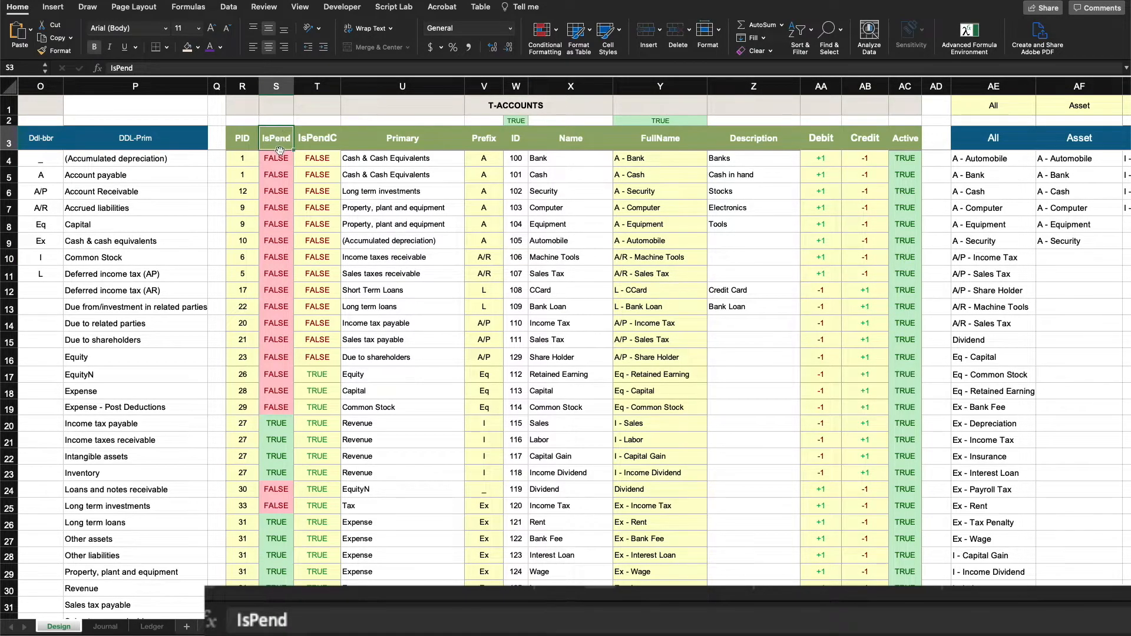
left_click(275, 556)
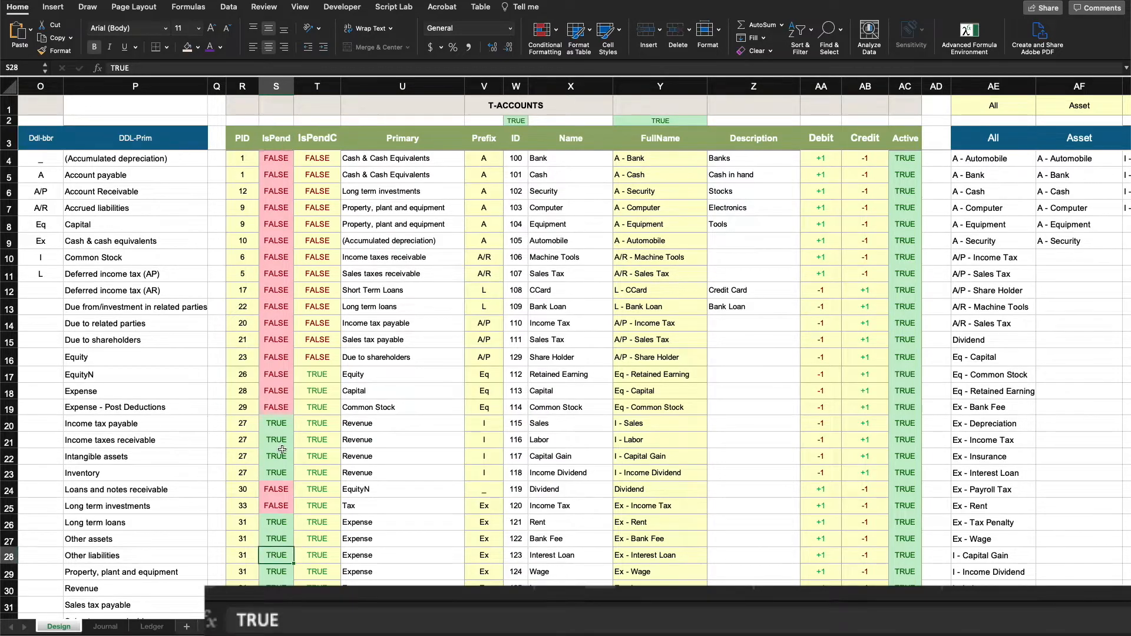
left_click(280, 437)
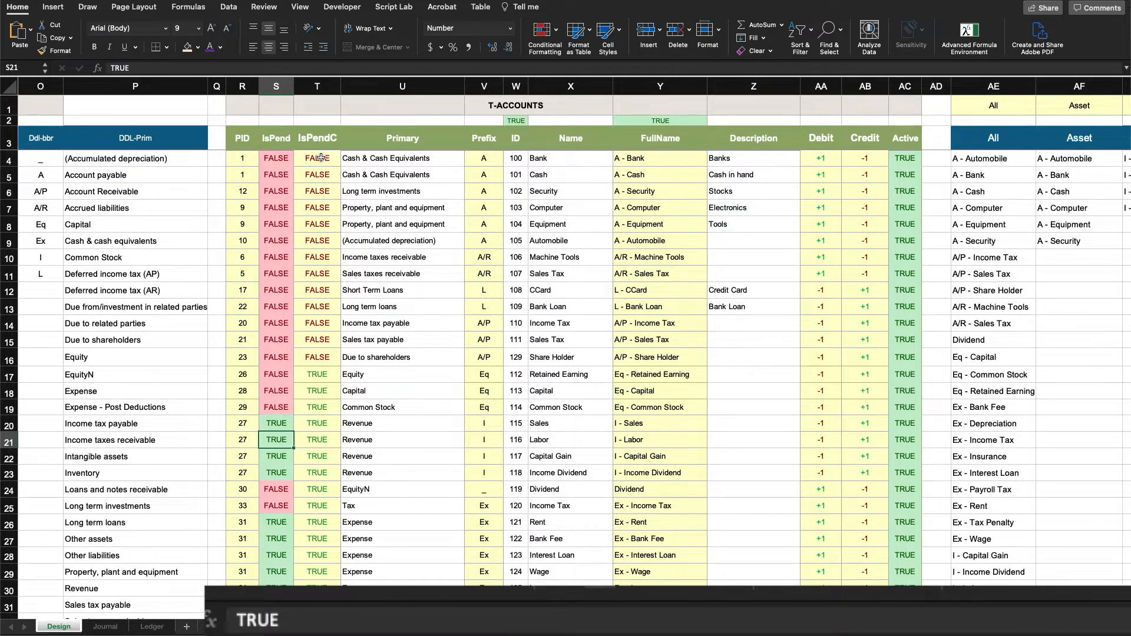
left_click(321, 159)
left_click_drag(317, 321, 317, 331)
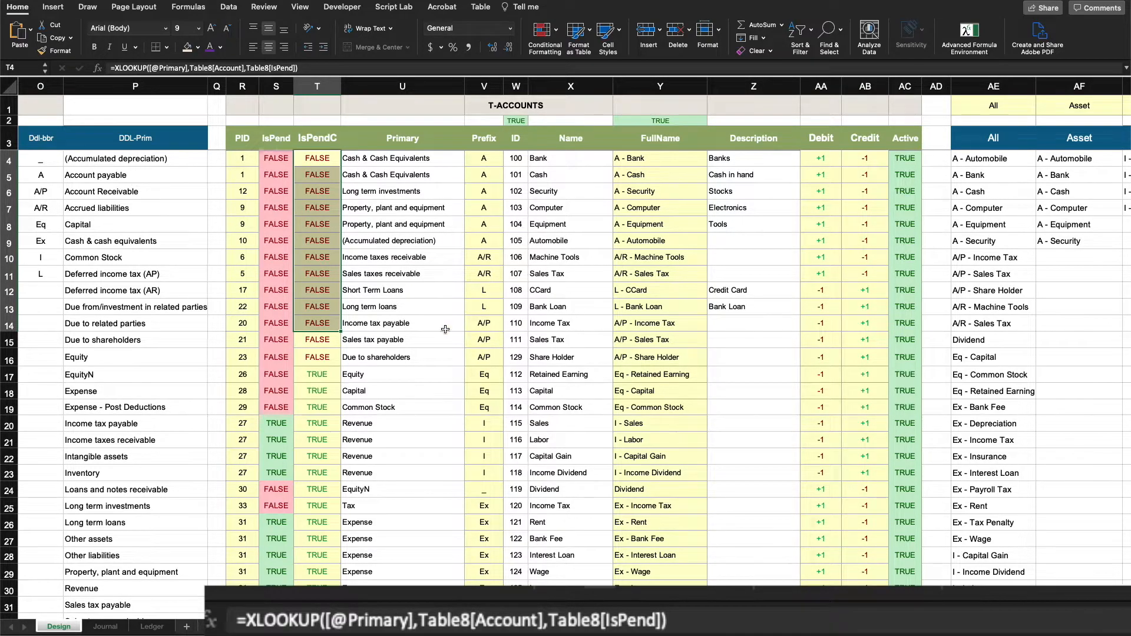
left_click(330, 376)
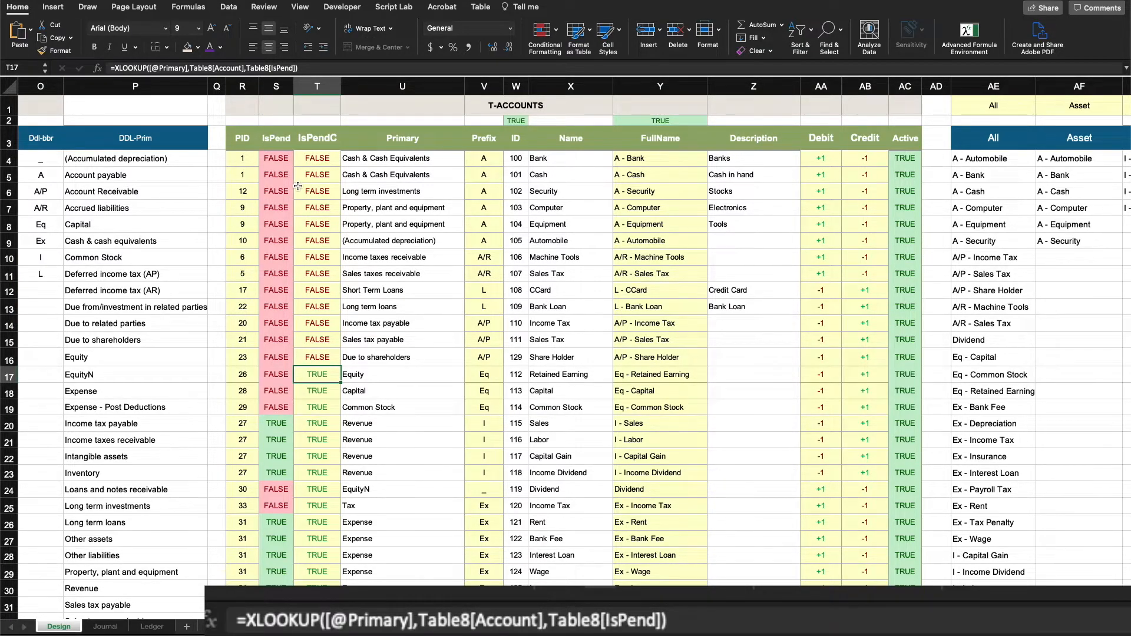
left_click_drag(282, 158, 281, 454)
left_click(312, 380)
left_click(284, 377)
left_click(300, 377)
Inspect the Status cell's choices and its data validation source on the Journal sheet, leaving the rule unchanged
left_click(117, 627)
left_click(772, 403)
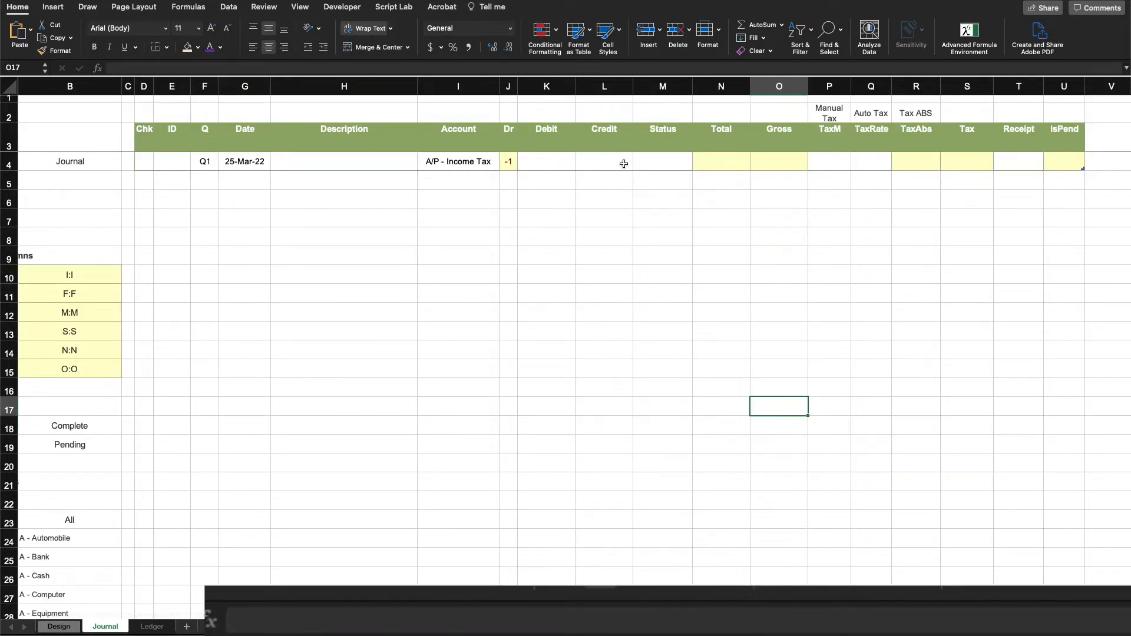
left_click(642, 163)
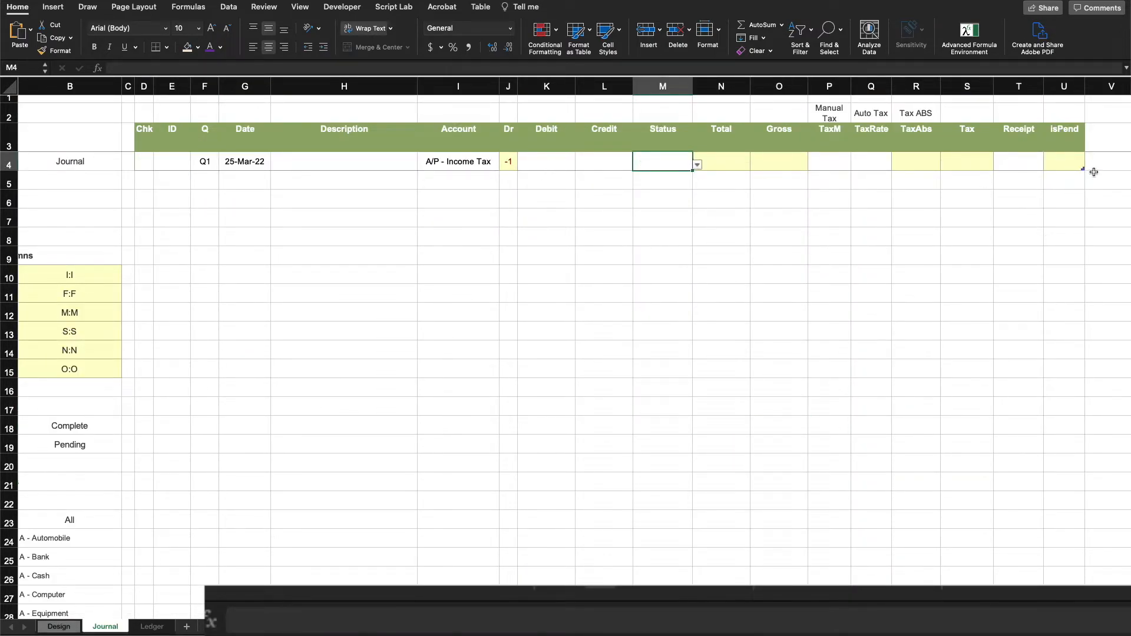
left_click(697, 165)
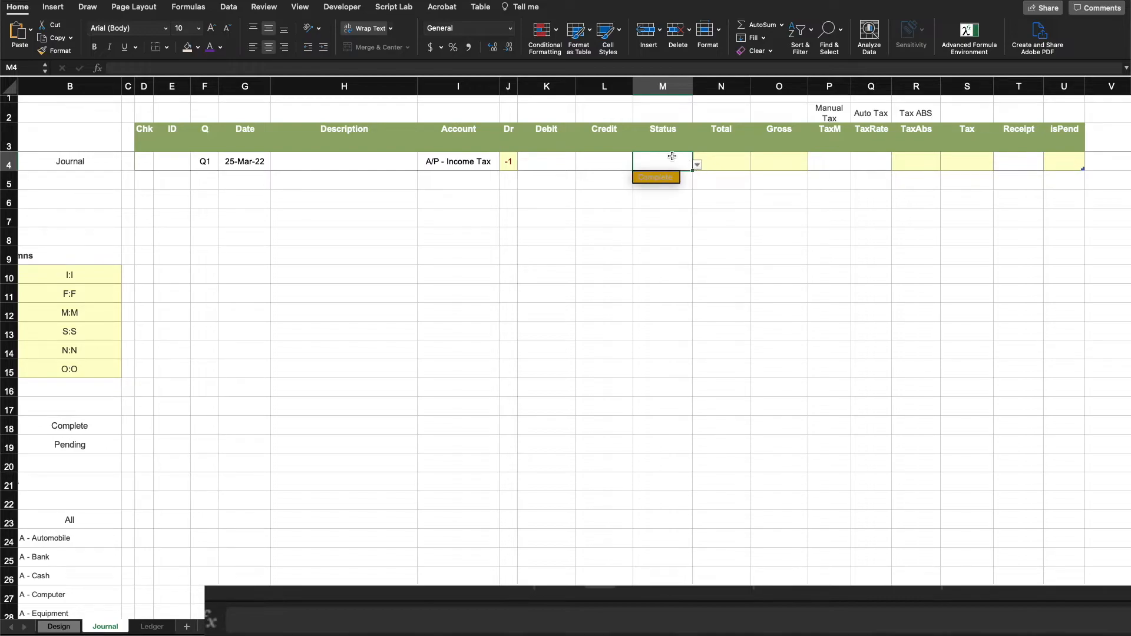
left_click(671, 161)
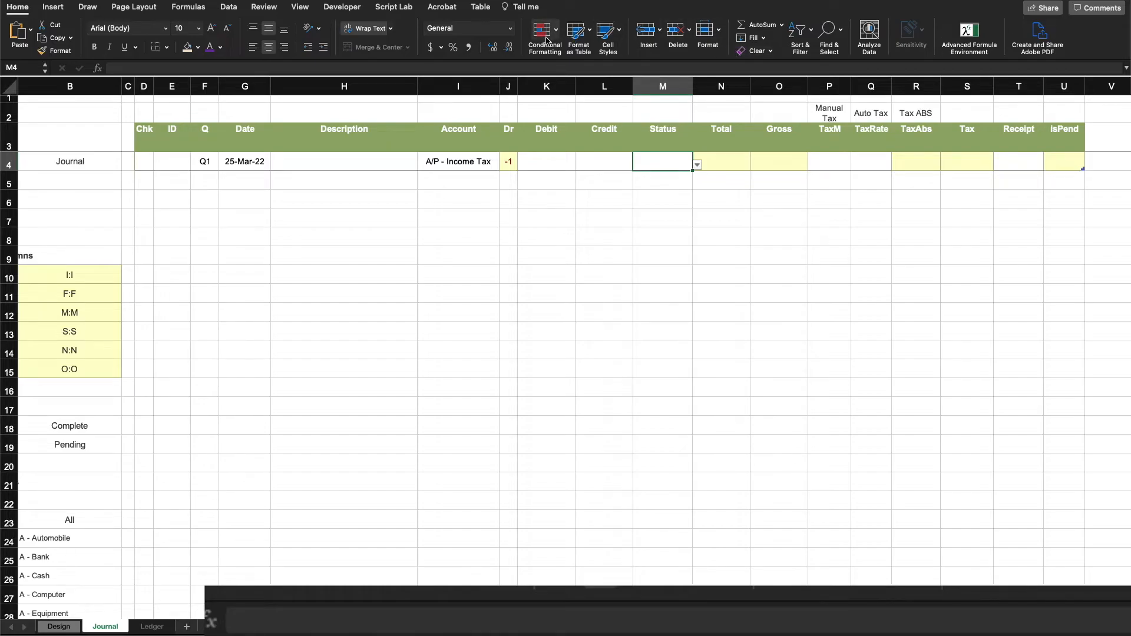
left_click(228, 8)
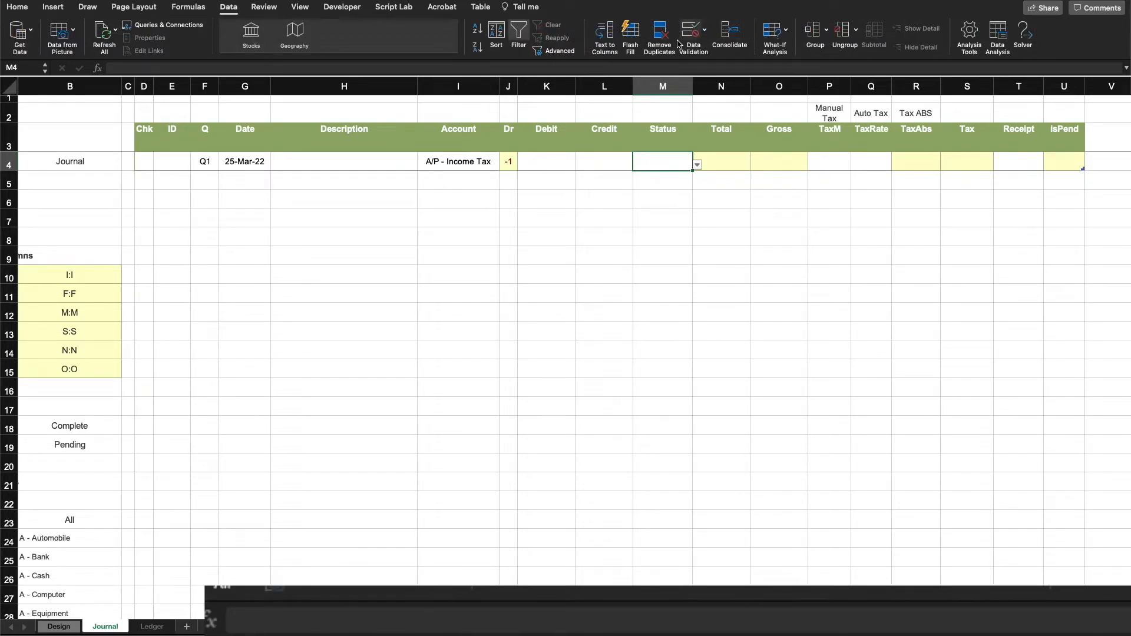
left_click(701, 40)
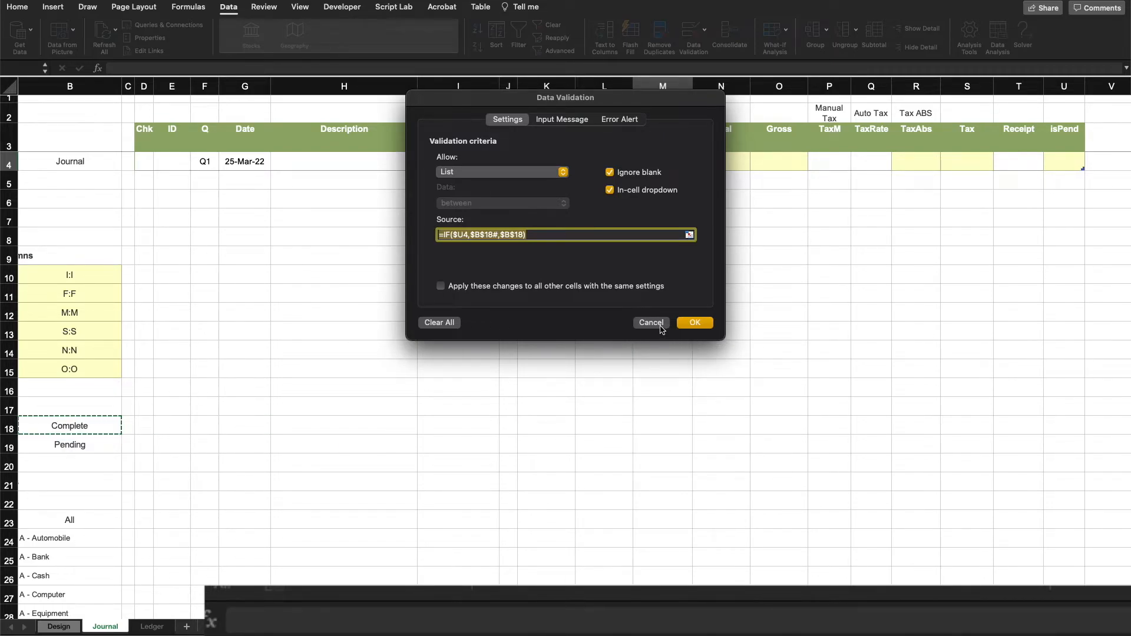
left_click(660, 326)
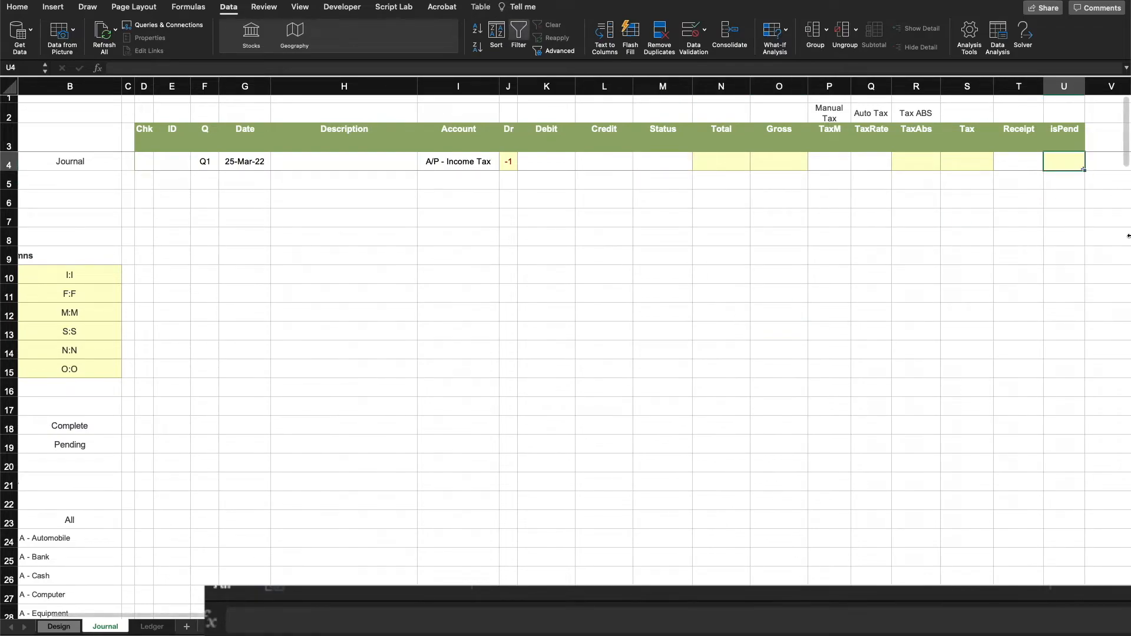
Set the journal row's isPend value to TRUE and check the choices offered for Status
type("true")
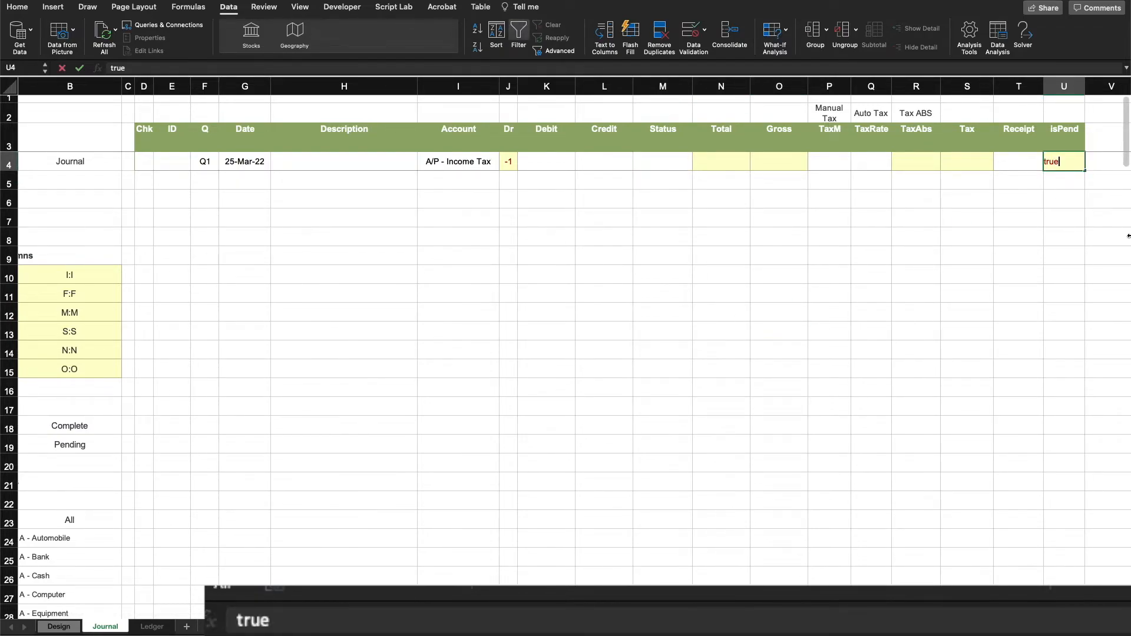
key("Return")
left_click(669, 167)
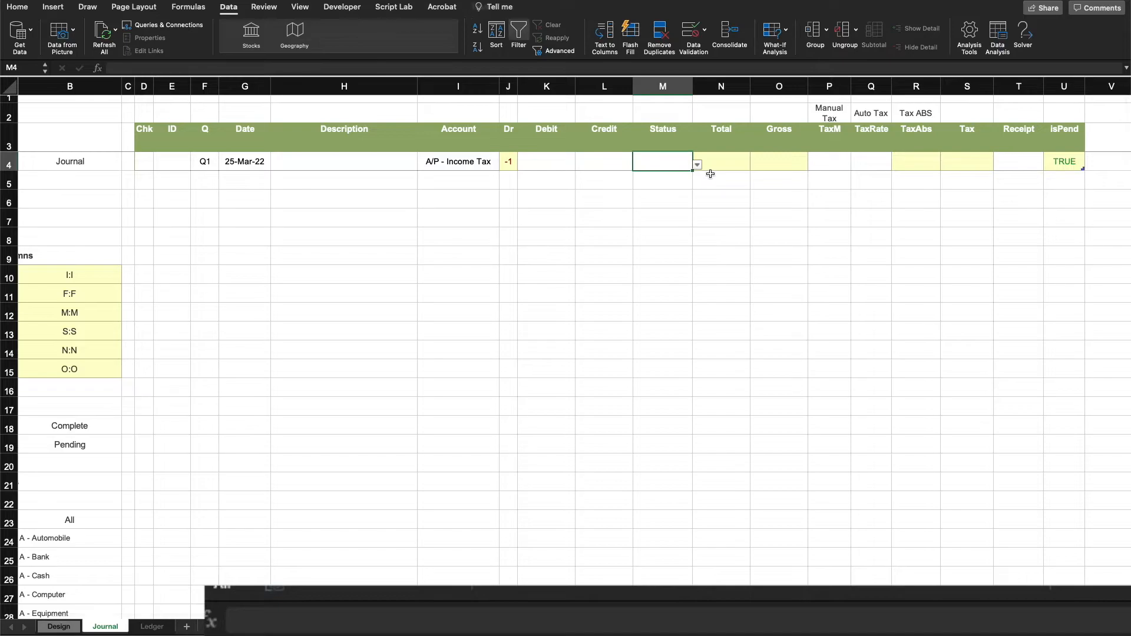
left_click(697, 166)
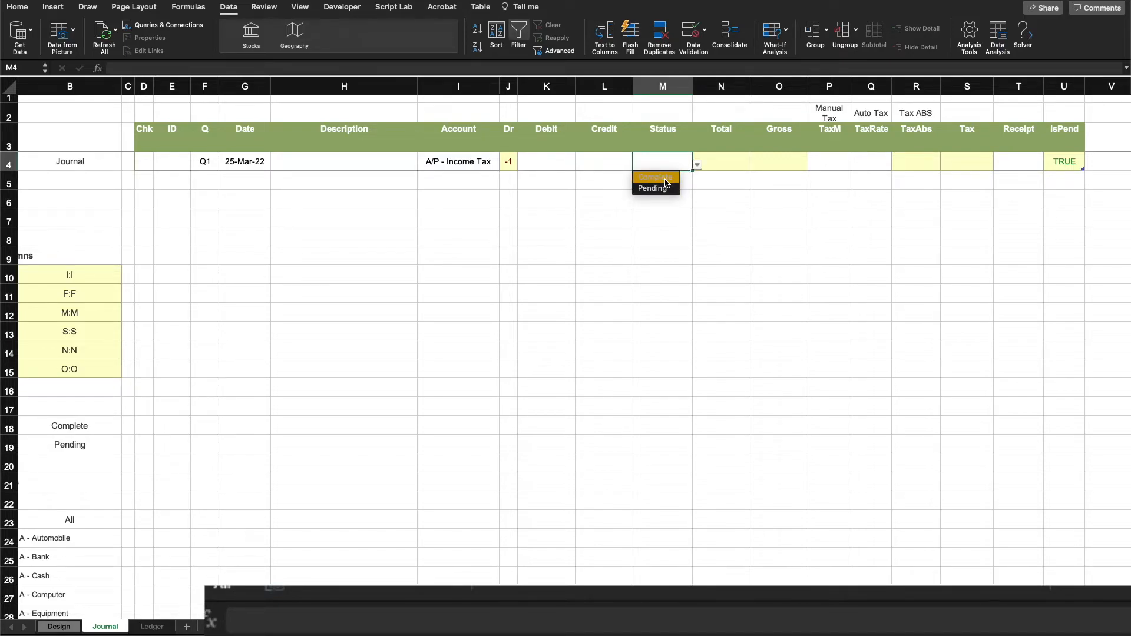
left_click(1012, 211)
Test the Status choices with isPend set to FALSE, and clear the isPend test value
left_click(1073, 168)
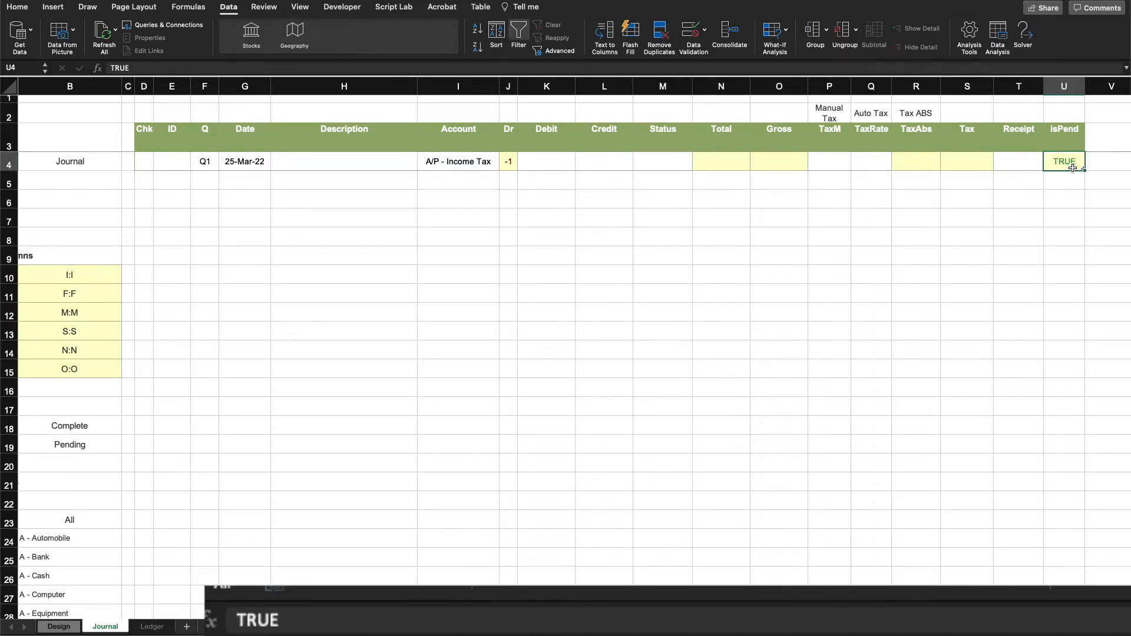
type("false")
key("Return")
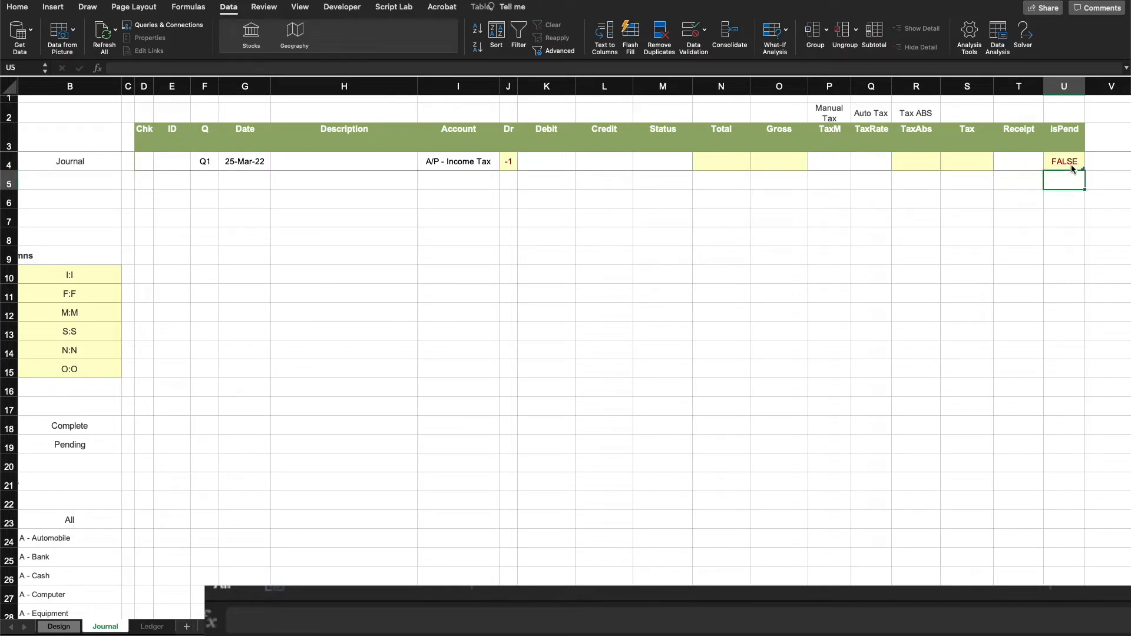
left_click(662, 166)
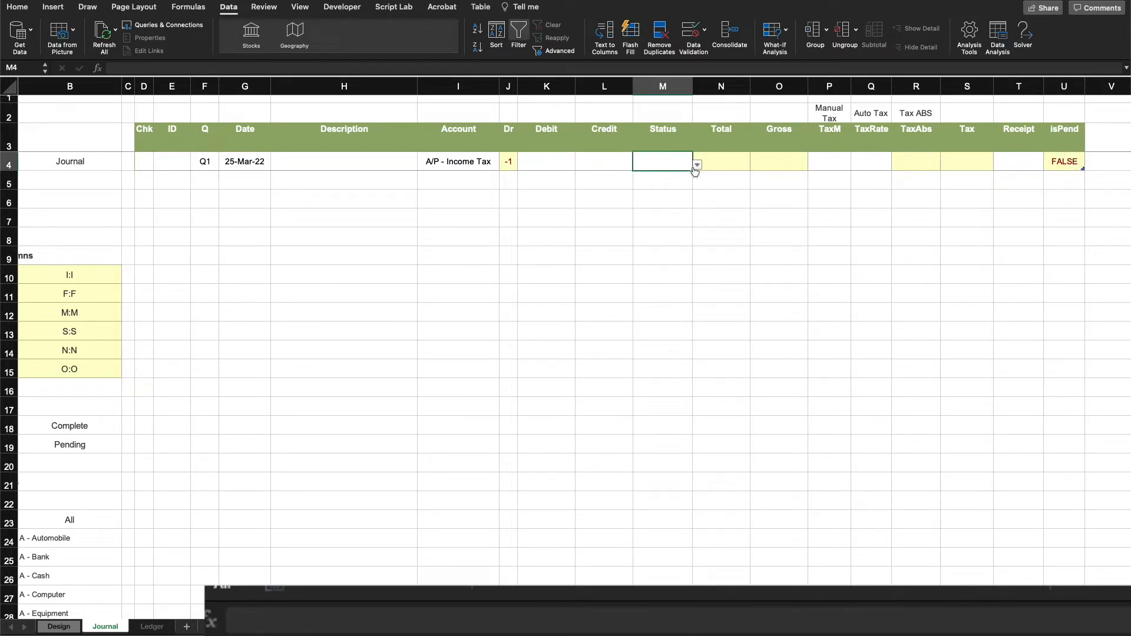
left_click(697, 165)
left_click(1070, 162)
key("Delete")
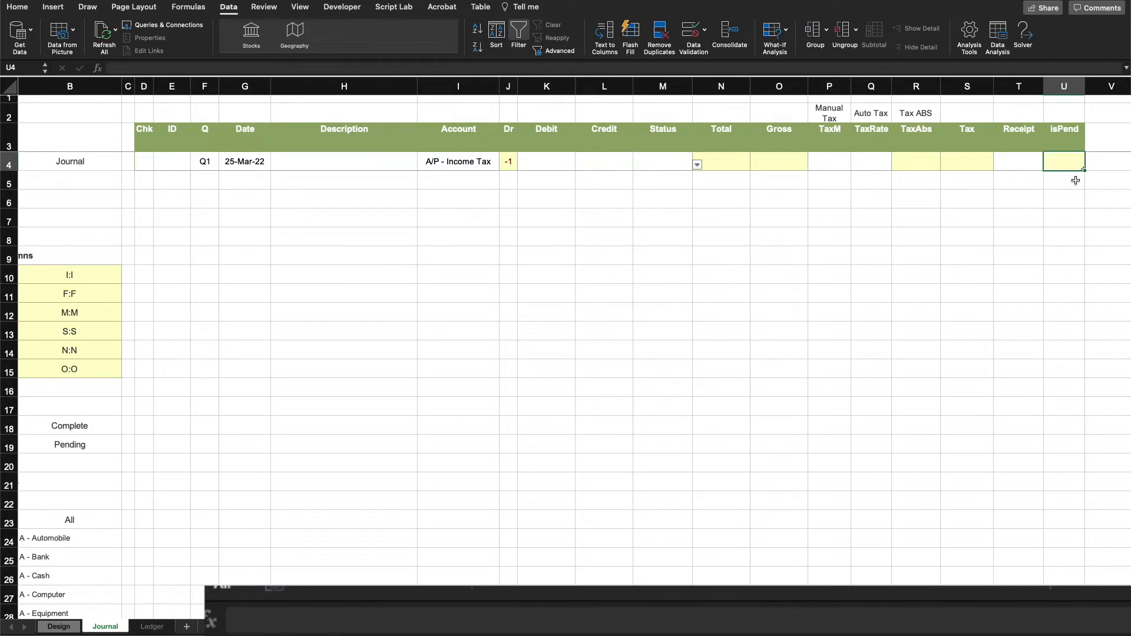
type("=an")
key("Tab")
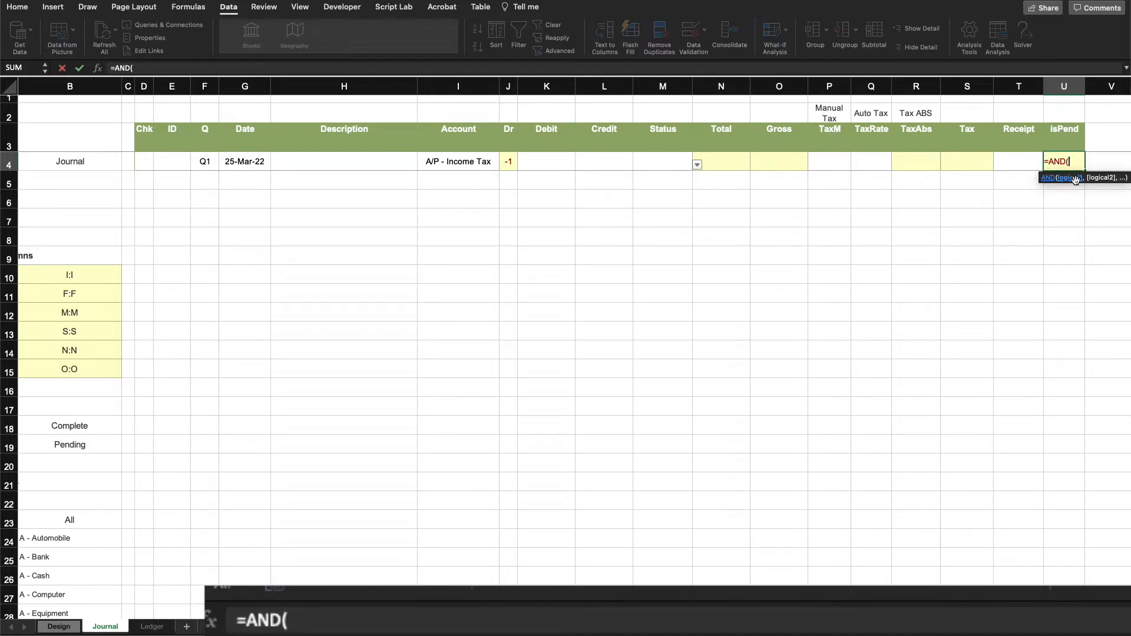
type("xlo")
key("Tab")
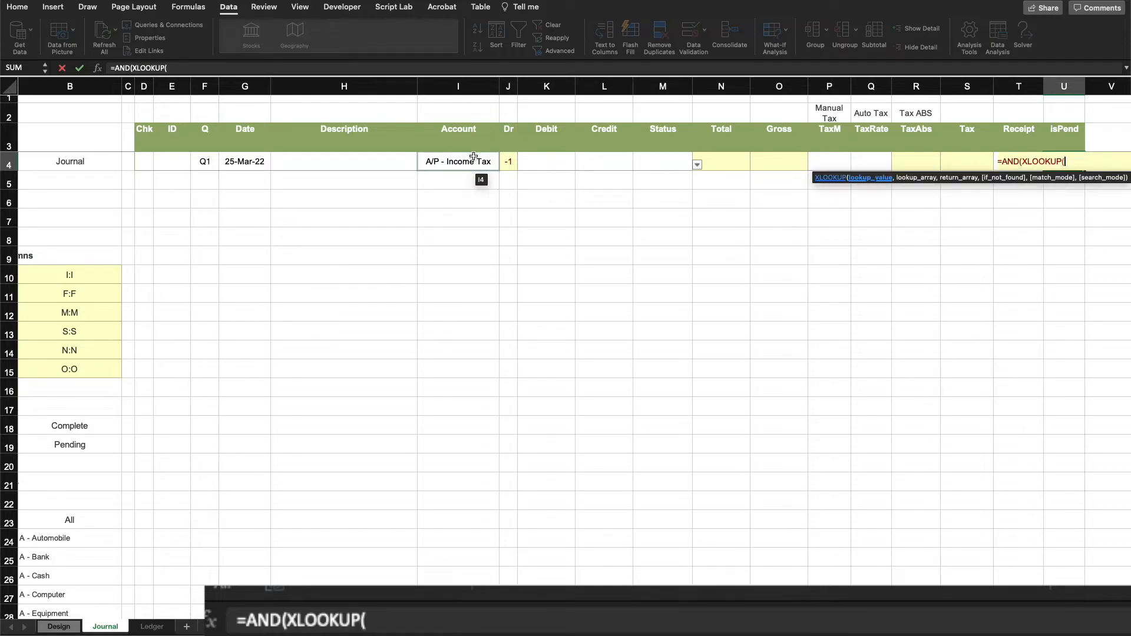
left_click(473, 157)
type(",")
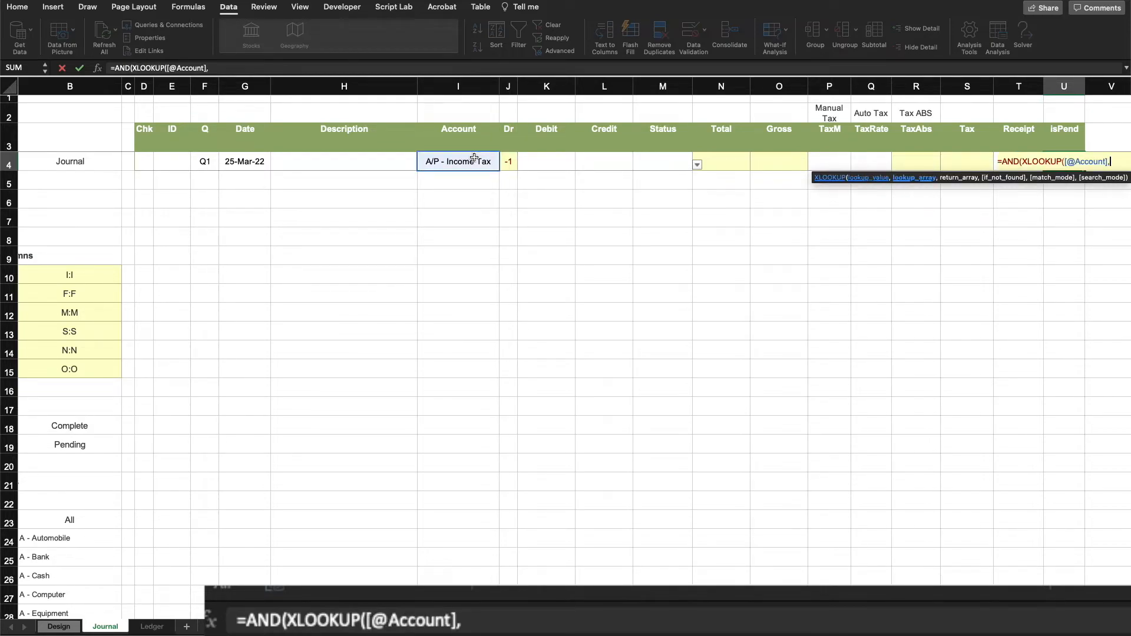
left_click(69, 629)
left_click_drag(652, 162, 640, 465)
type(",")
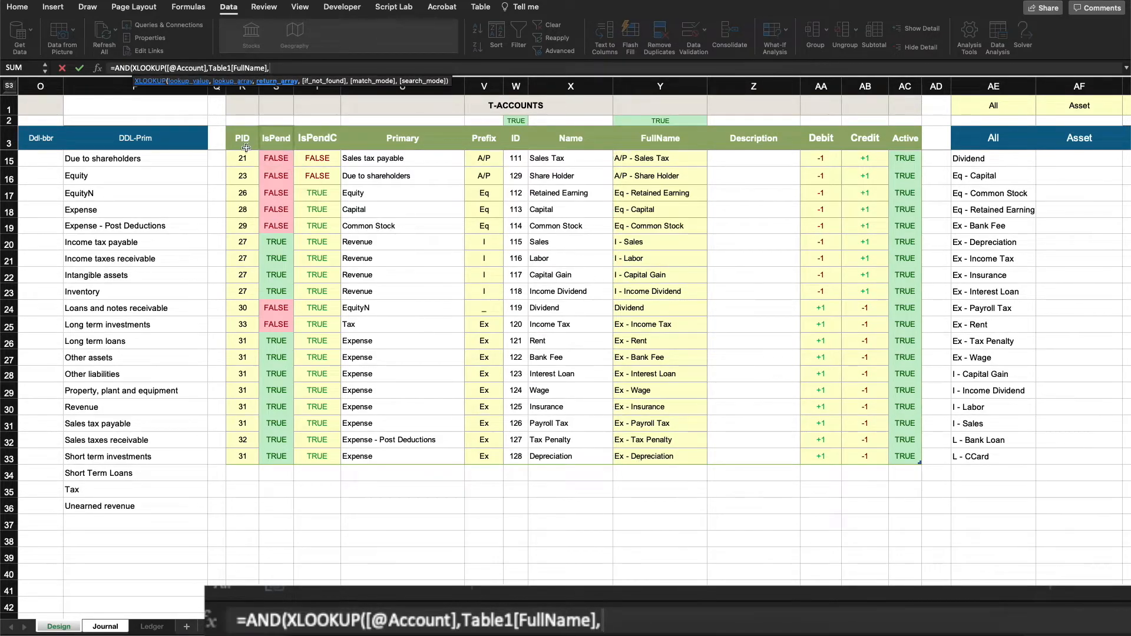
left_click_drag(266, 456, 264, 164)
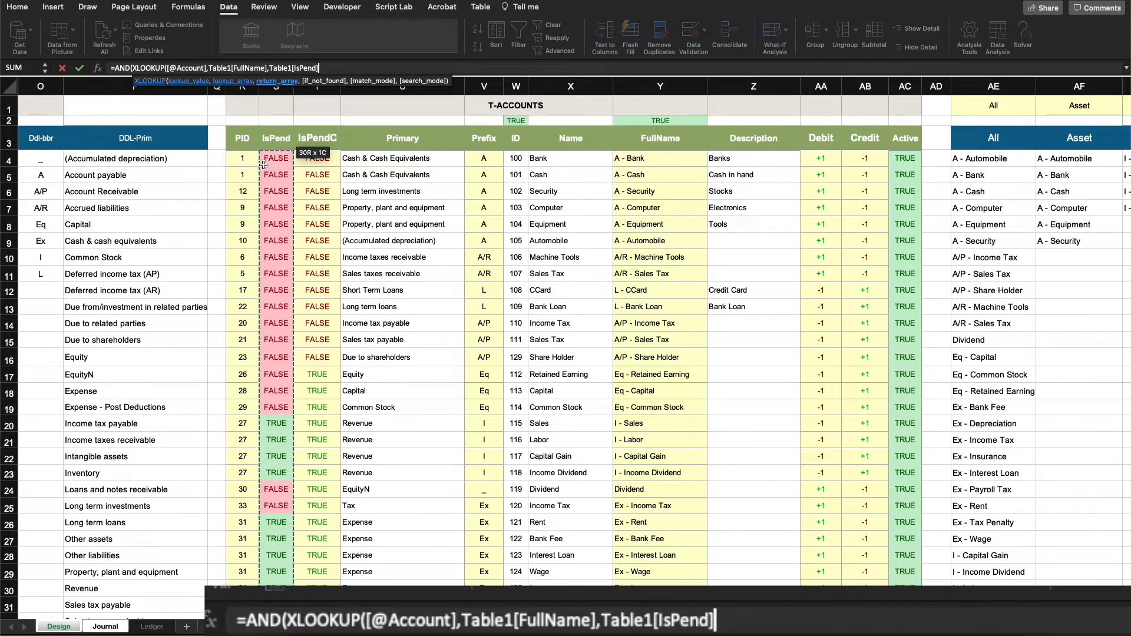
type("),")
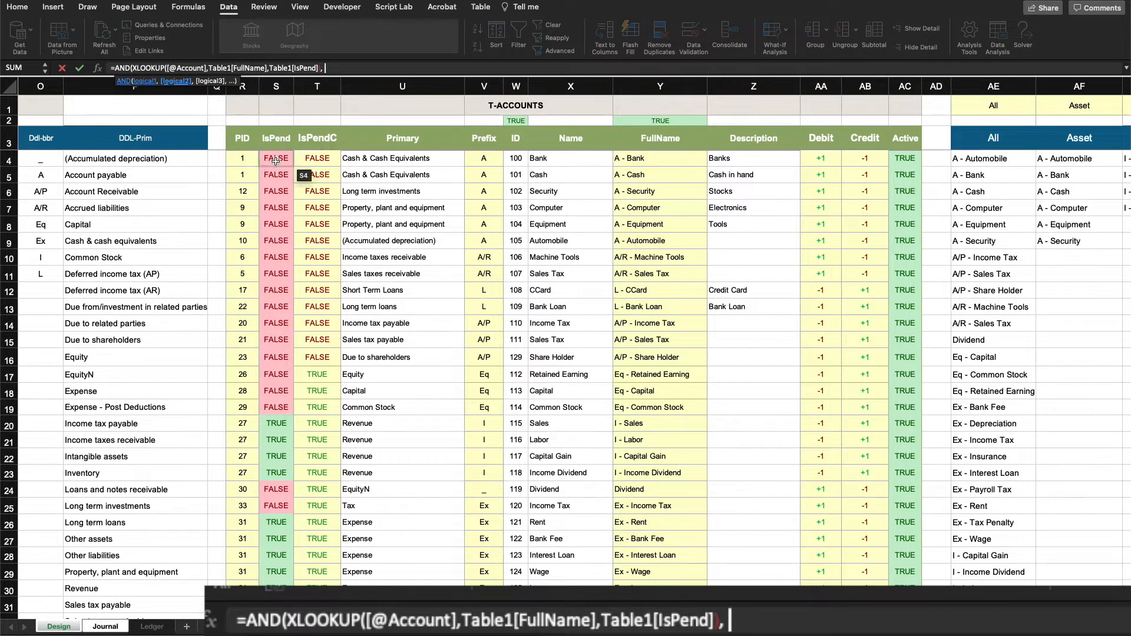
left_click_drag(329, 68, 135, 70)
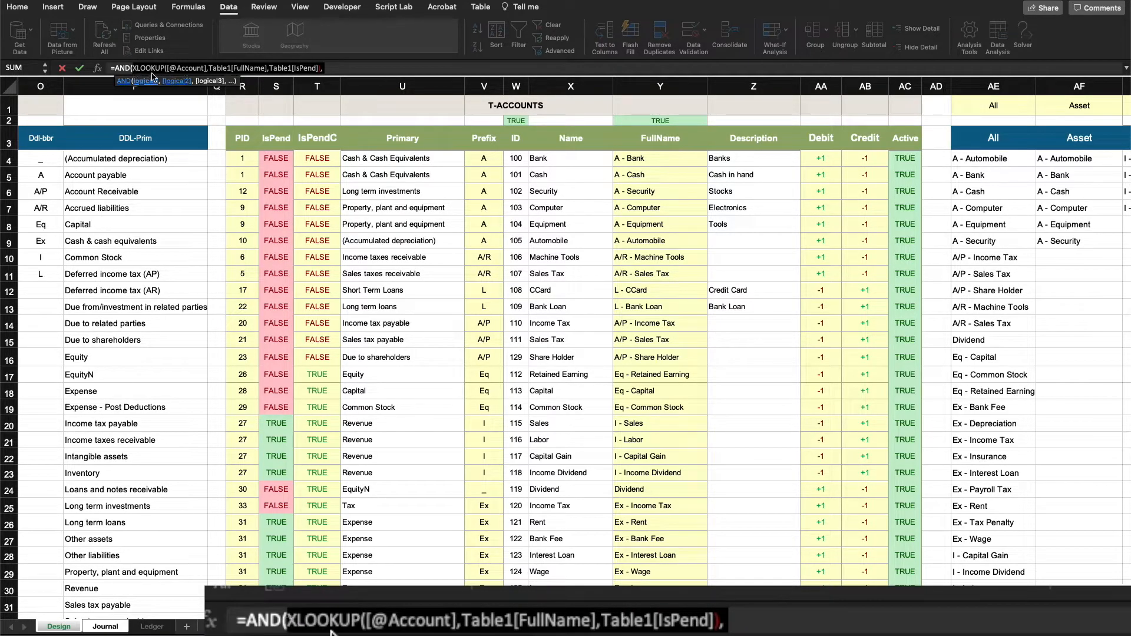
left_click(338, 67)
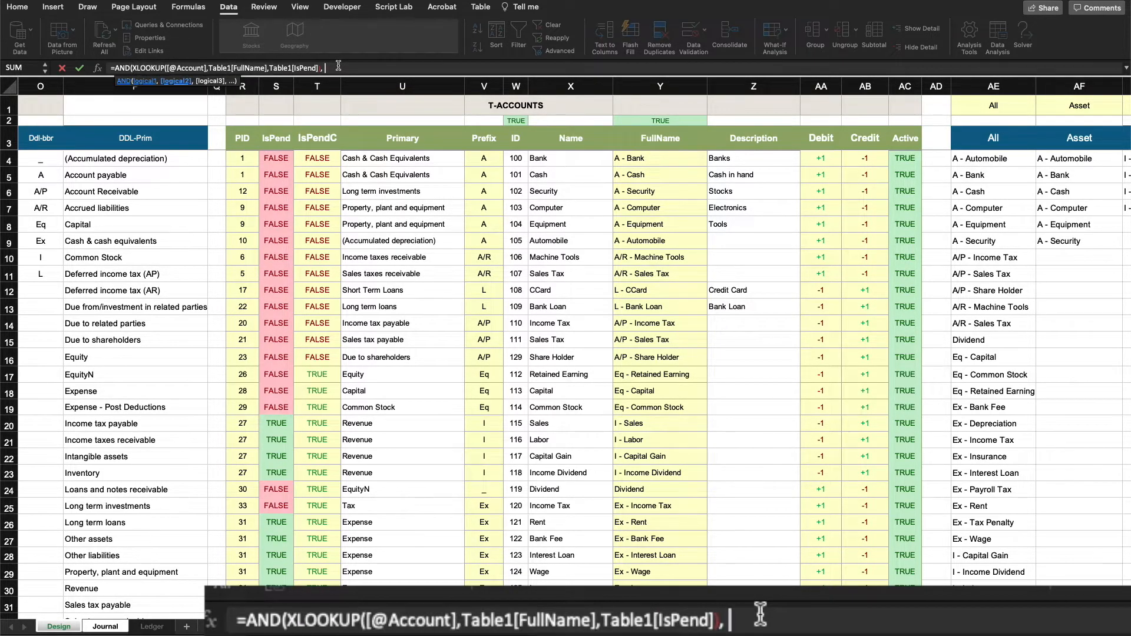
key("super+v")
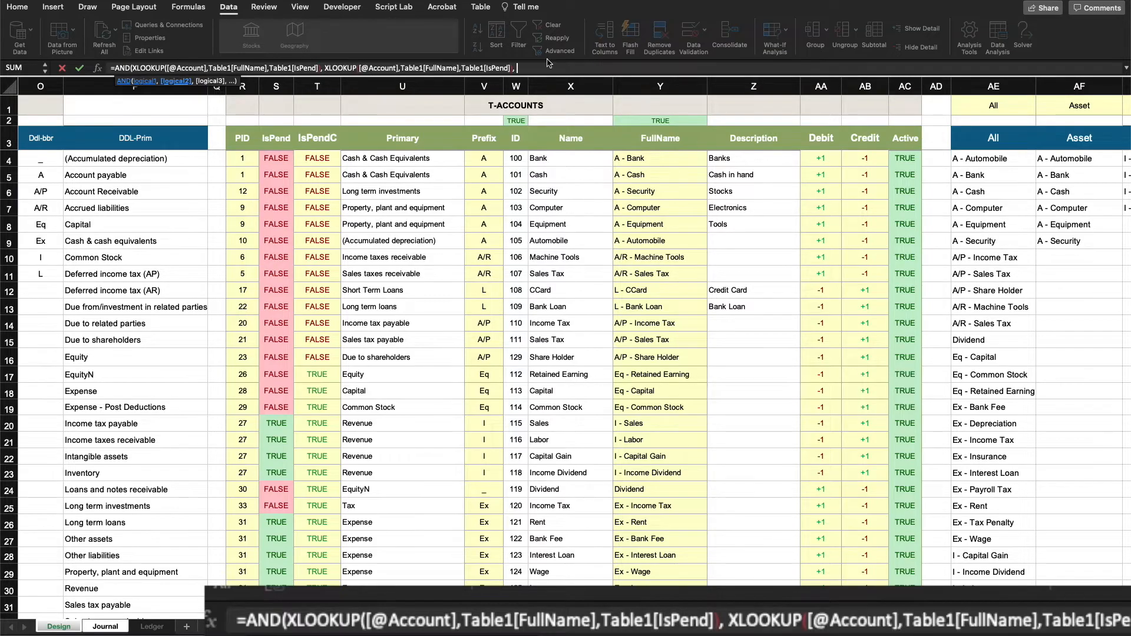
left_click(508, 67)
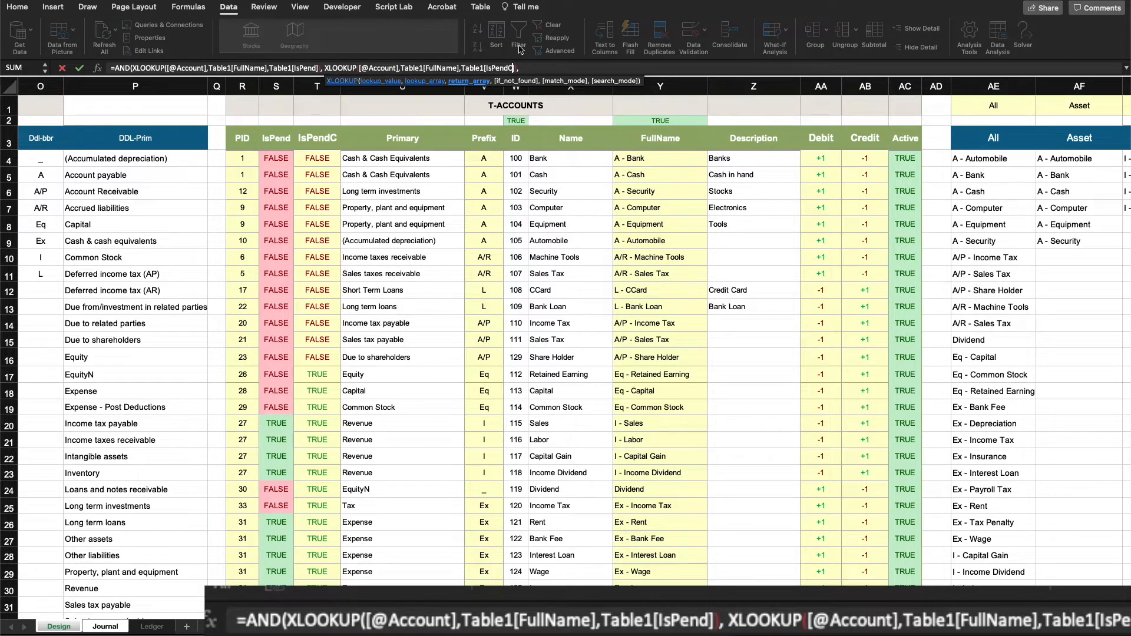
left_click(530, 68)
key("BackSpace")
type(")")
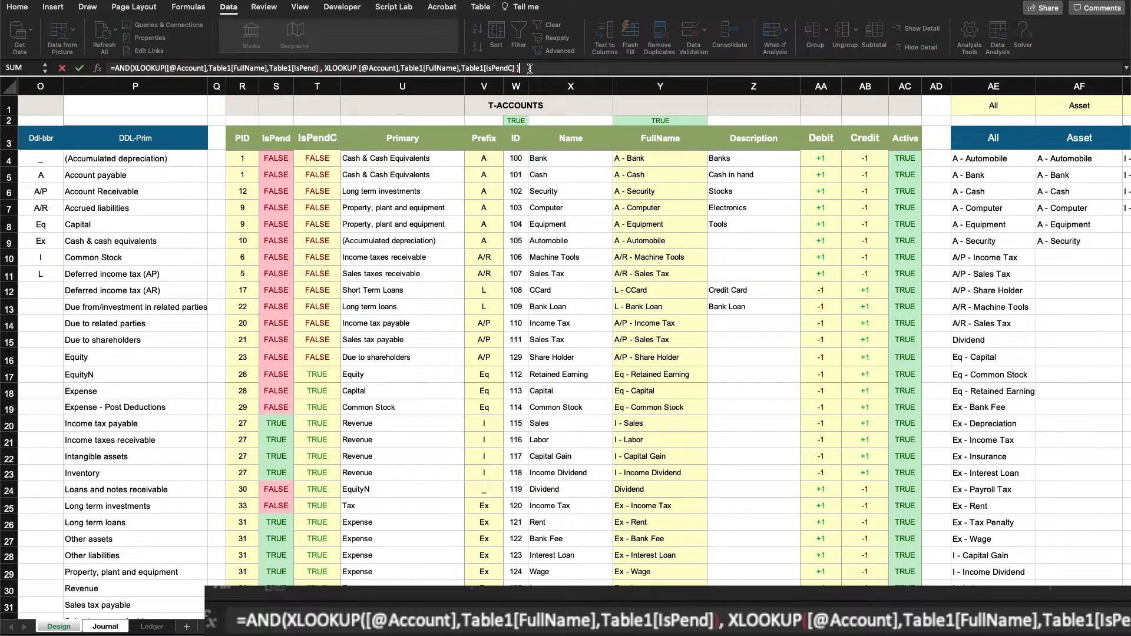
key("Return")
left_click(1011, 253)
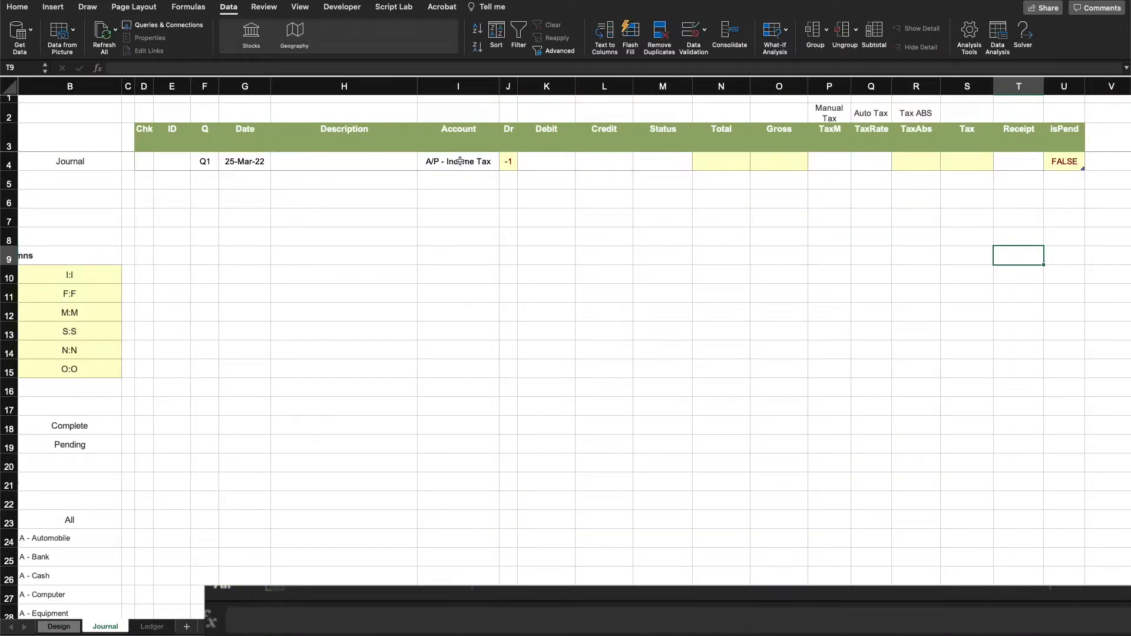
Set the journal row's Account to Ex - Income Tax to test the isPend formula
left_click(1063, 160)
left_click(480, 163)
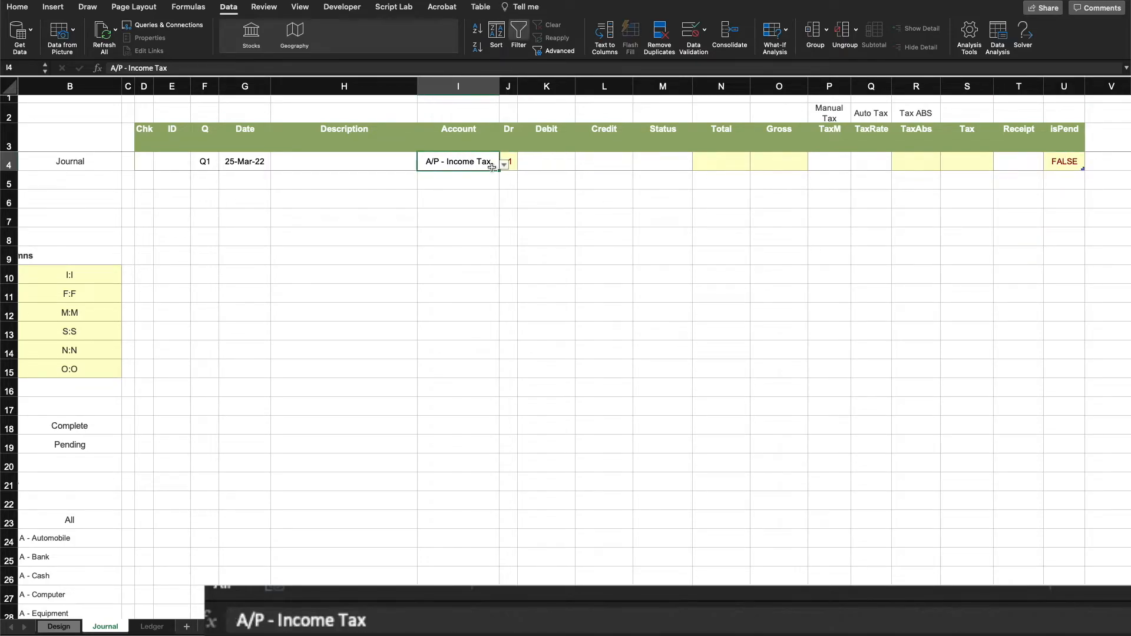
left_click(505, 167)
scroll(483, 247, "down", 5)
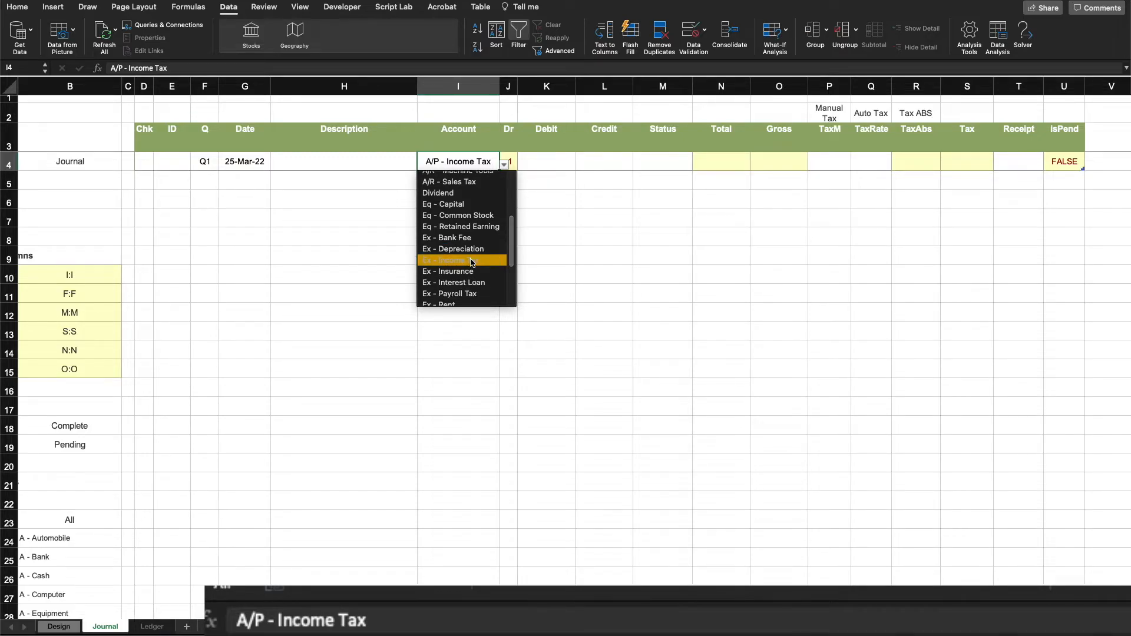
left_click(472, 260)
left_click(637, 282)
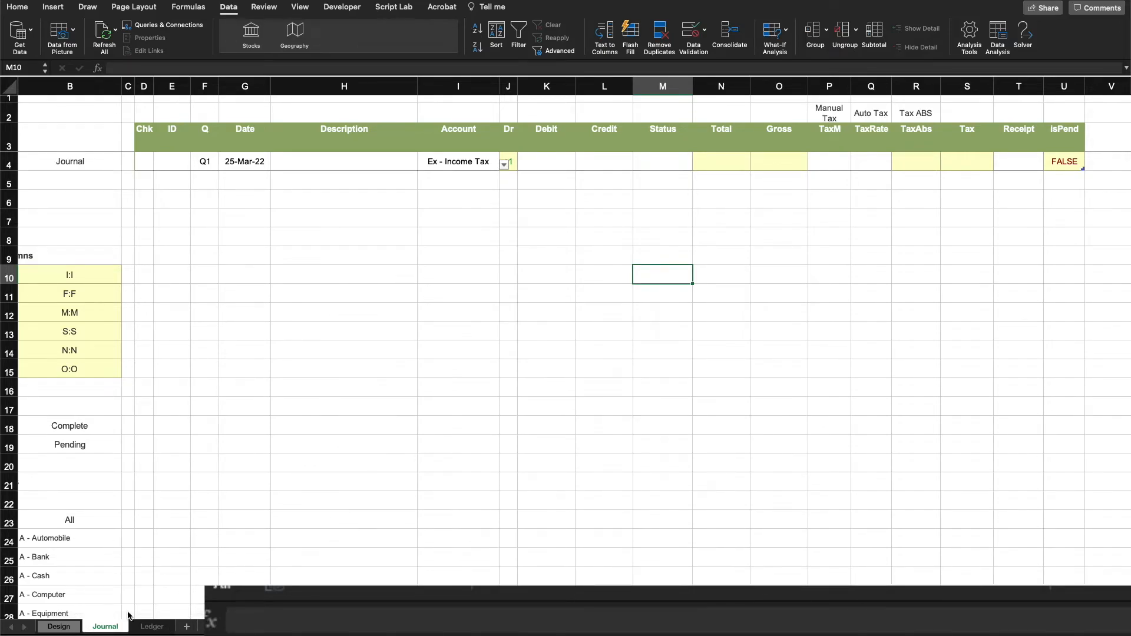
Examine the IsPend and IsPendC flags and the FullName of the Sales account on the Design sheet
left_click(65, 627)
scroll(313, 446, "down", 2)
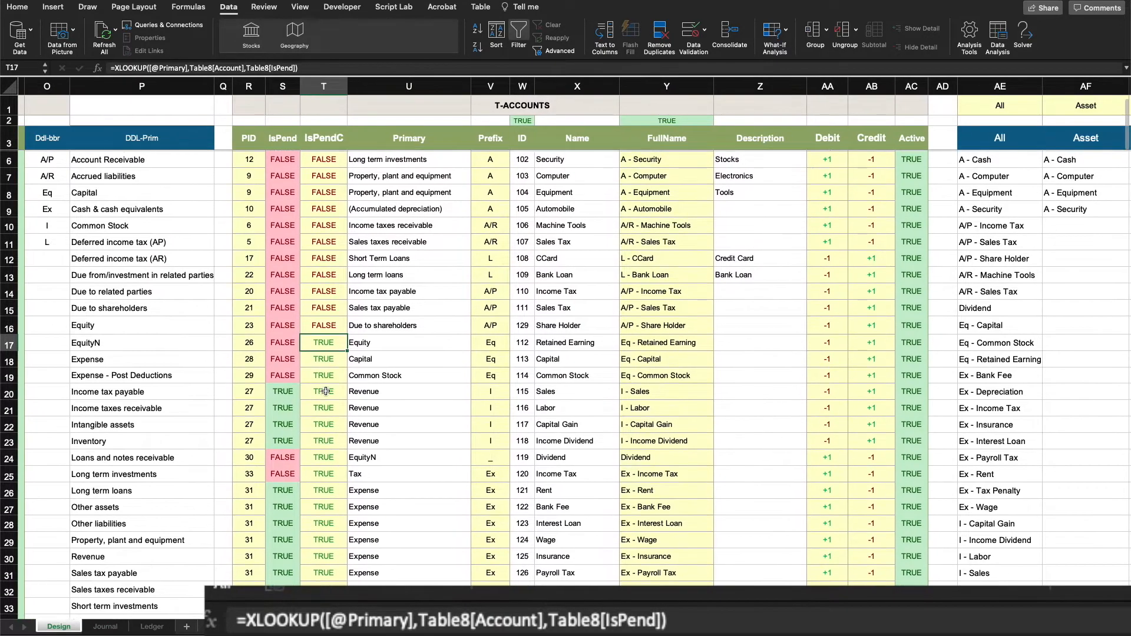
left_click(585, 399)
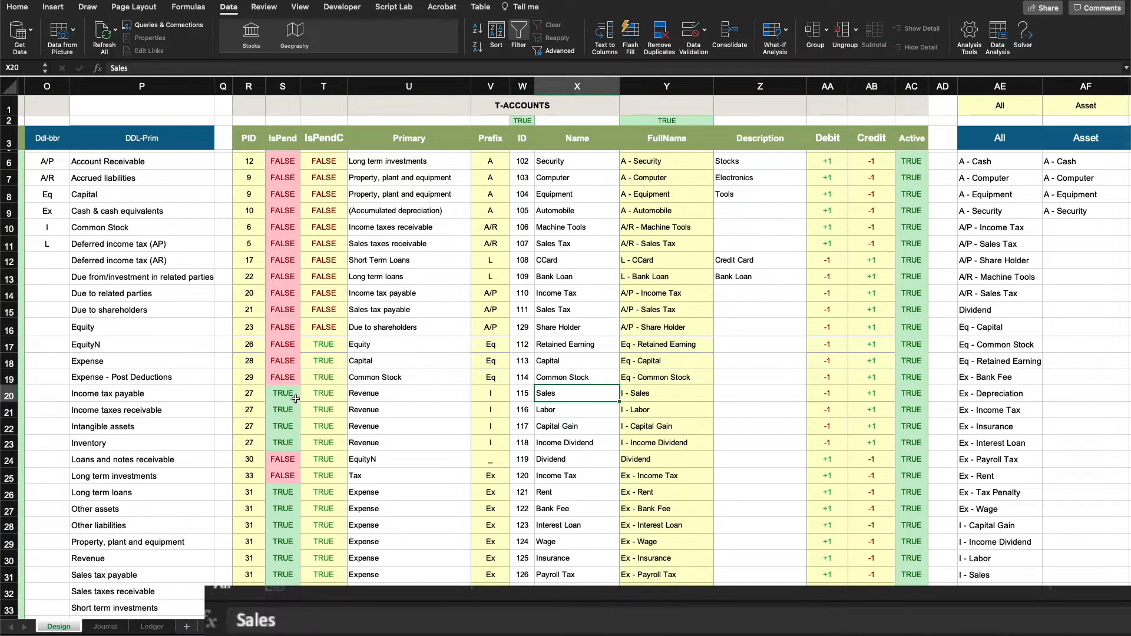
left_click(292, 397)
left_click(324, 394)
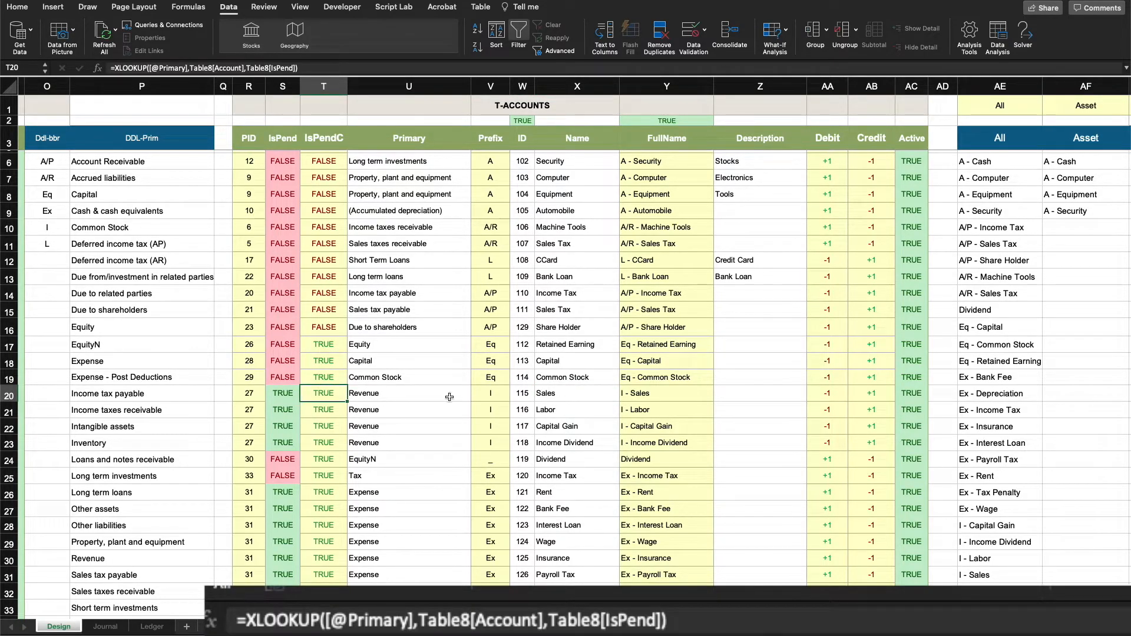
left_click(677, 394)
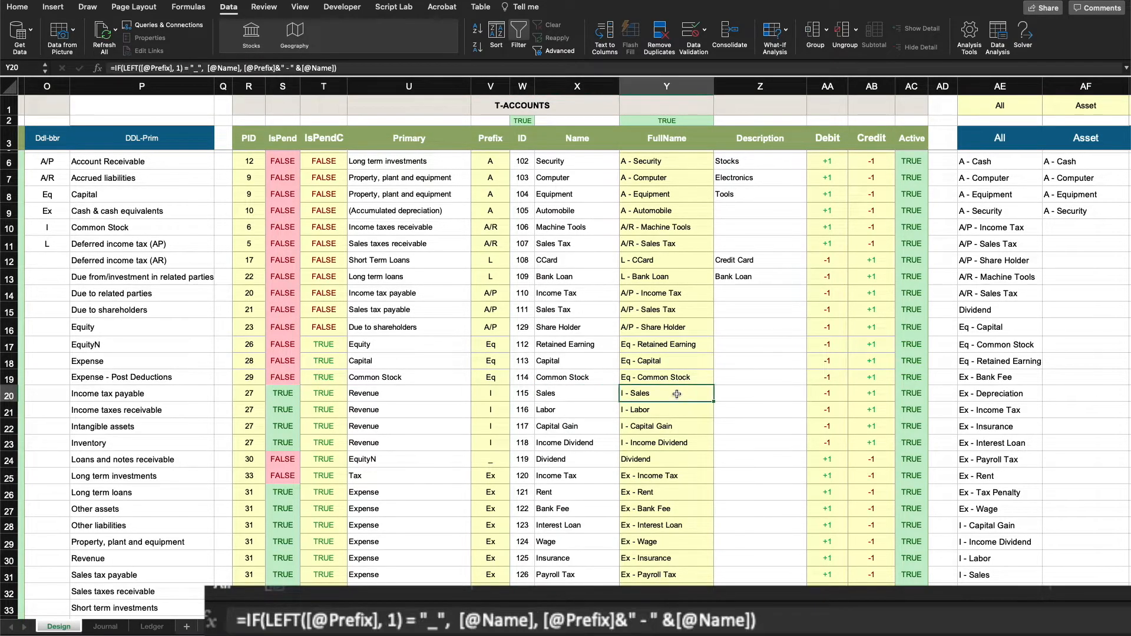
Set the Account of the Journal sheet's row to I - Sales
left_click(106, 627)
left_click(462, 161)
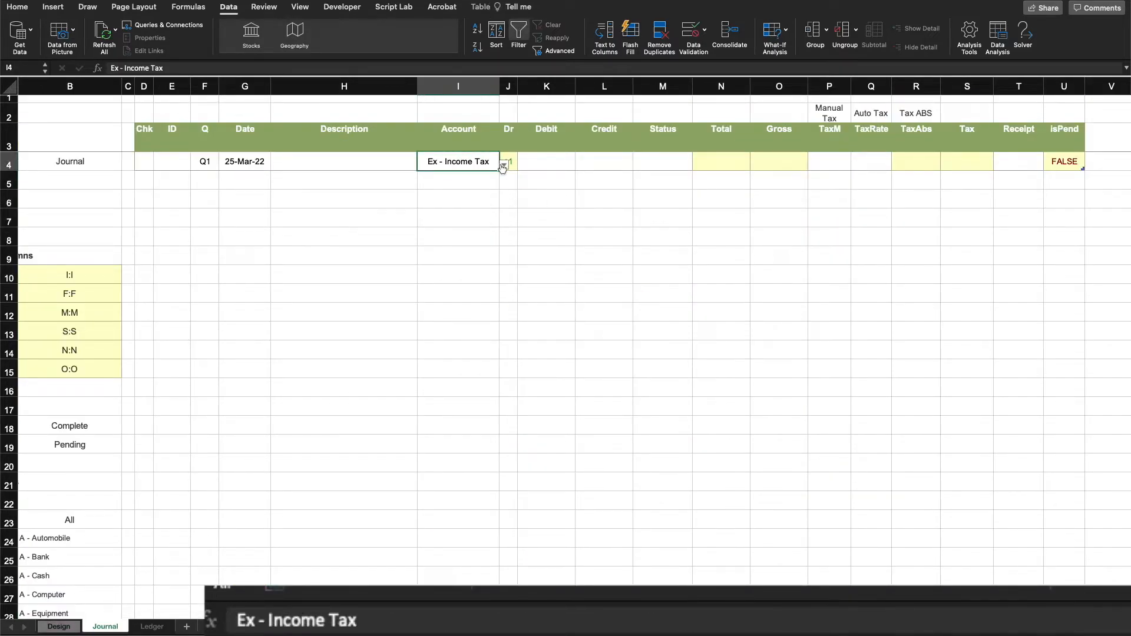
left_click(503, 165)
left_click_drag(512, 210, 511, 282)
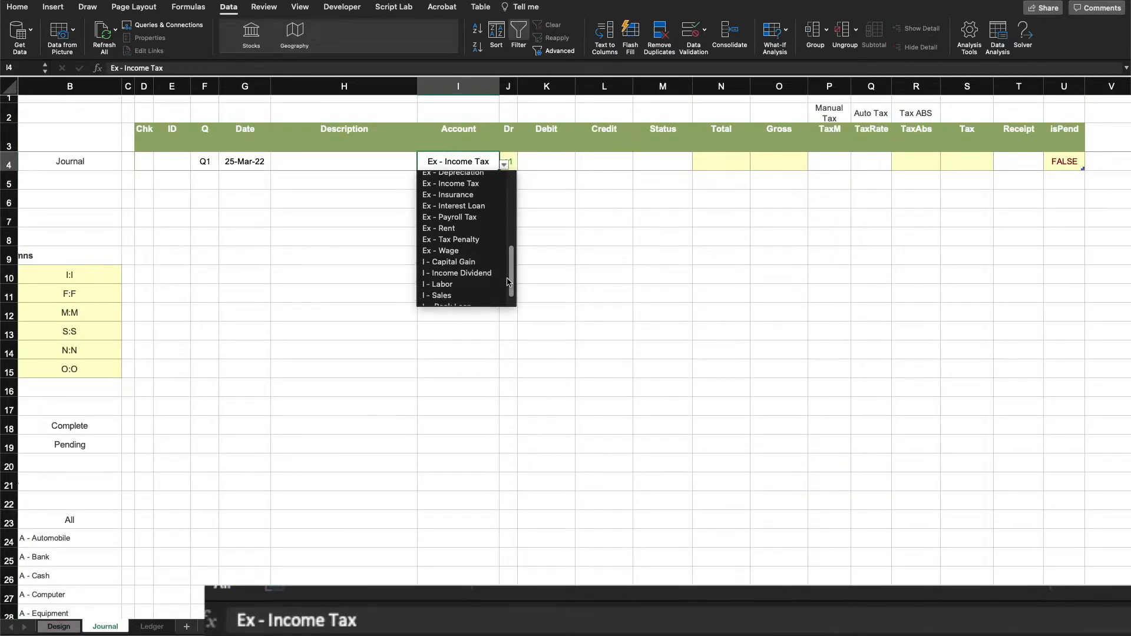
left_click(471, 296)
left_click(657, 298)
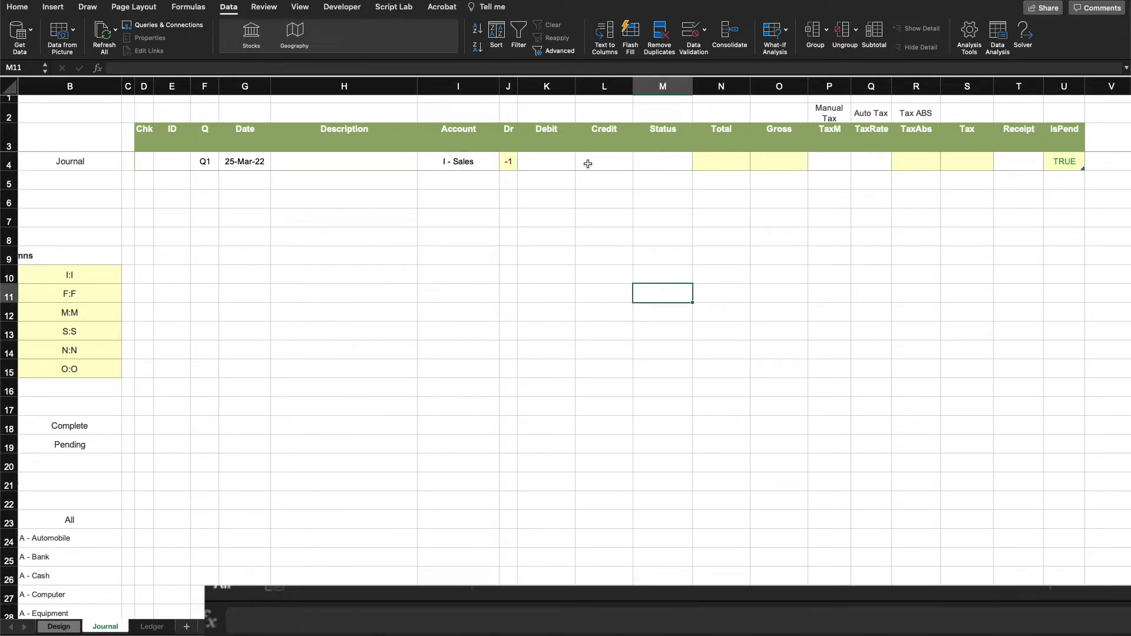
Check which choices the Status cell offers for the I - Sales account without picking one
left_click(663, 161)
left_click(697, 165)
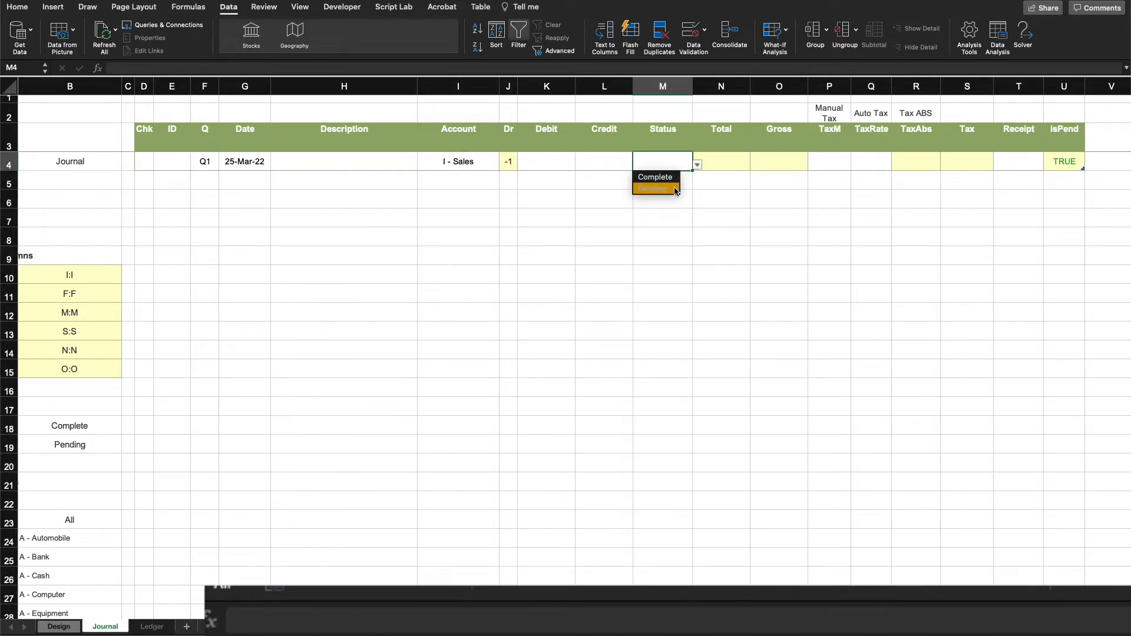
key("Escape")
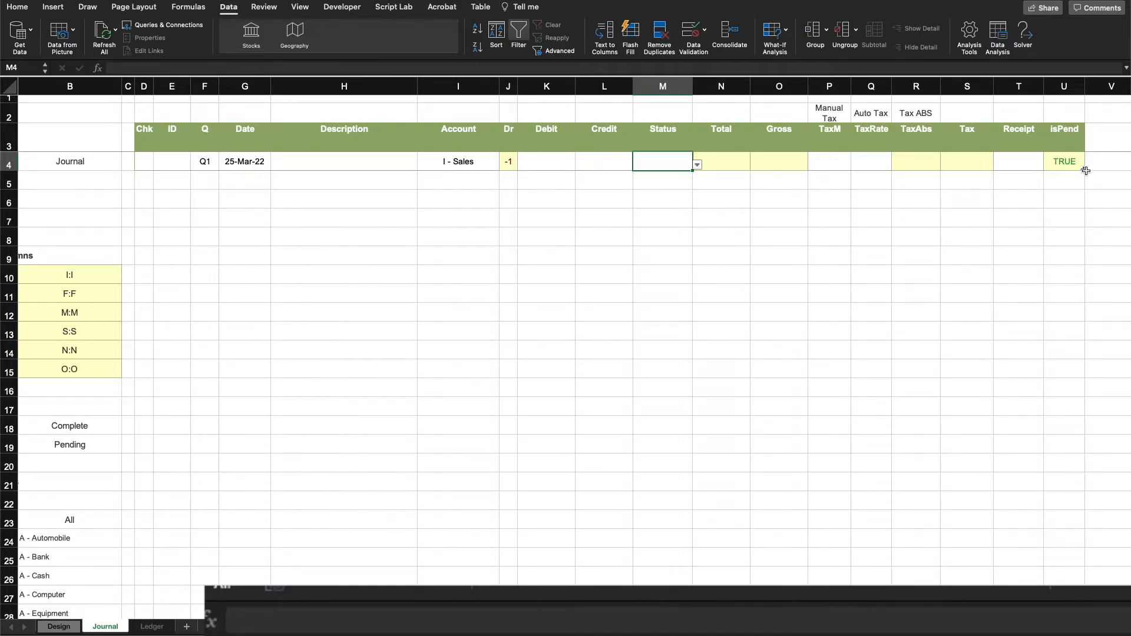
left_click(719, 236)
left_click(783, 164)
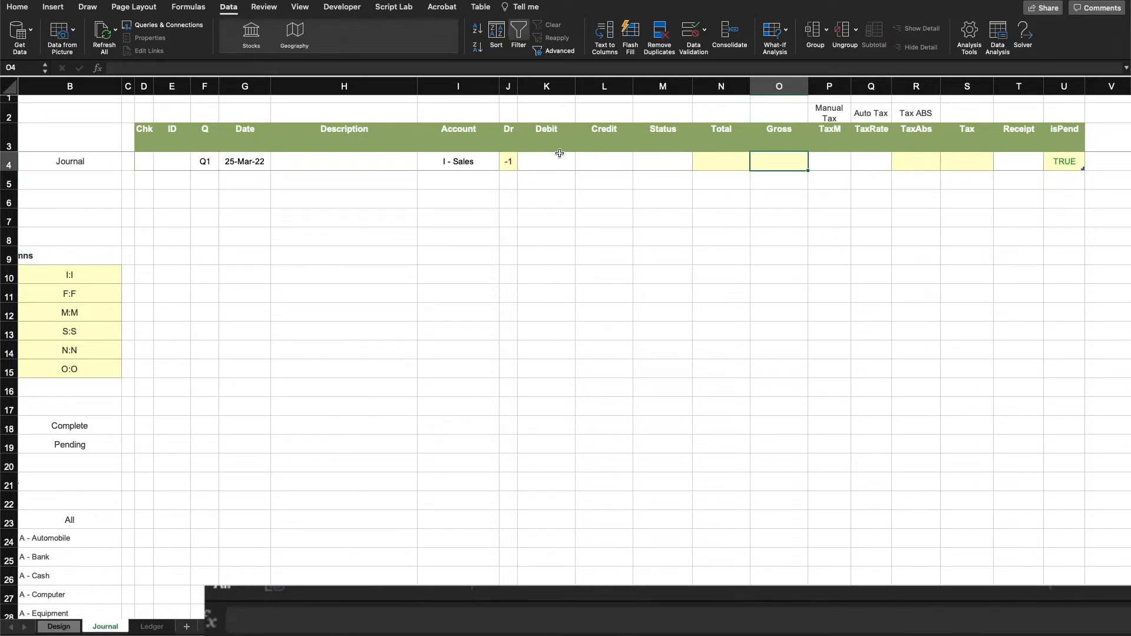
left_click(542, 160)
left_click(623, 157)
left_click(553, 163)
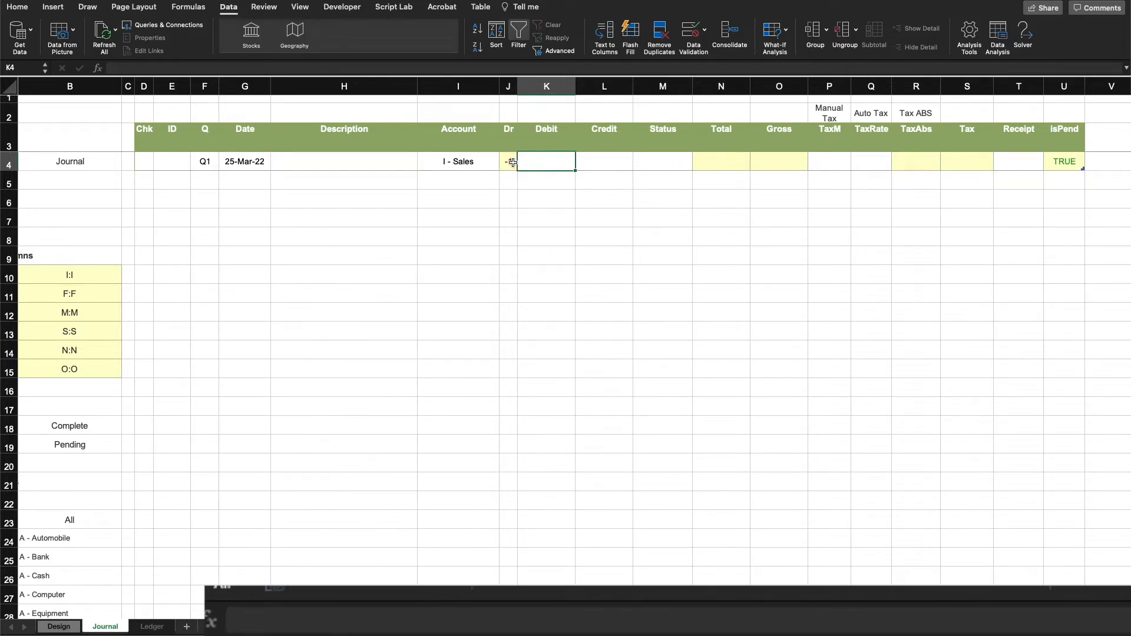
left_click(788, 158)
type("=")
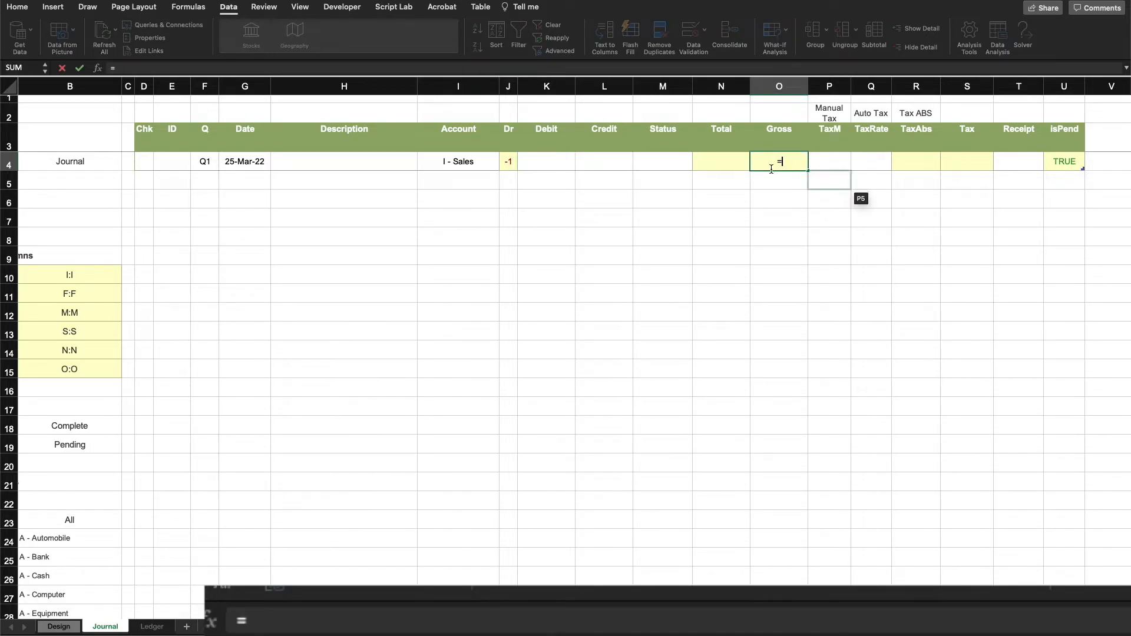
left_click(554, 164)
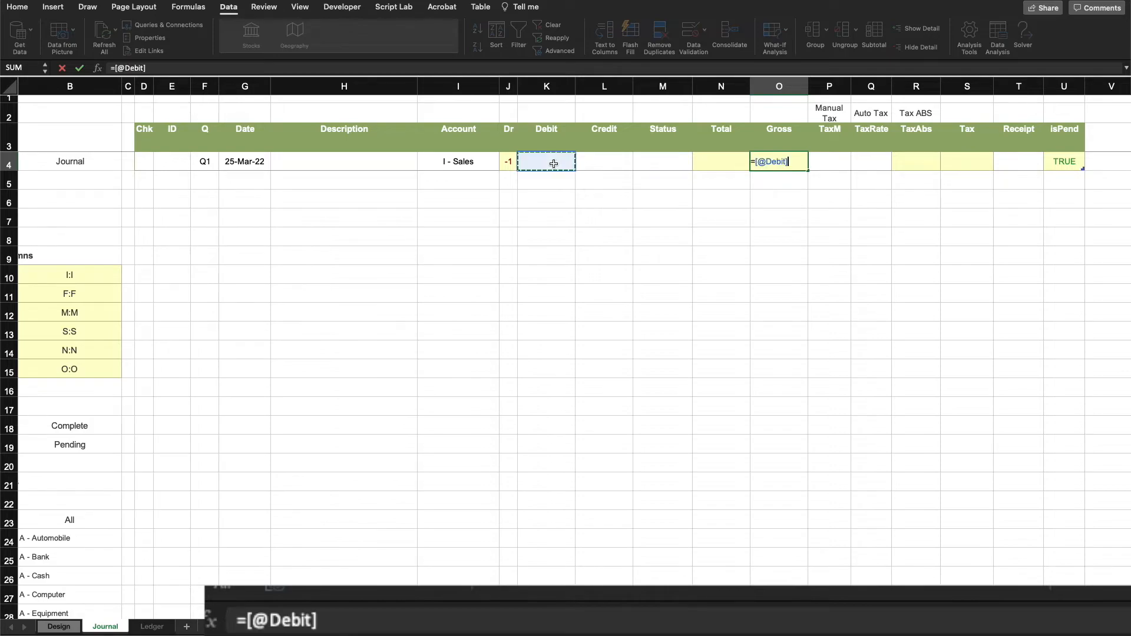
type("*")
left_click(510, 159)
type("+[@Credit")
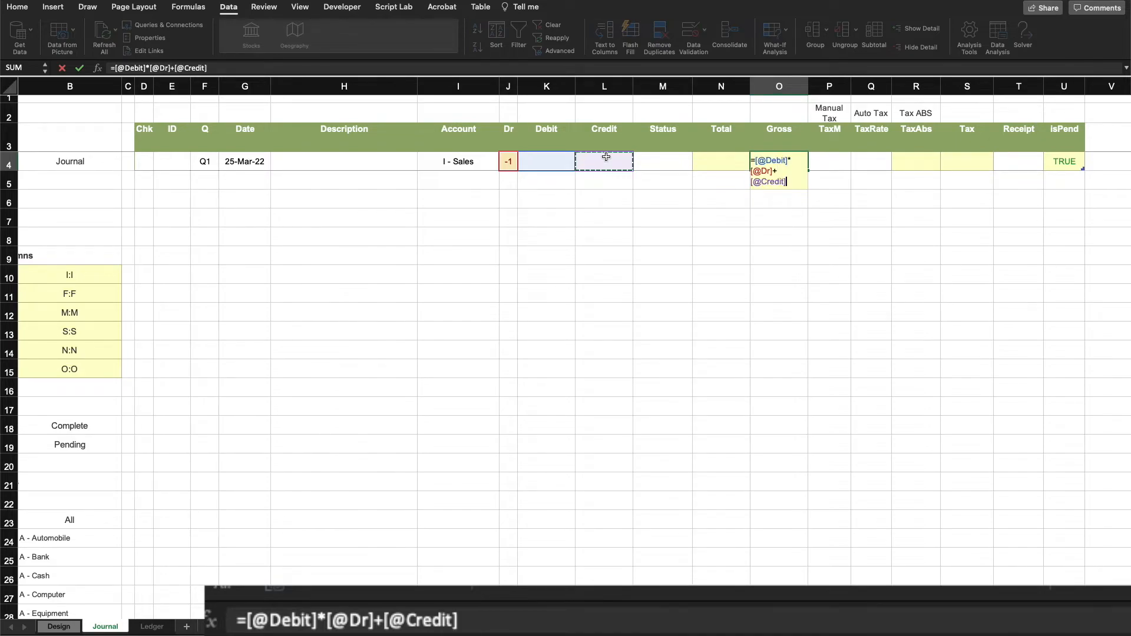
type("*(-")
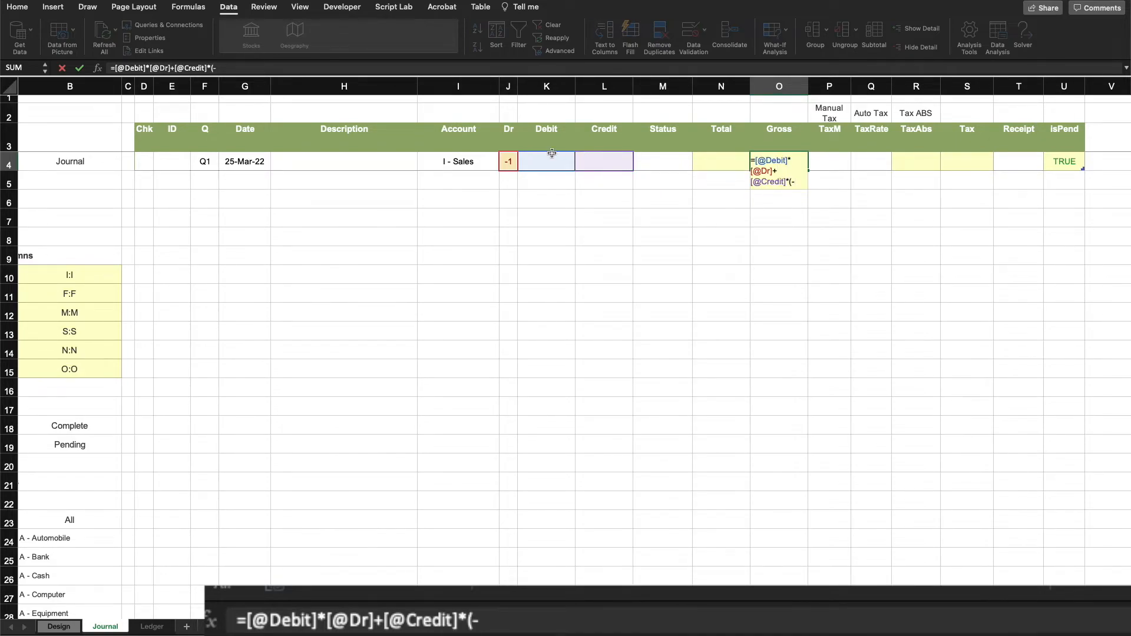
left_click(511, 158)
type(")")
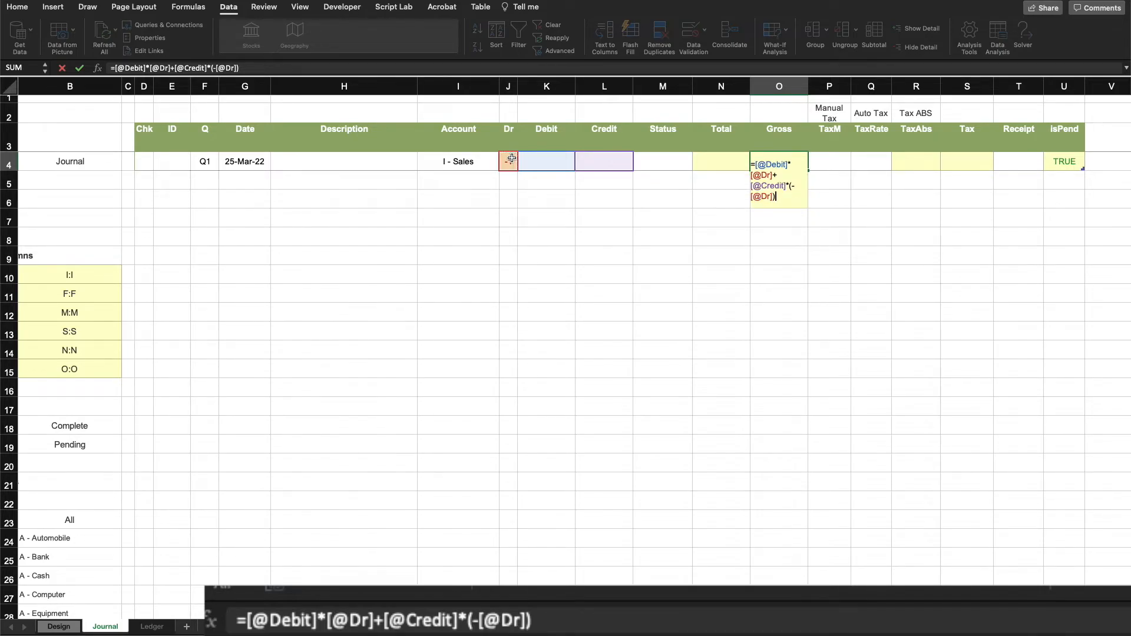
key("Return")
left_click(722, 274)
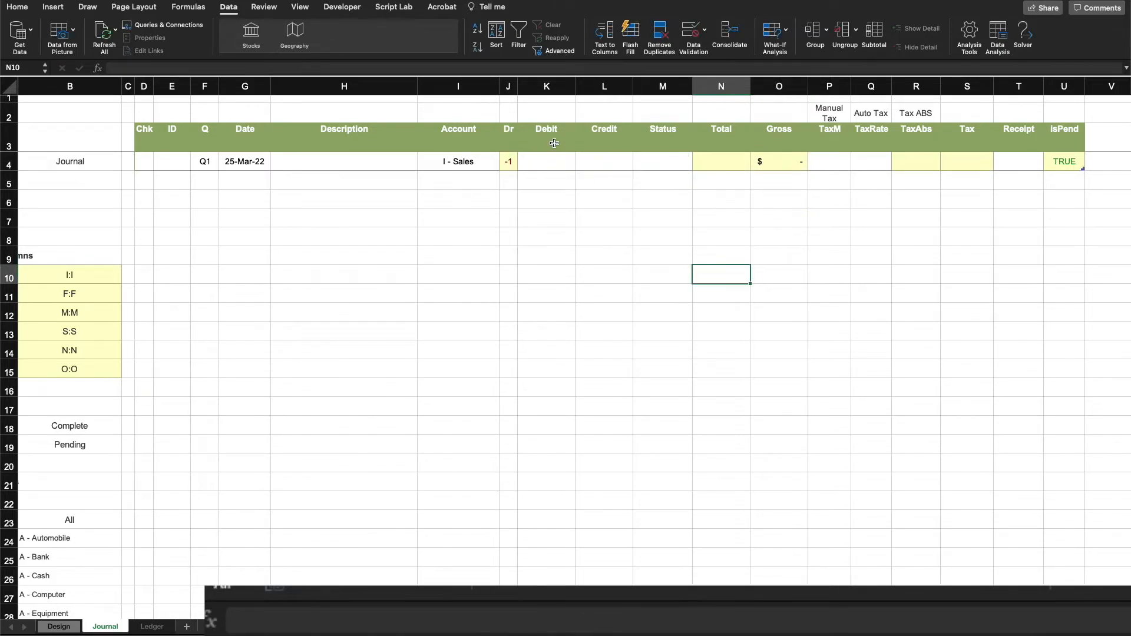
Test the Gross formula with a Credit of 100, and with that amount cleared and a Debit of 100 instead
left_click(603, 159)
type("100")
key("Return")
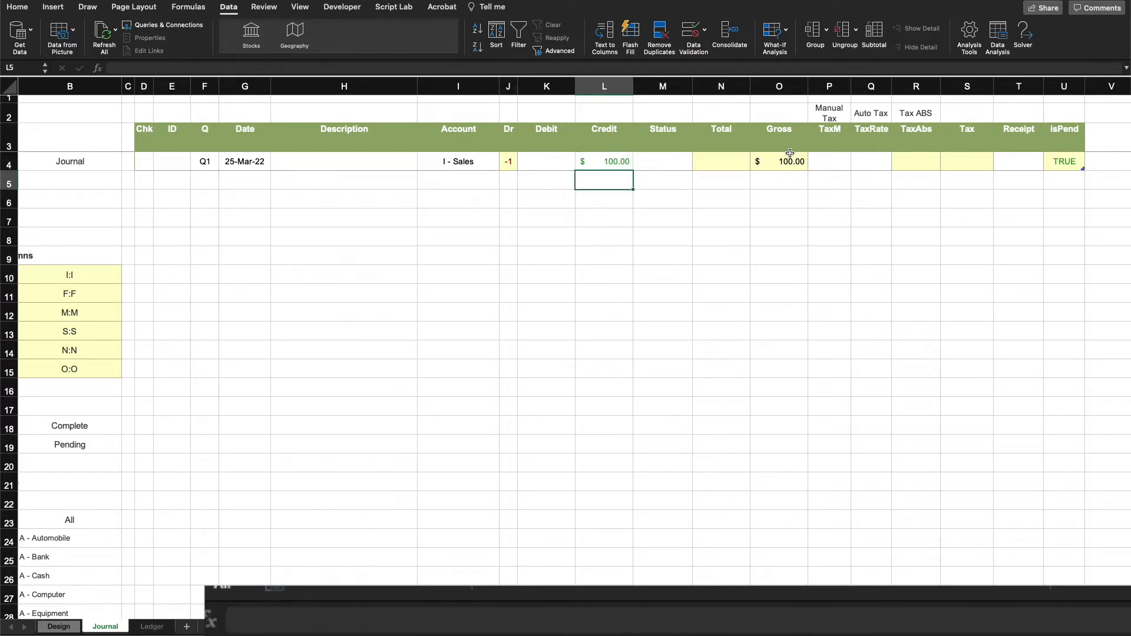
left_click(602, 164)
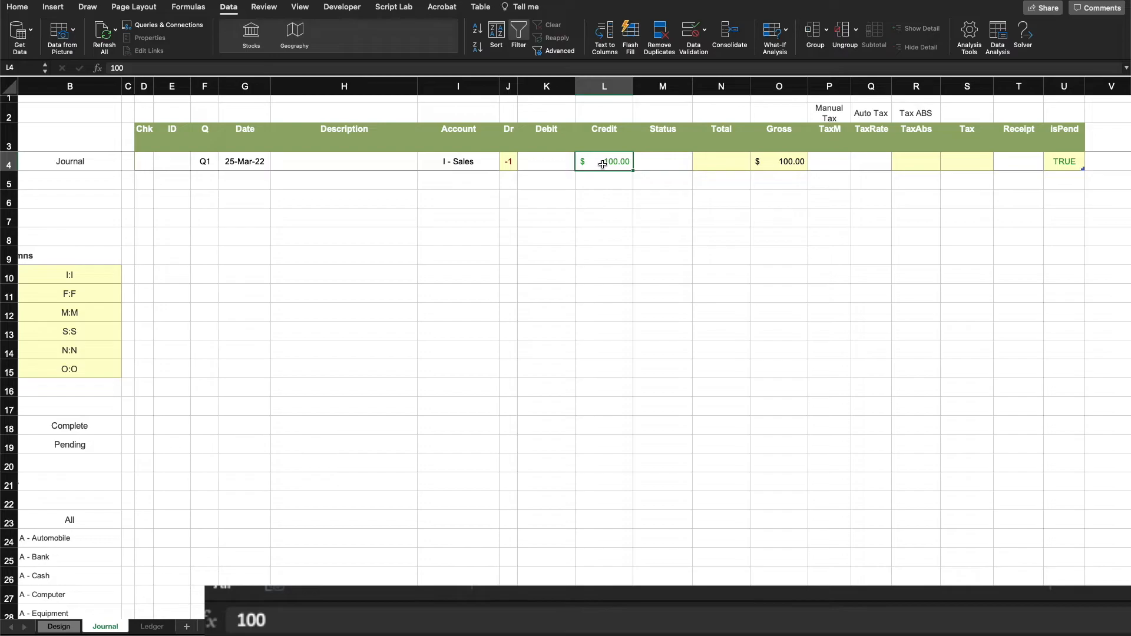
key("Delete")
key("Left")
type("100")
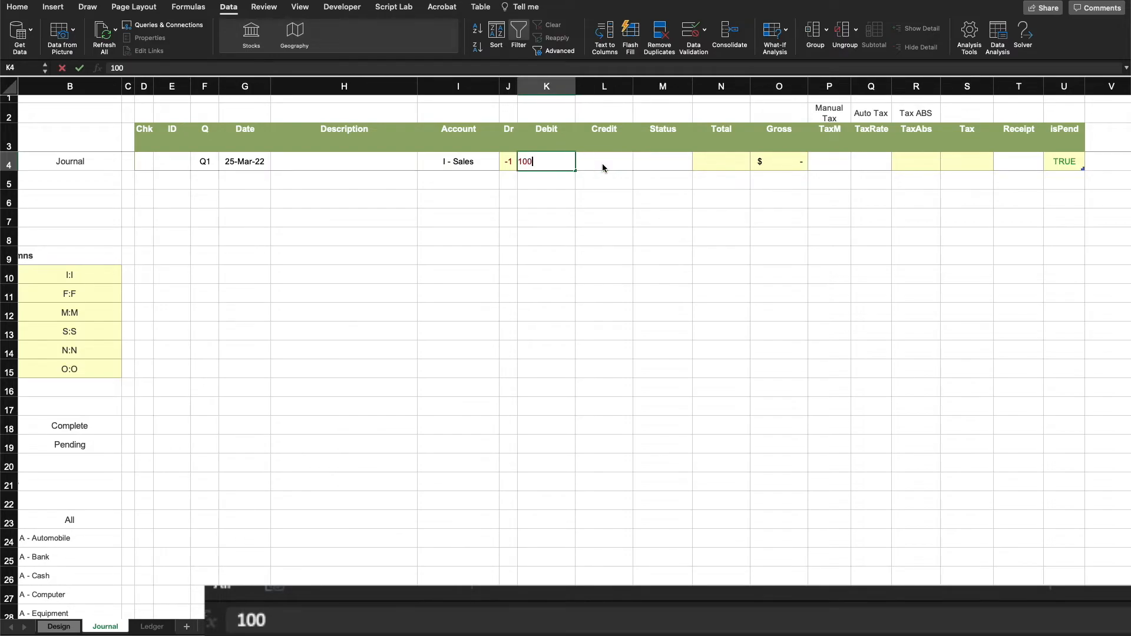
key("Return")
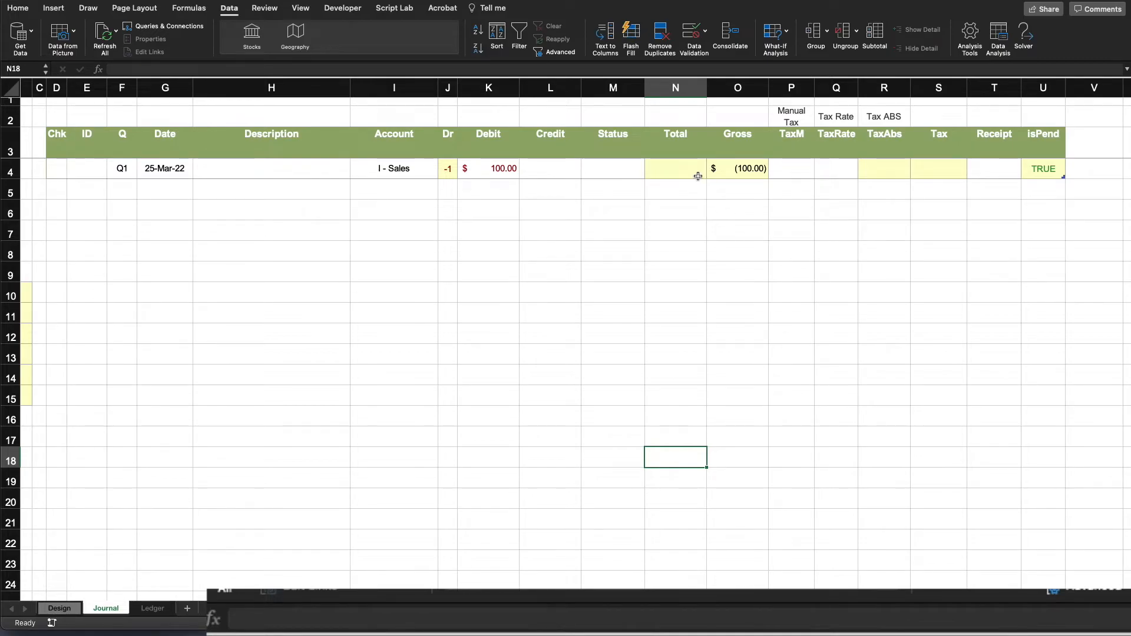
Clear the journal row's Debit amount and enter 113 as its Credit
left_click(951, 170)
left_click(956, 237)
left_click(506, 174)
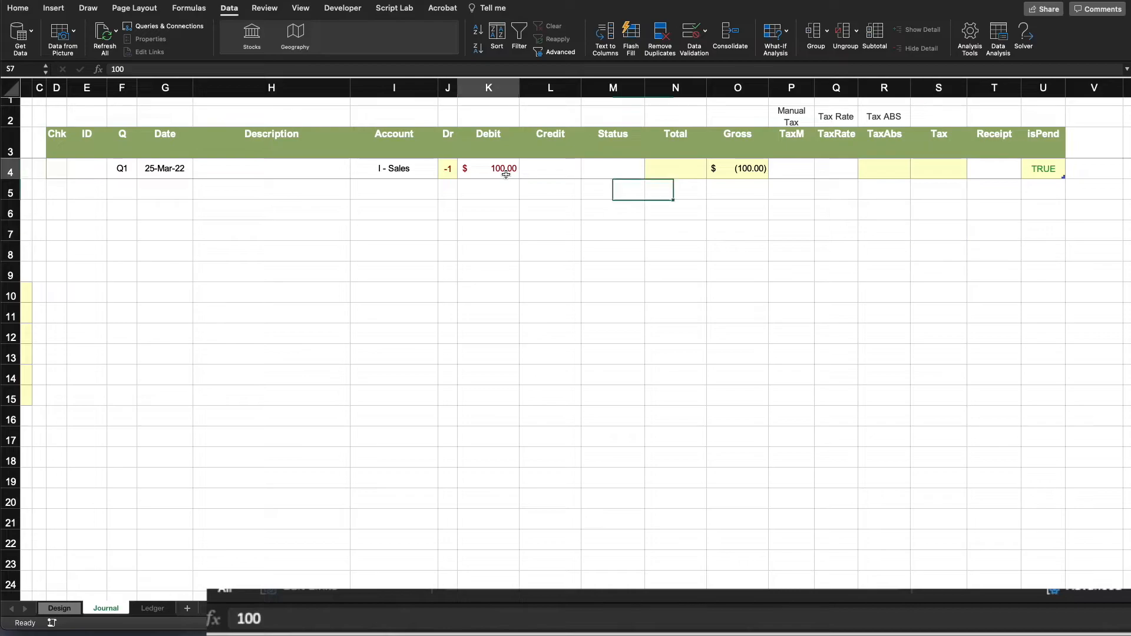
key("Delete")
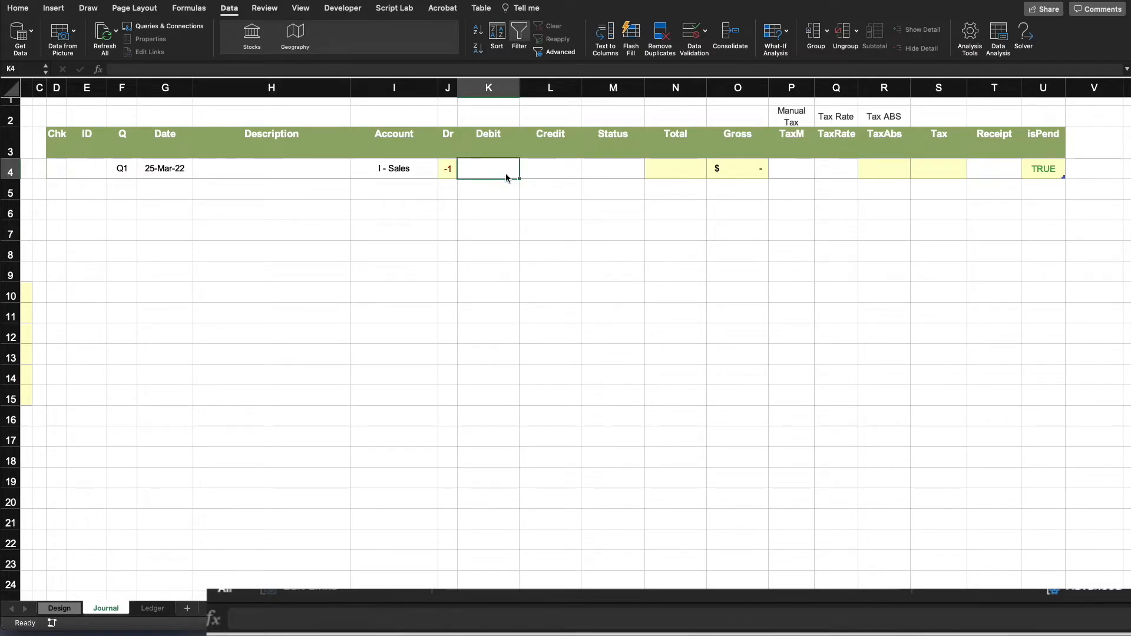
key("Tab")
type("113")
key("Return")
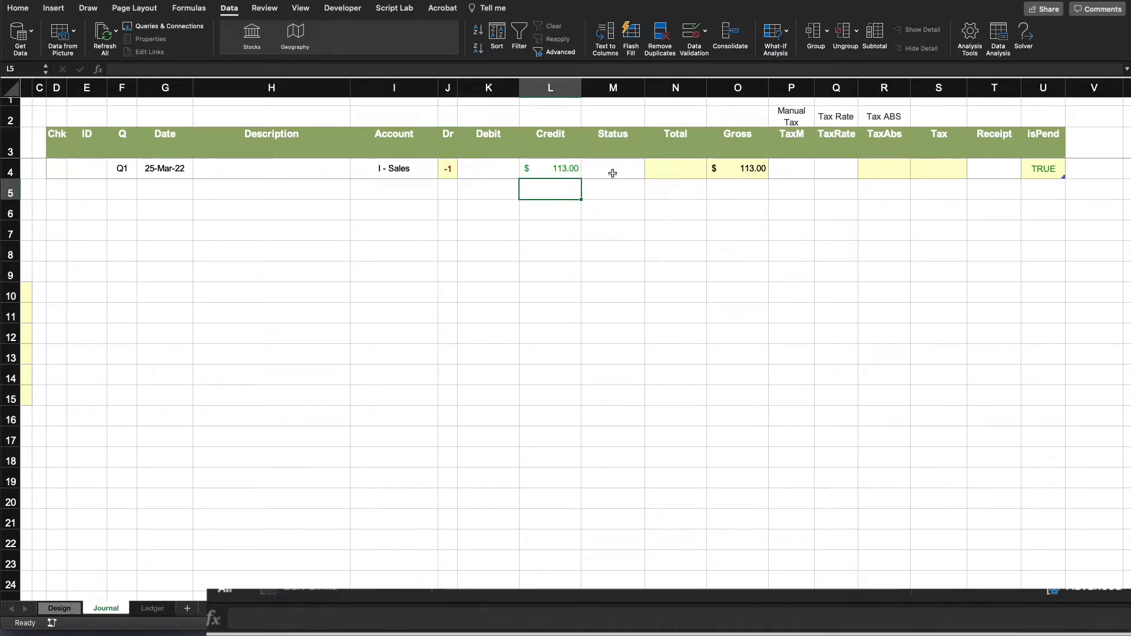
left_click(949, 172)
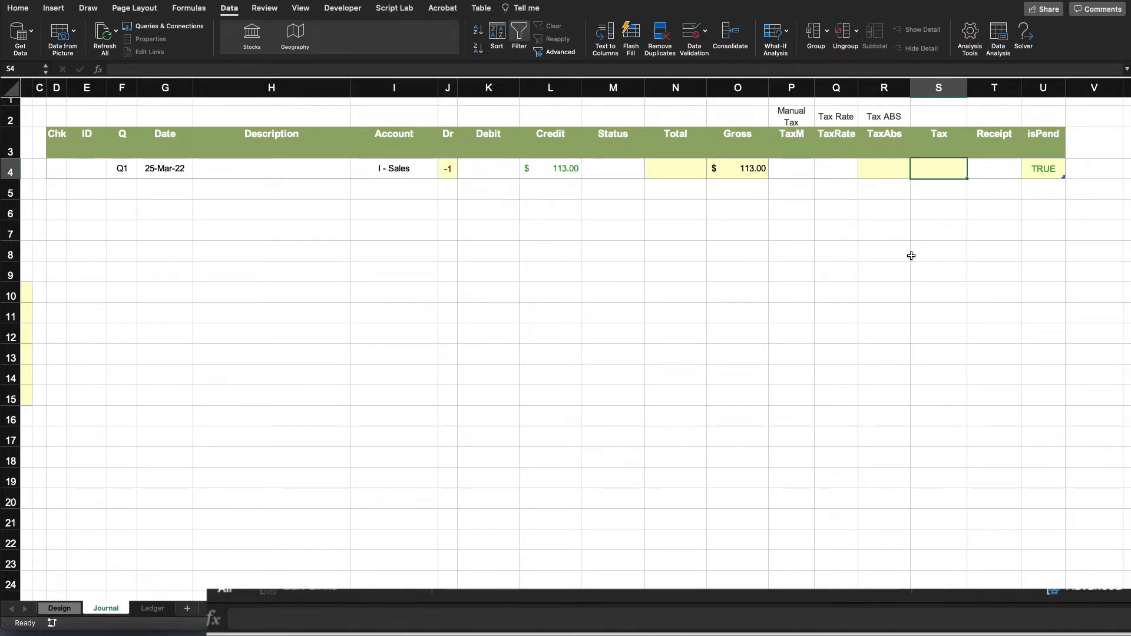
left_click(878, 265)
left_click_drag(790, 167, 828, 169)
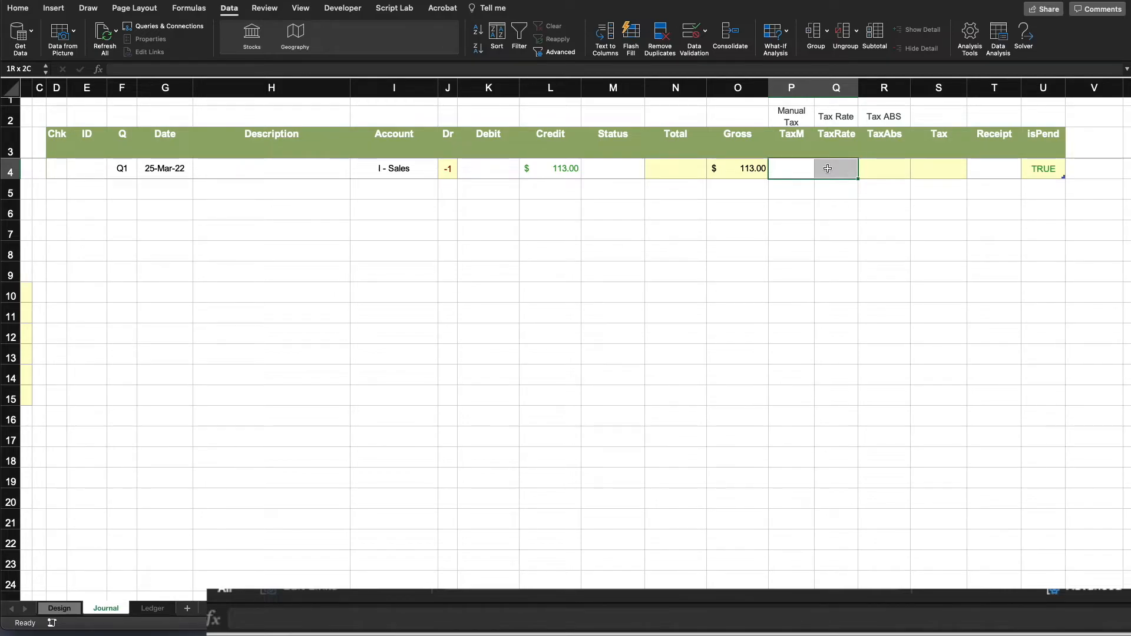
left_click_drag(828, 169, 828, 169)
left_click(790, 165)
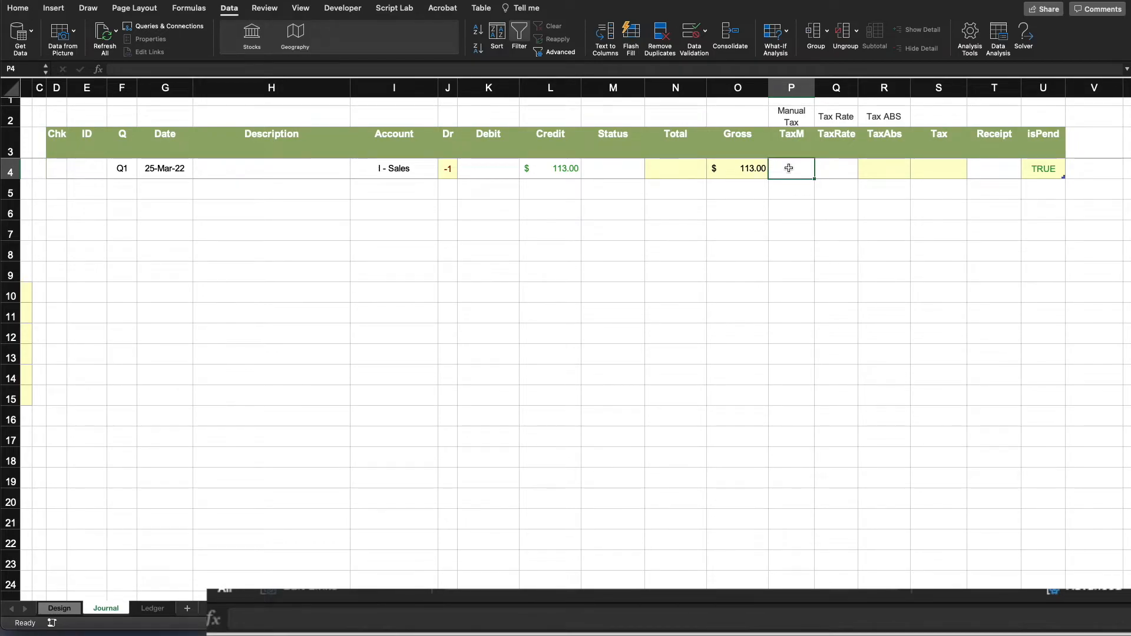
left_click(843, 170)
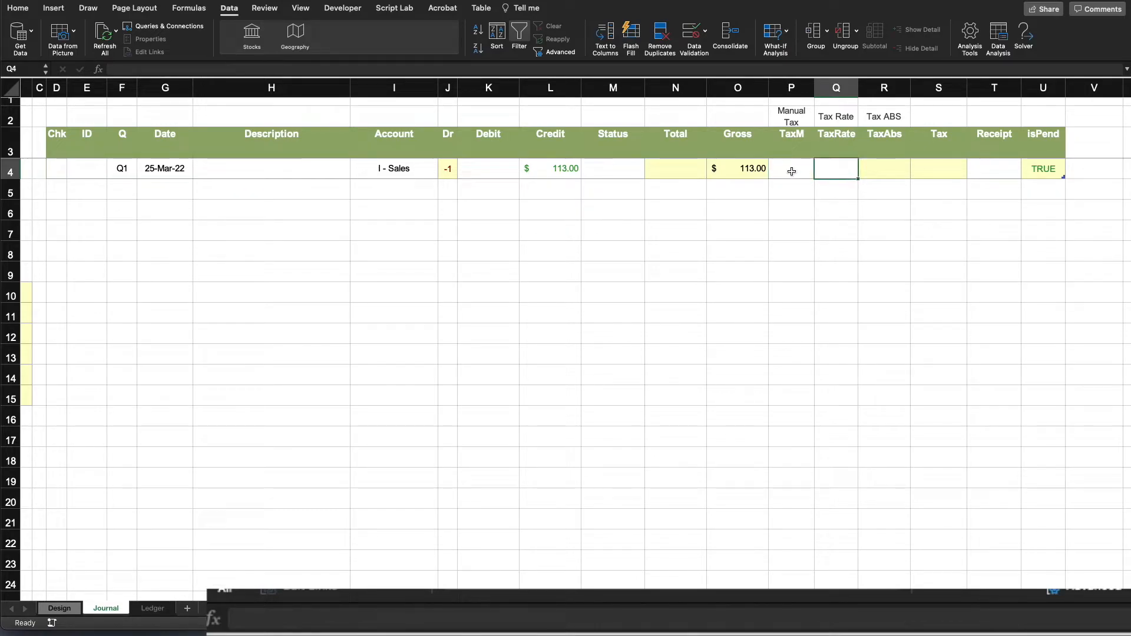
left_click(748, 167)
left_click(942, 169)
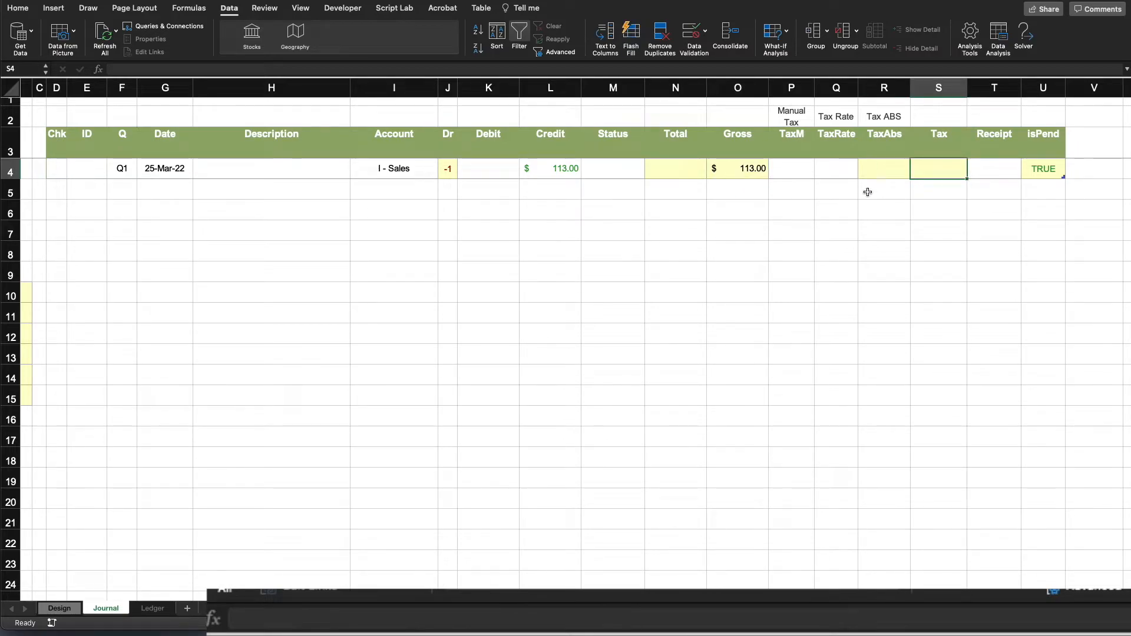
Check the data validation criteria and error alert set on the journal row's TaxM and TaxRate cells
left_click_drag(801, 169, 845, 166)
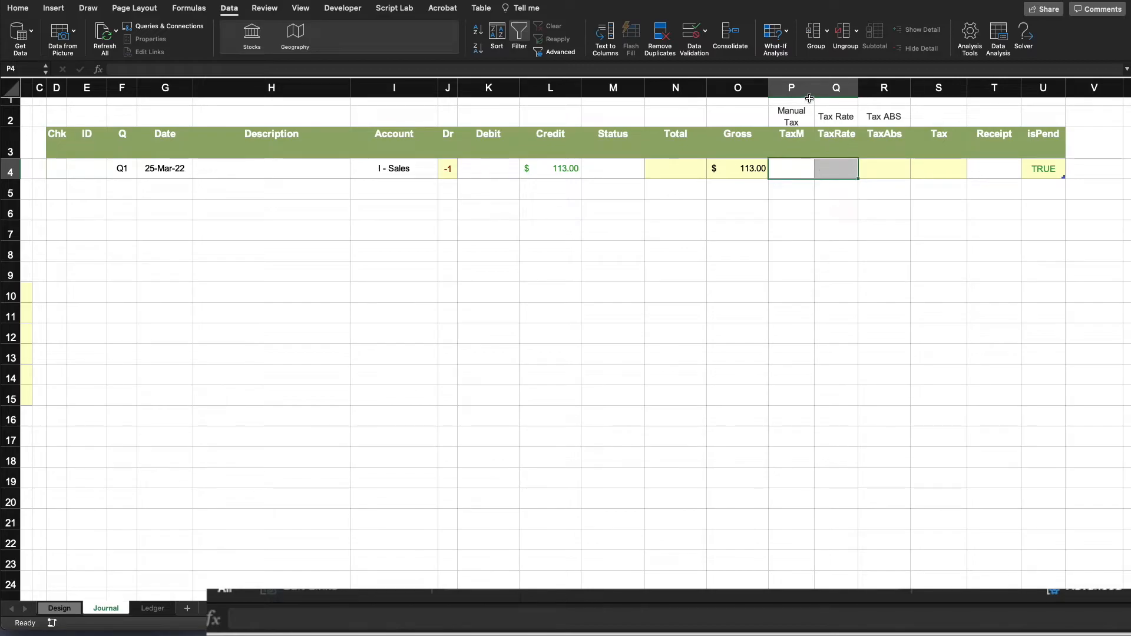
left_click(696, 37)
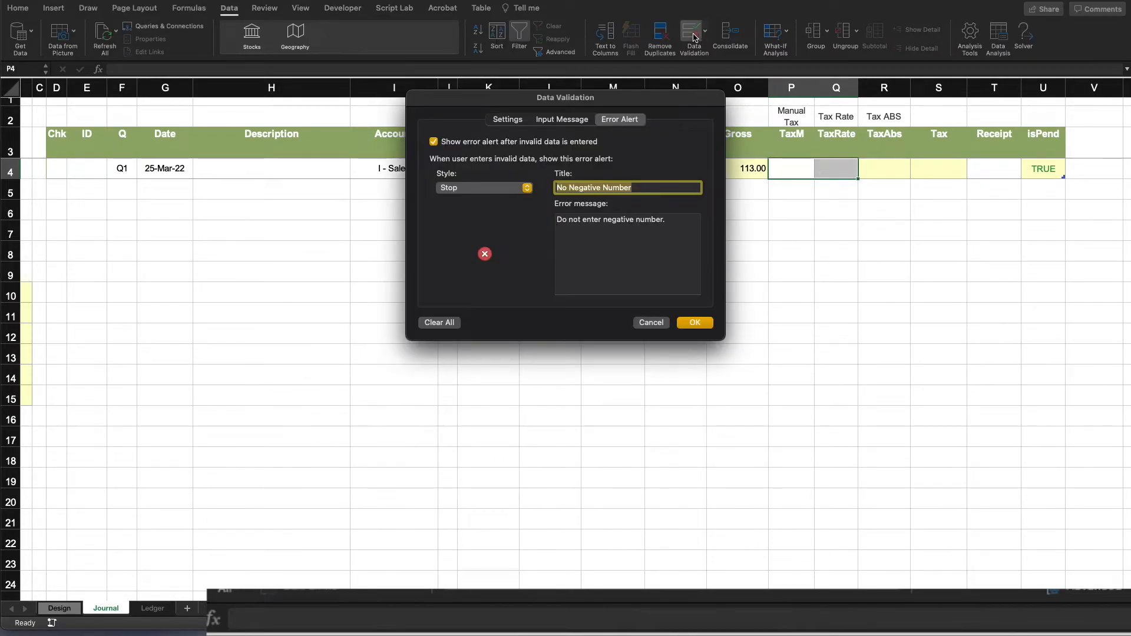
left_click(510, 120)
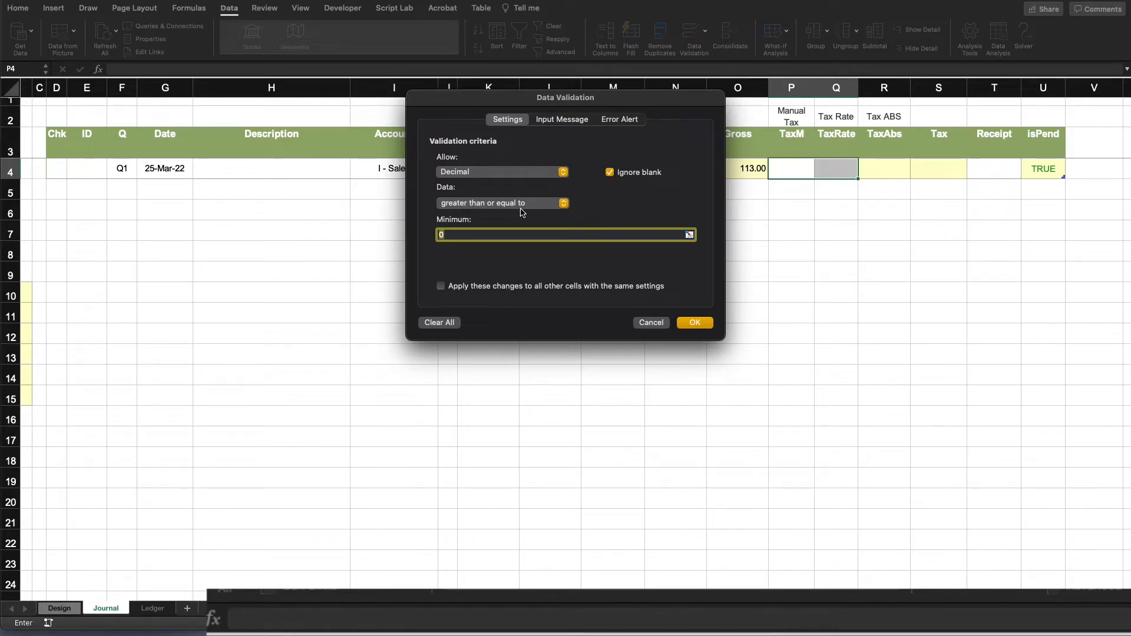
left_click(695, 323)
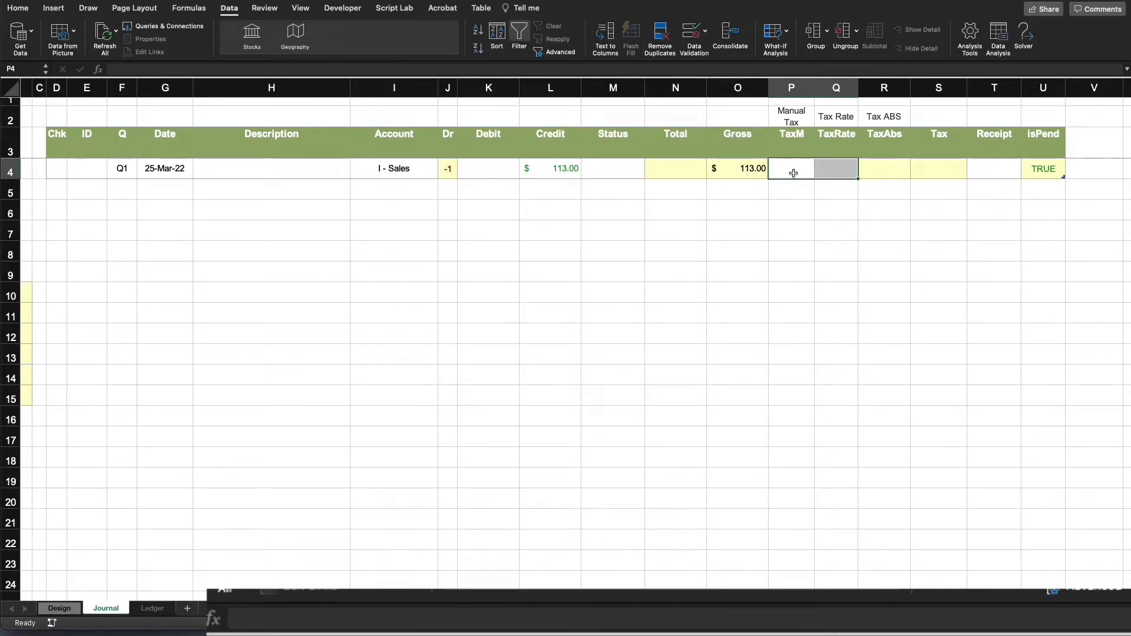
left_click(698, 36)
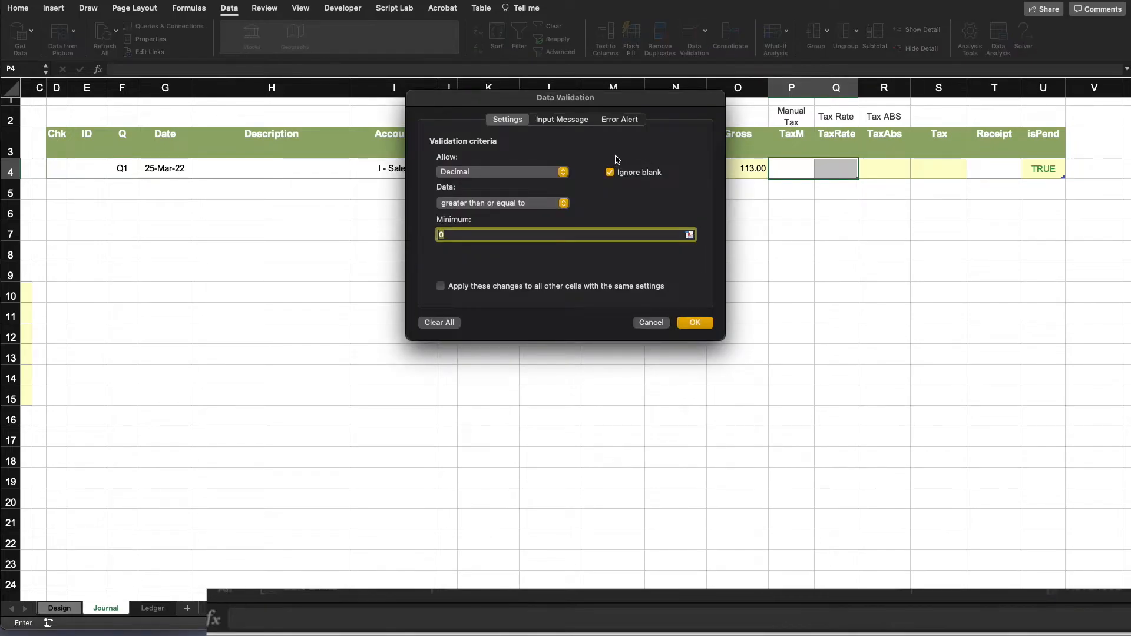
left_click(619, 120)
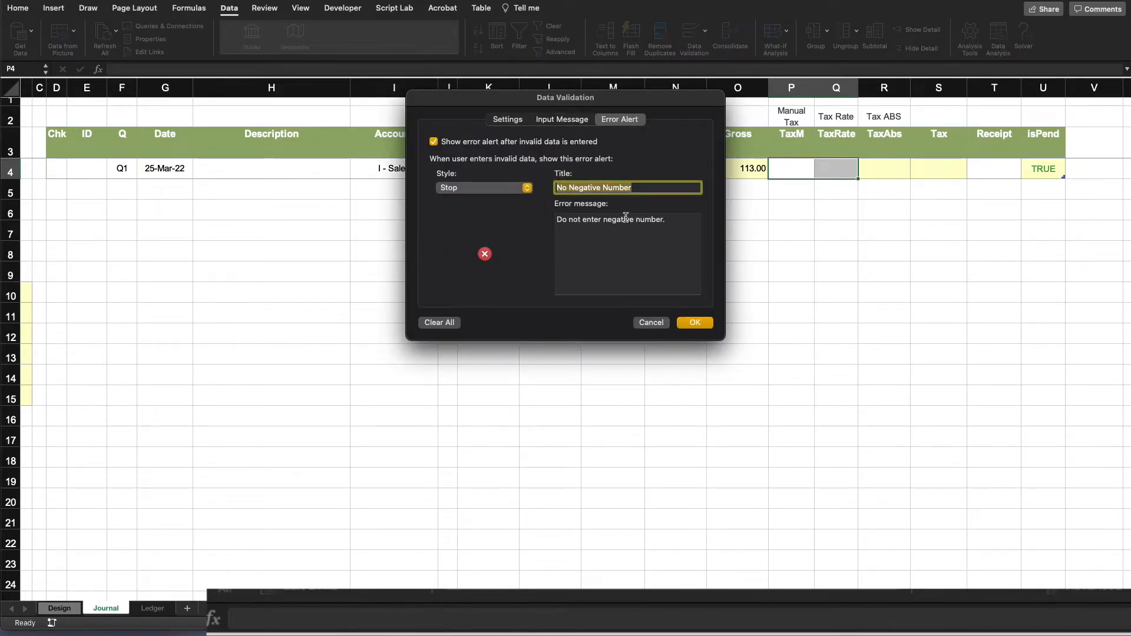
left_click(697, 323)
left_click(840, 294)
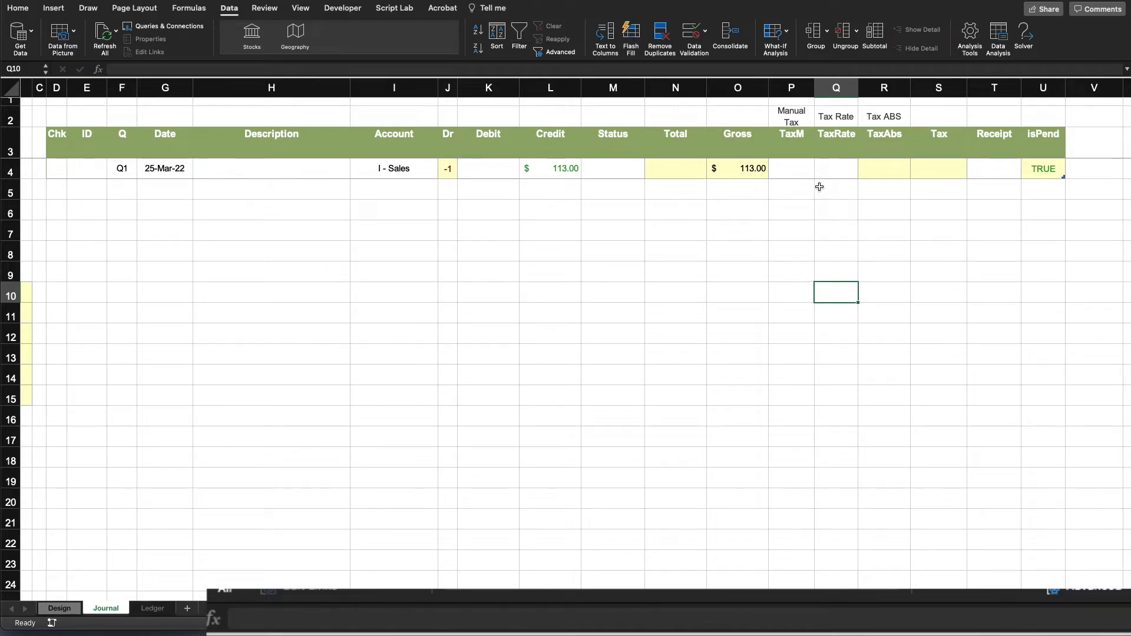
Enter 13% as the journal row's TaxRate
left_click(874, 171)
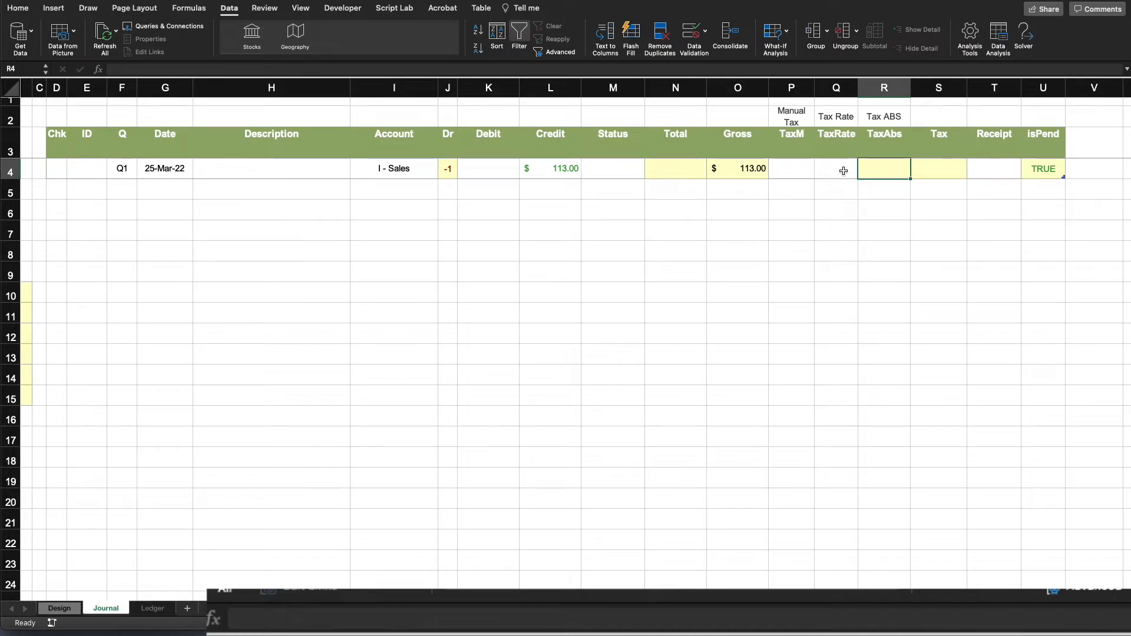
left_click(832, 168)
type("13%")
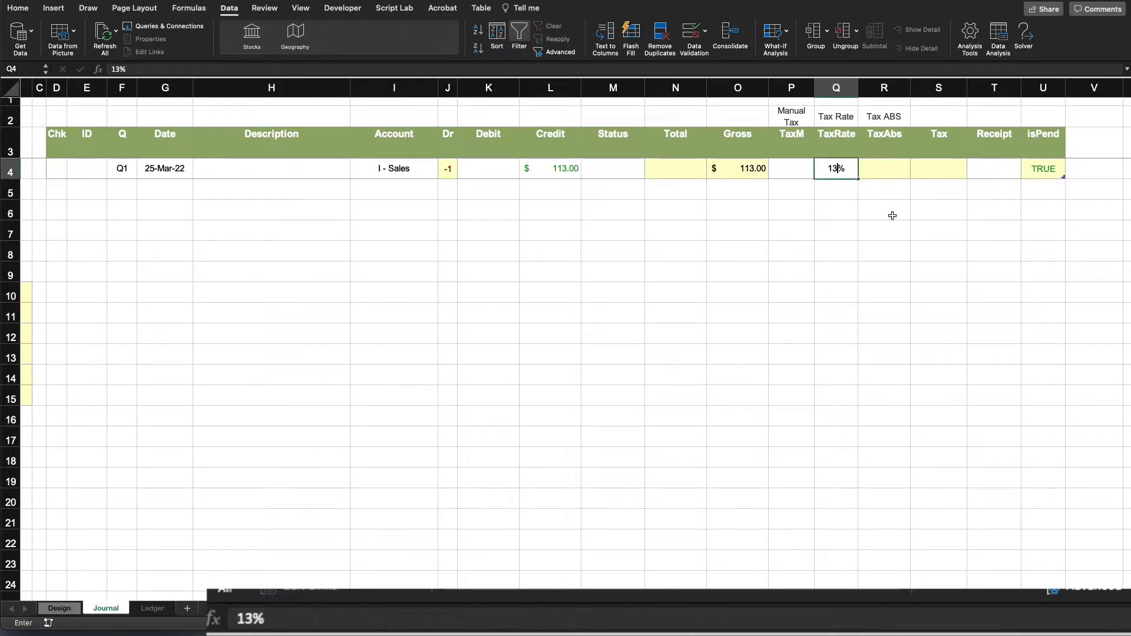
key("Return")
left_click(878, 169)
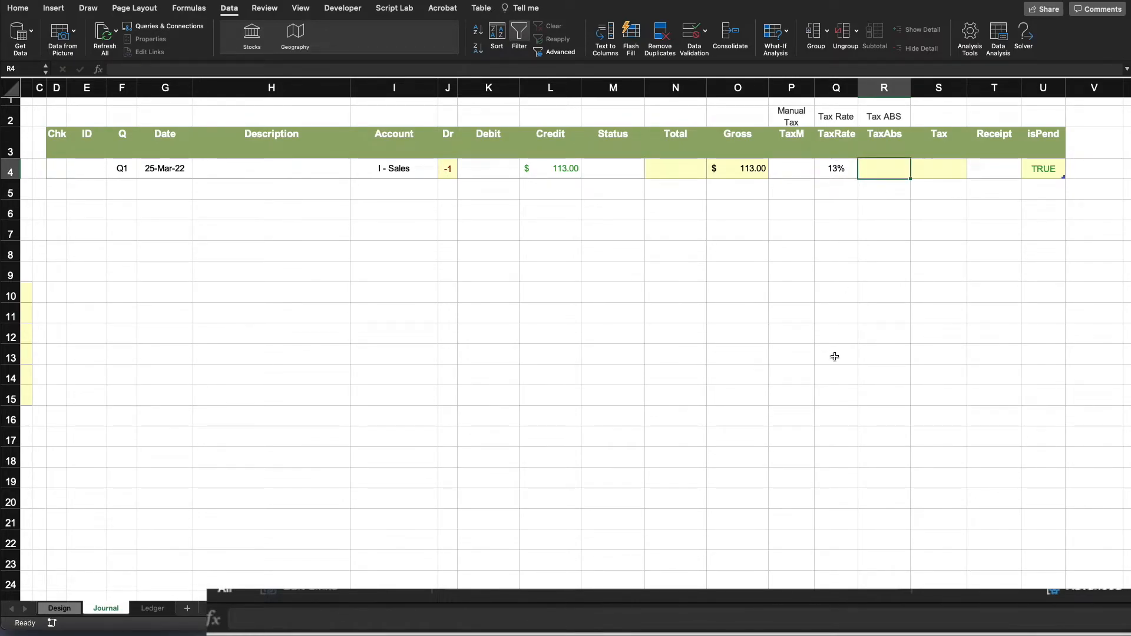
key("ctrl+Left")
key("ctrl+Left")
key("ctrl+Right")
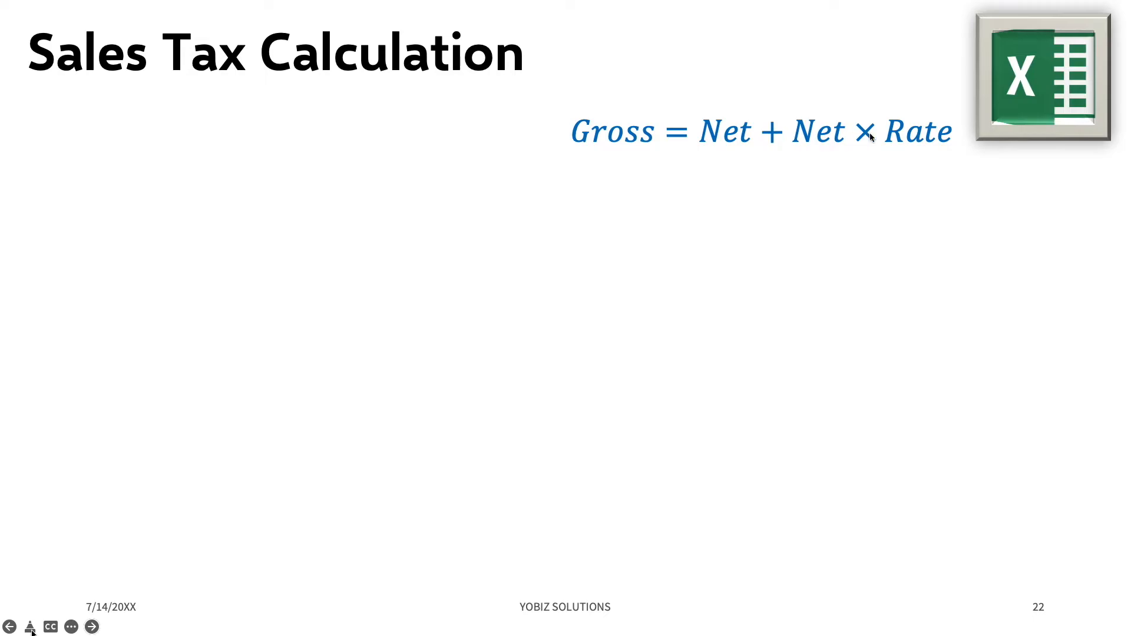
key("Right")
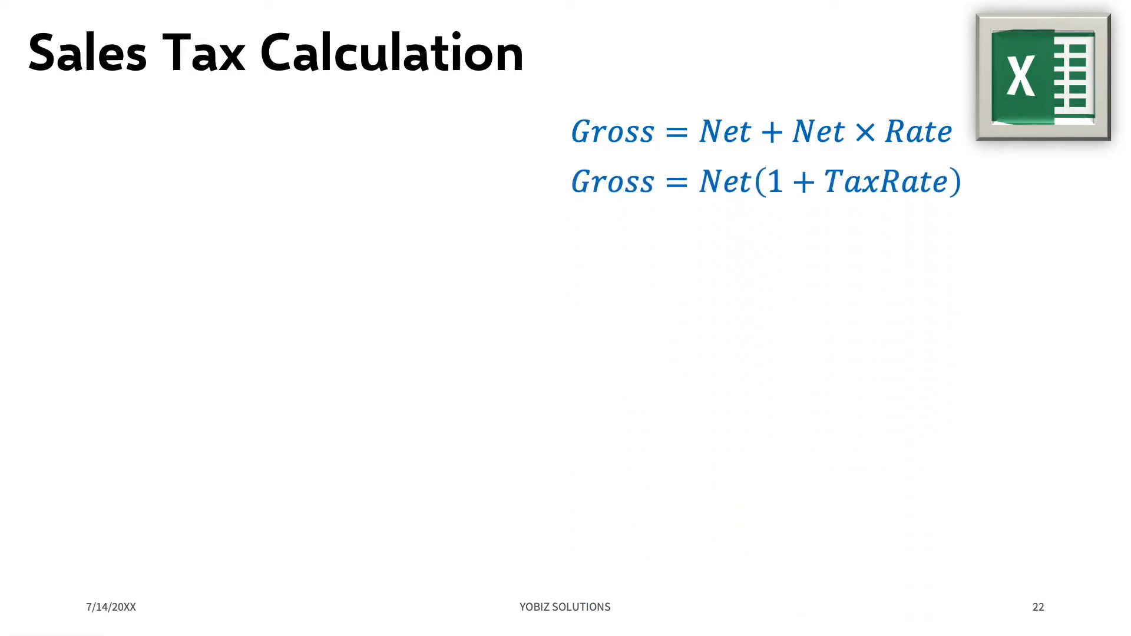
key("Right")
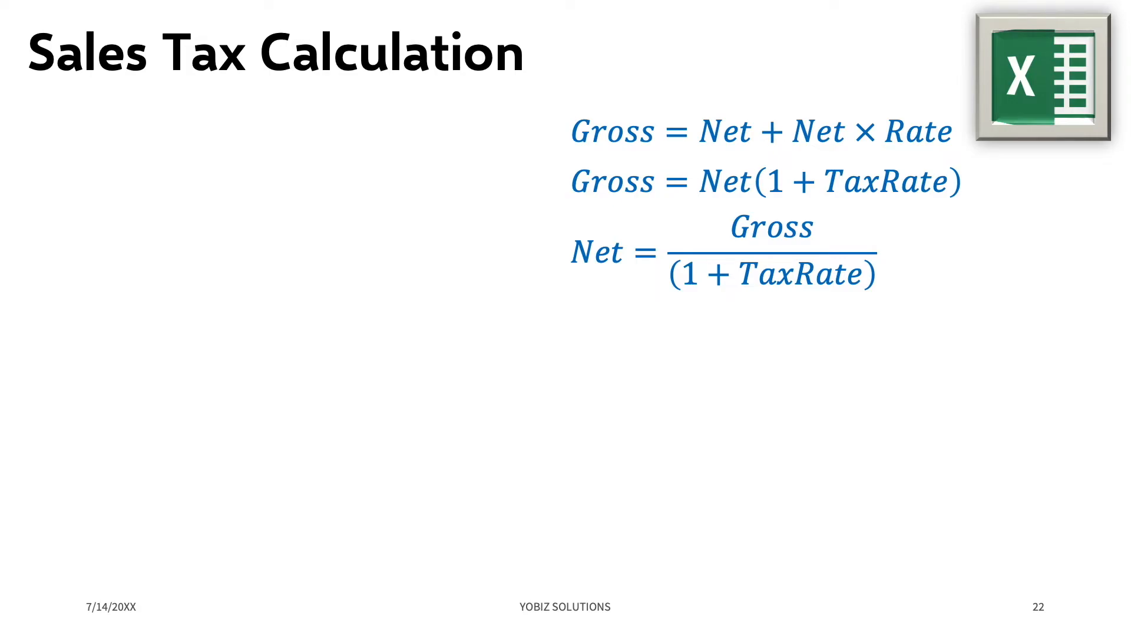
key("Right")
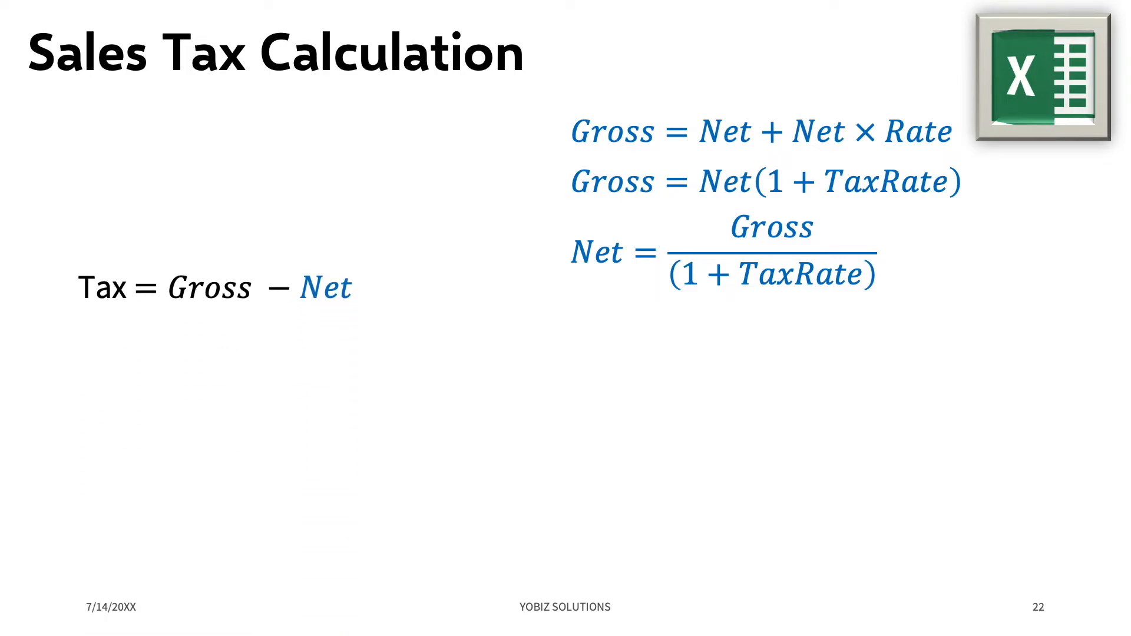
key("Right")
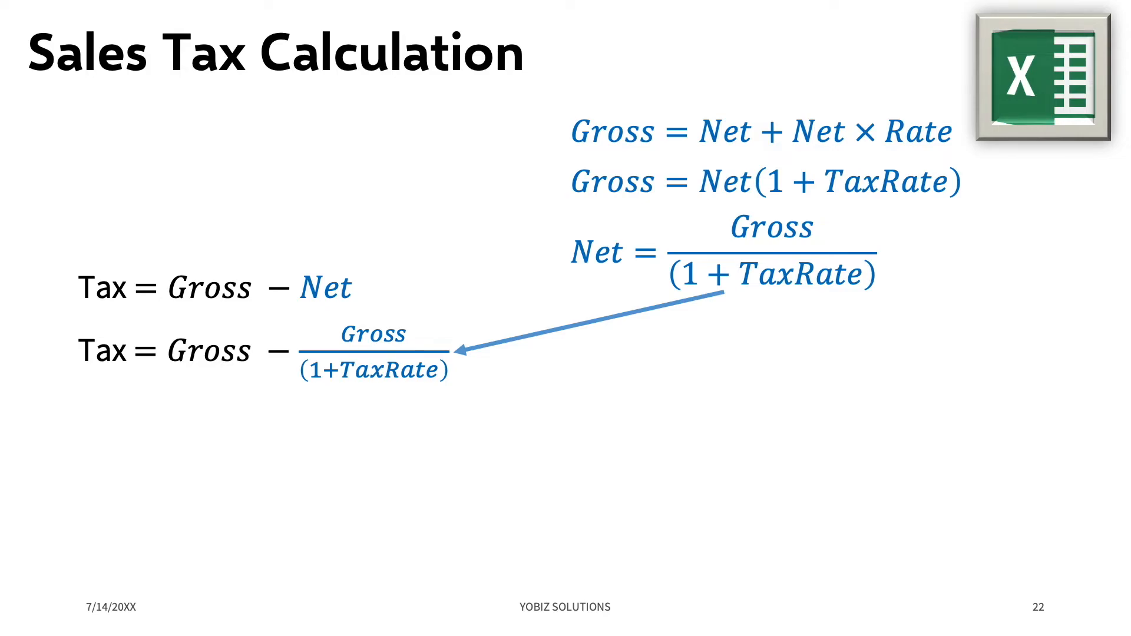
key("Right")
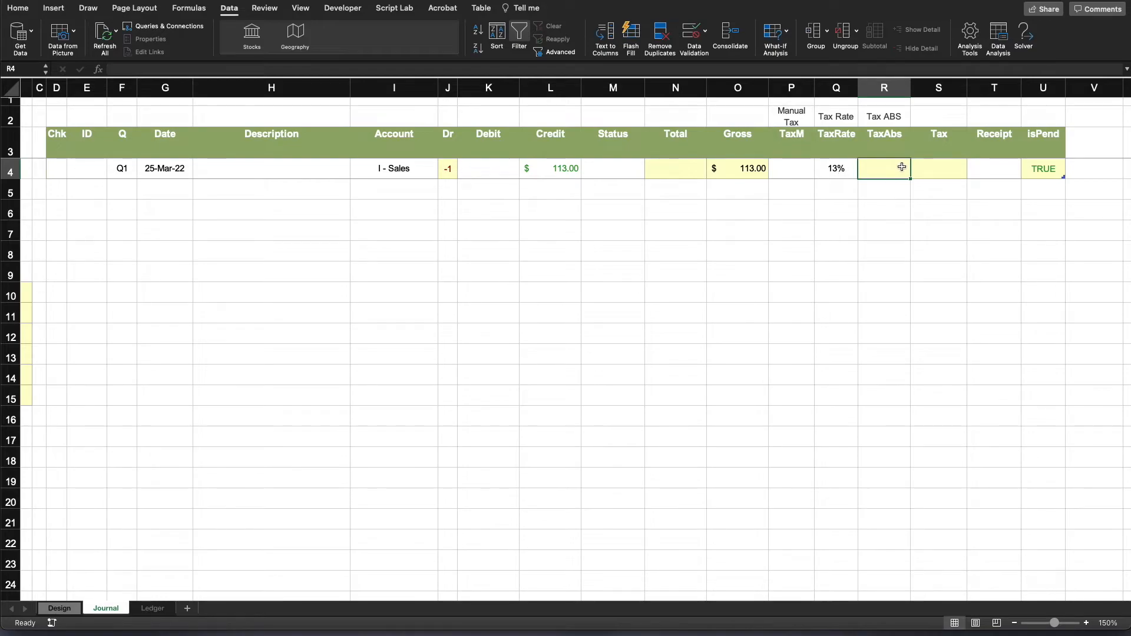
type("=")
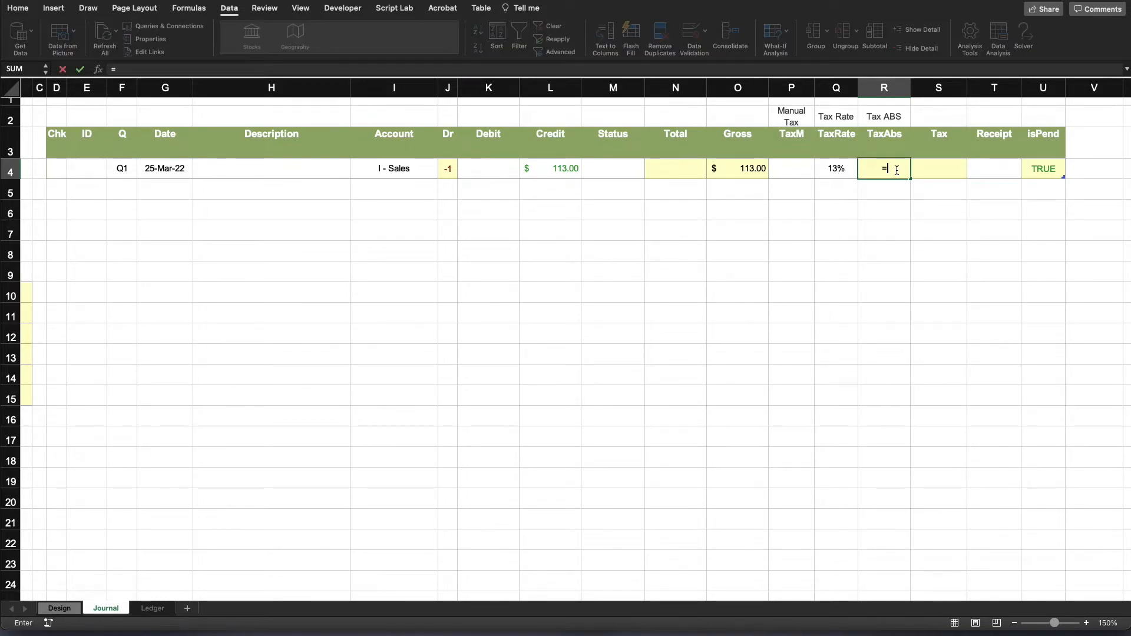
type("abs(")
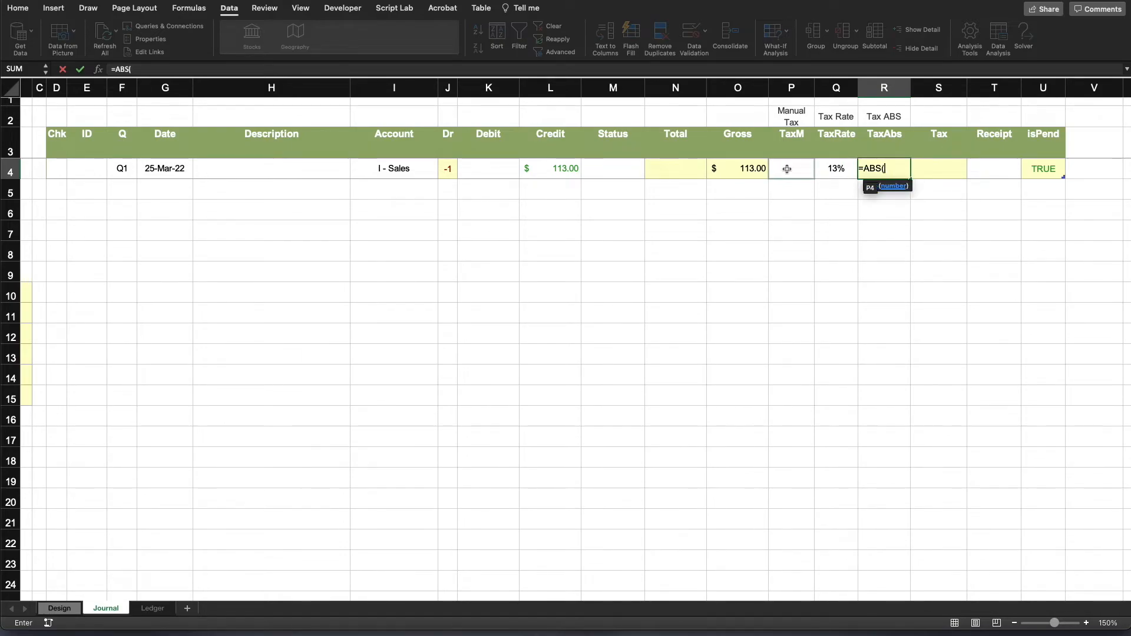
left_click(740, 167)
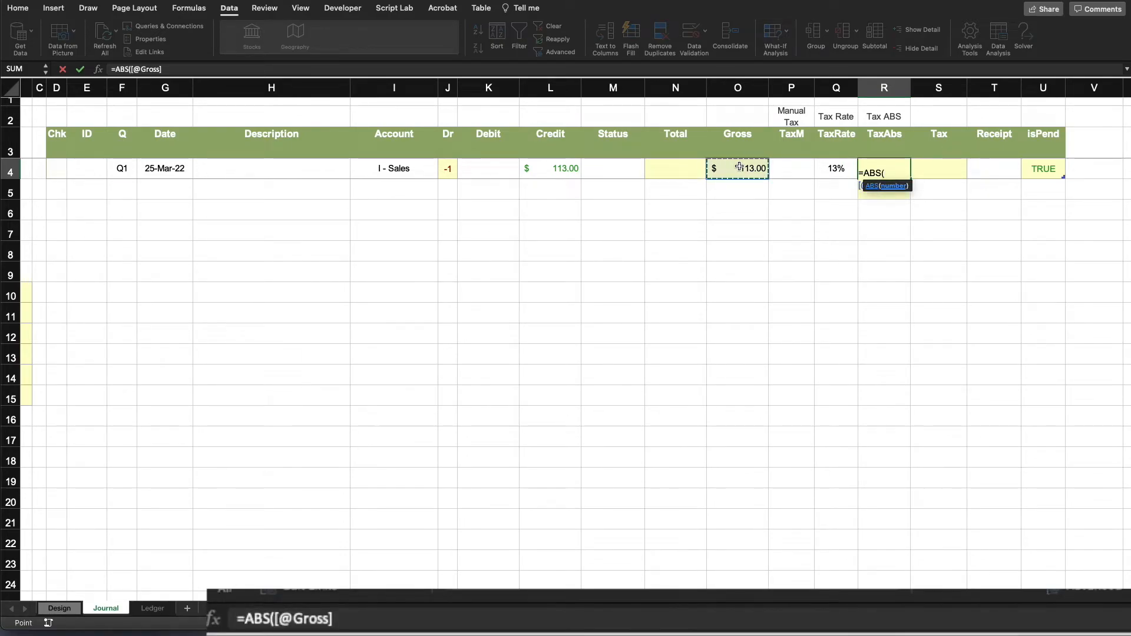
type("),")
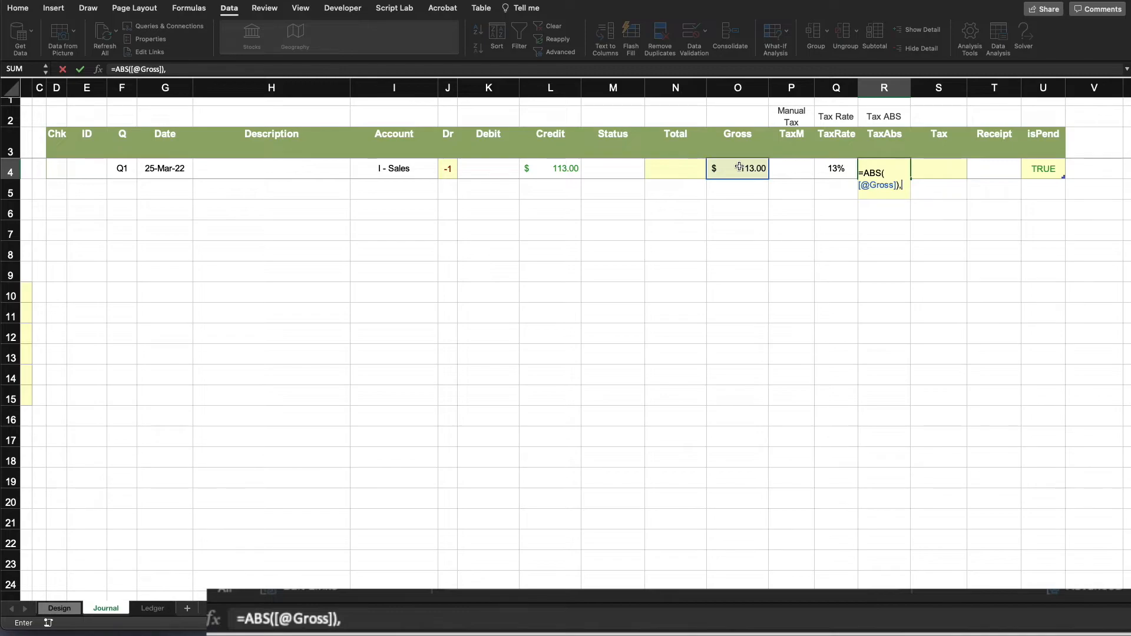
left_click(225, 72)
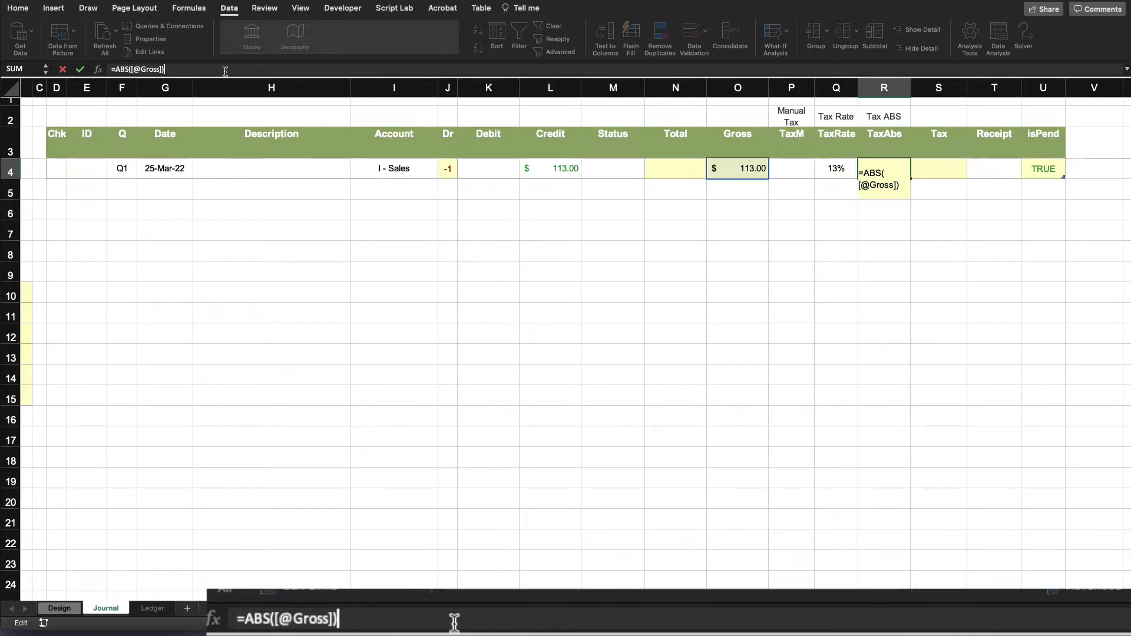
type("* ")
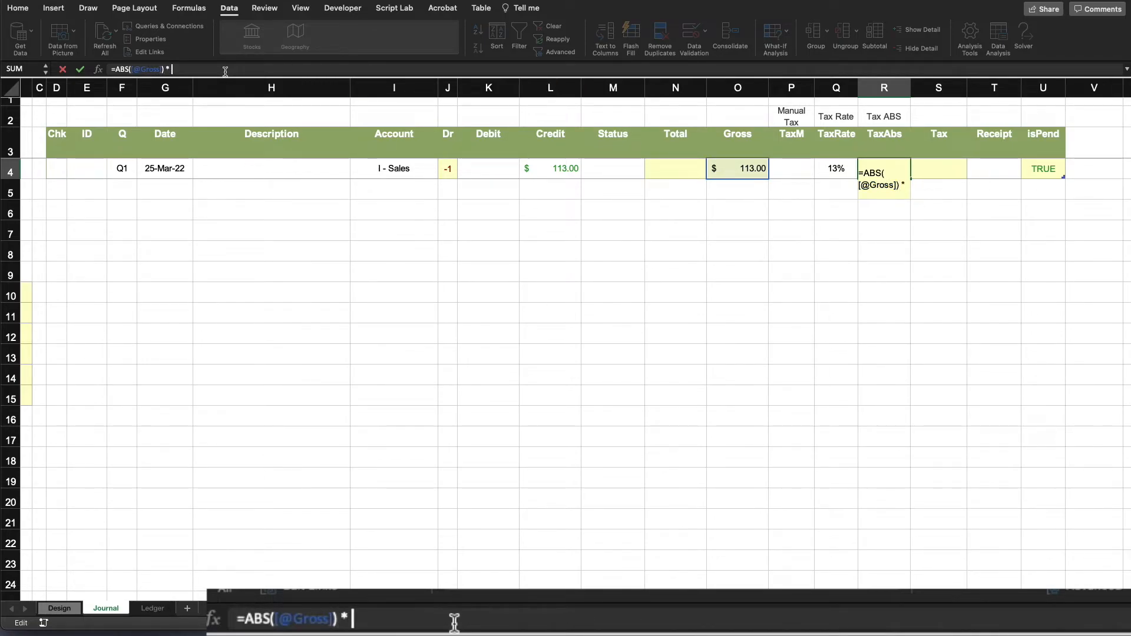
type("( 1 - 1/")
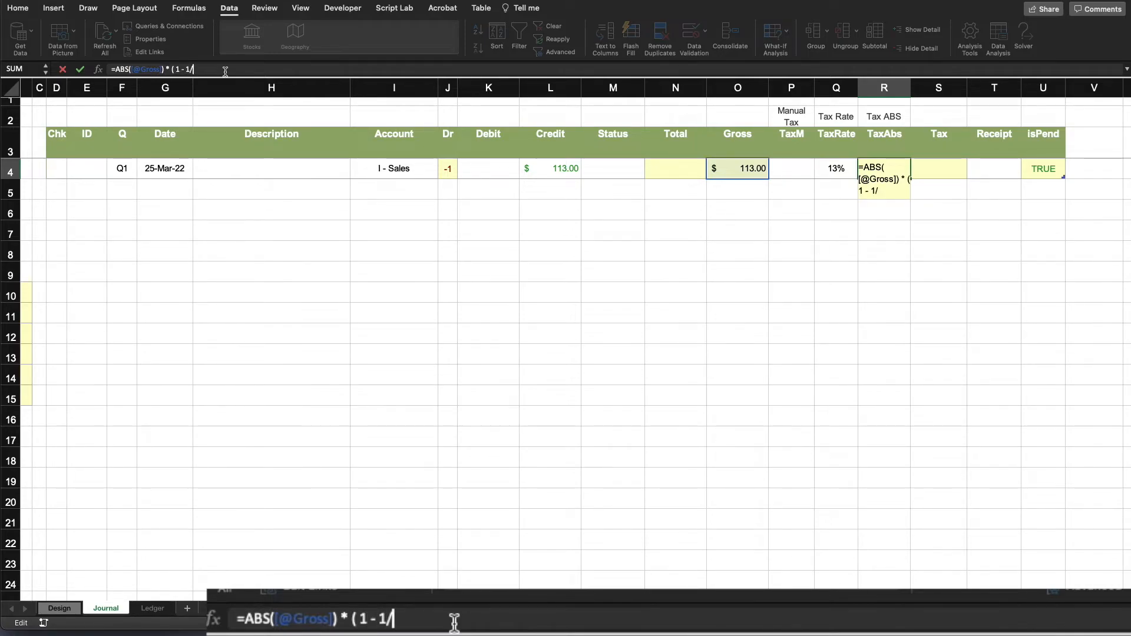
type("(1+")
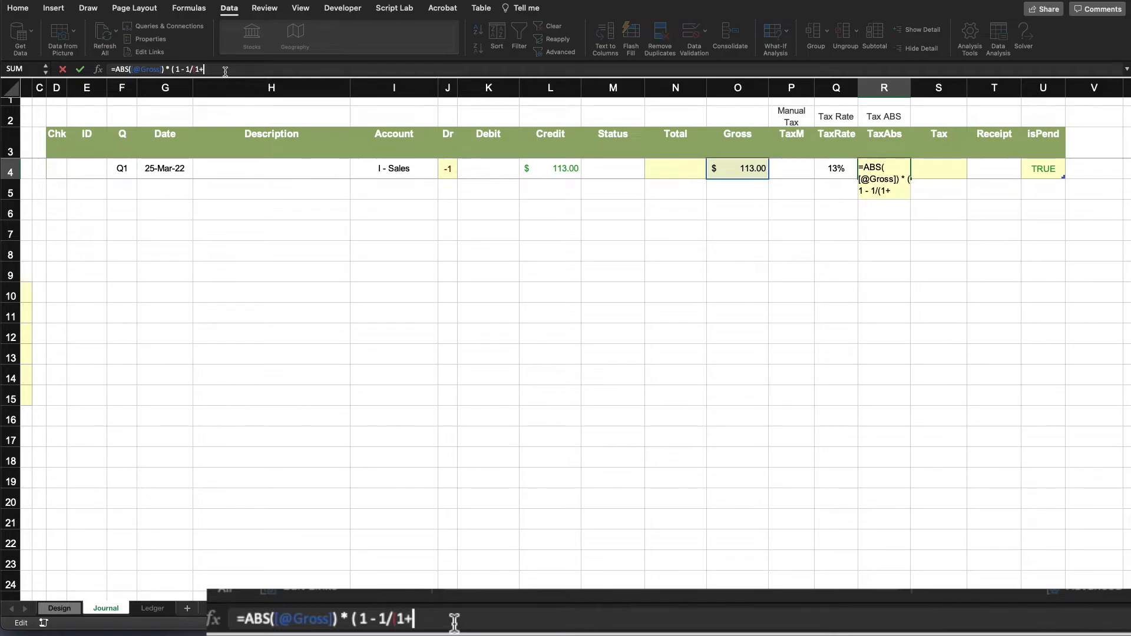
left_click(837, 173)
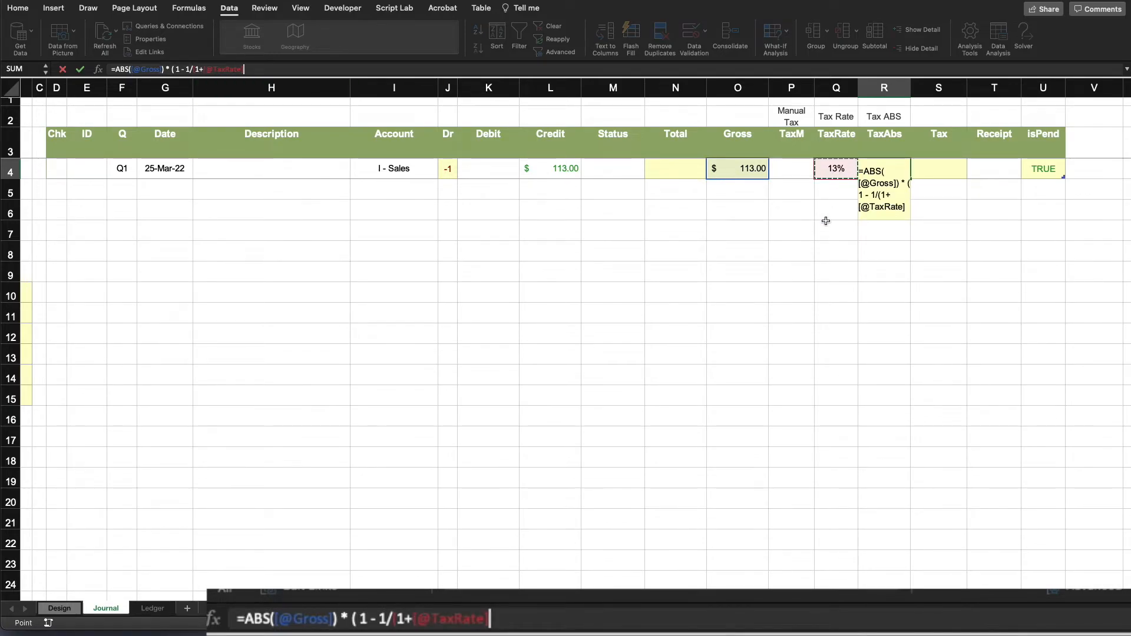
type("))")
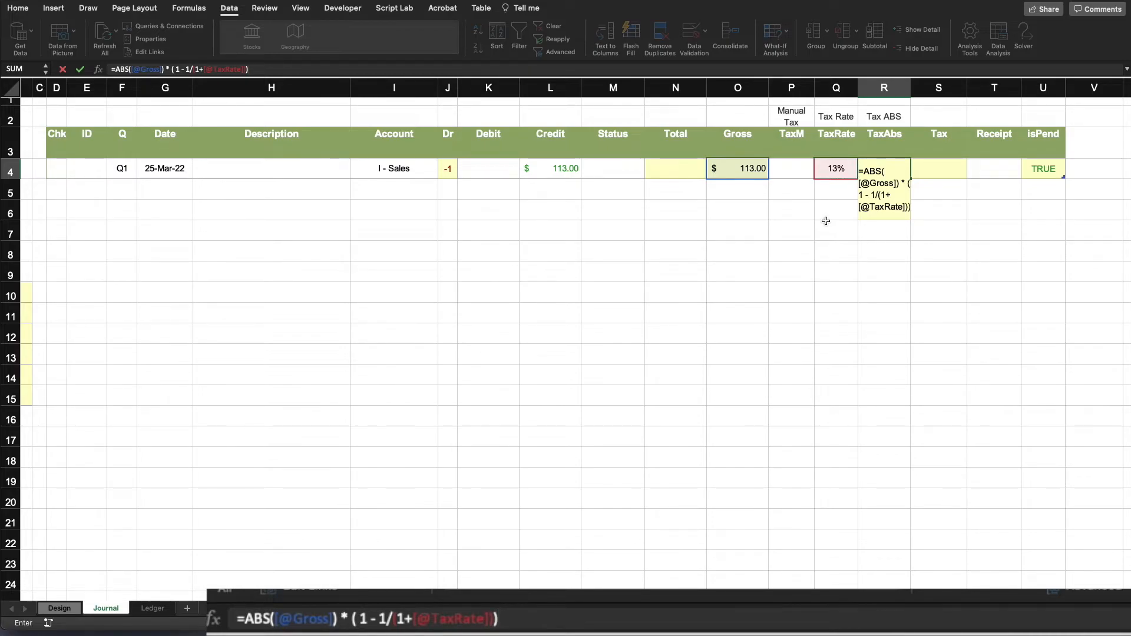
key("Return")
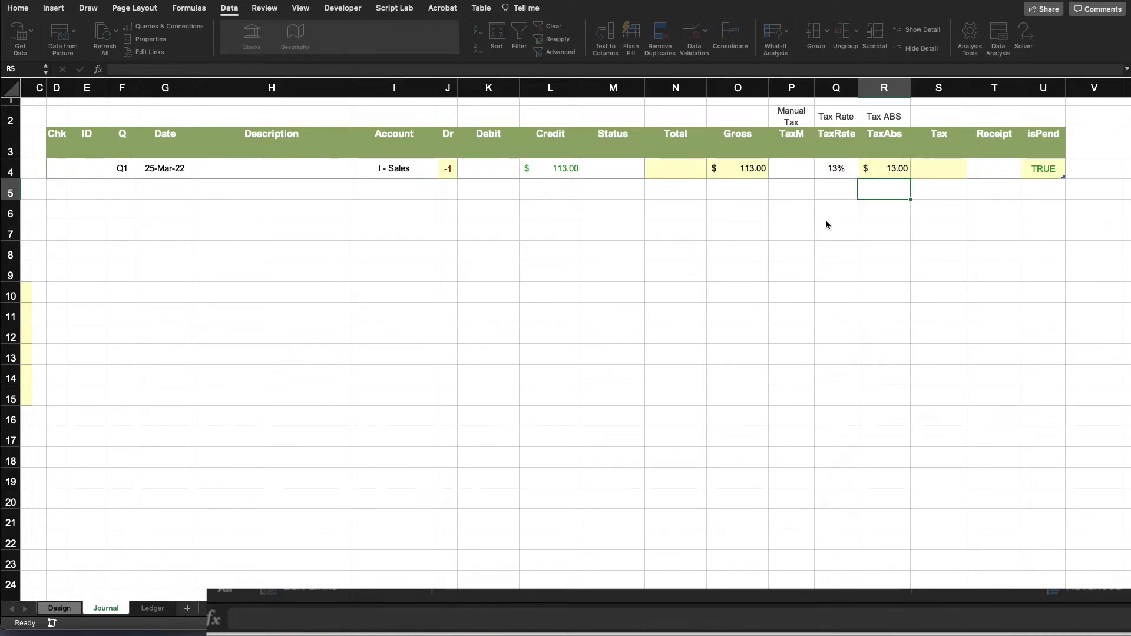
key("Up")
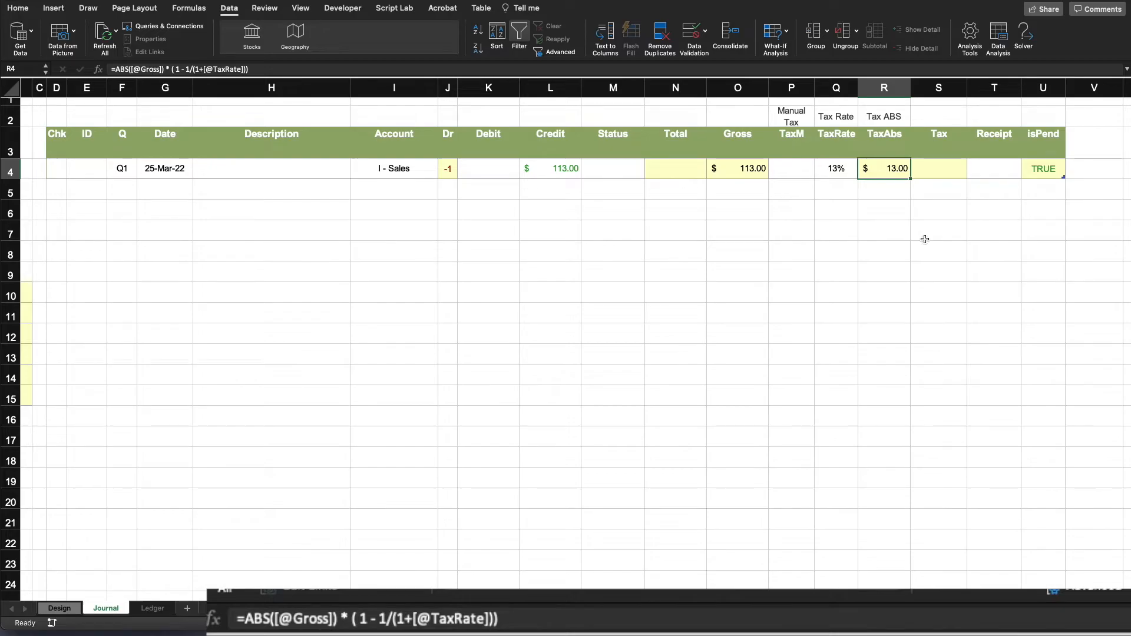
Enter 10 as the journal row's manual tax (TaxM) amount
left_click(924, 236)
left_click(805, 171)
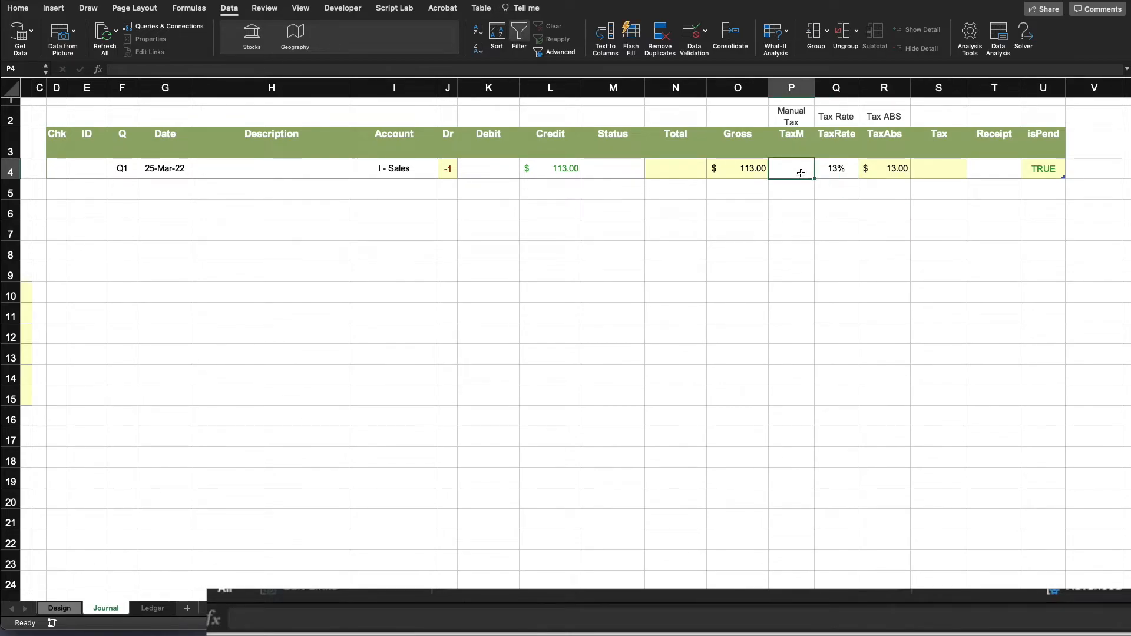
type("10")
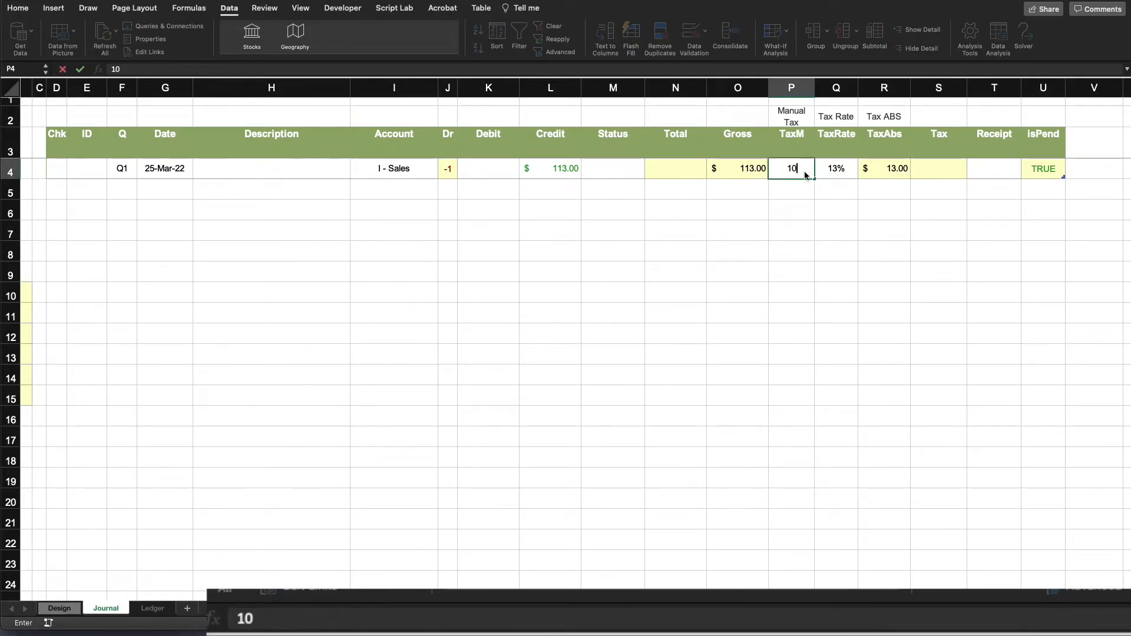
key("Return")
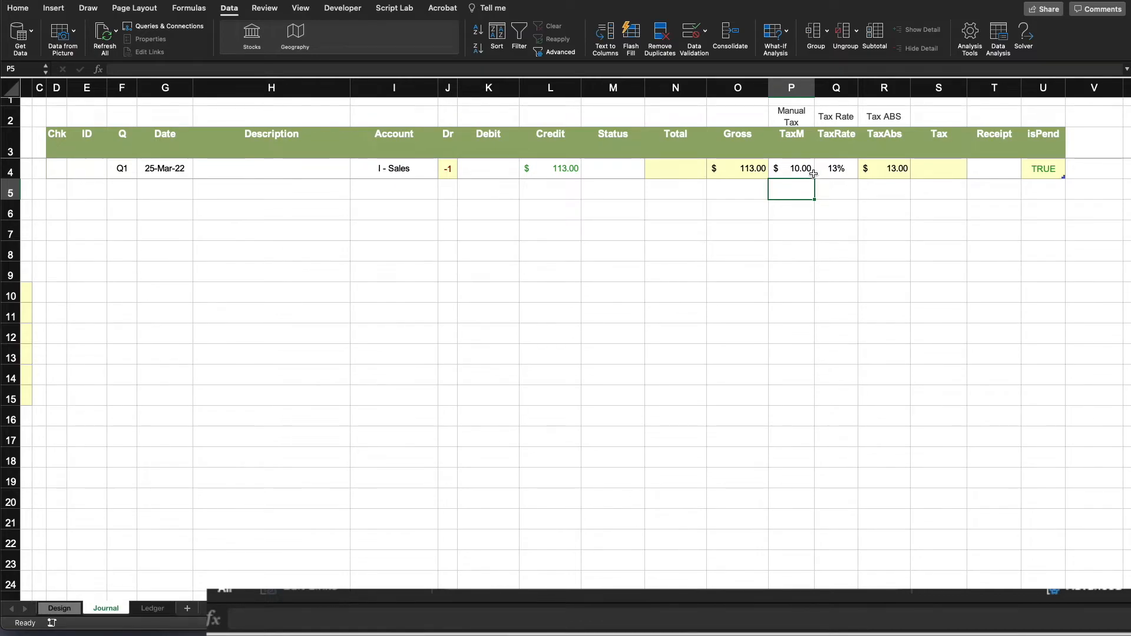
left_click(805, 171)
left_click(905, 172)
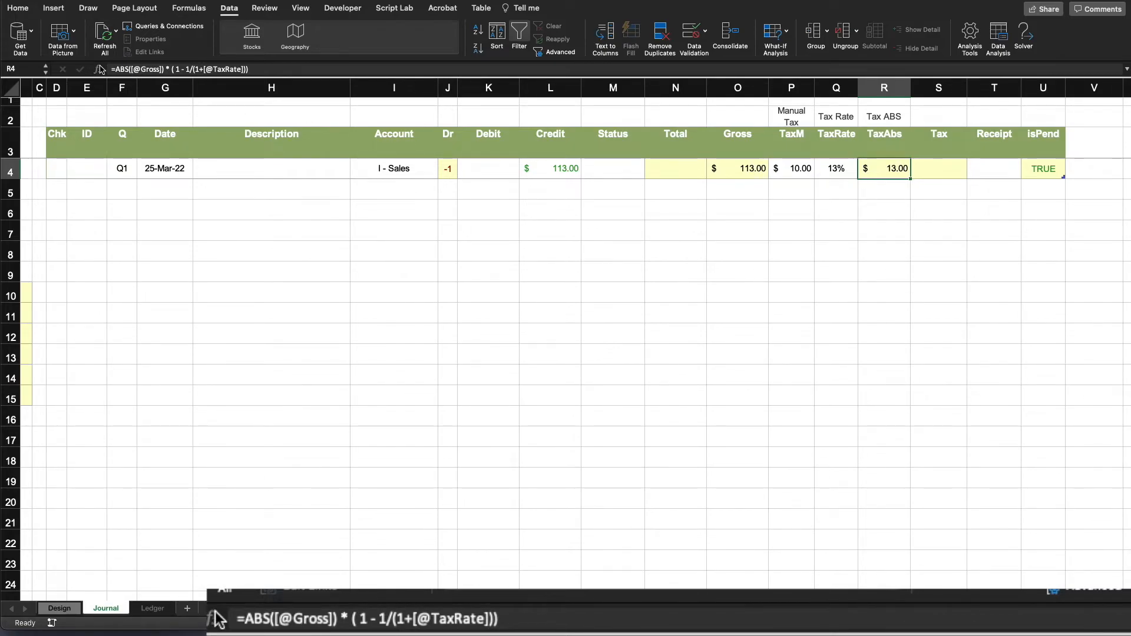
left_click(117, 69)
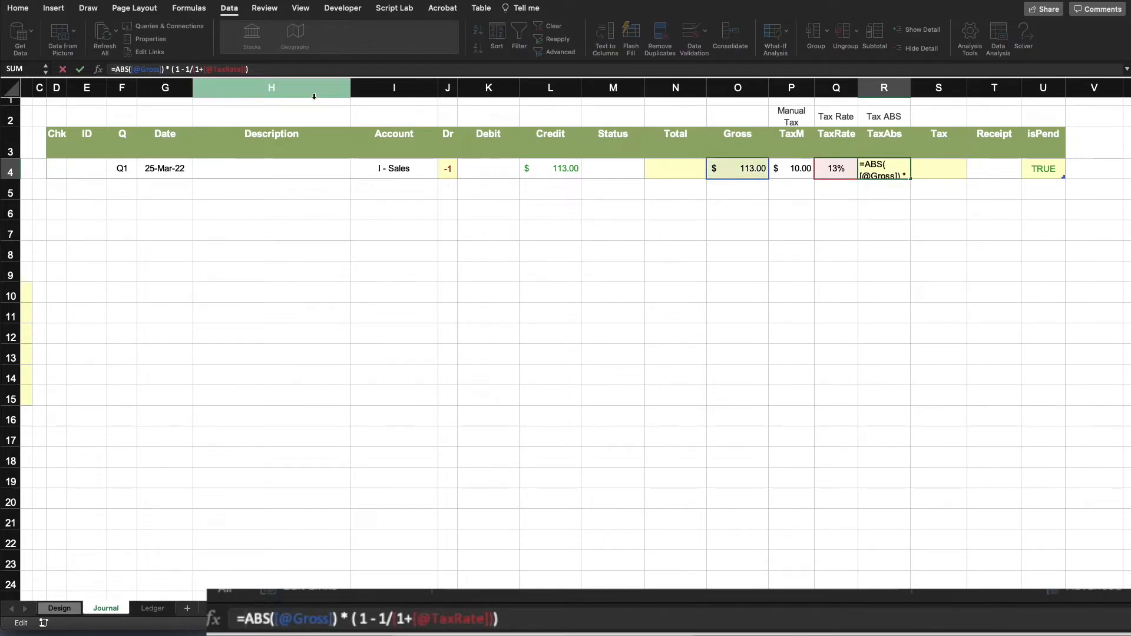
type("IF(")
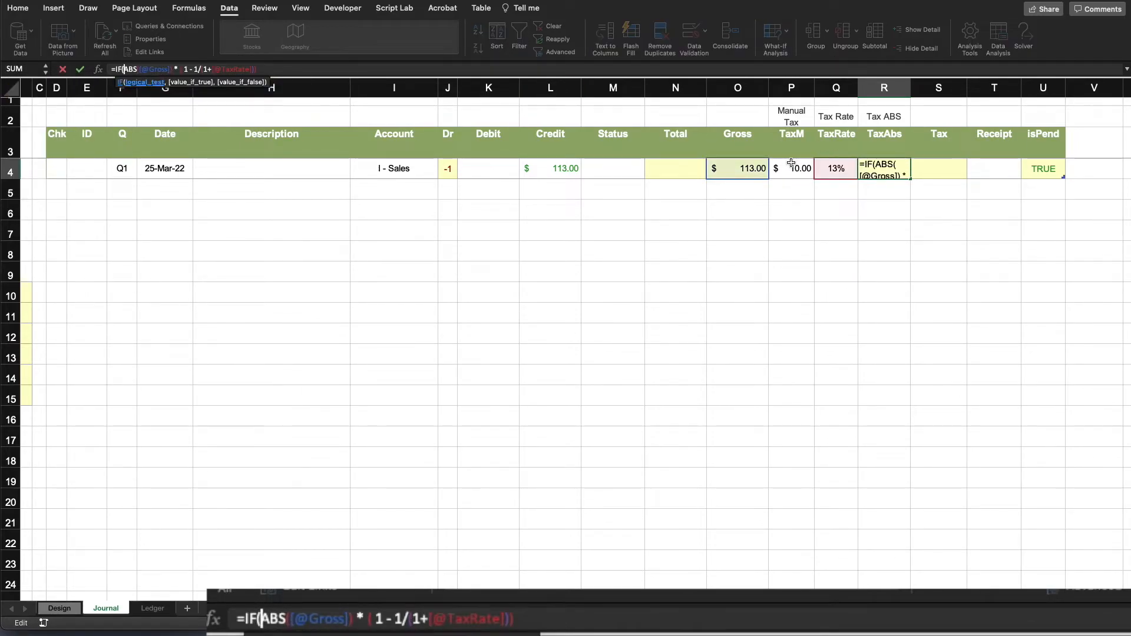
type("isnu")
key("Tab")
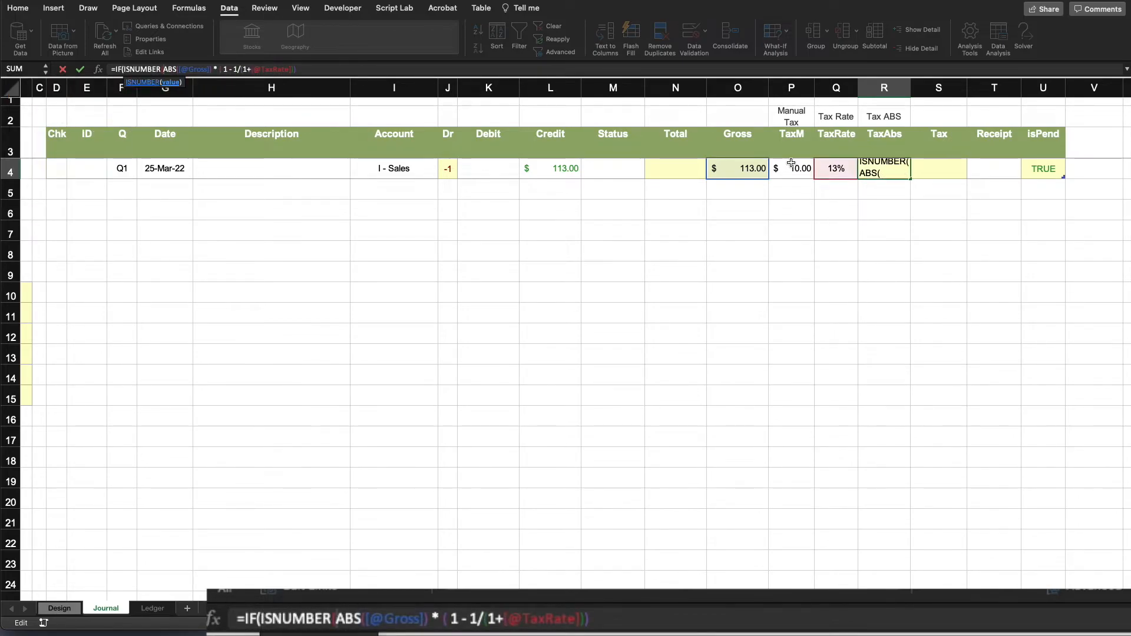
left_click(798, 171)
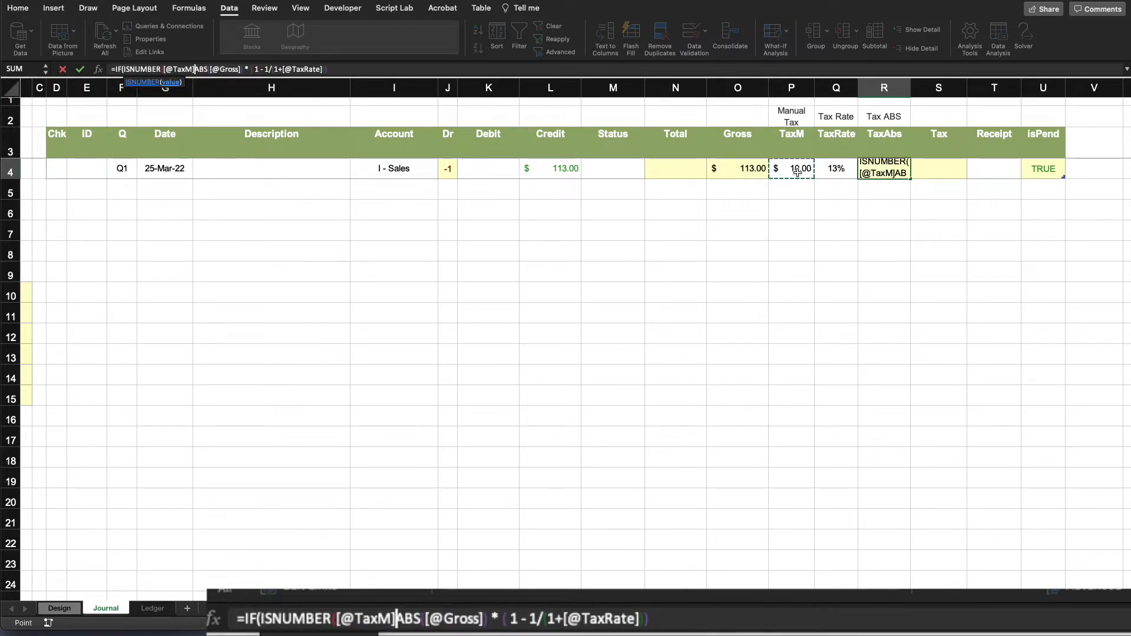
type("), ")
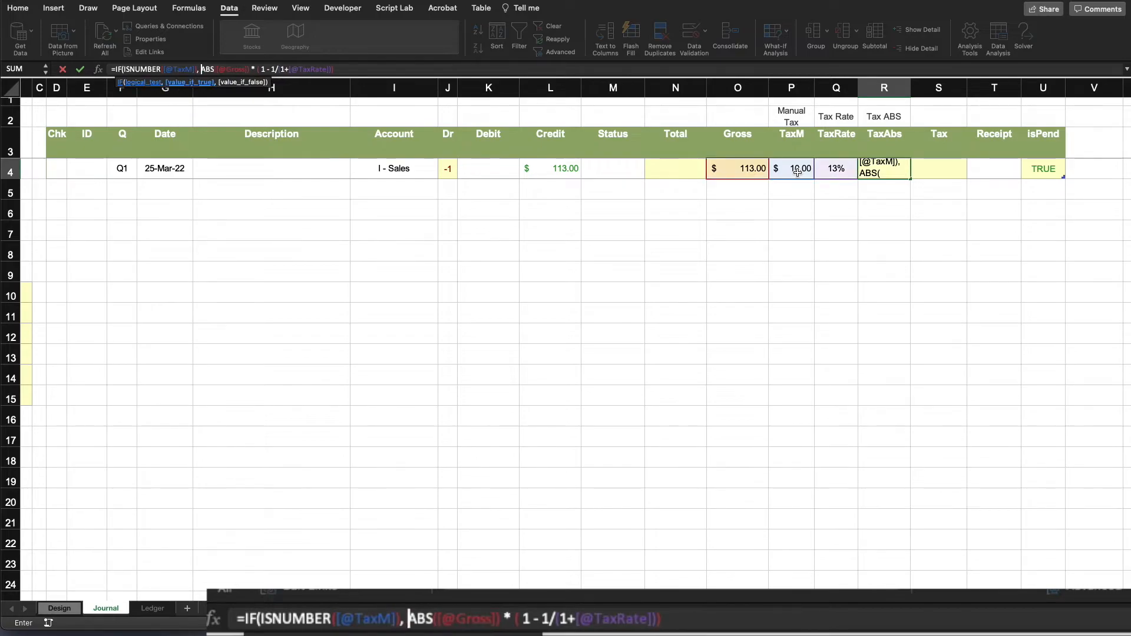
type("abs")
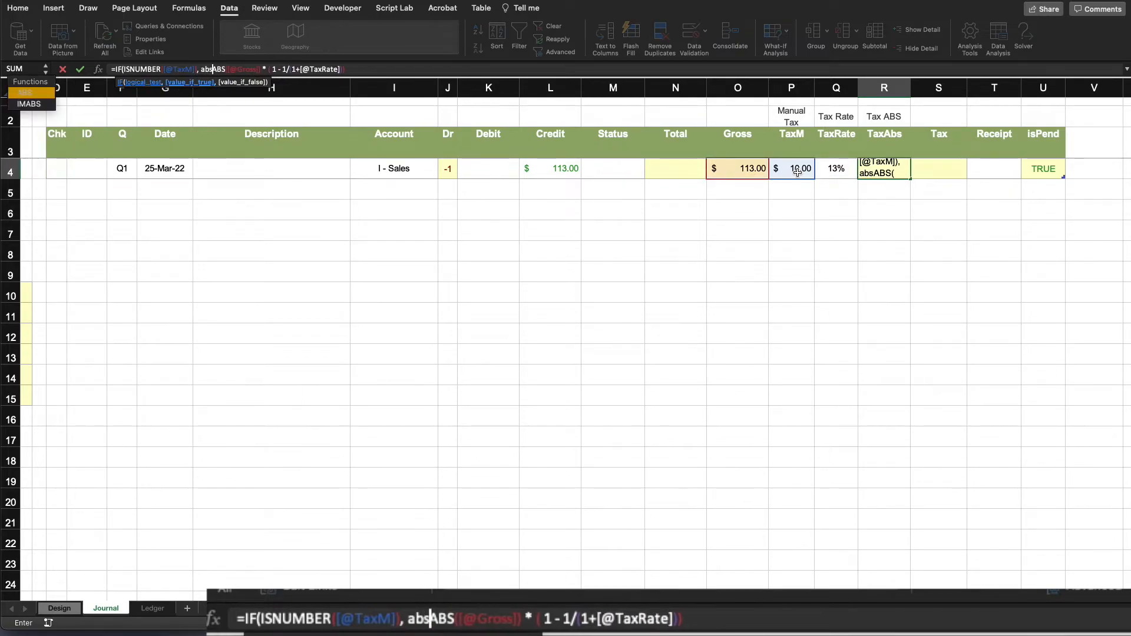
key("Tab")
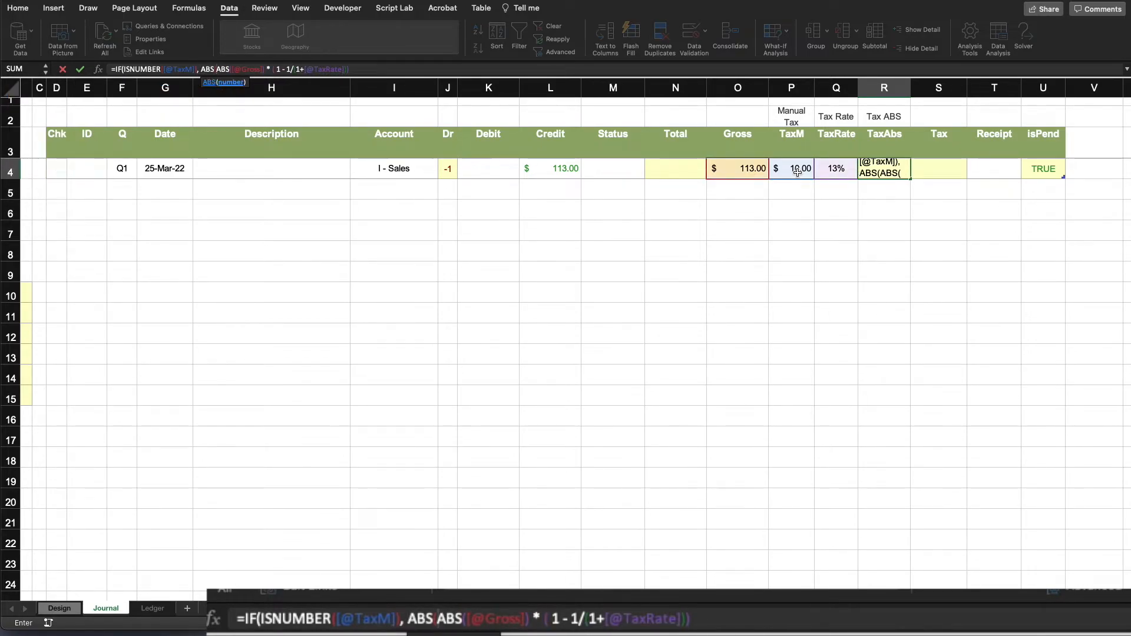
left_click(798, 171)
type(") ")
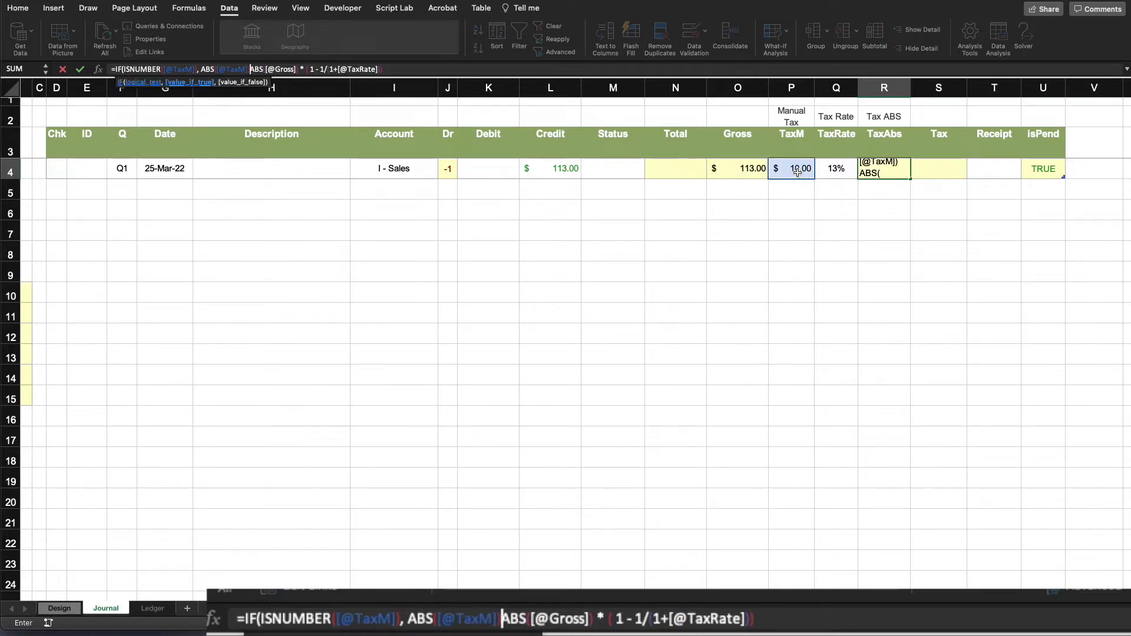
type(",")
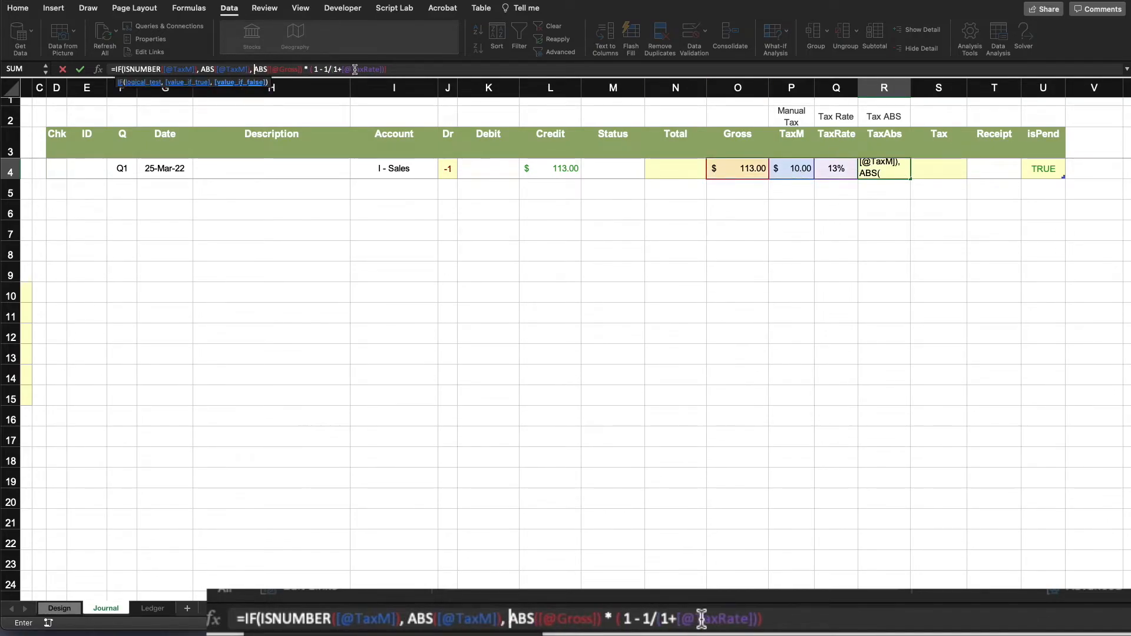
left_click(402, 71)
key("Return")
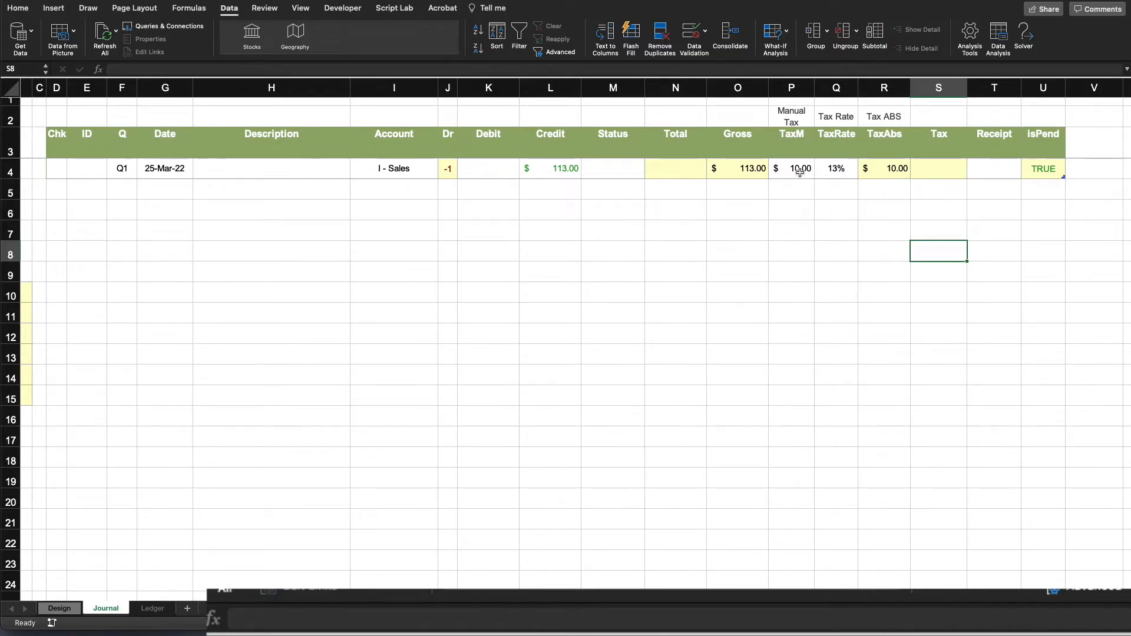
Reopen the journal row's TaxAbs formula and insert an outer IF( ahead of the existing IF
left_click_drag(803, 170, 821, 170)
left_click(897, 169)
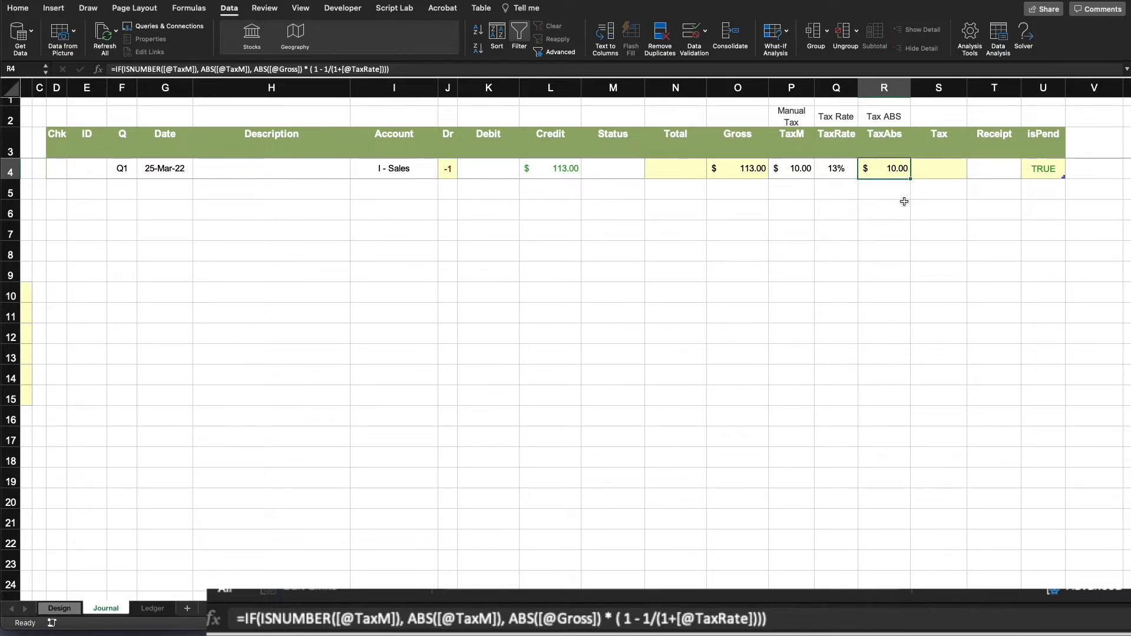
left_click(118, 69)
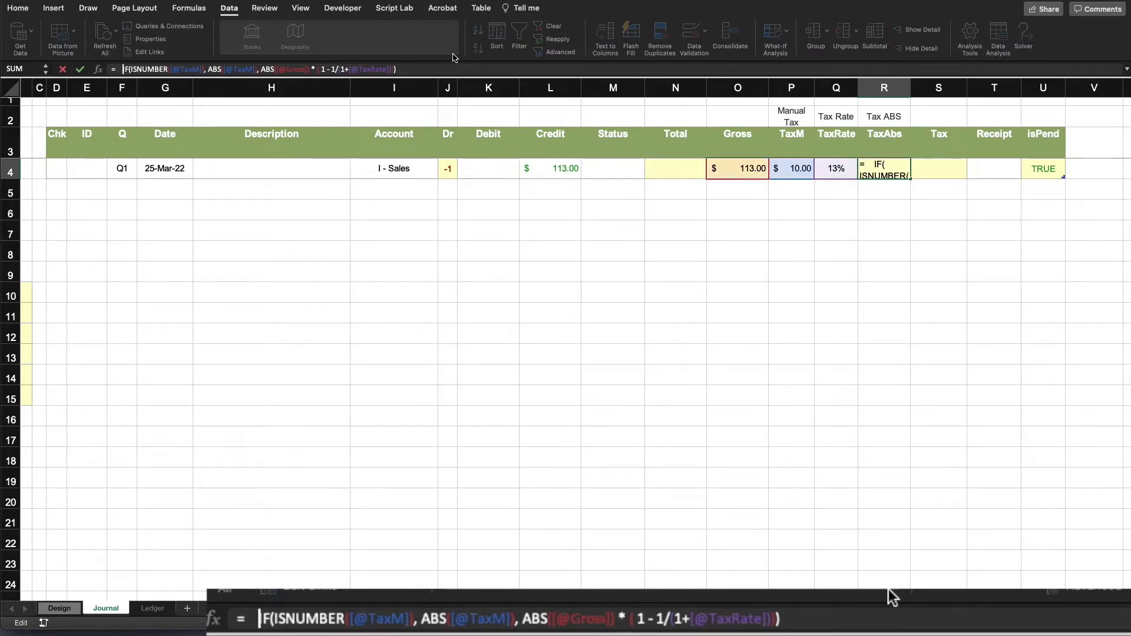
key("Left")
key("Left")
key("Left")
key("Left")
key("Left")
key("Left")
key("Left")
key("Left")
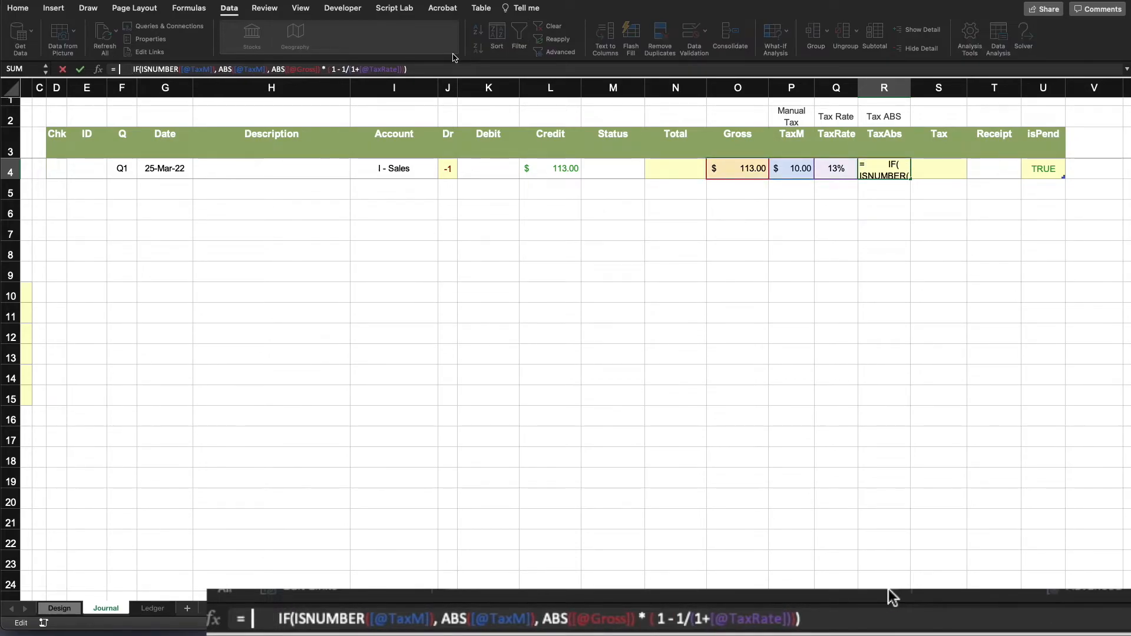
type("IF( ")
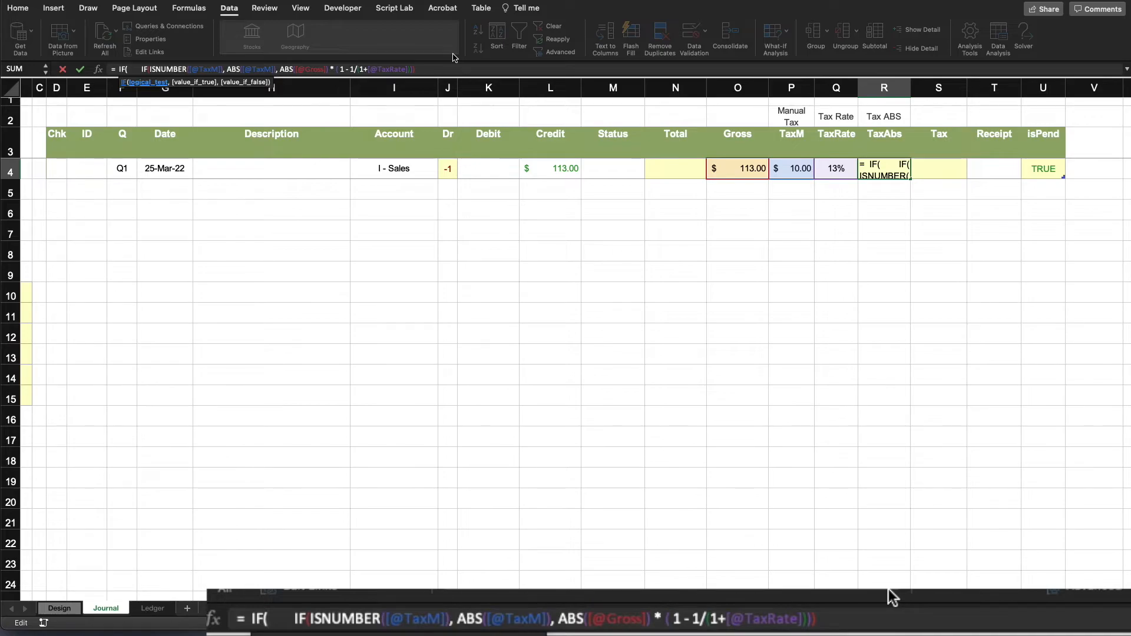
type("and")
key("Tab")
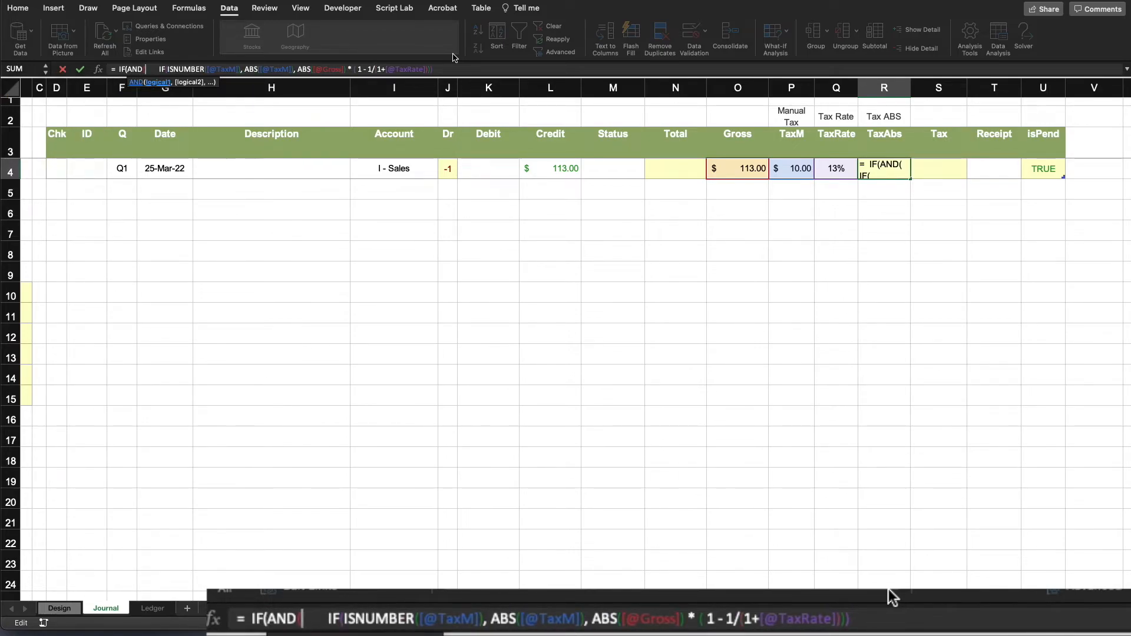
type("isn")
key("Tab")
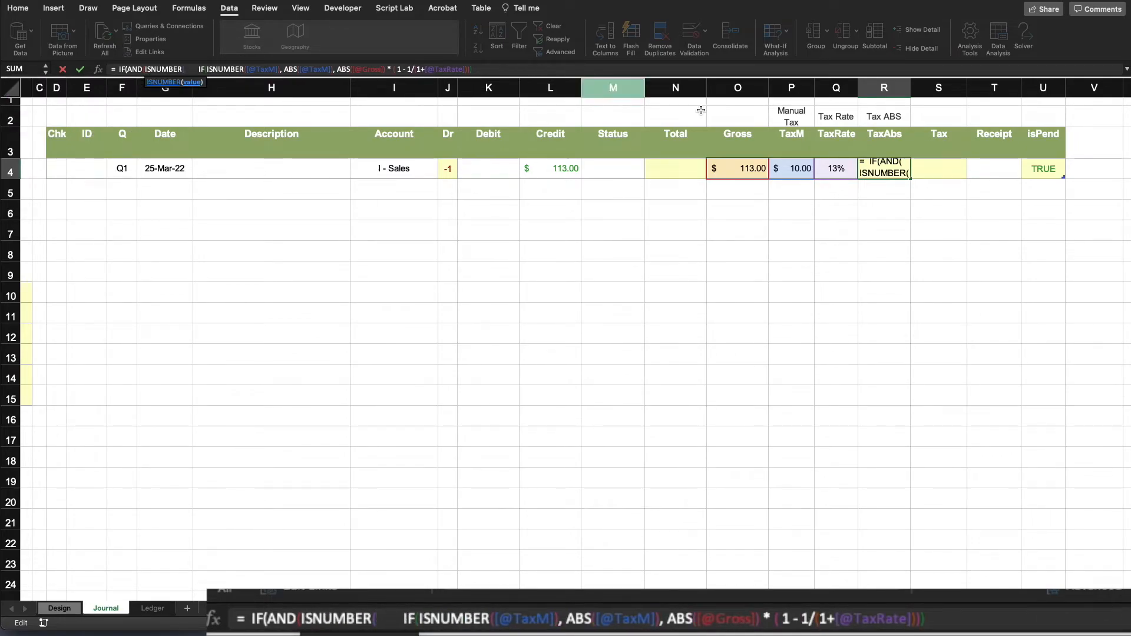
left_click(803, 174)
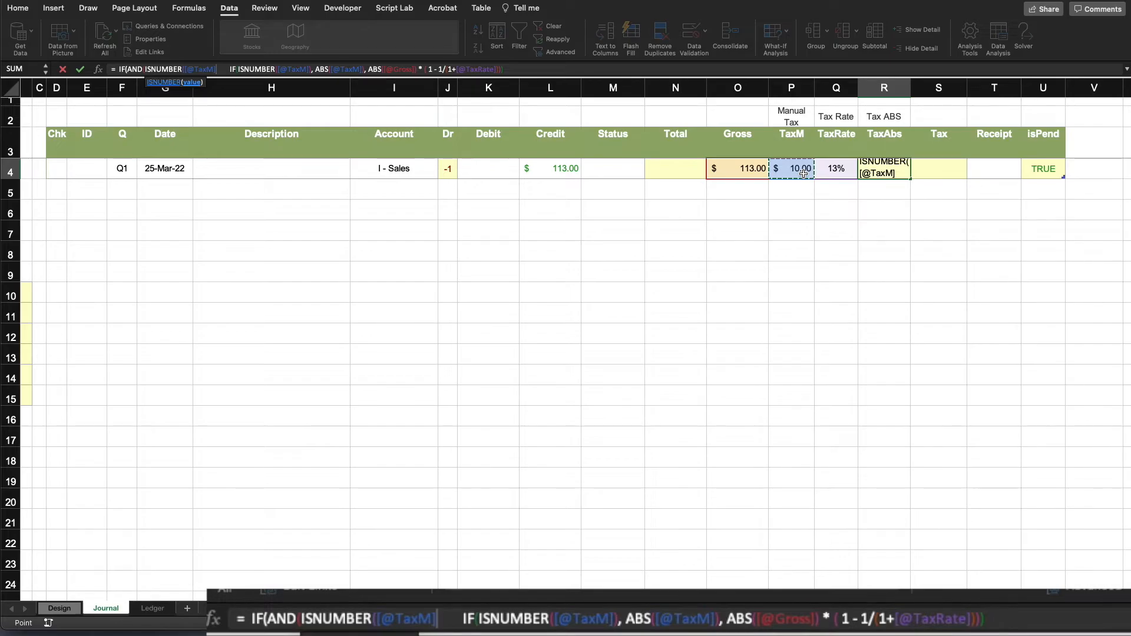
type("),")
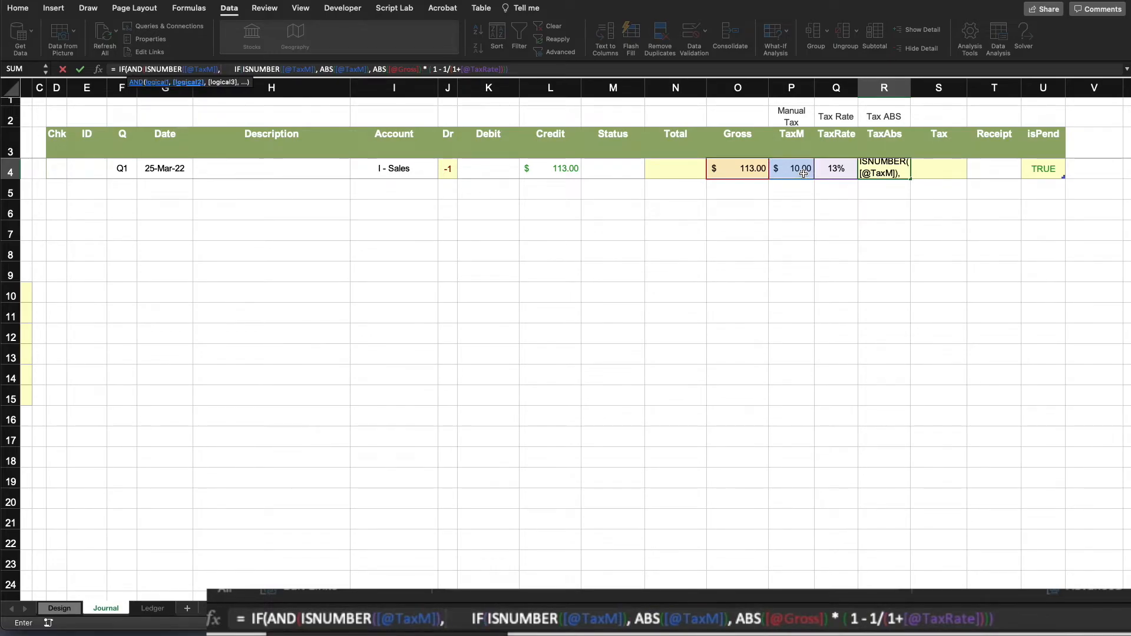
type("isnu")
key("Tab")
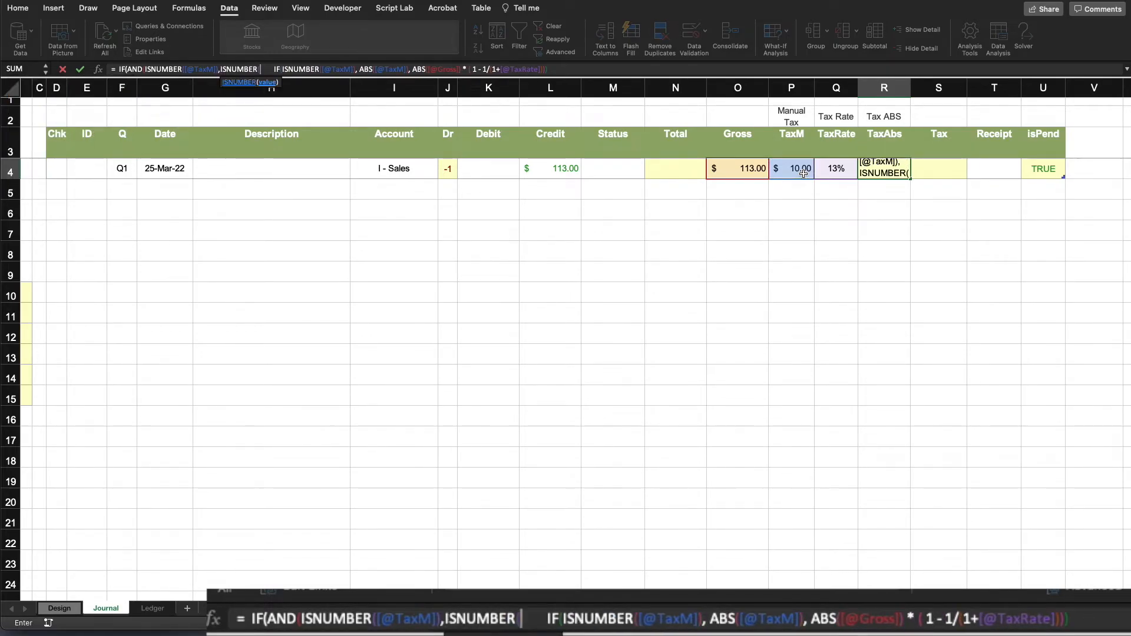
left_click(844, 170)
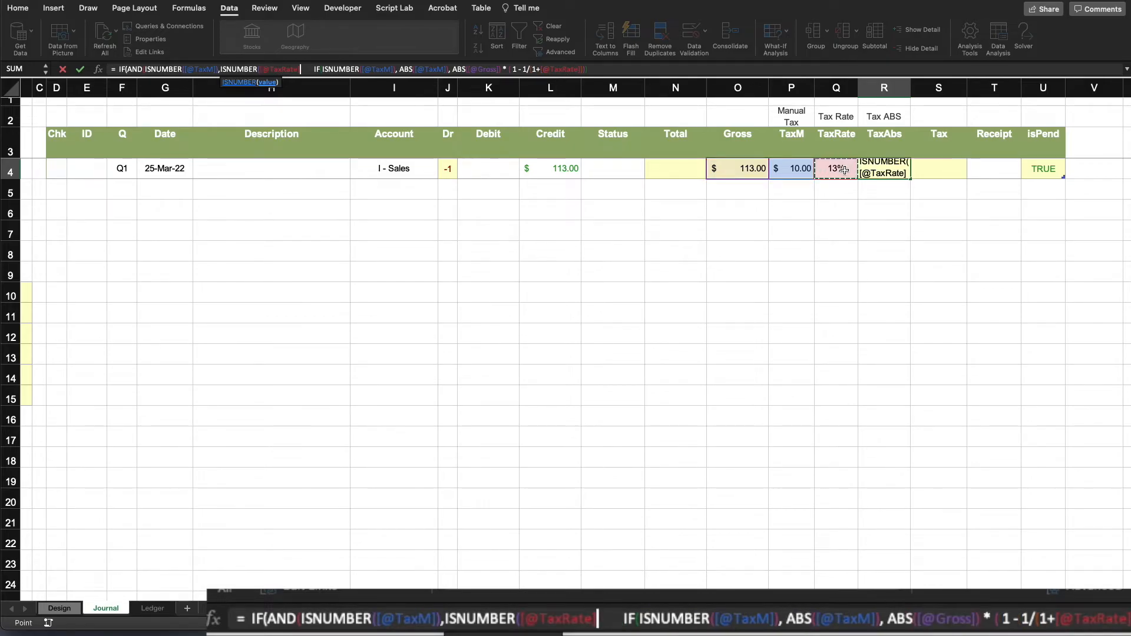
type(")")
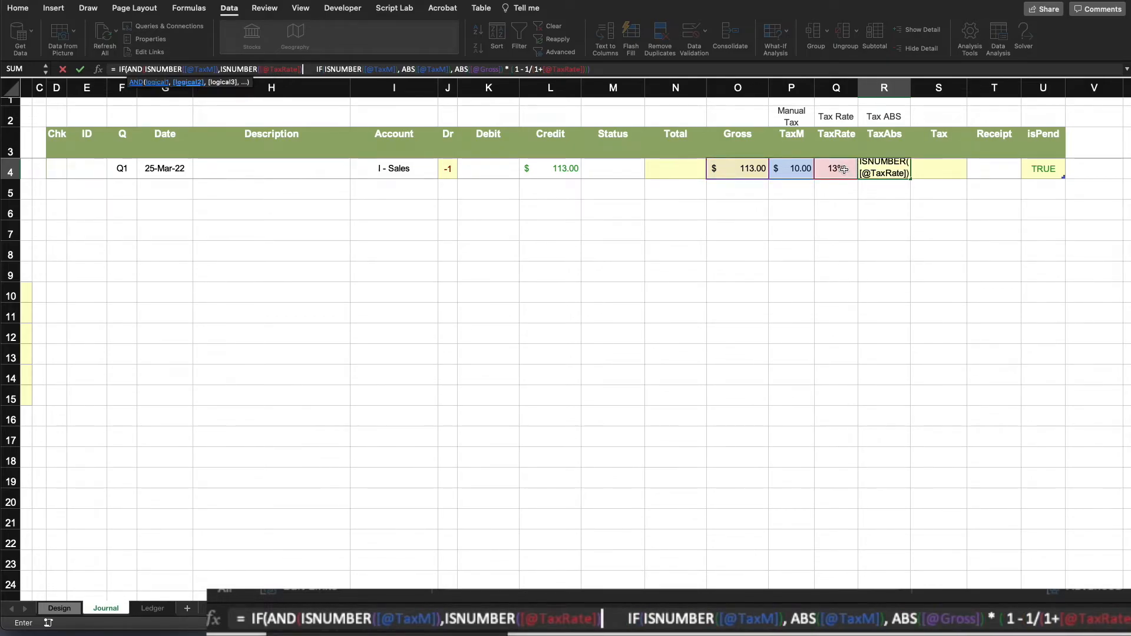
type(")")
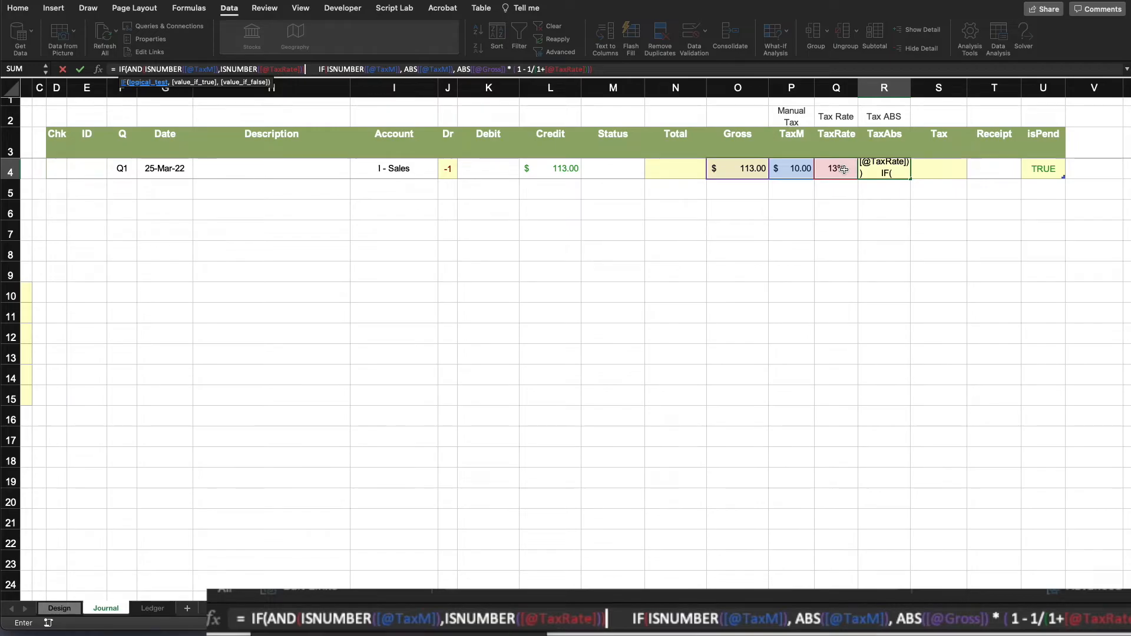
Make the outer IF return "ERROR" when true, keep the existing IF as its false result, and commit the TaxAbs formula
type(", \"")
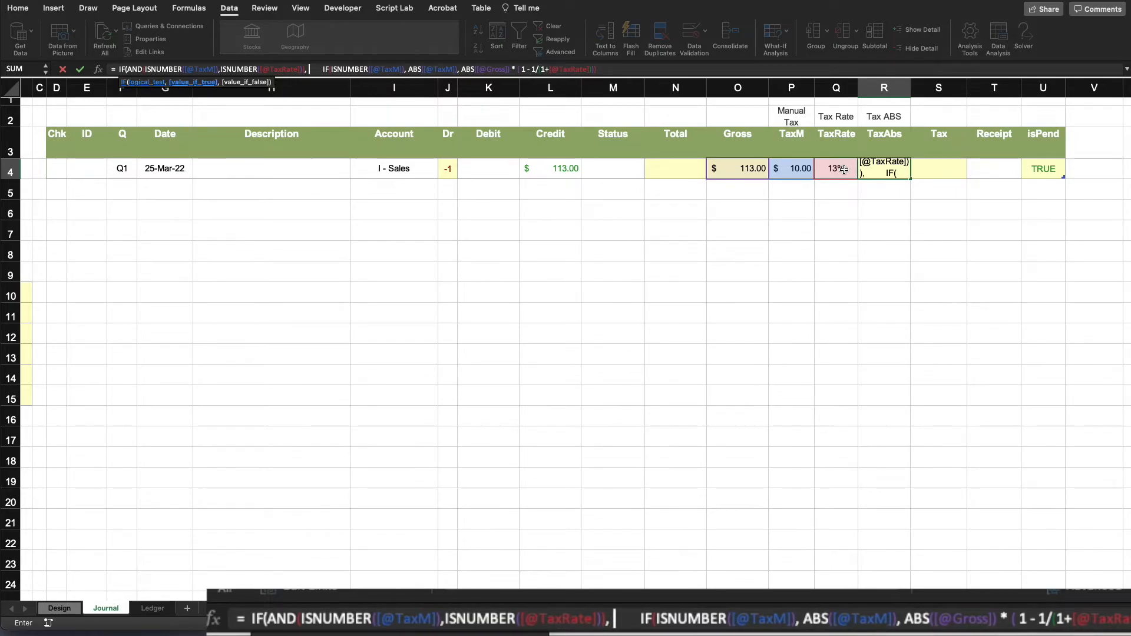
type("ERROR")
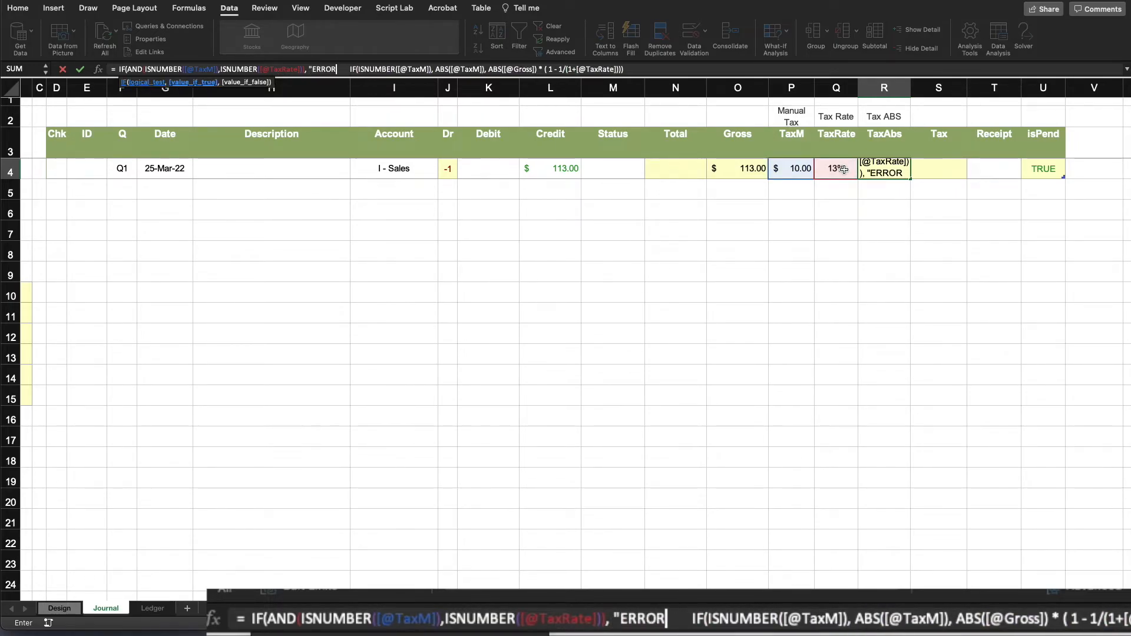
type("\",")
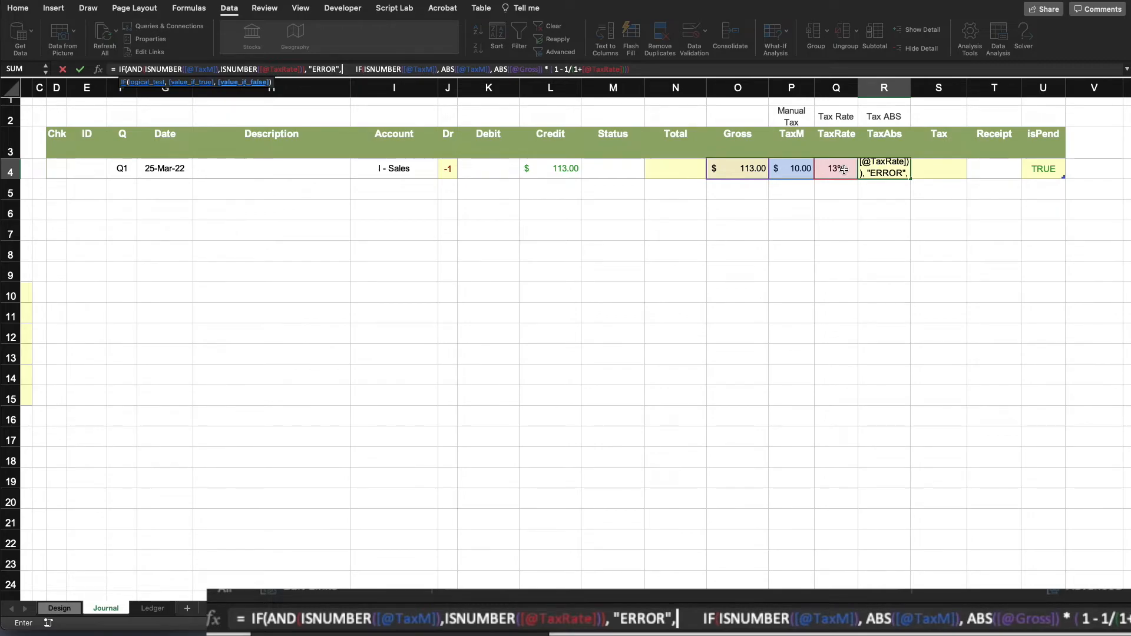
left_click(648, 70)
type(")")
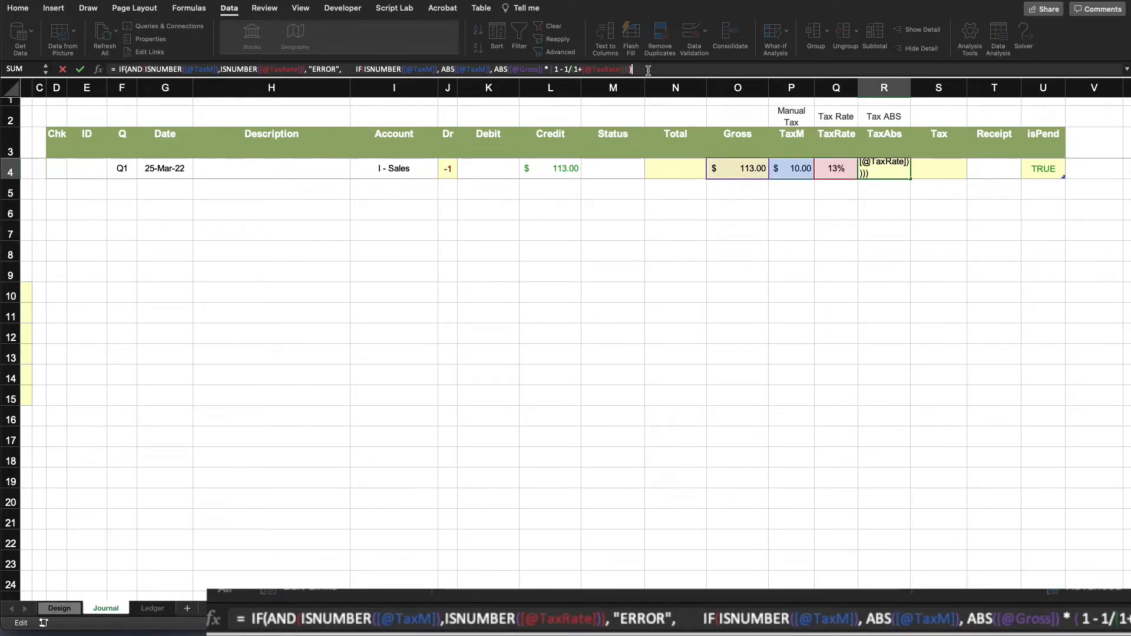
key("Return")
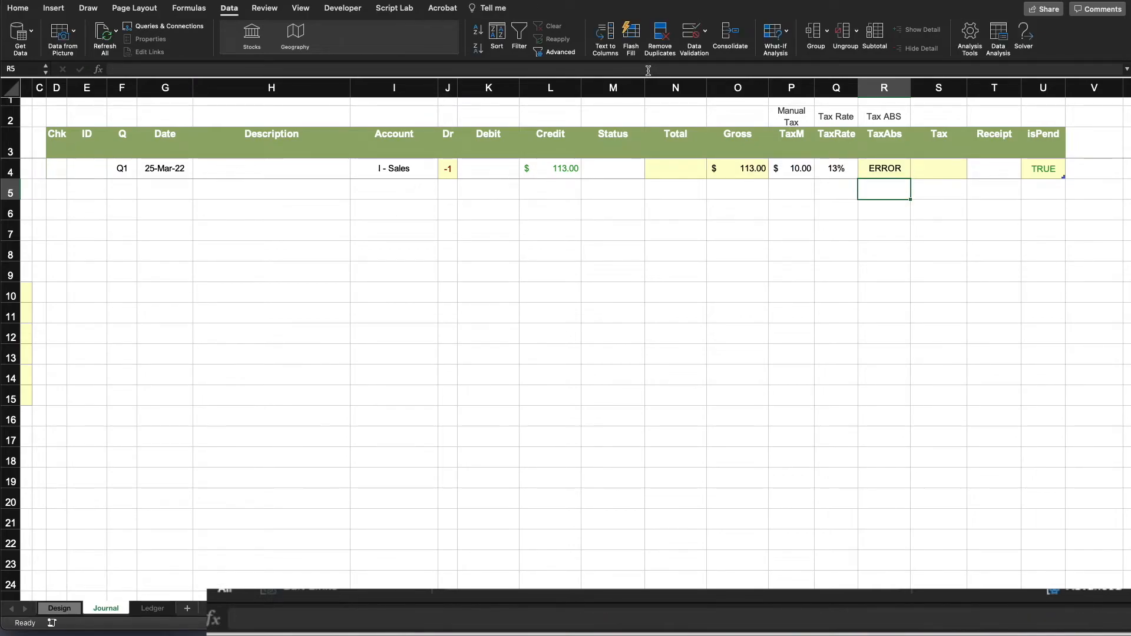
Clear the journal row's TaxRate to test TaxAbs with only the manual tax filled in
key("Up")
key("Left")
key("Left")
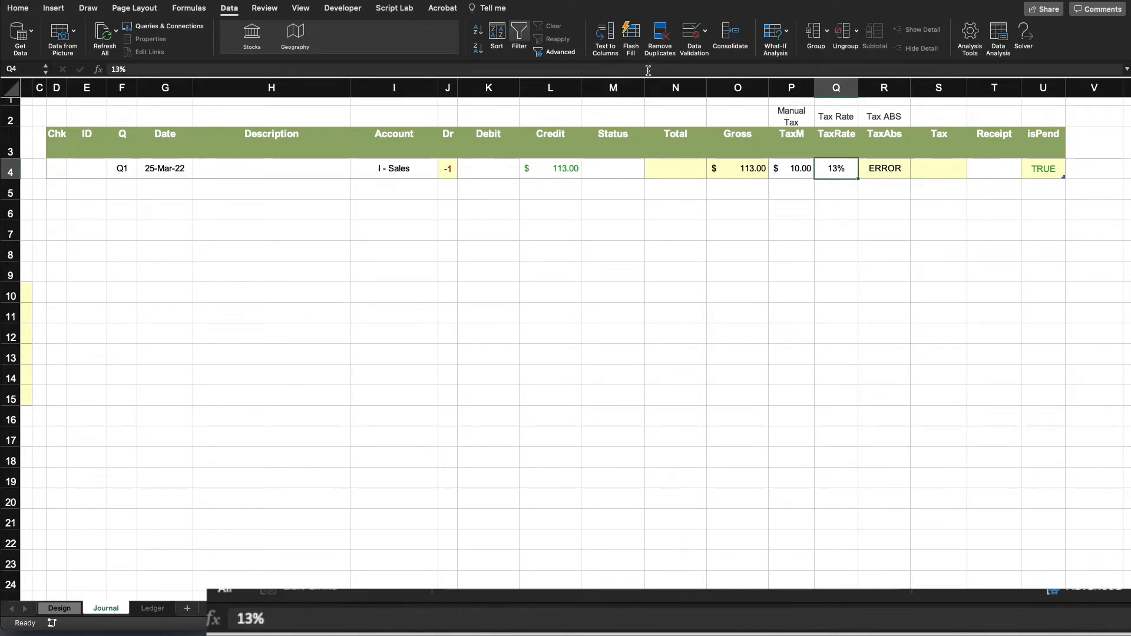
key("Right")
key("BackSpace")
key("Return")
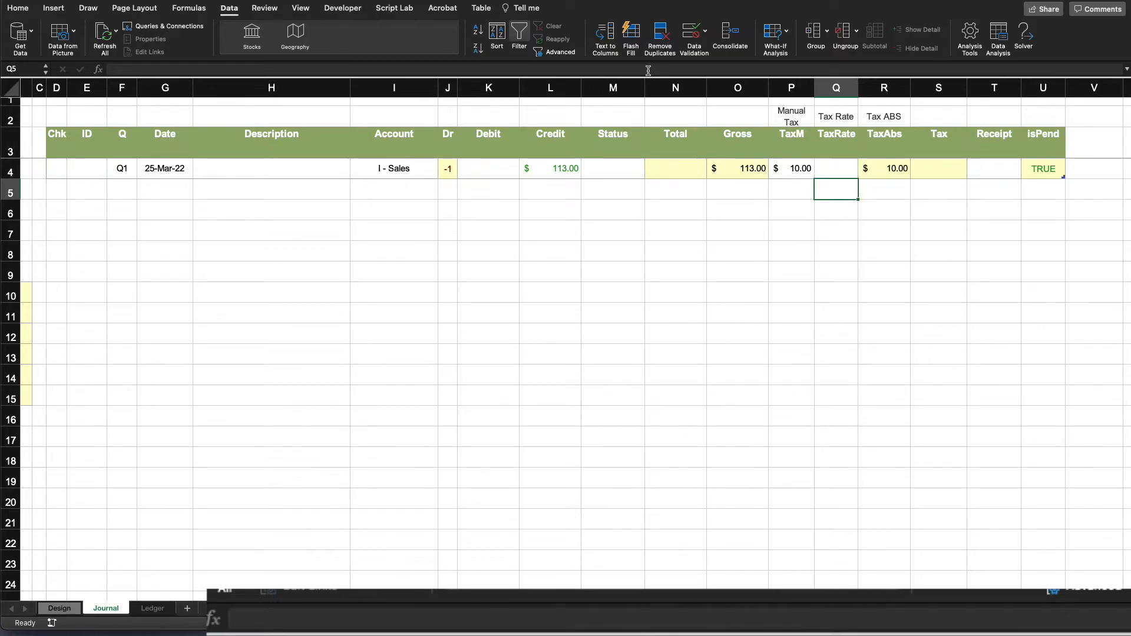
Restore the journal row's TaxRate to 13% and select its TaxM cell
key("Up")
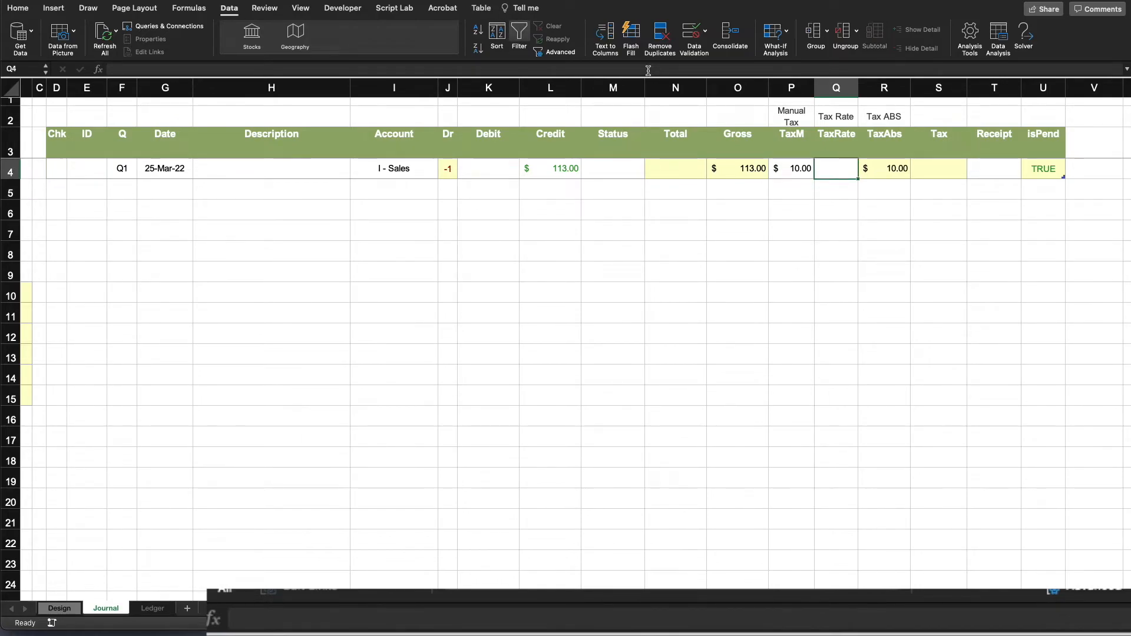
type("13%")
key("Return")
key("Left")
key("Up")
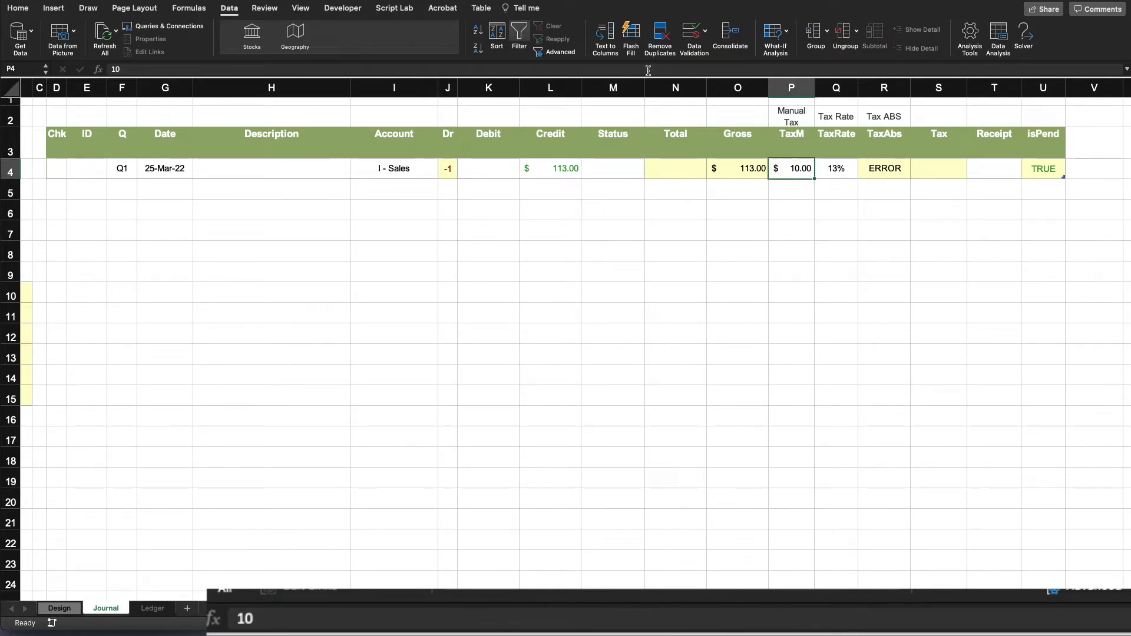
Clear the journal row's TaxM value to test TaxAbs with only the tax rate filled in
key("Delete")
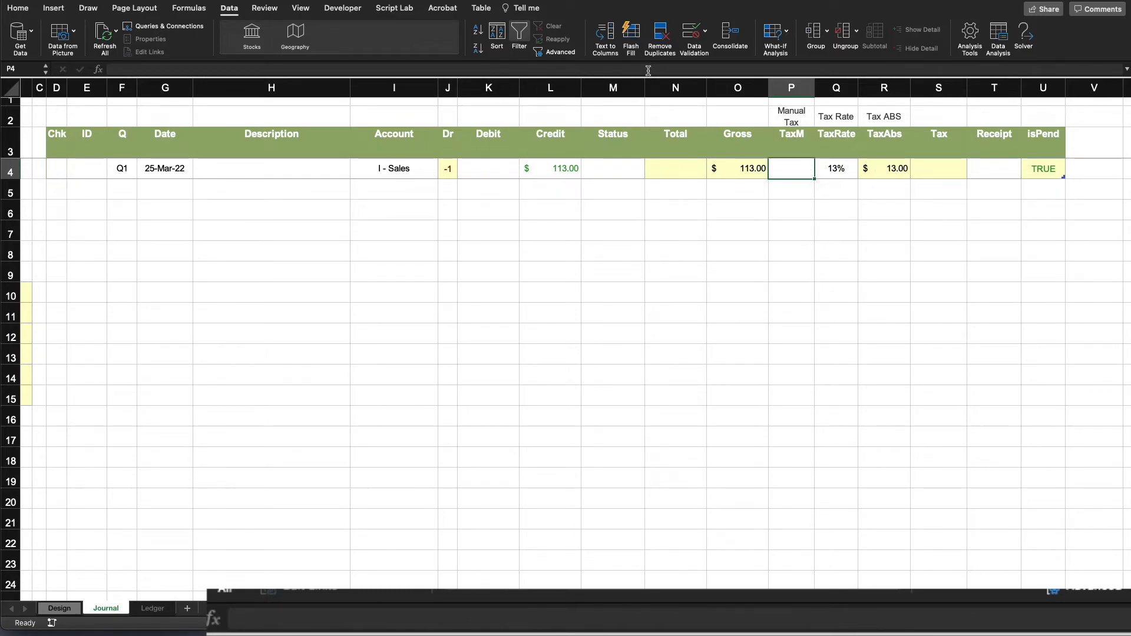
left_click(959, 233)
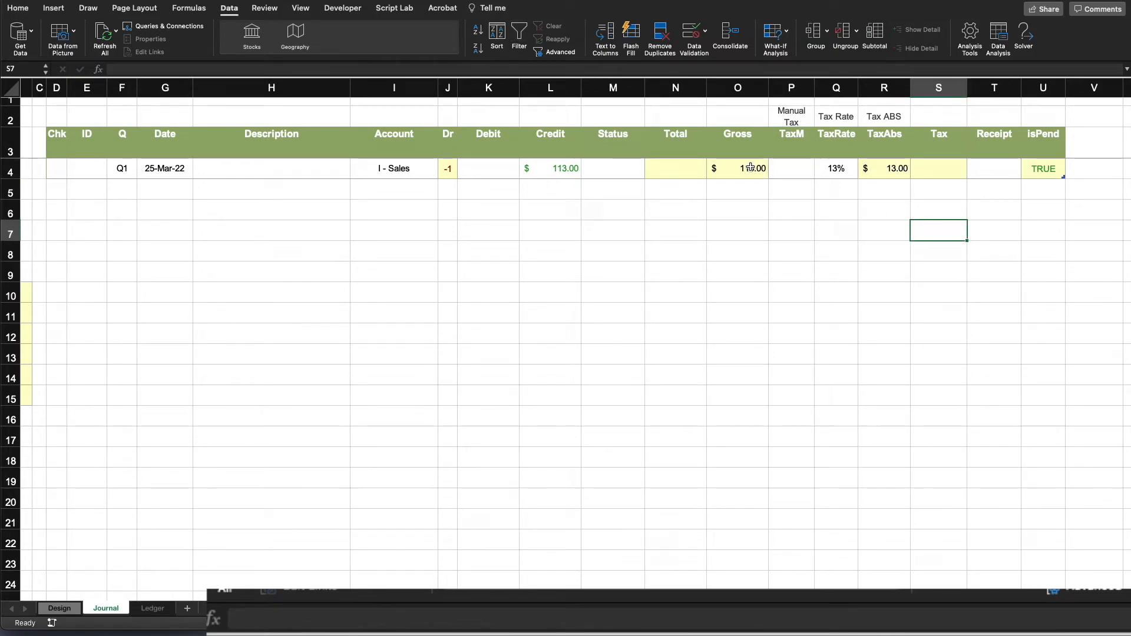
left_click(832, 231)
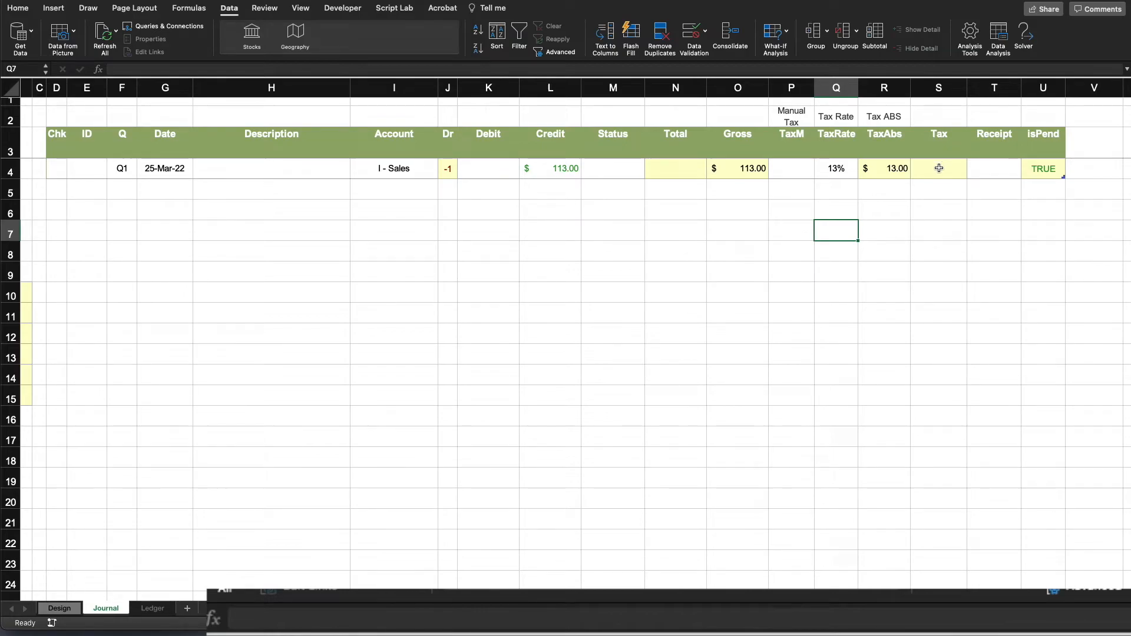
Examine the journal row's Account, Dr, Debit, Credit and Tax cells to work out the sign the tax needs
left_click(940, 169)
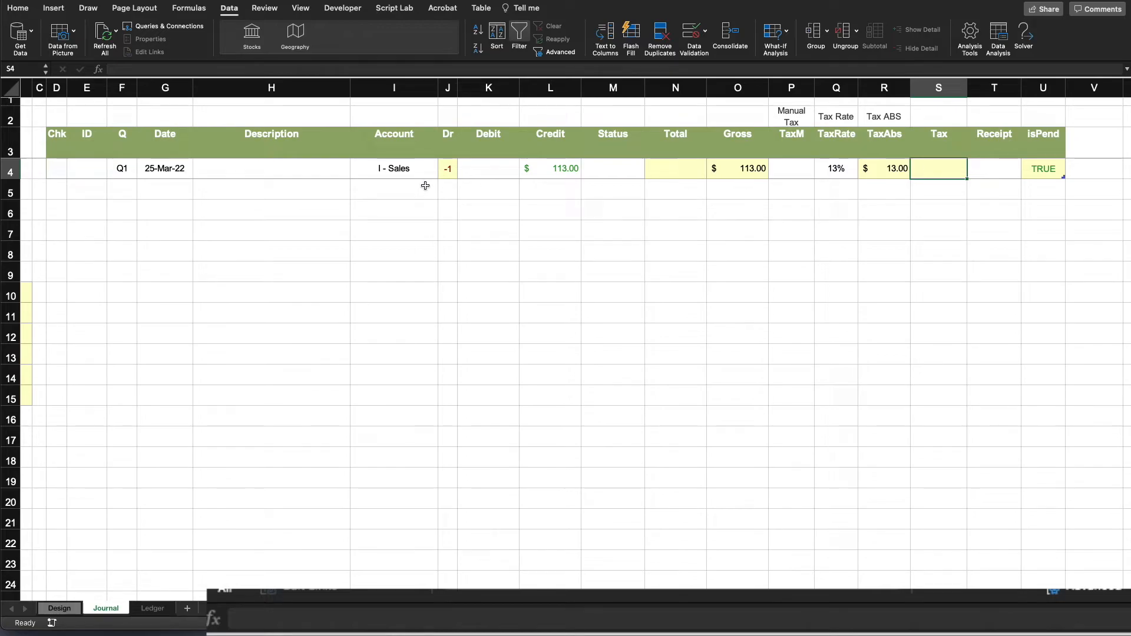
left_click(385, 165)
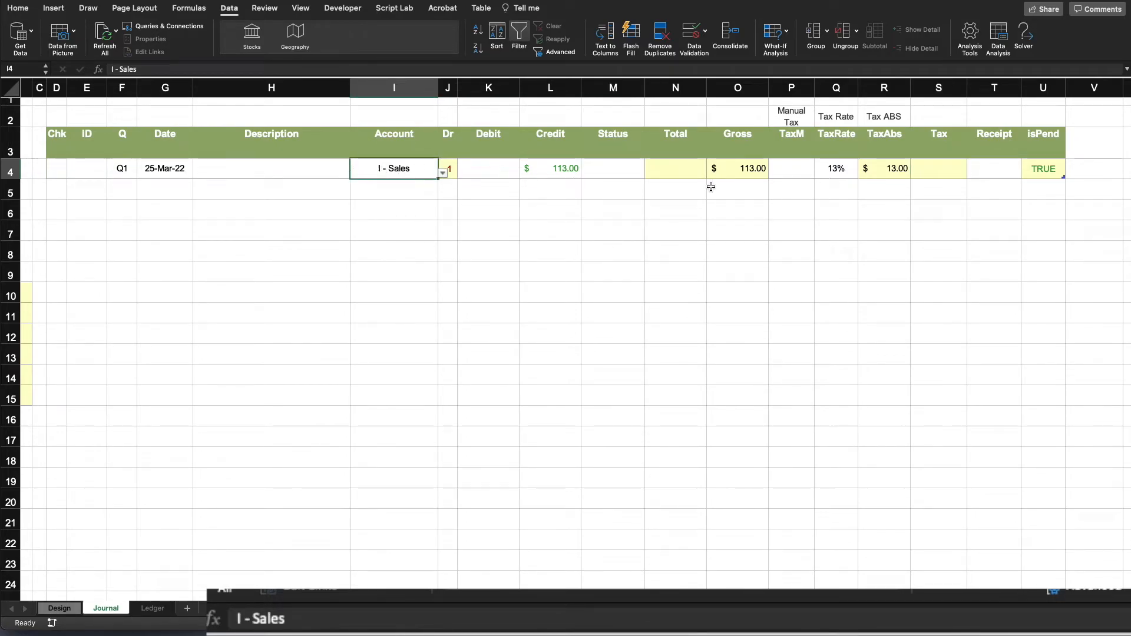
left_click(556, 168)
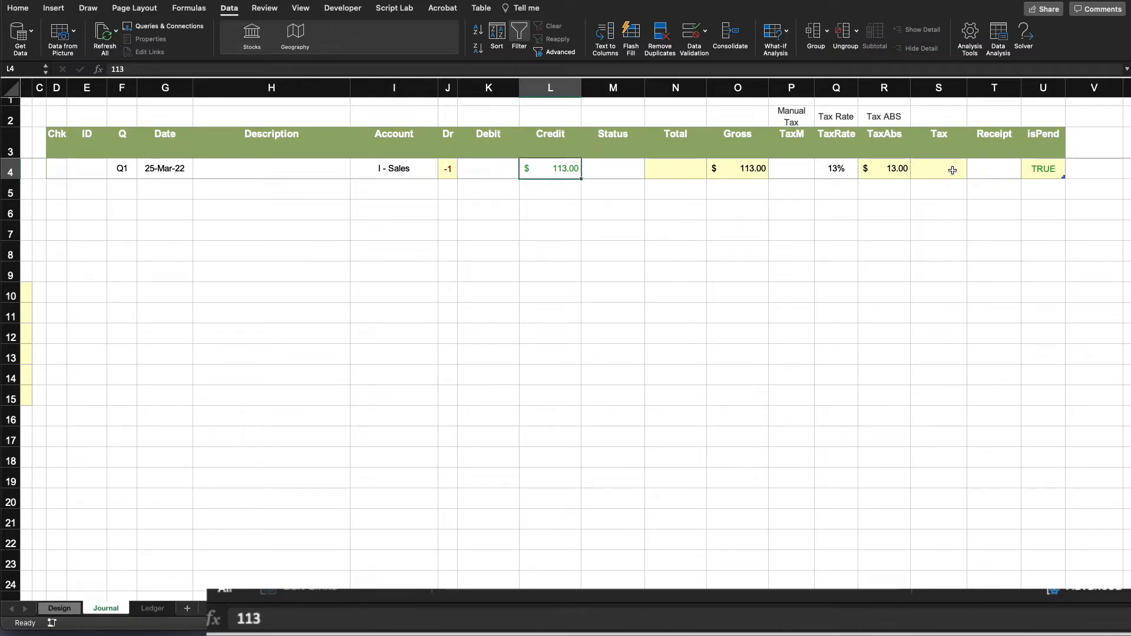
left_click(953, 171)
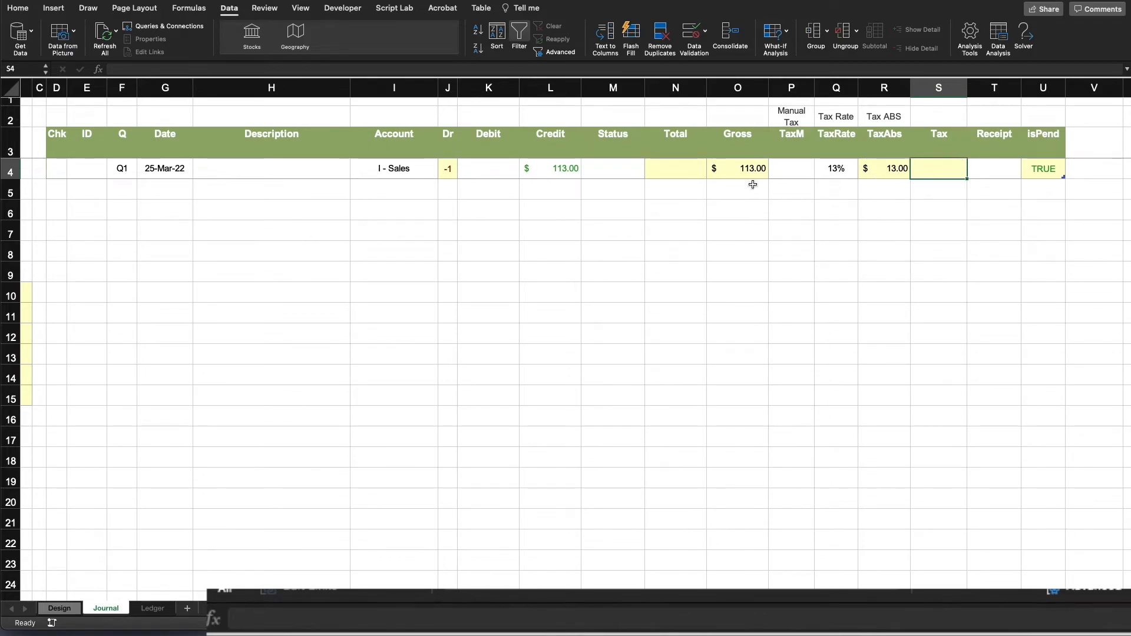
left_click(532, 168)
left_click(472, 171)
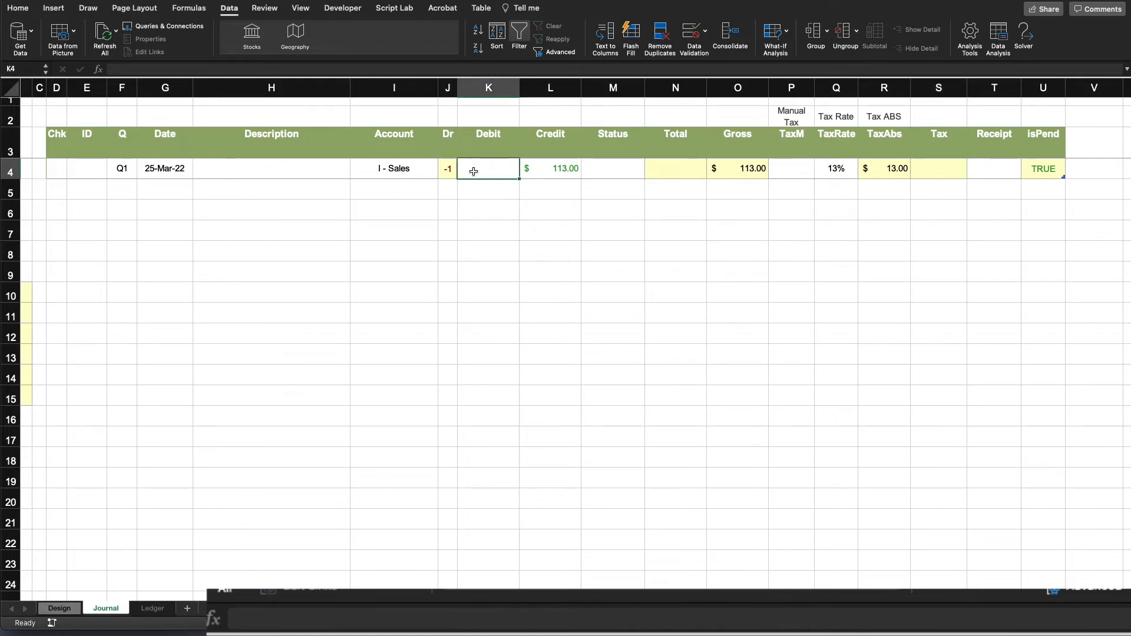
left_click(952, 169)
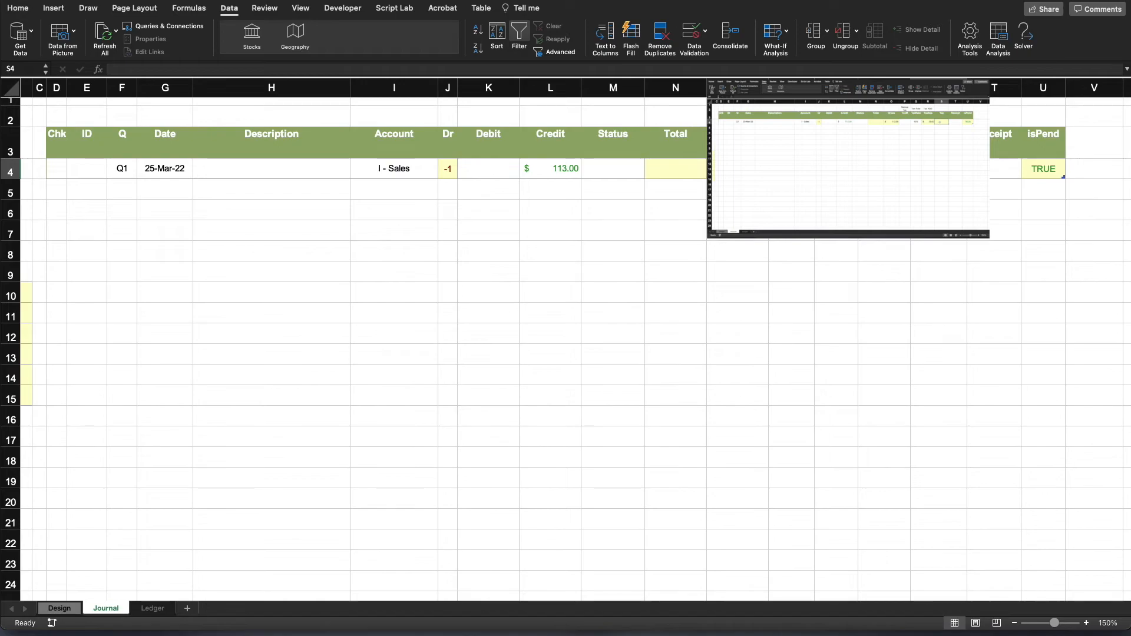
left_click(752, 232)
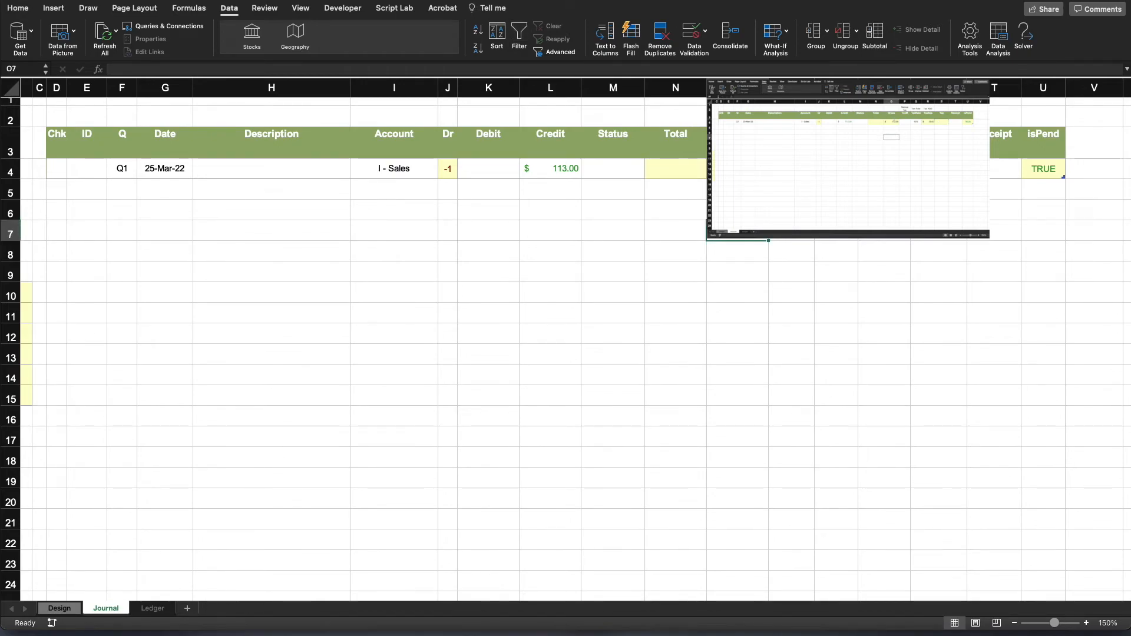
left_click(449, 170)
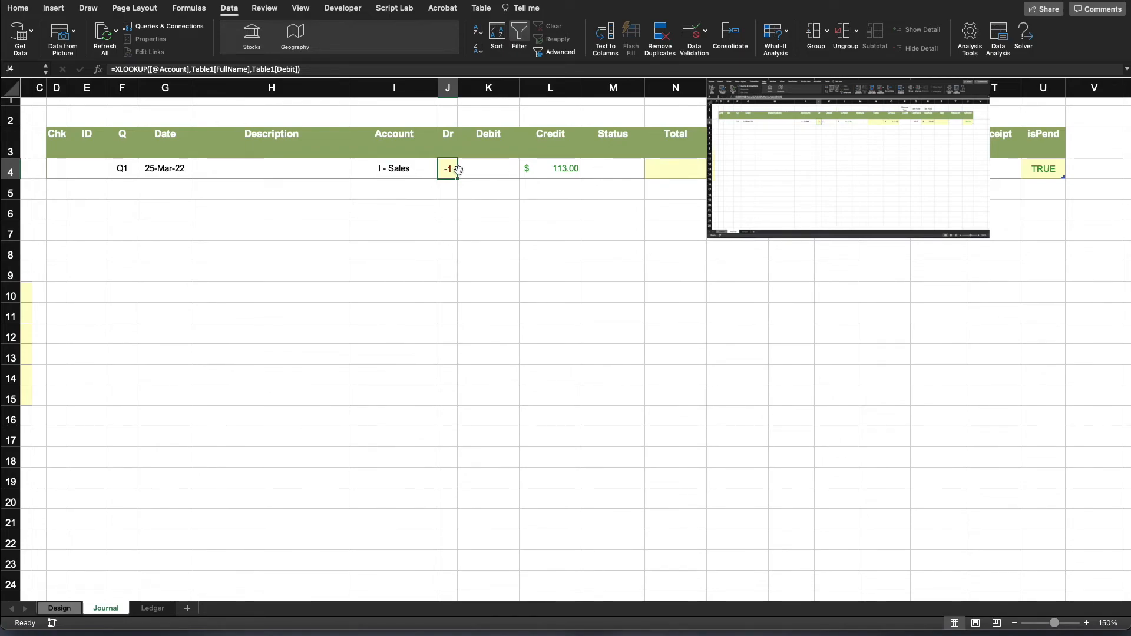
left_click(484, 164)
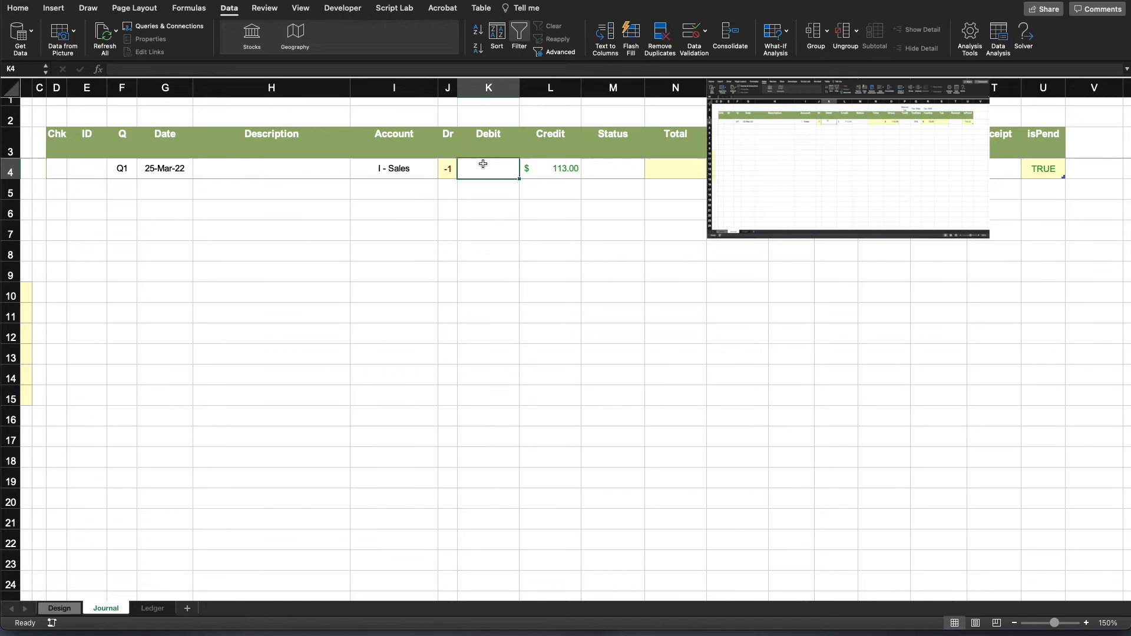
left_click(558, 166)
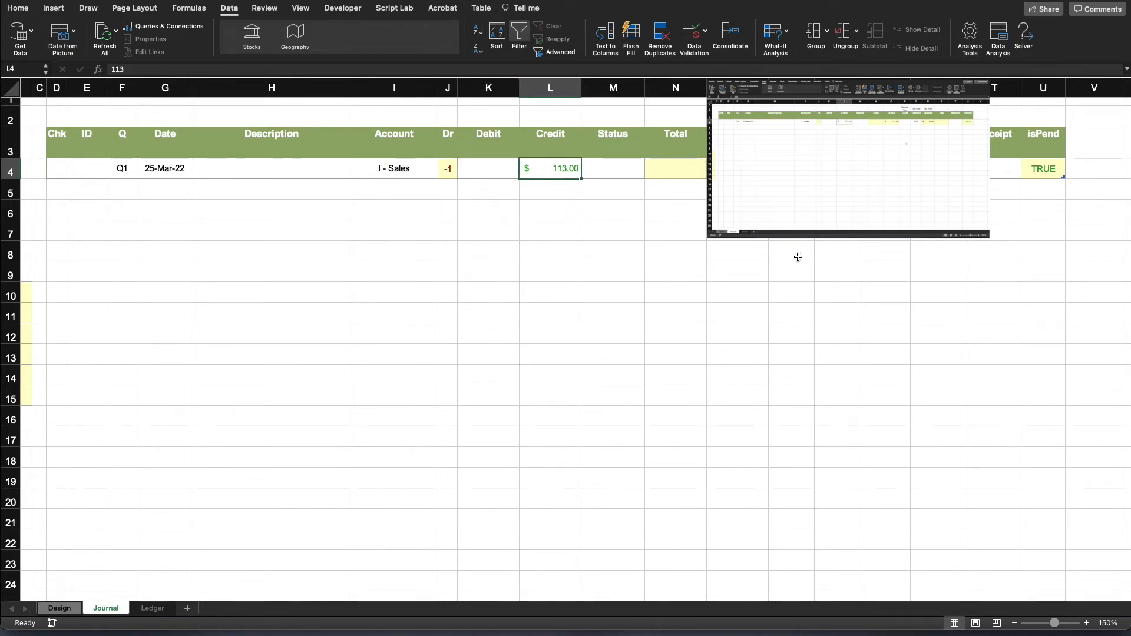
left_click(798, 258)
left_click(938, 169)
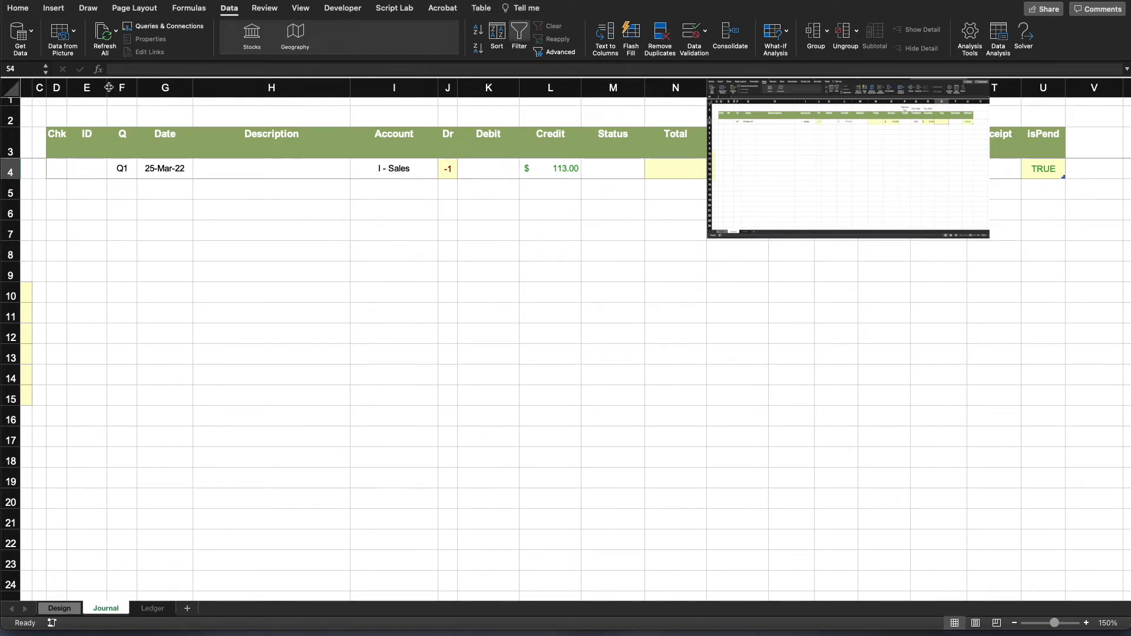
key("F2")
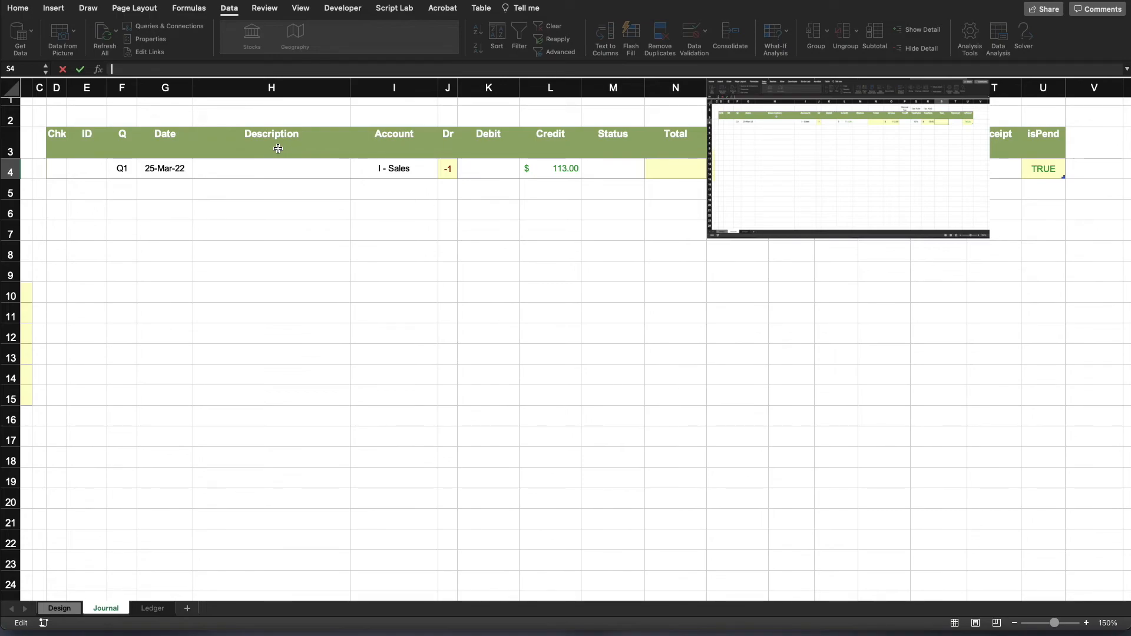
type("LET(")
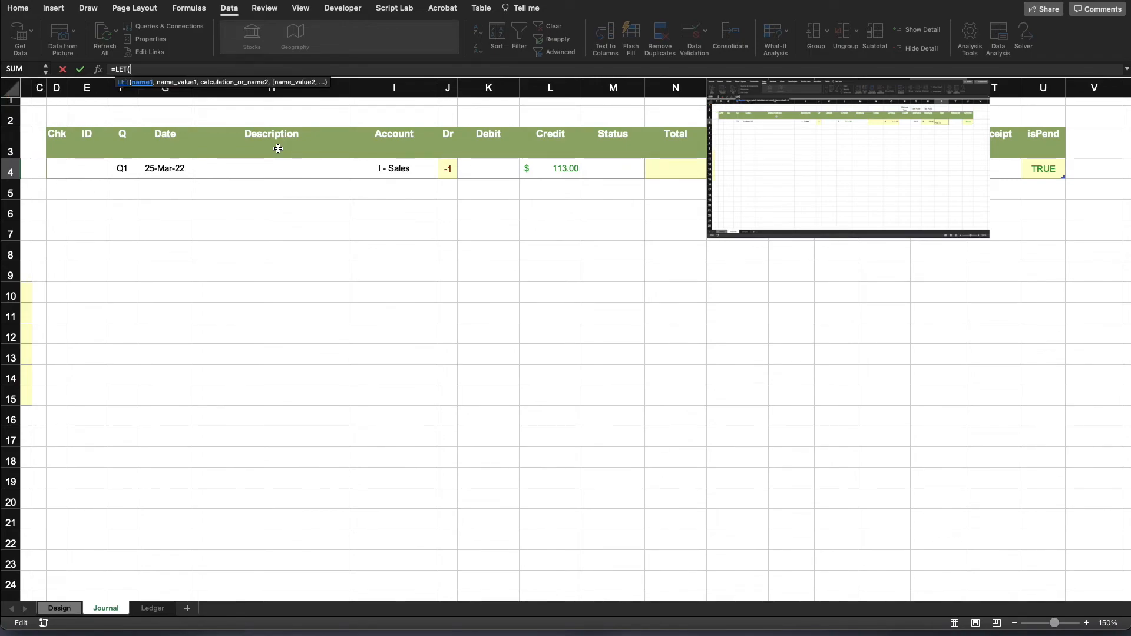
type("isDebit,")
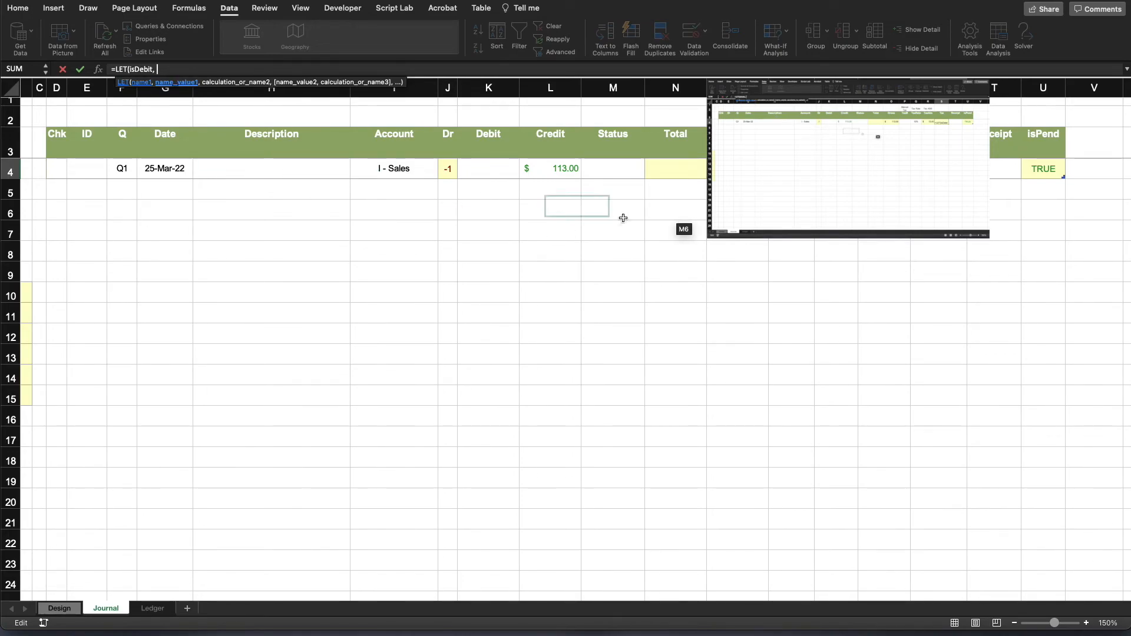
left_click(736, 169)
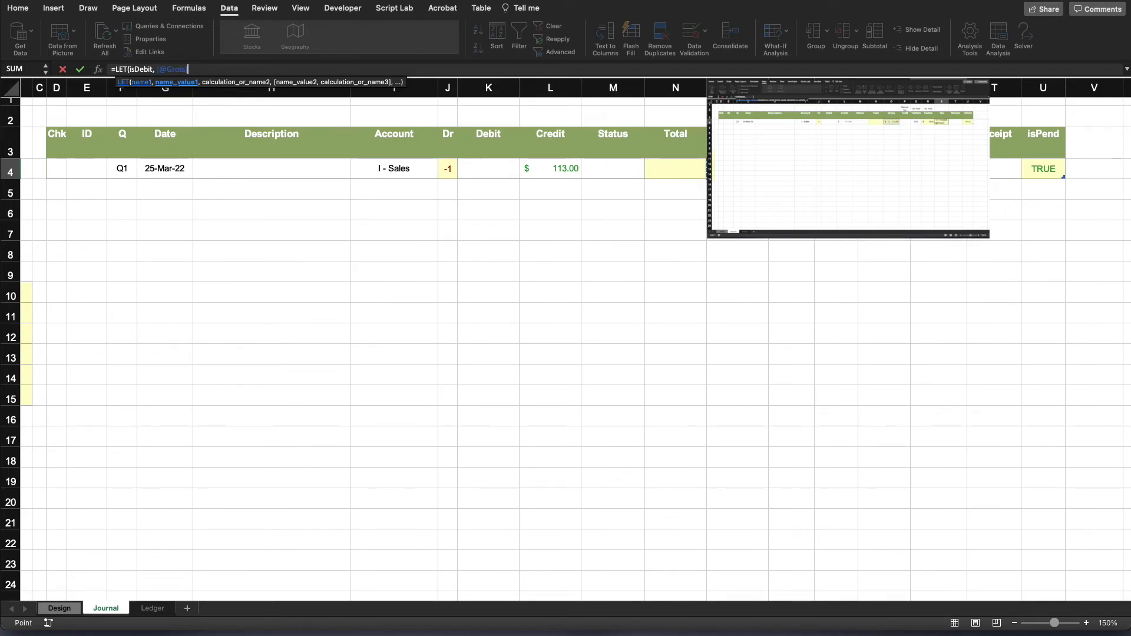
type("*")
left_click(448, 168)
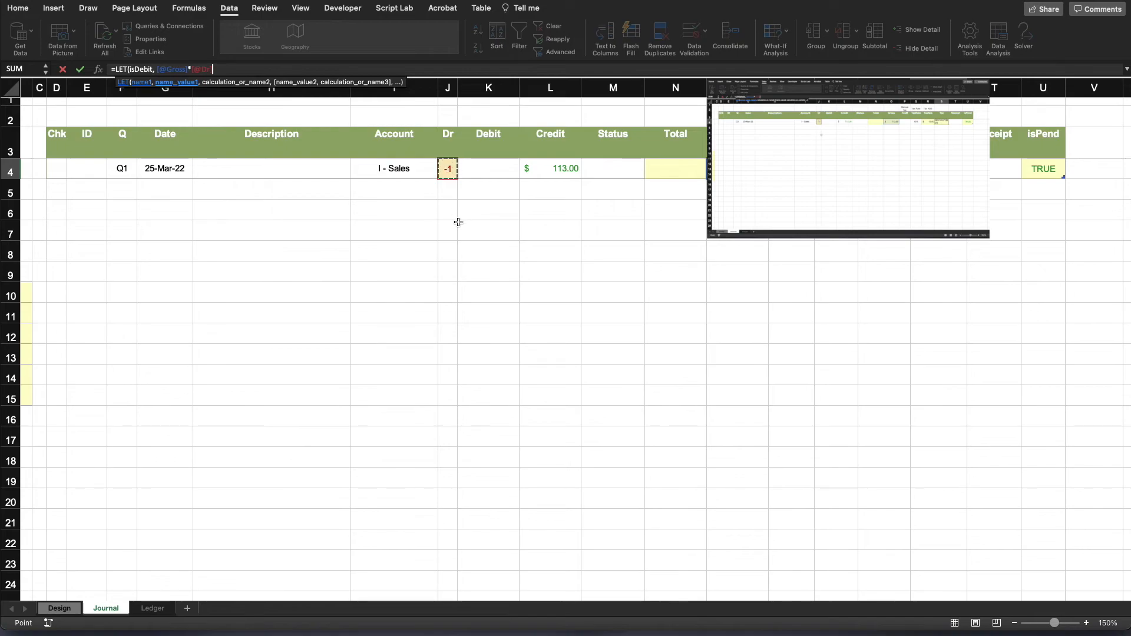
type("> 0,")
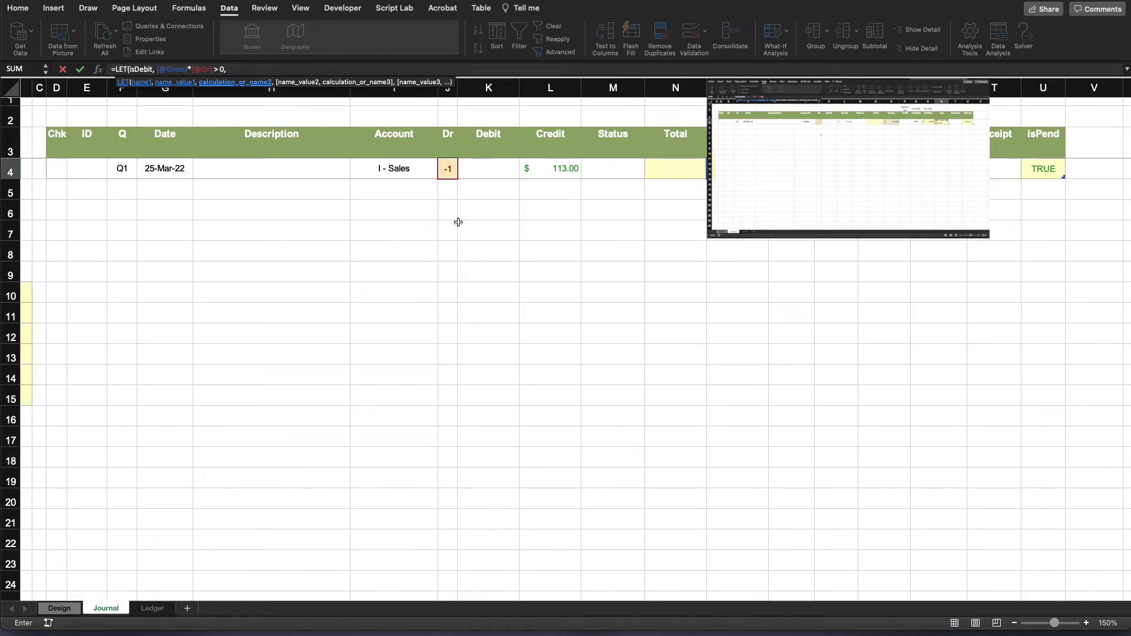
type(" IF(isDebit")
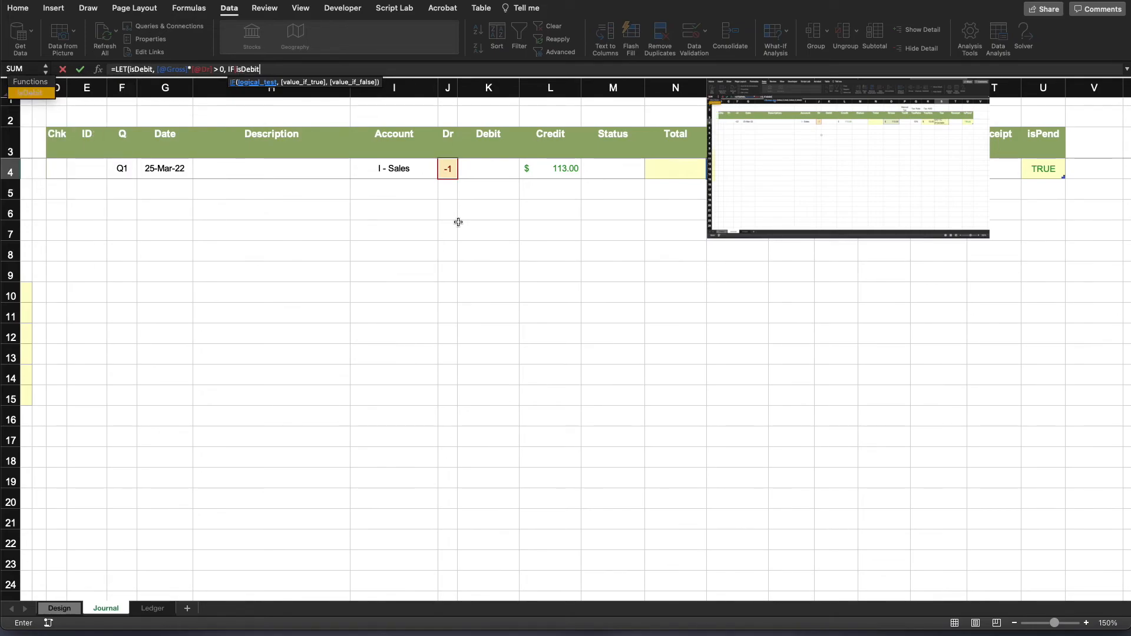
type(", -")
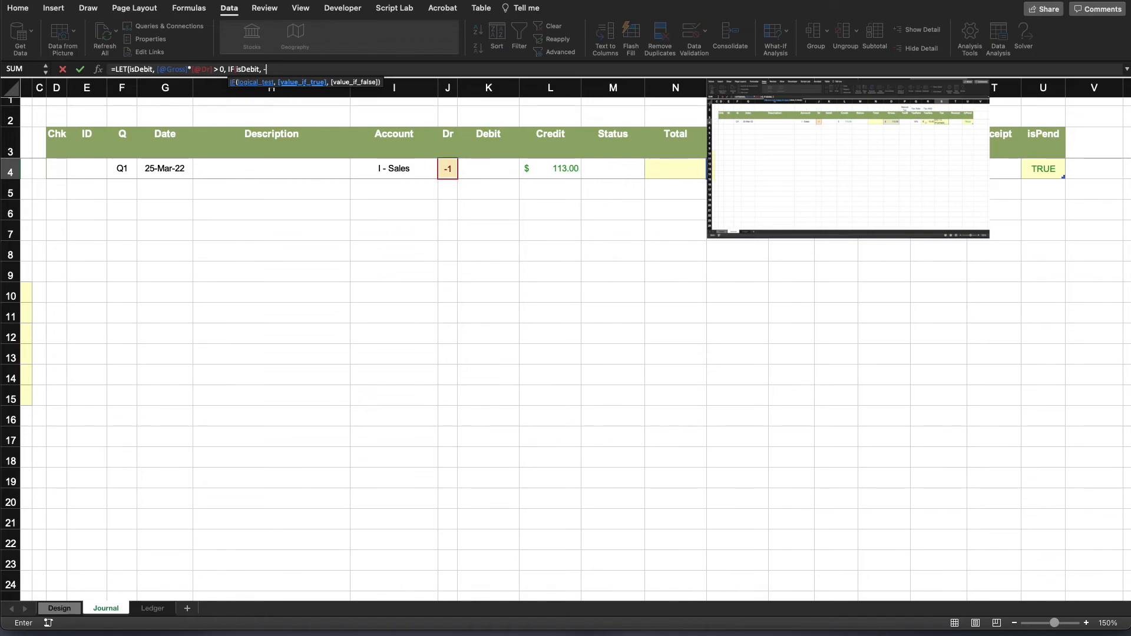
left_click(875, 172)
type(",")
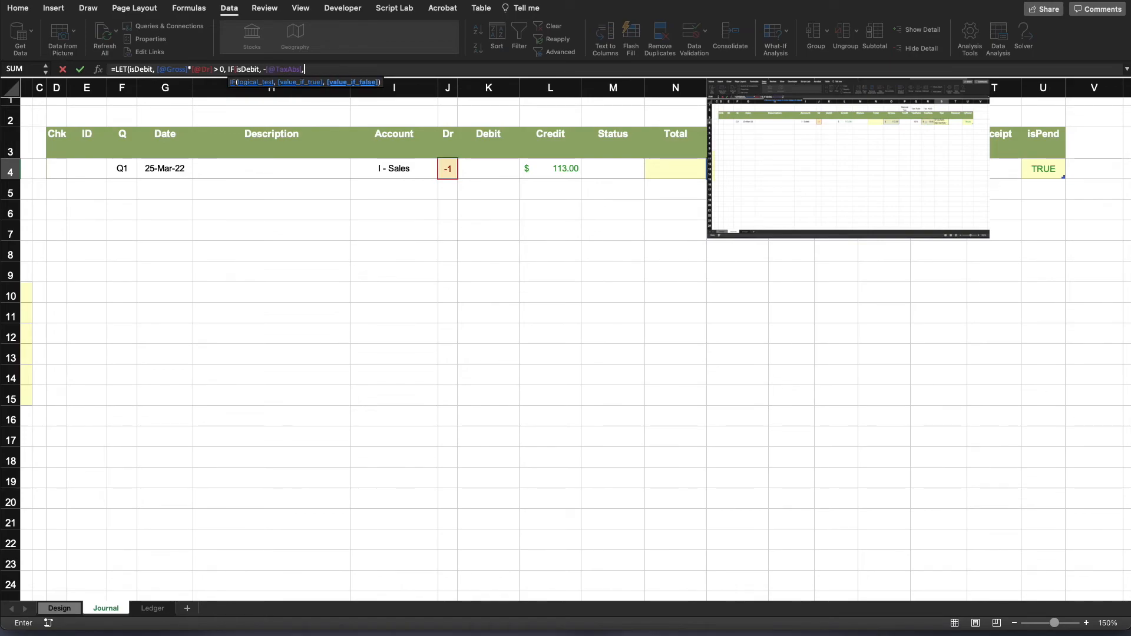
left_click(876, 172)
type(")")
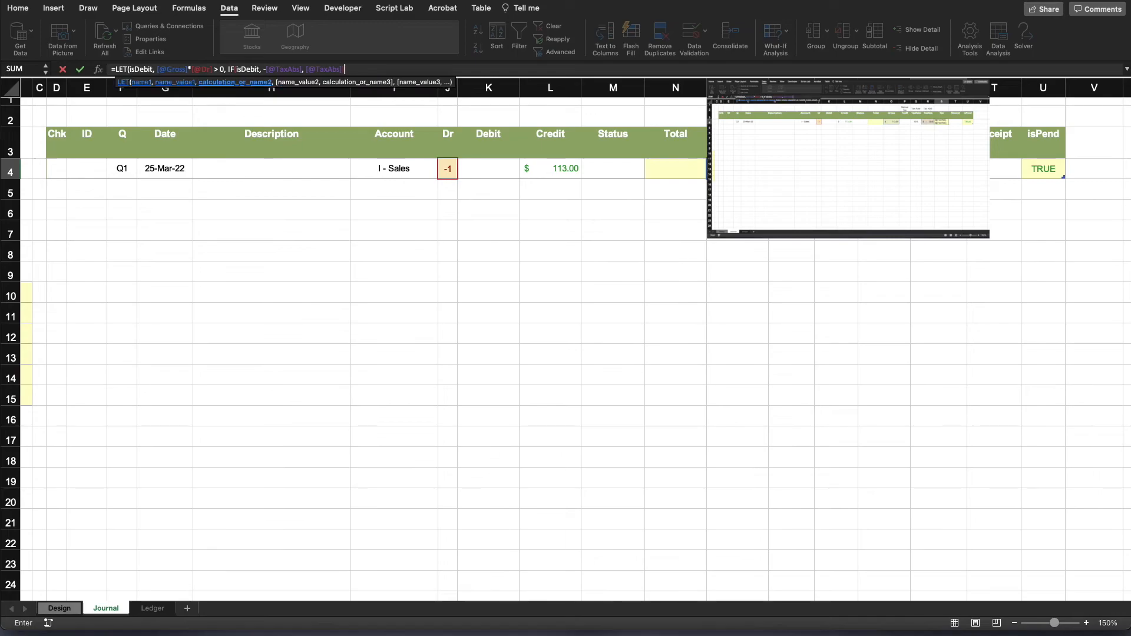
key("Return")
key("Return")
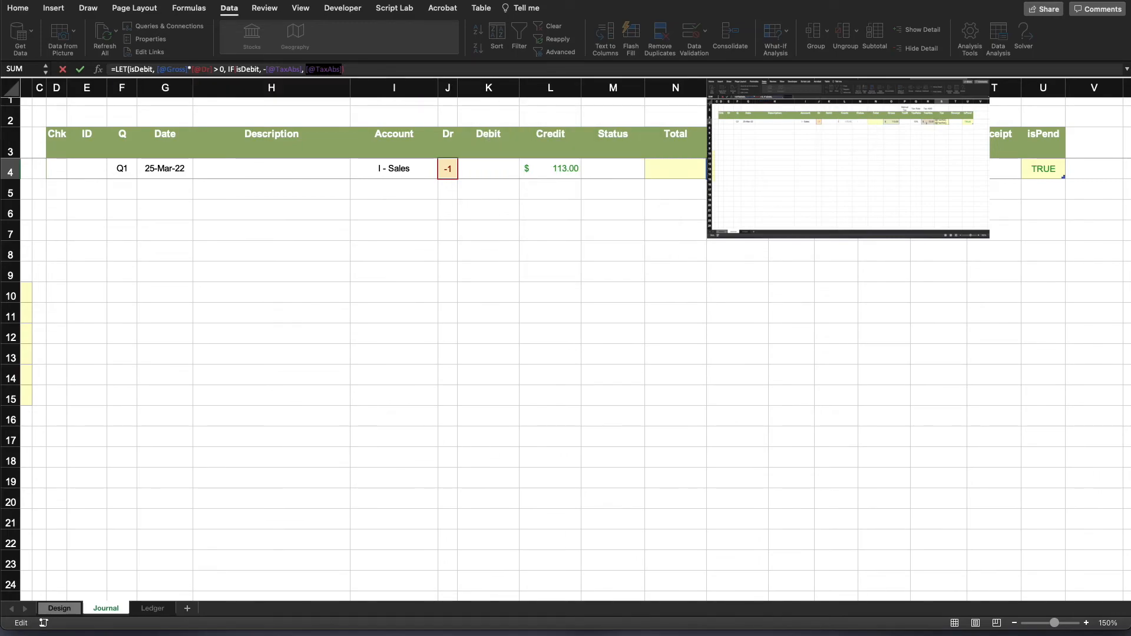
left_click(354, 70)
type(")")
key("Return")
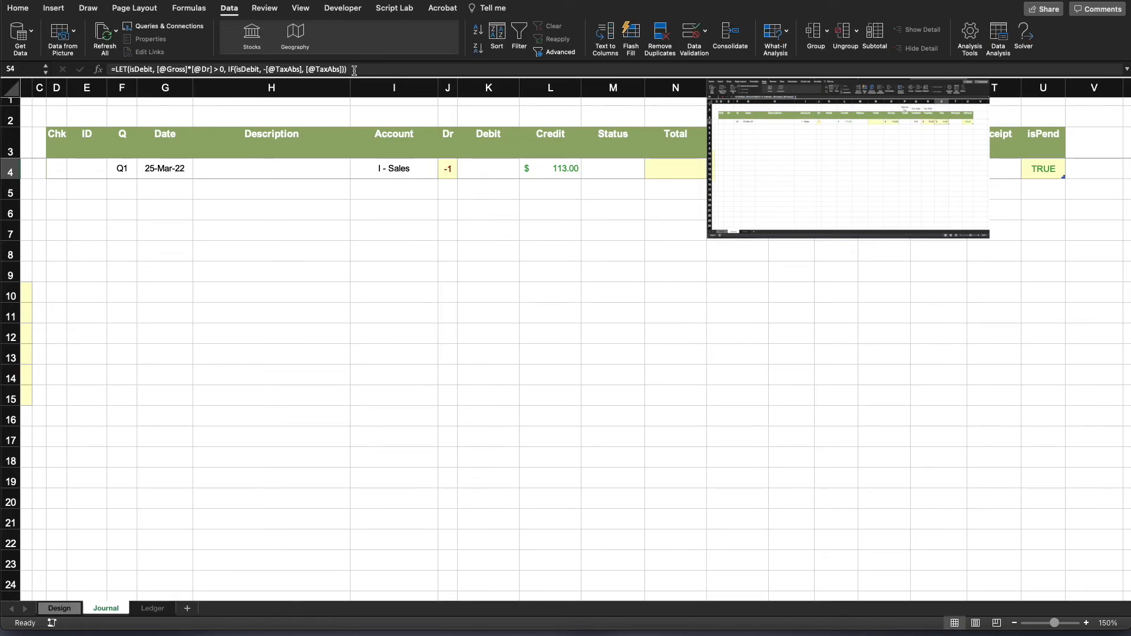
Review the journal row's Credit and Total cells and the Tax cell's formula
left_click(560, 169)
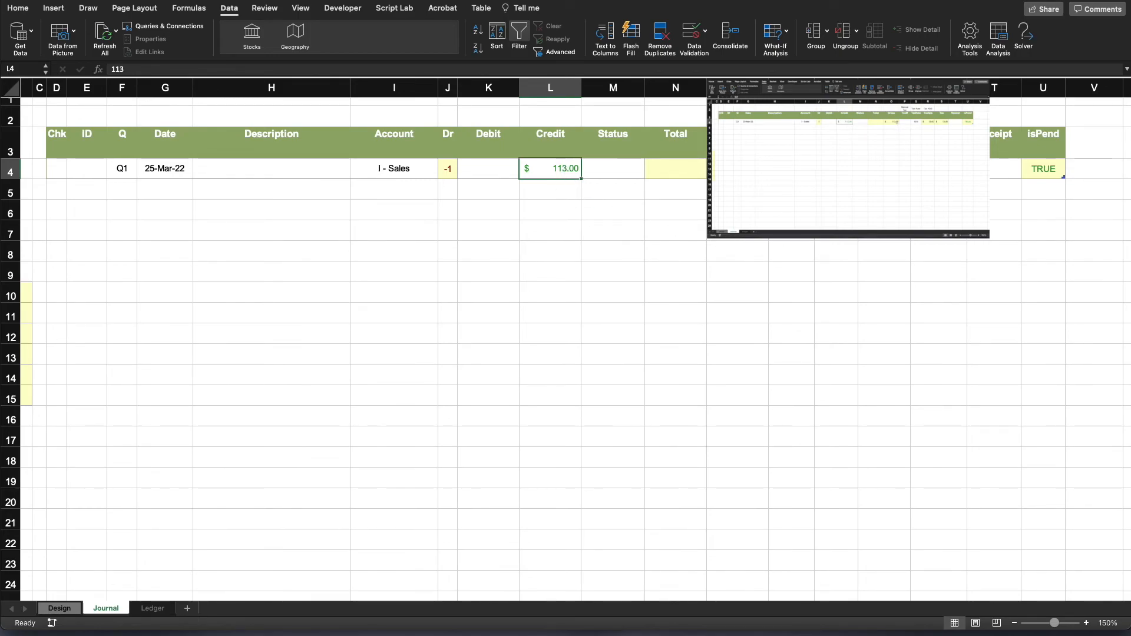
left_click(678, 168)
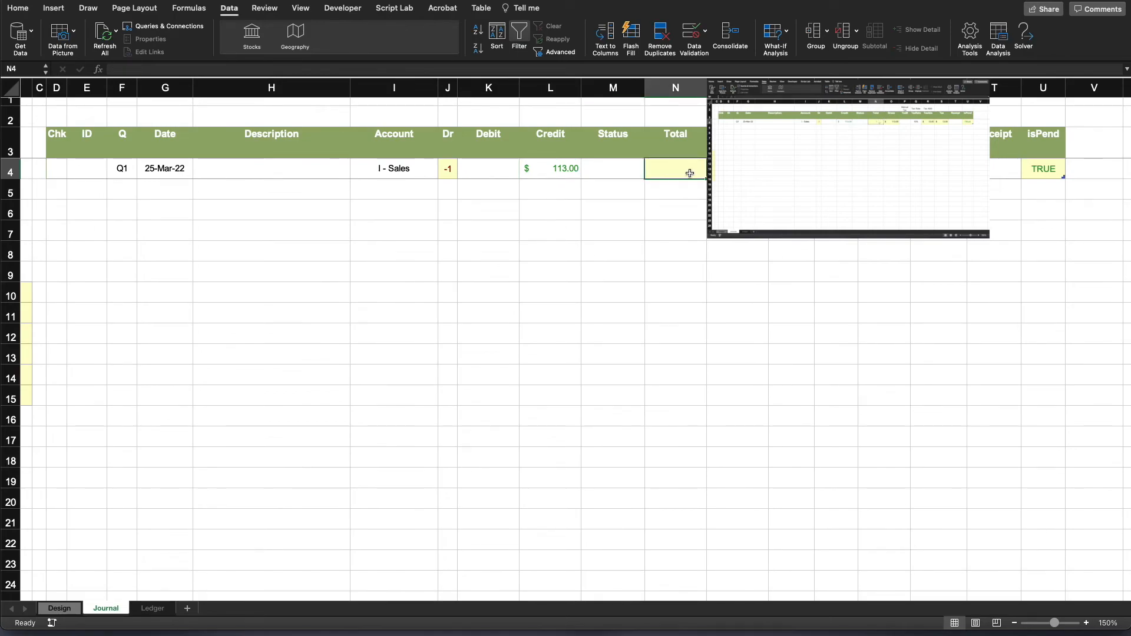
key("Right")
key("Right")
key("Right")
key("Right")
key("Right")
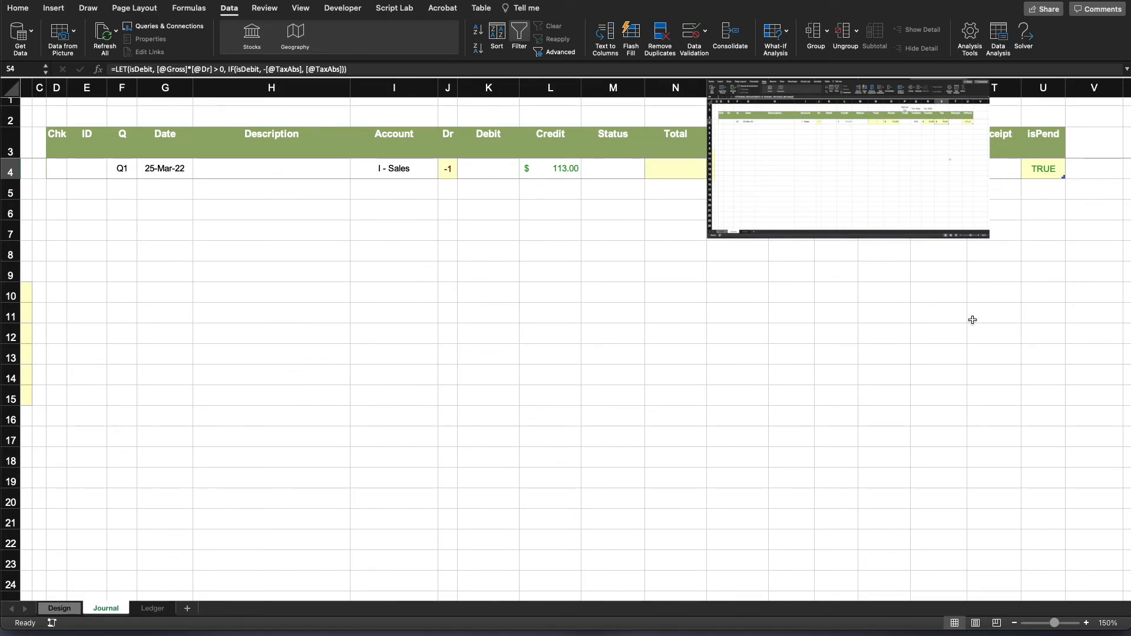
left_click(970, 319)
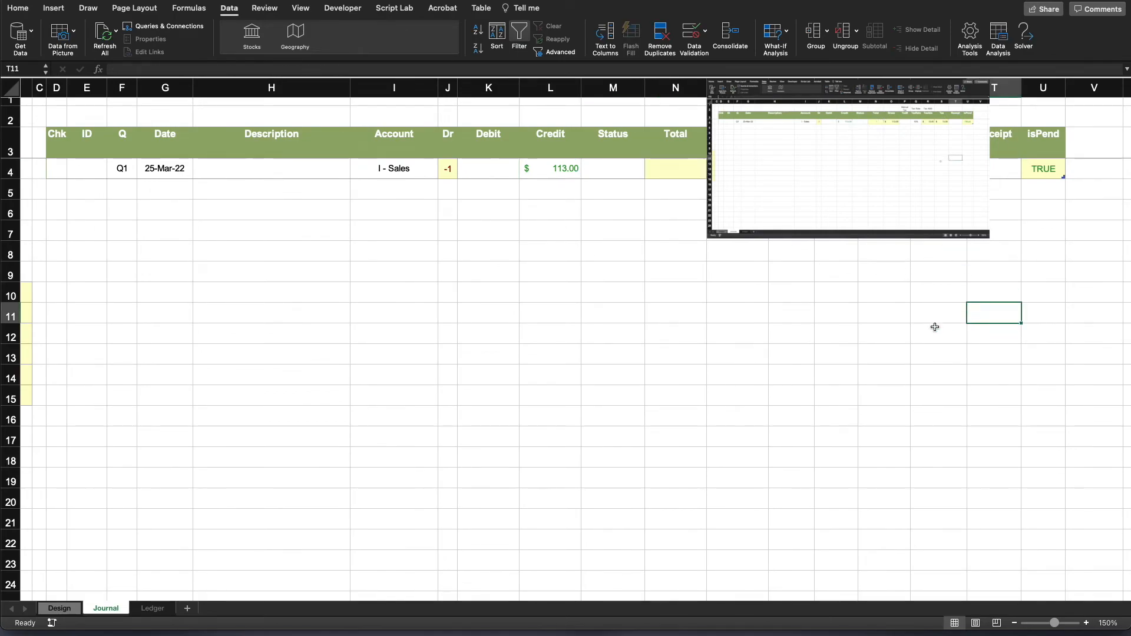
left_click(686, 171)
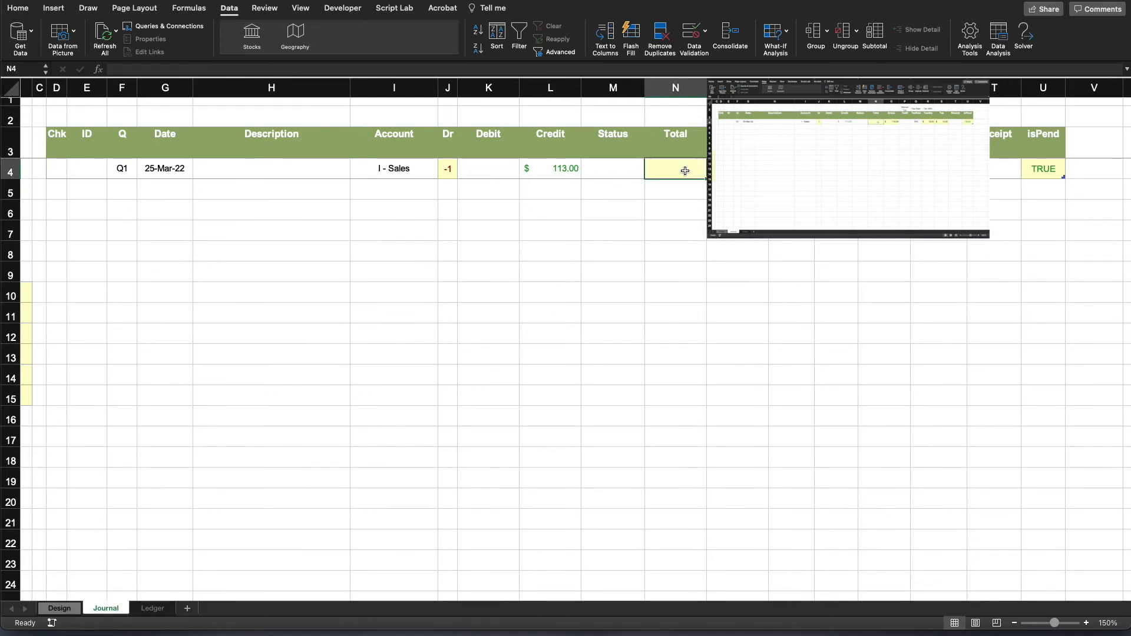
type("=IF(")
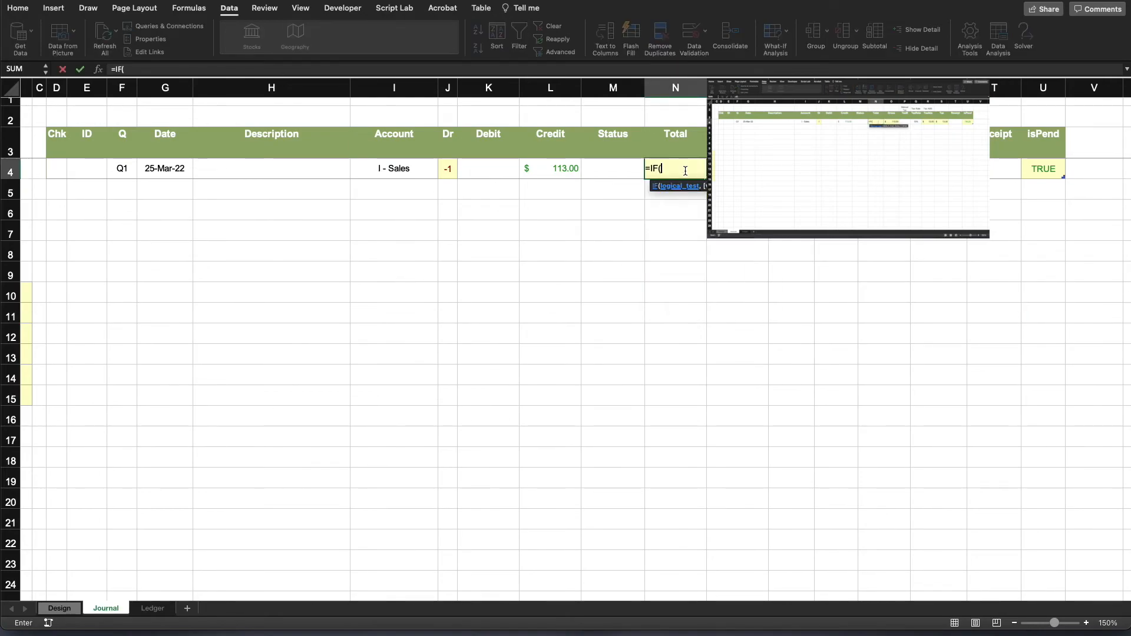
key("Right")
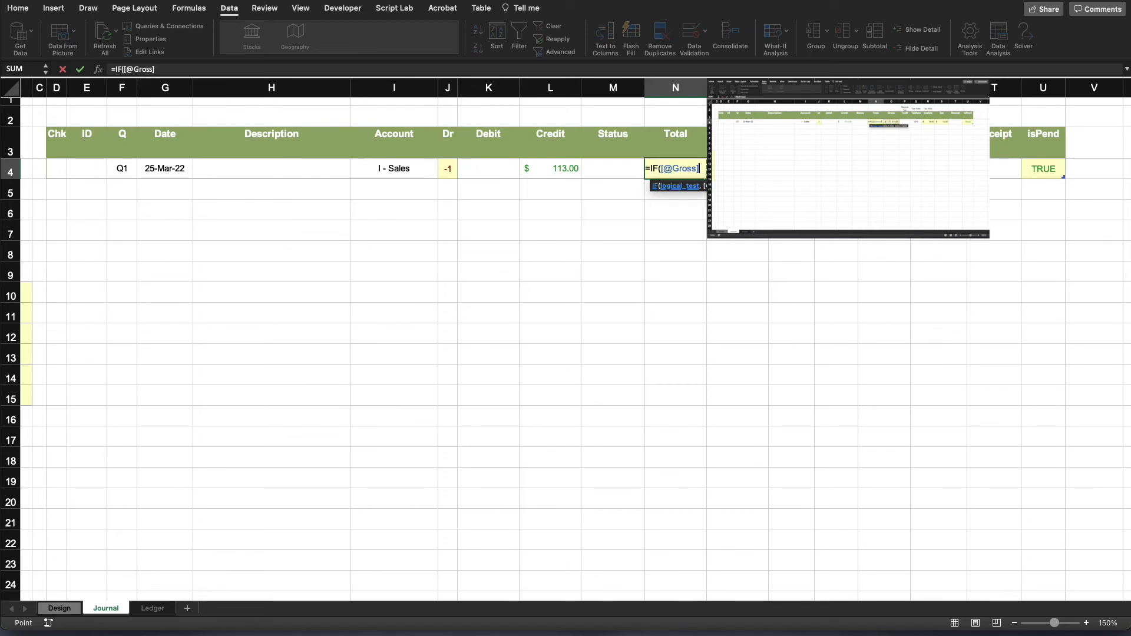
type("> 0")
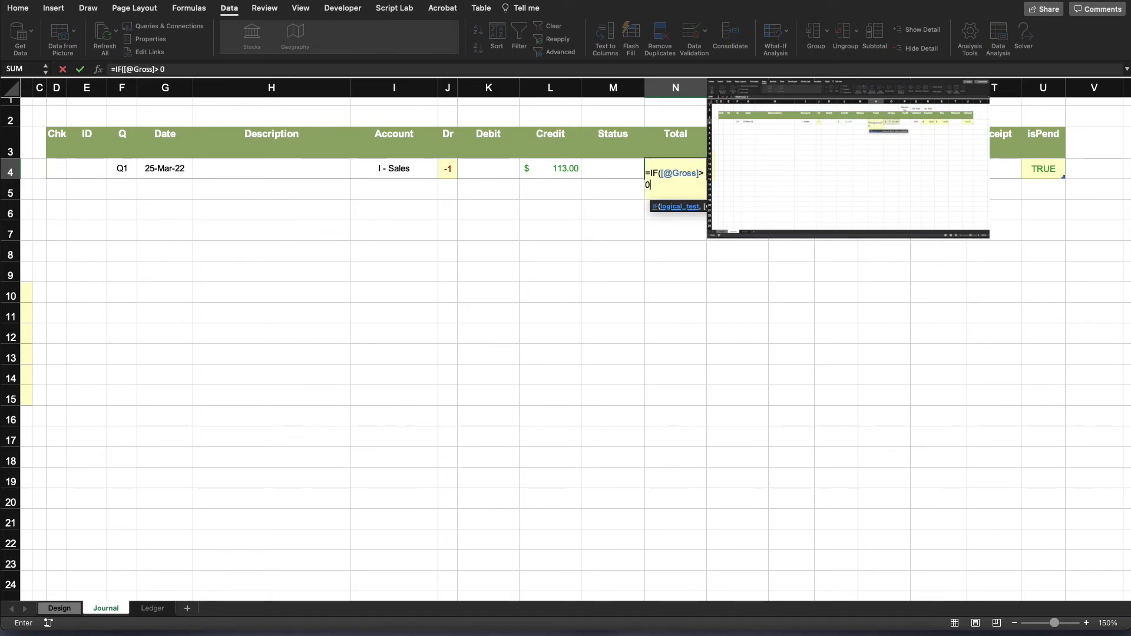
type(",")
key("Right")
type("-")
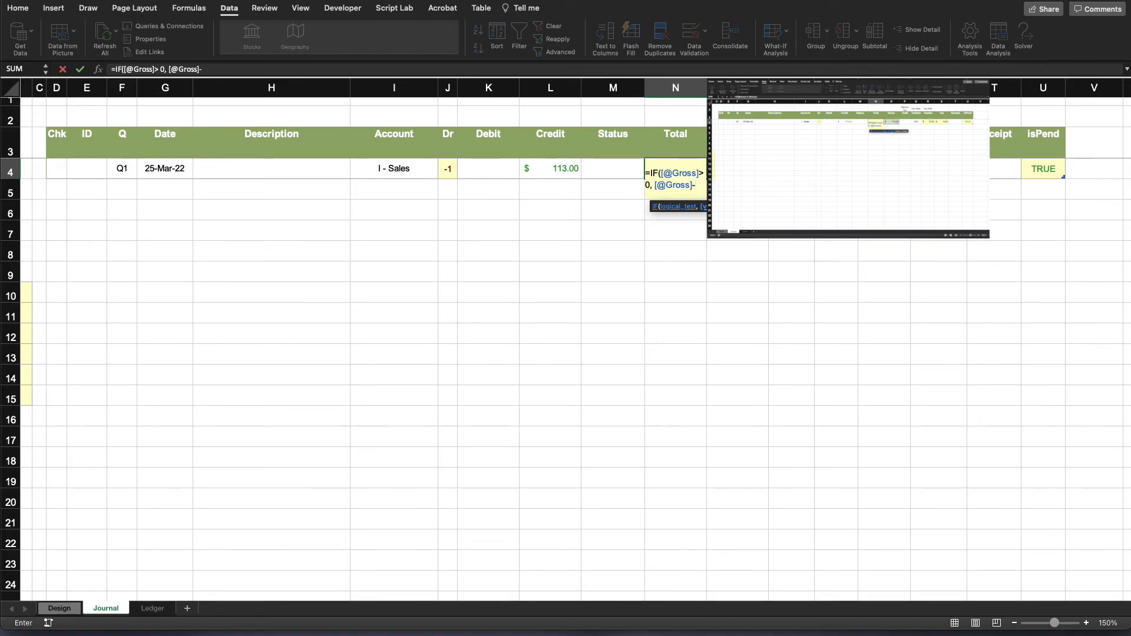
left_click(884, 169)
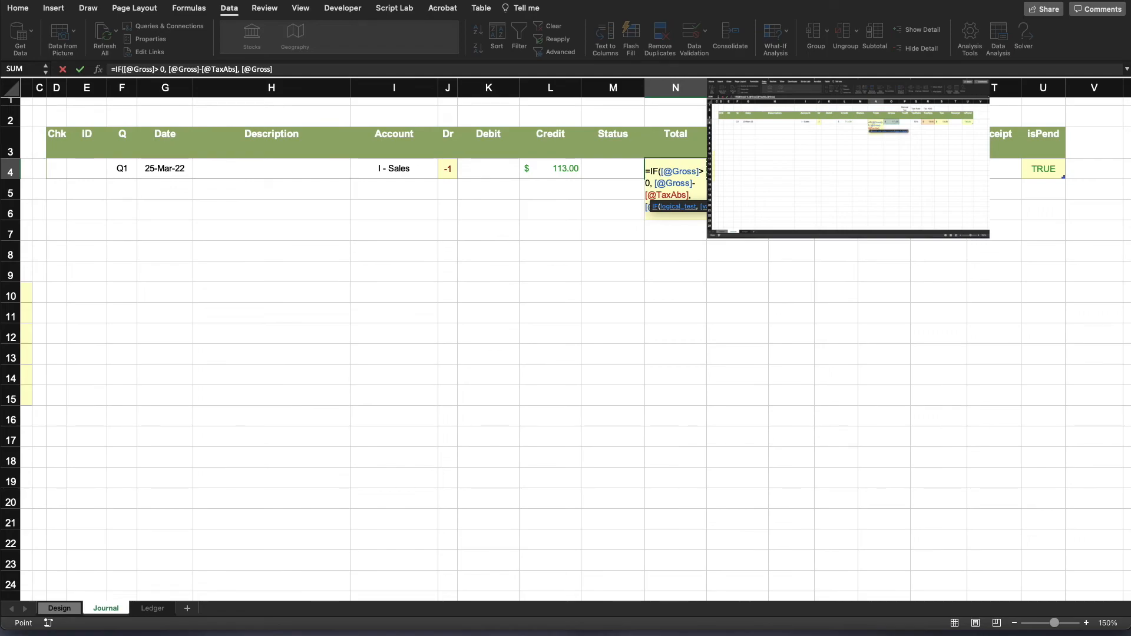
type("+[@TaxAbs]")
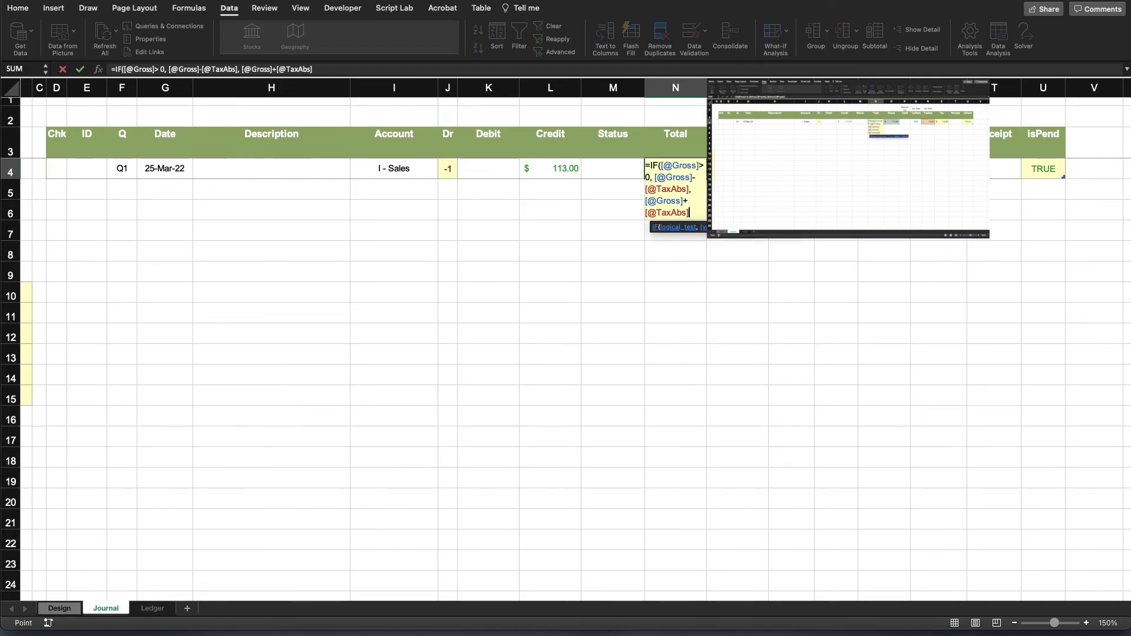
type(")")
key("Return")
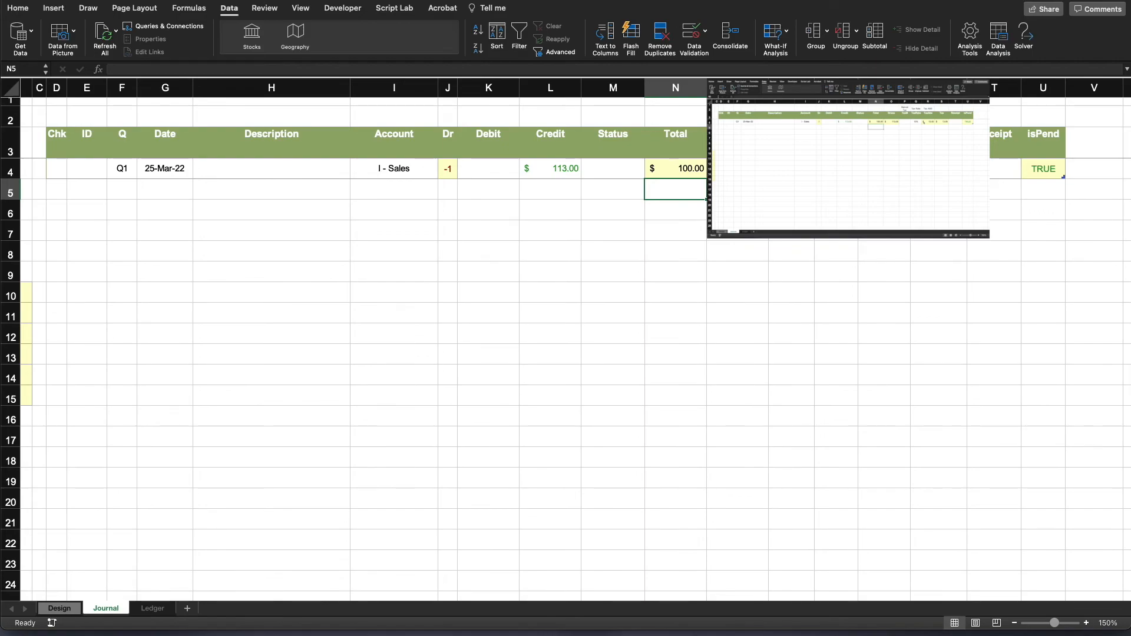
Review the journal row's Total, Gross, TaxM and Status cells, including the Gross formula
key("Up")
key("Right")
key("Right")
key("Right")
key("Right")
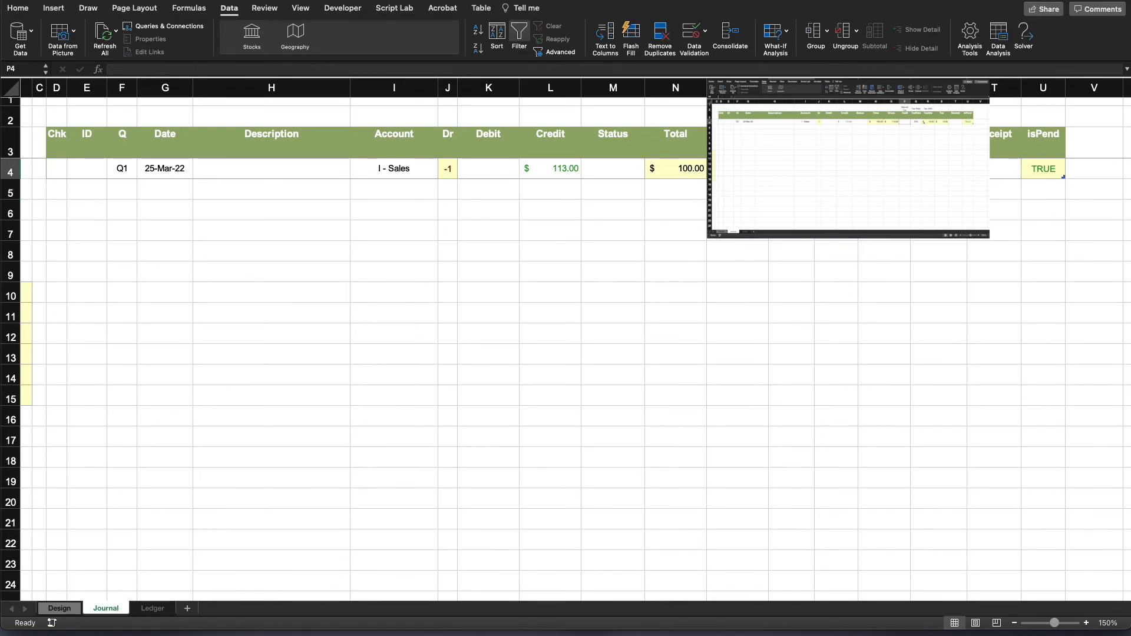
key("Left")
key("Left")
key("Left")
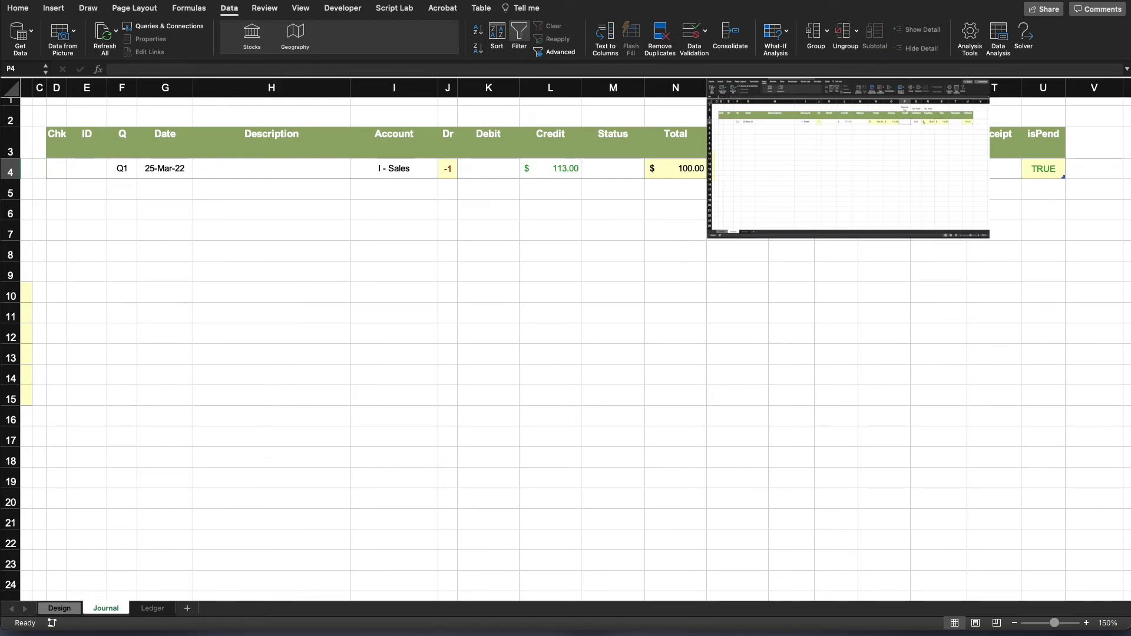
key("Left")
key("Right")
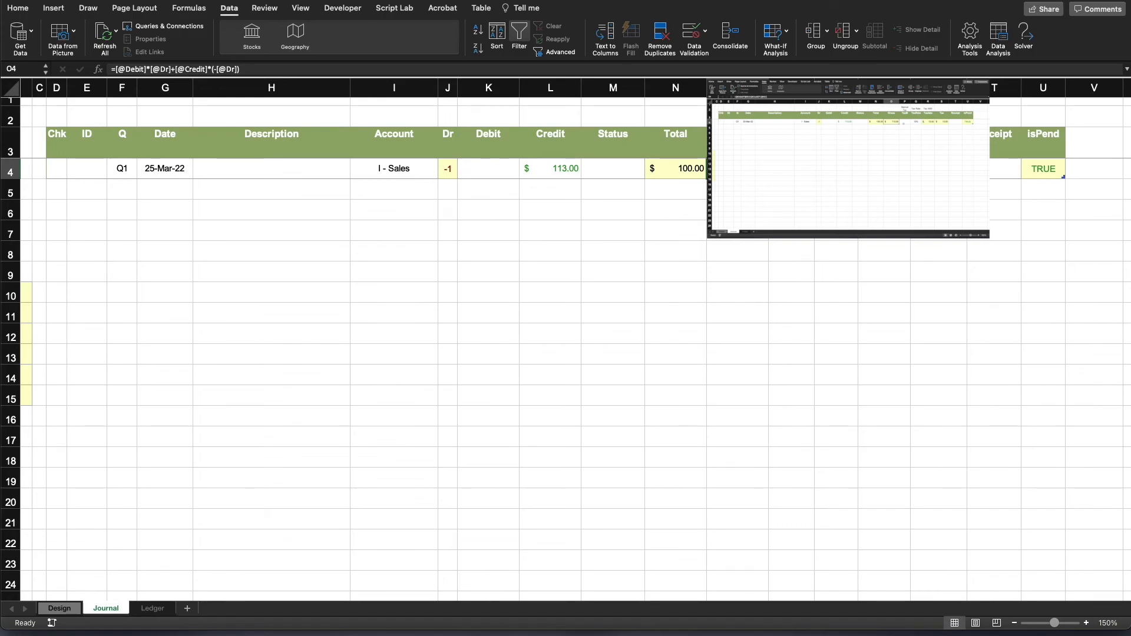
left_click(811, 215)
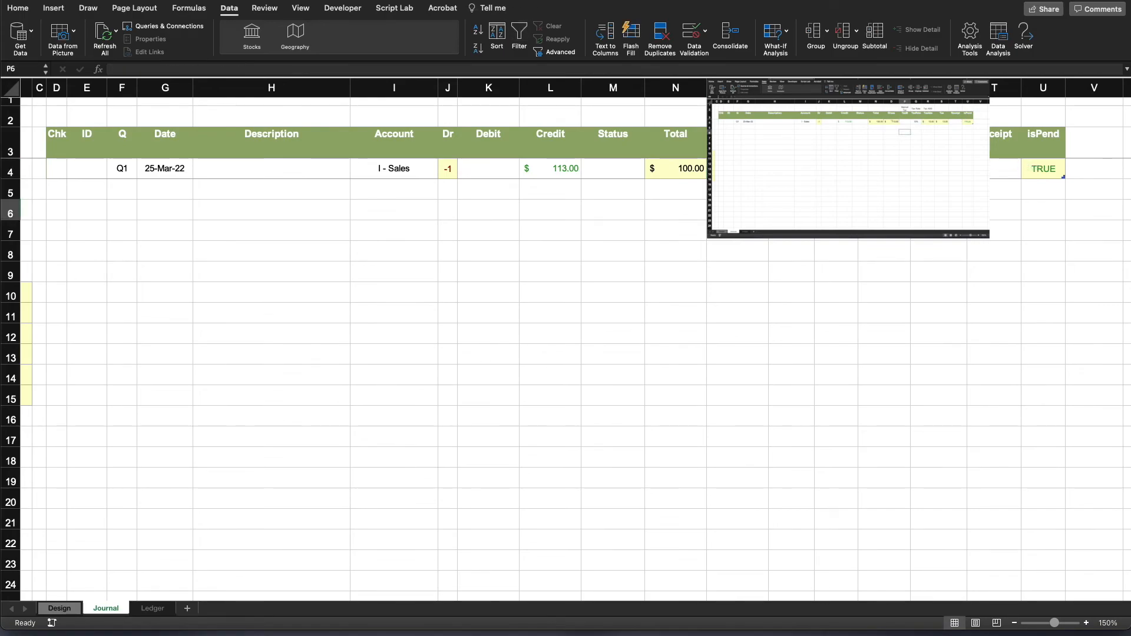
left_click(614, 177)
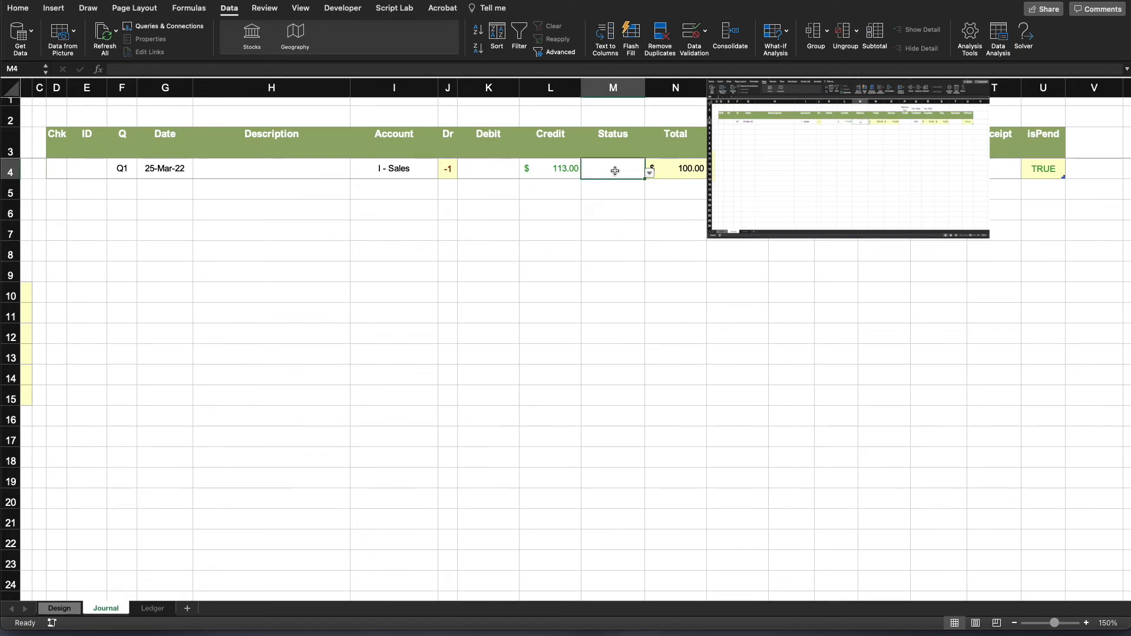
Set the if_not_found argument of the XLOOKUP formula in the journal row's Dr cell to 0
left_click(396, 170)
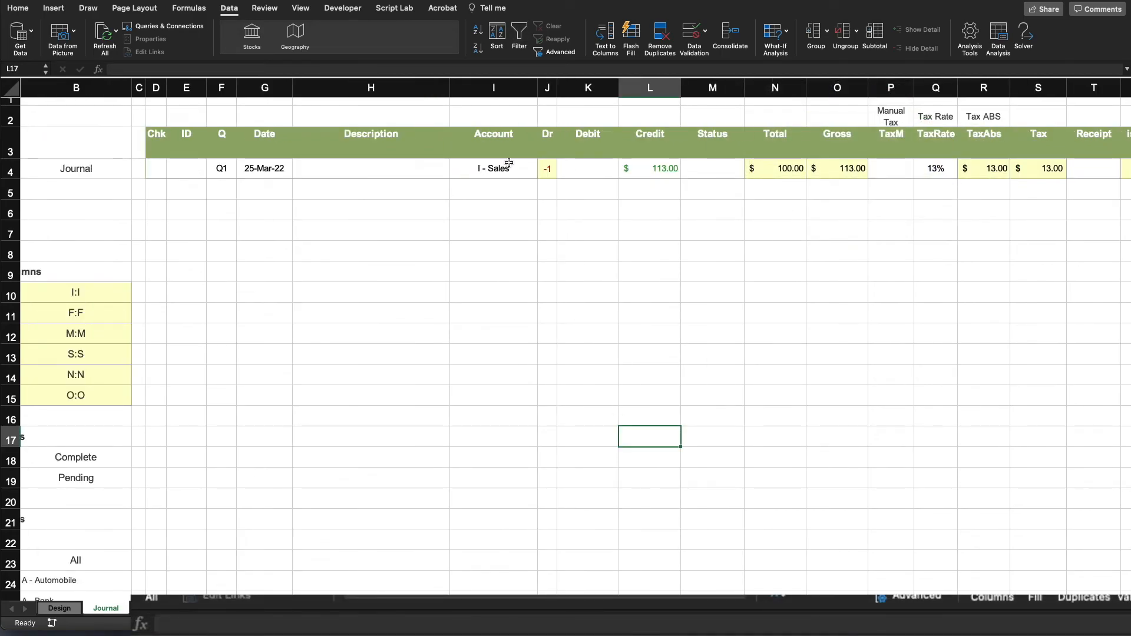
left_click(508, 164)
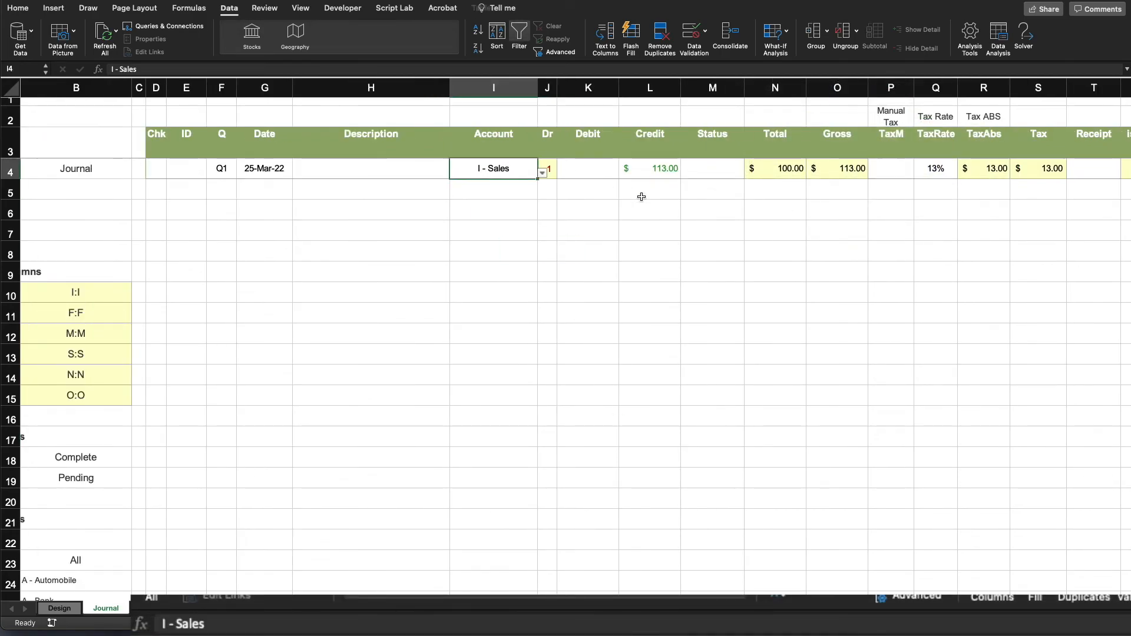
left_click(549, 168)
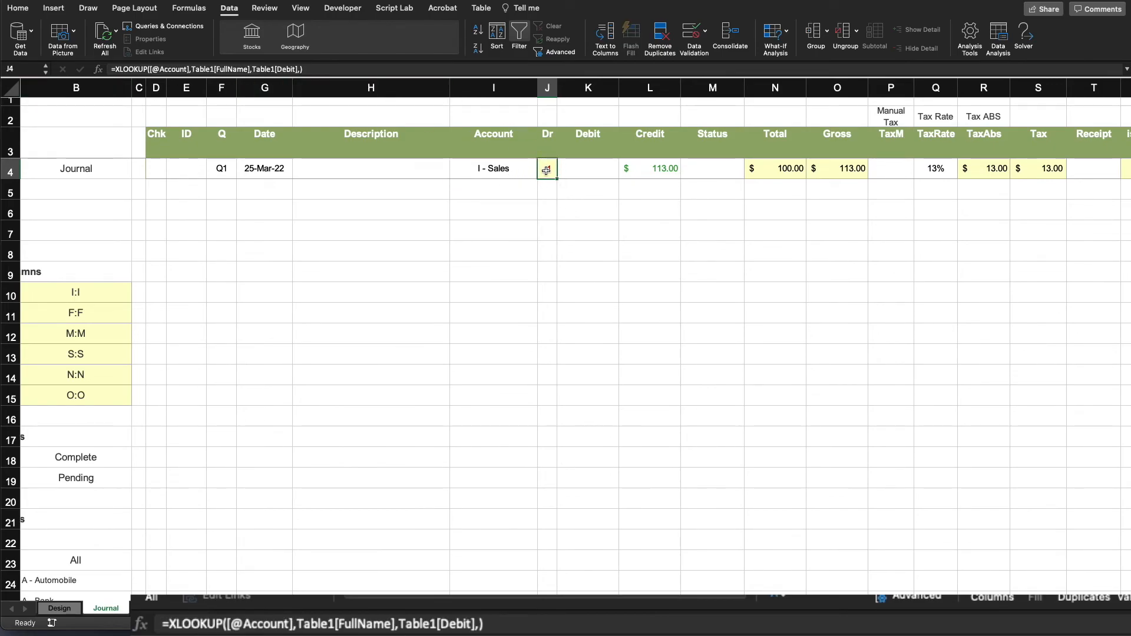
left_click(300, 69)
type("0")
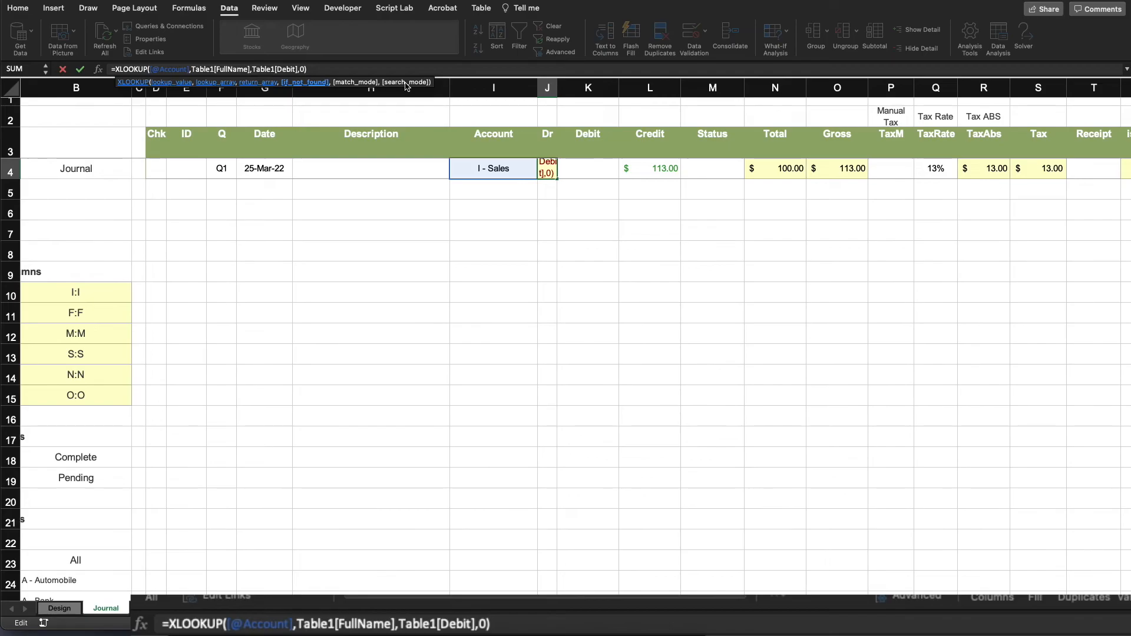
key("Return")
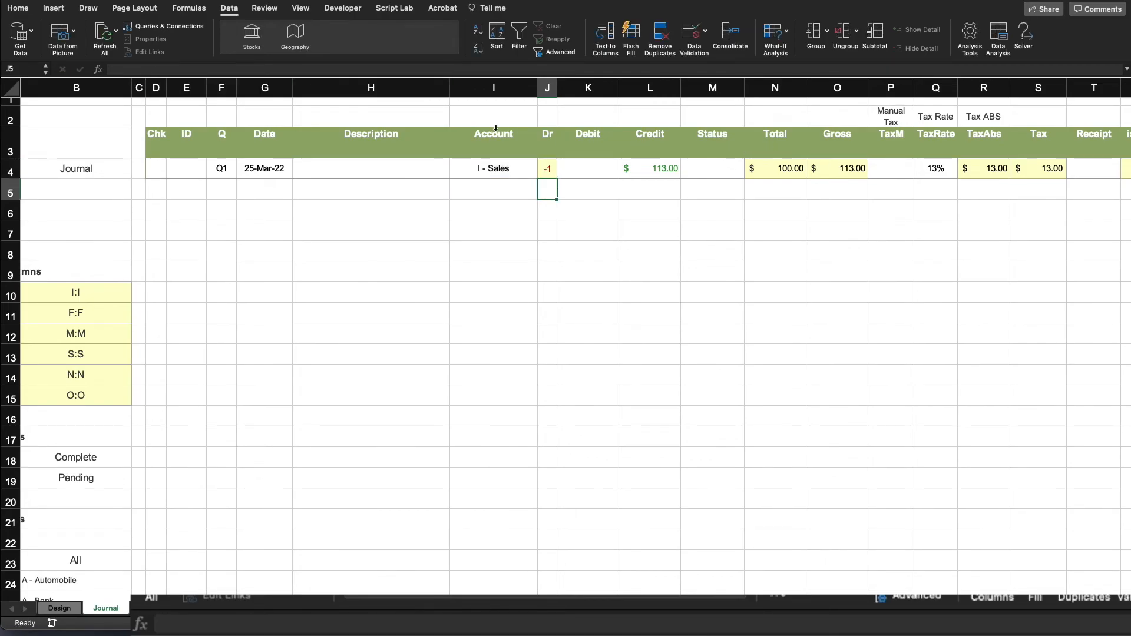
Clear the journal row's Account cell to check the Dr and Total cells without an account, and undo the deletion
left_click(492, 171)
key("Delete")
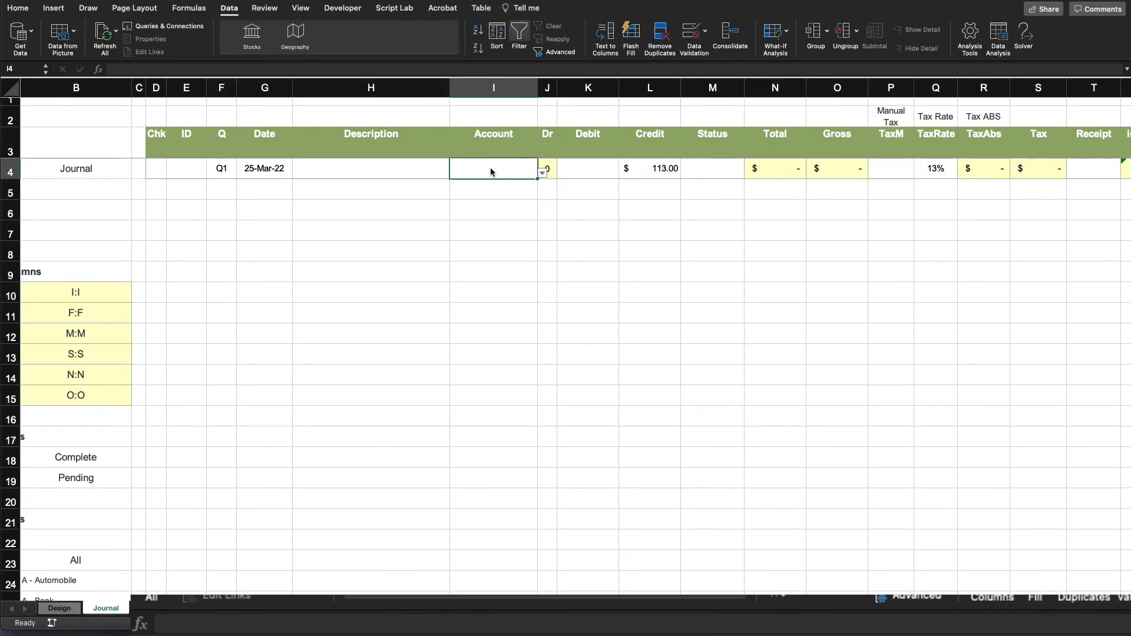
key("Return")
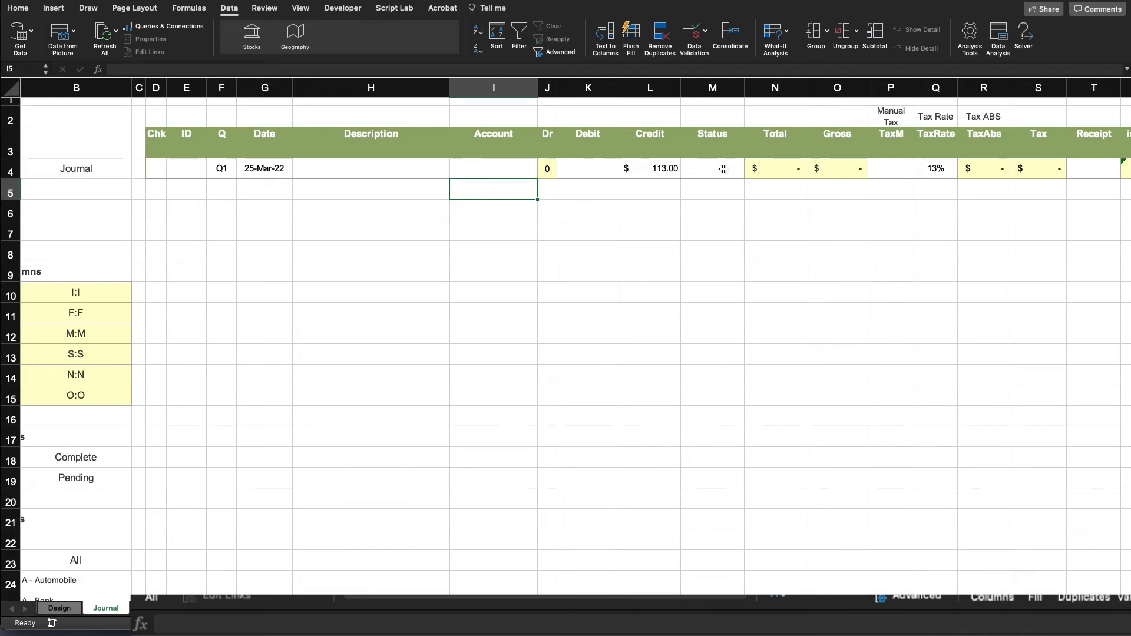
left_click(786, 163)
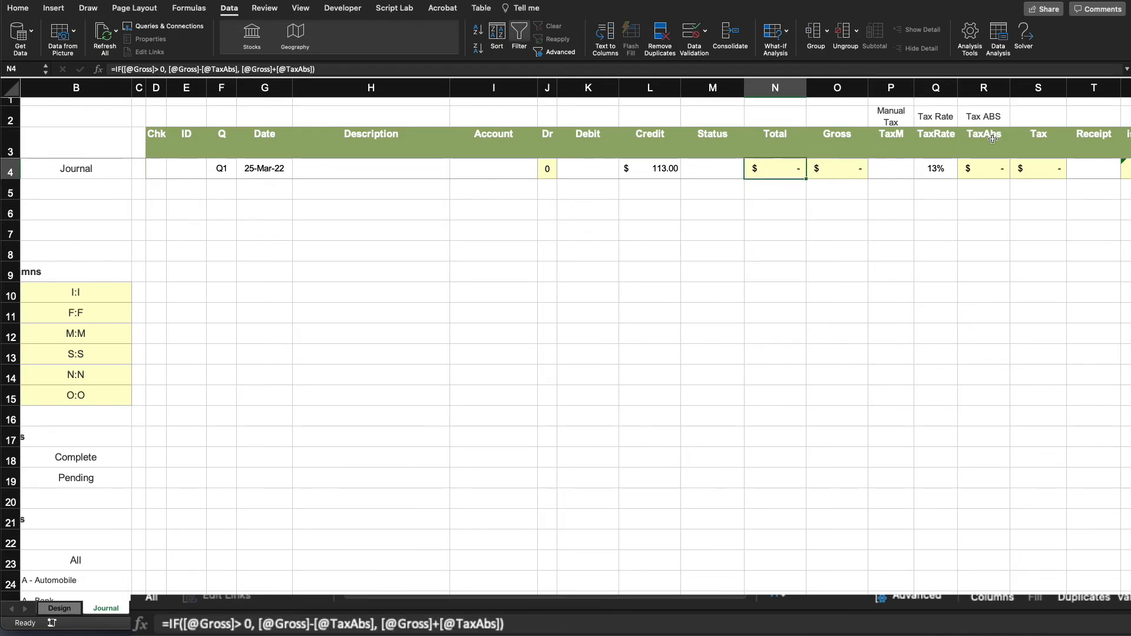
left_click(551, 266)
key("super+z")
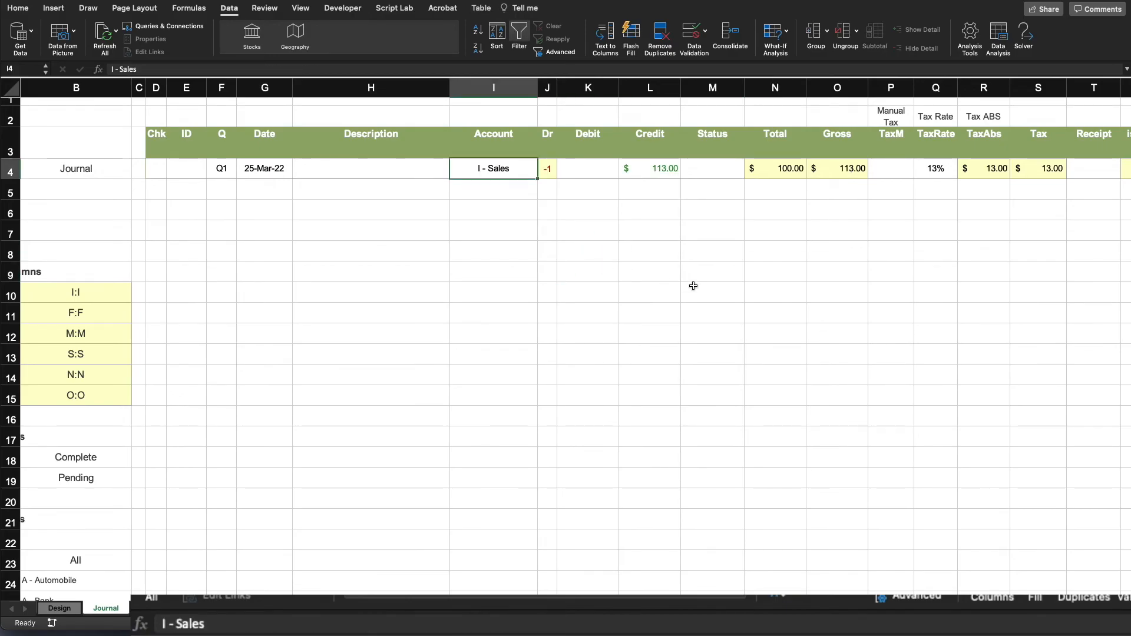
left_click(693, 285)
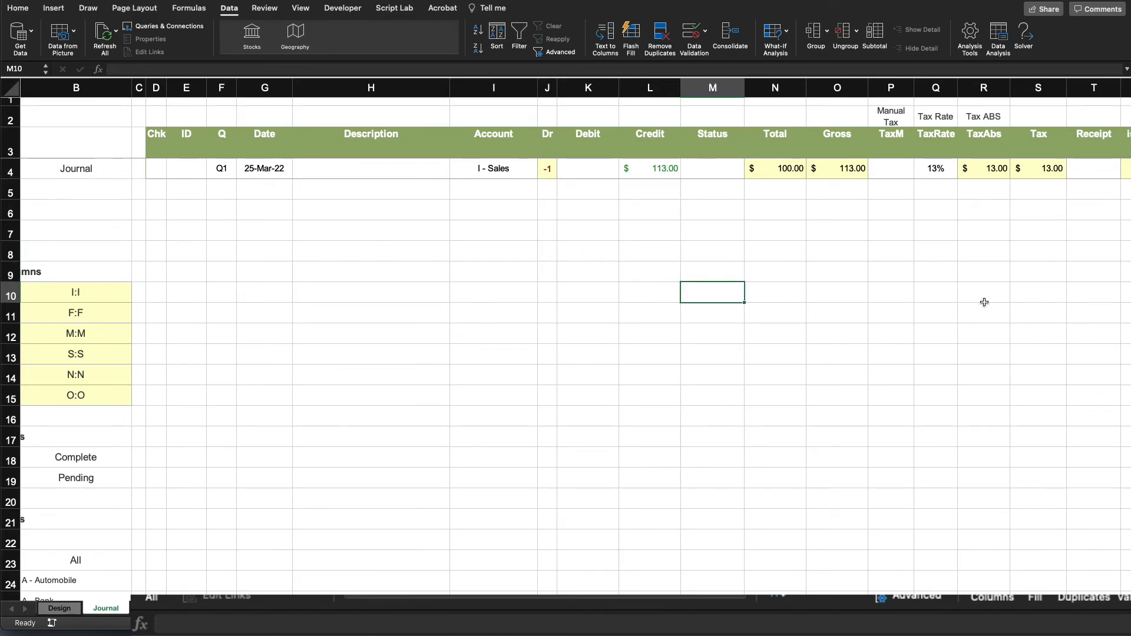
left_click(1044, 169)
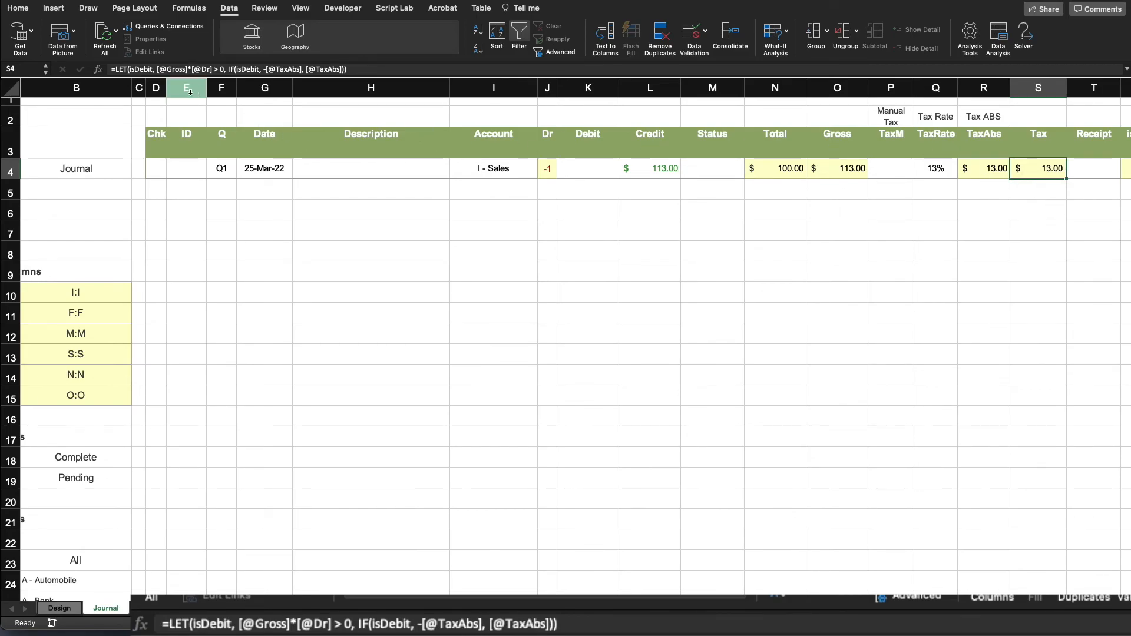
left_click(116, 69)
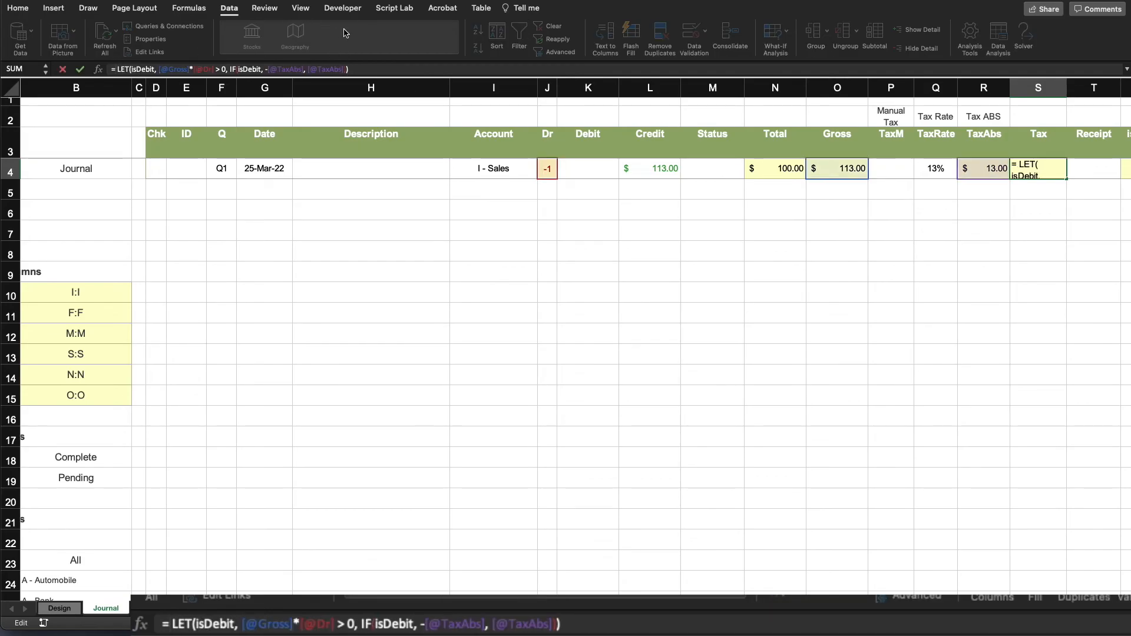
type("IF(")
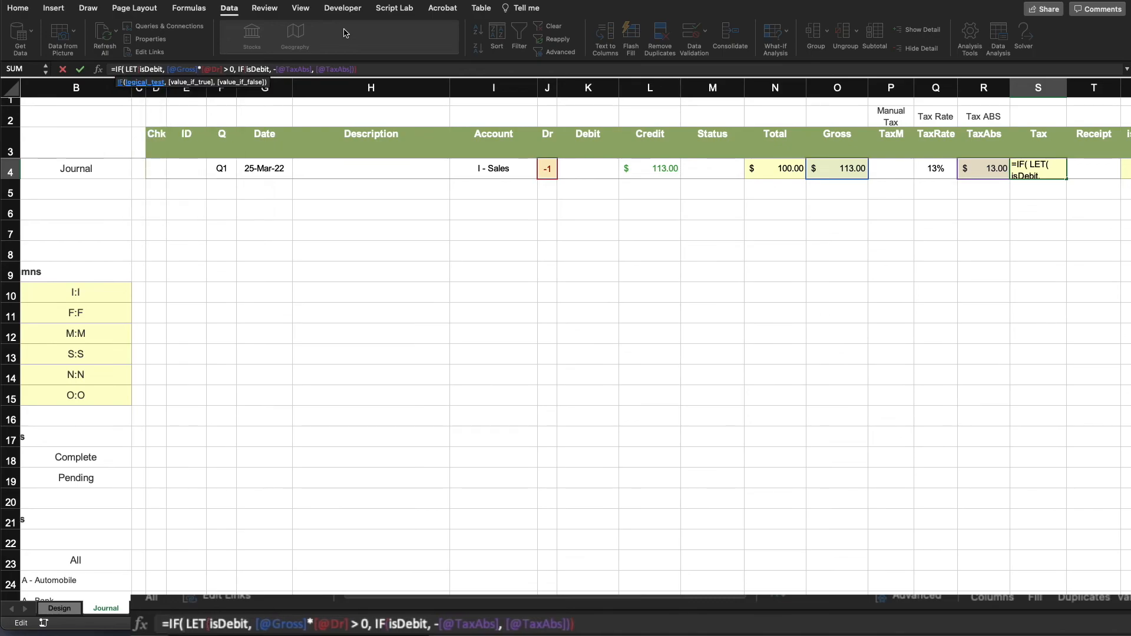
type("AND(")
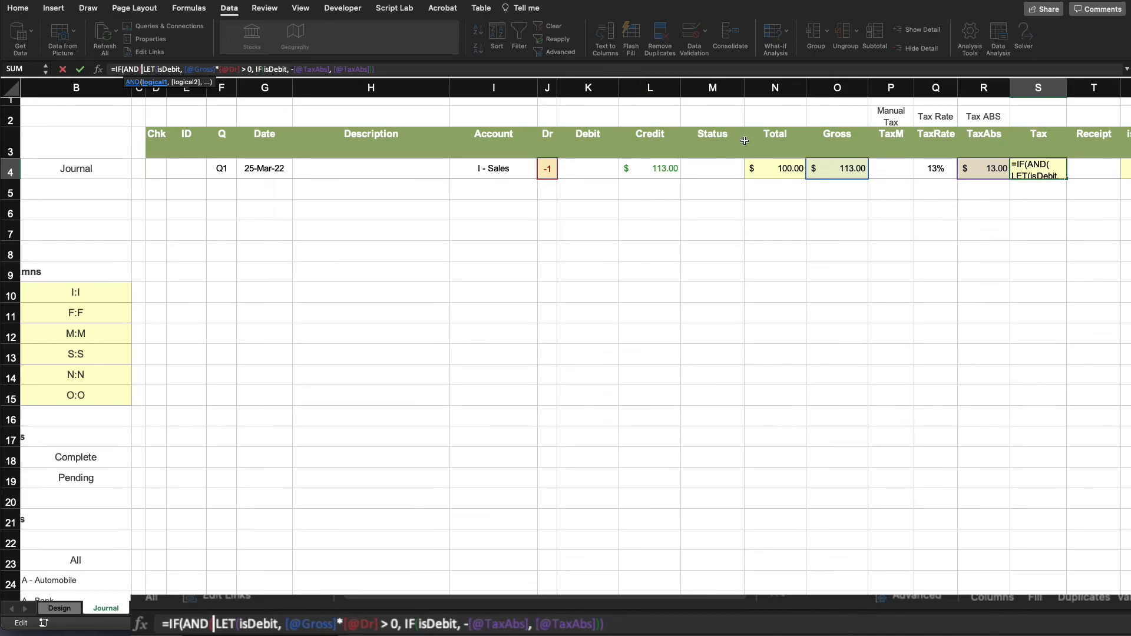
left_click(717, 167)
type("<>\"Pending\"")
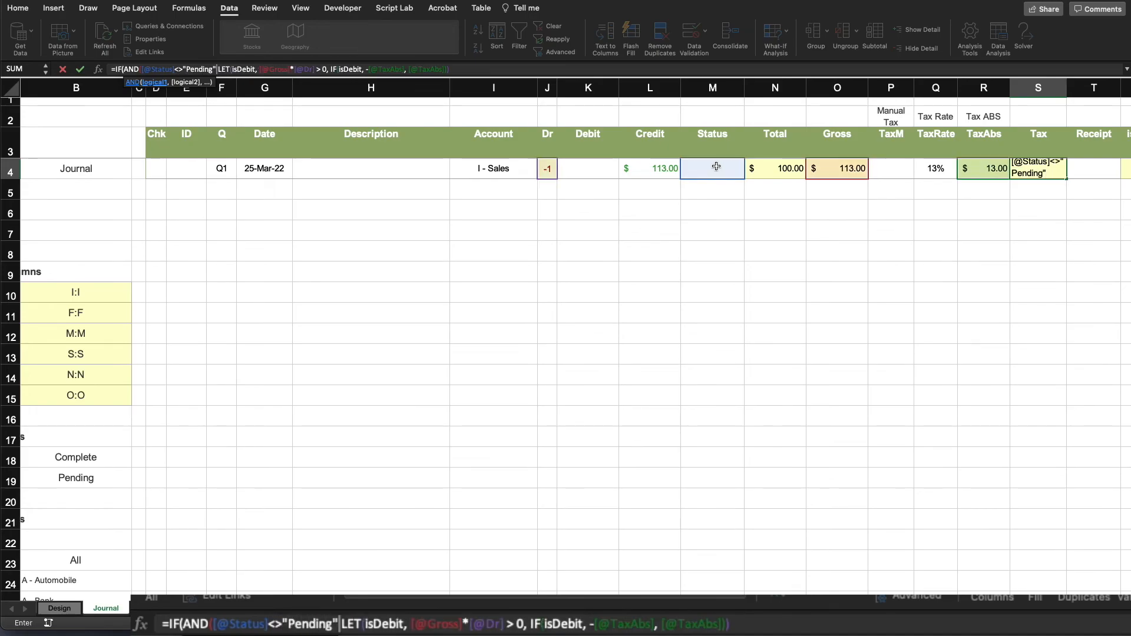
type(",")
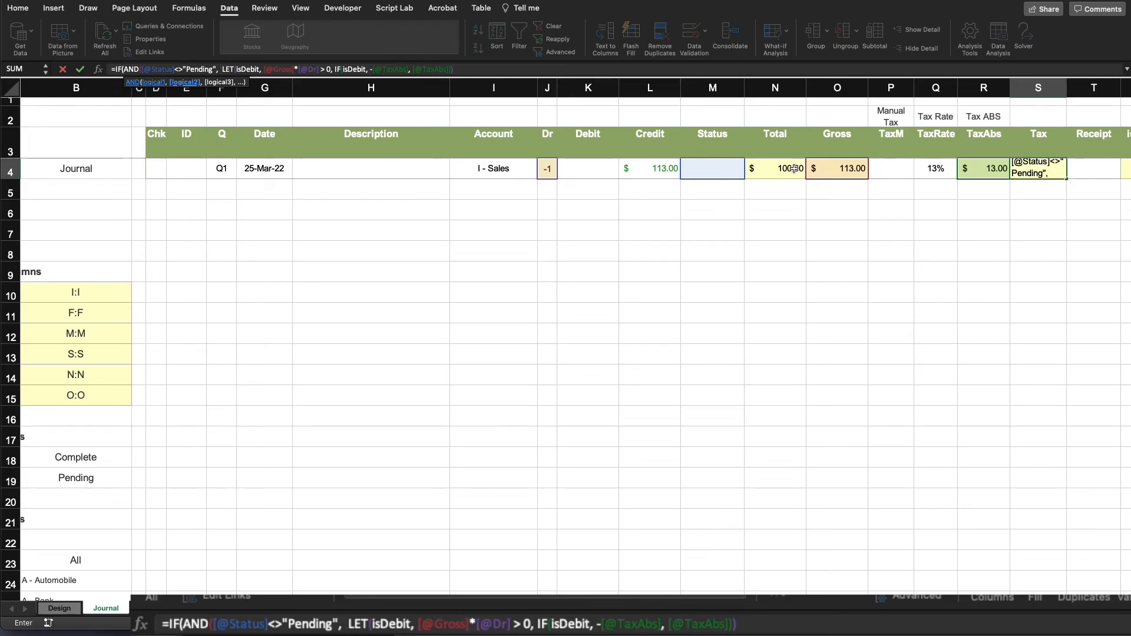
left_click(715, 168)
type("<>")
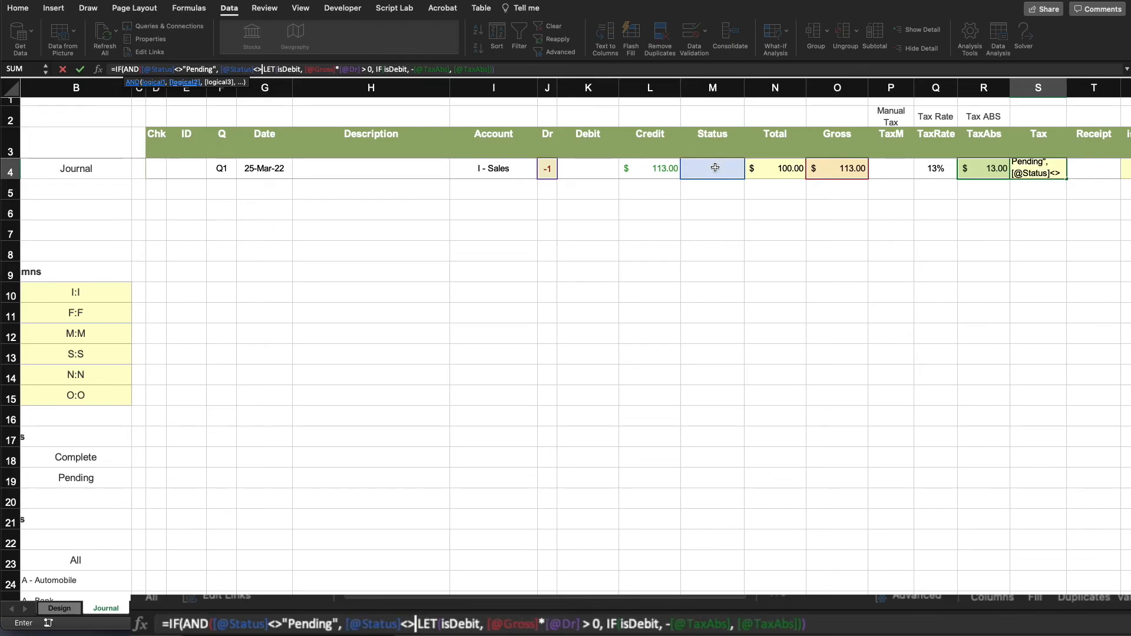
type("\"Complete")
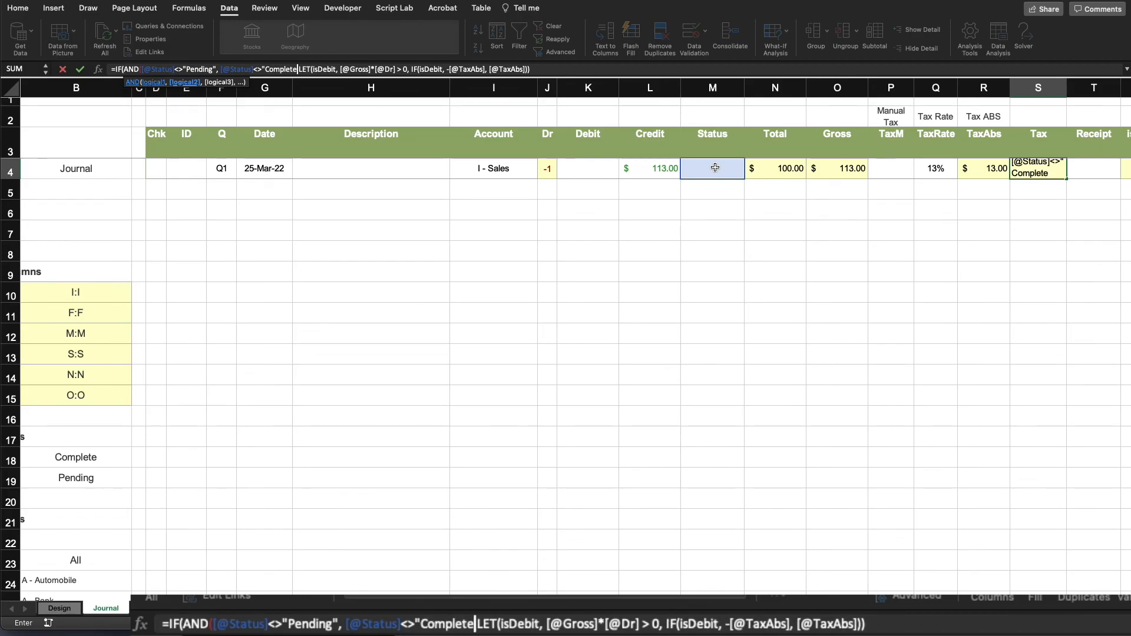
type("\")")
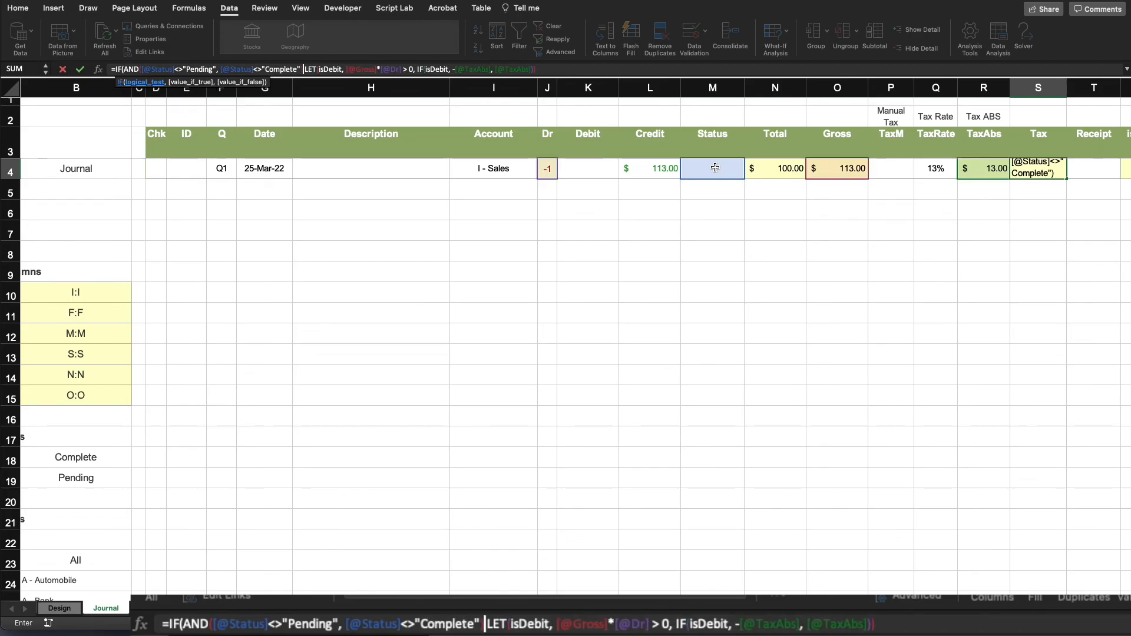
Make the Tax formula's IF return 0 when the test is true, otherwise the existing LET expression, and commit the formula
type(", ")
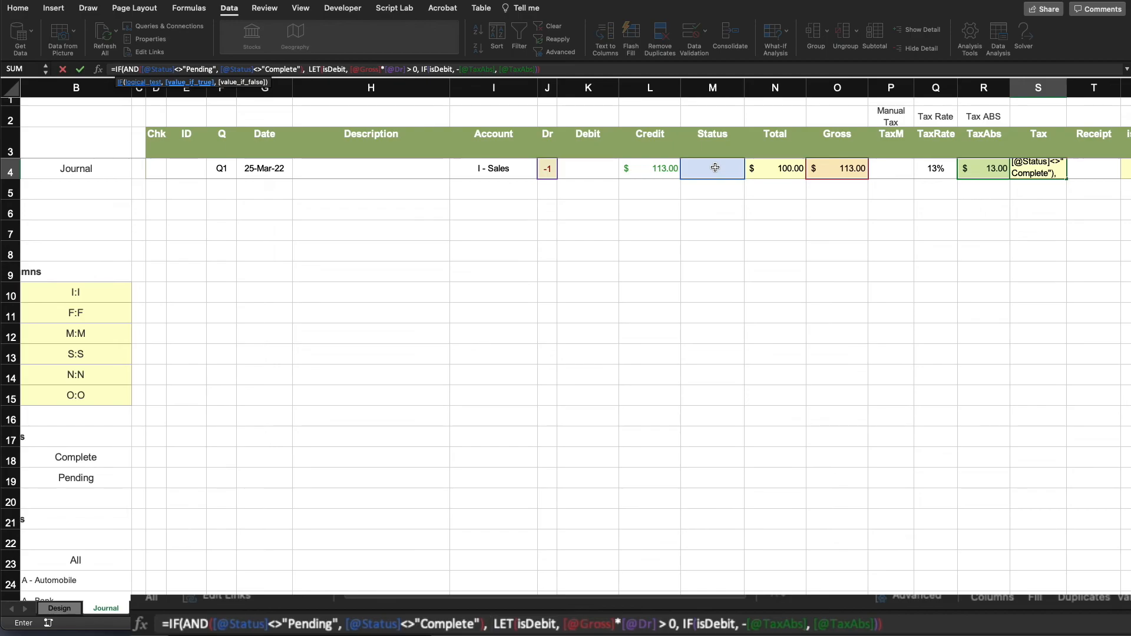
type("0")
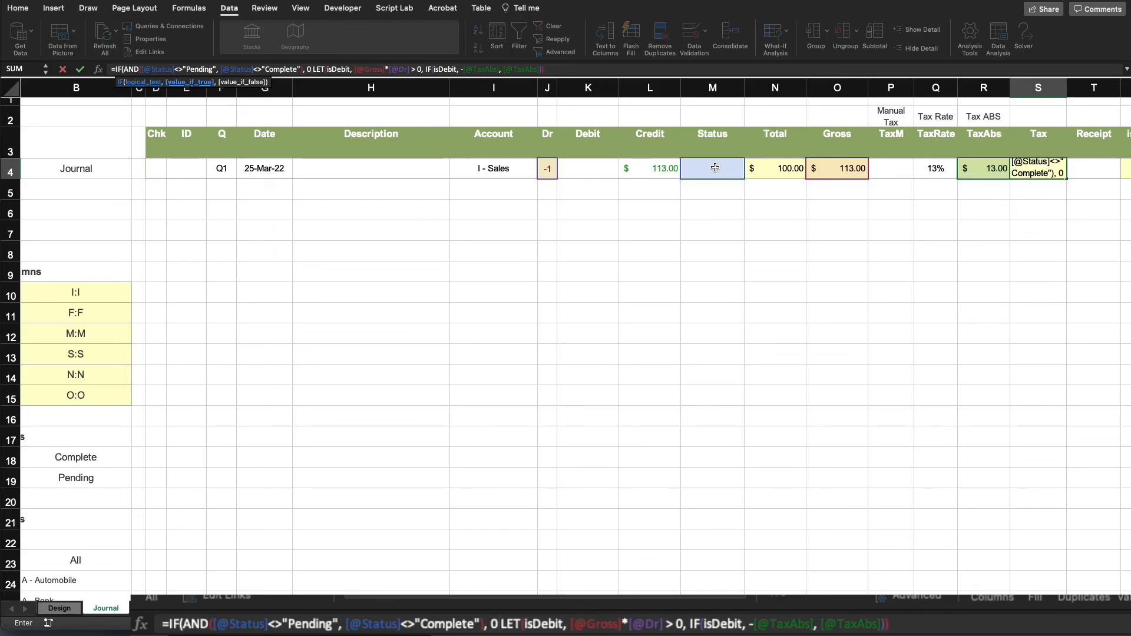
type(",")
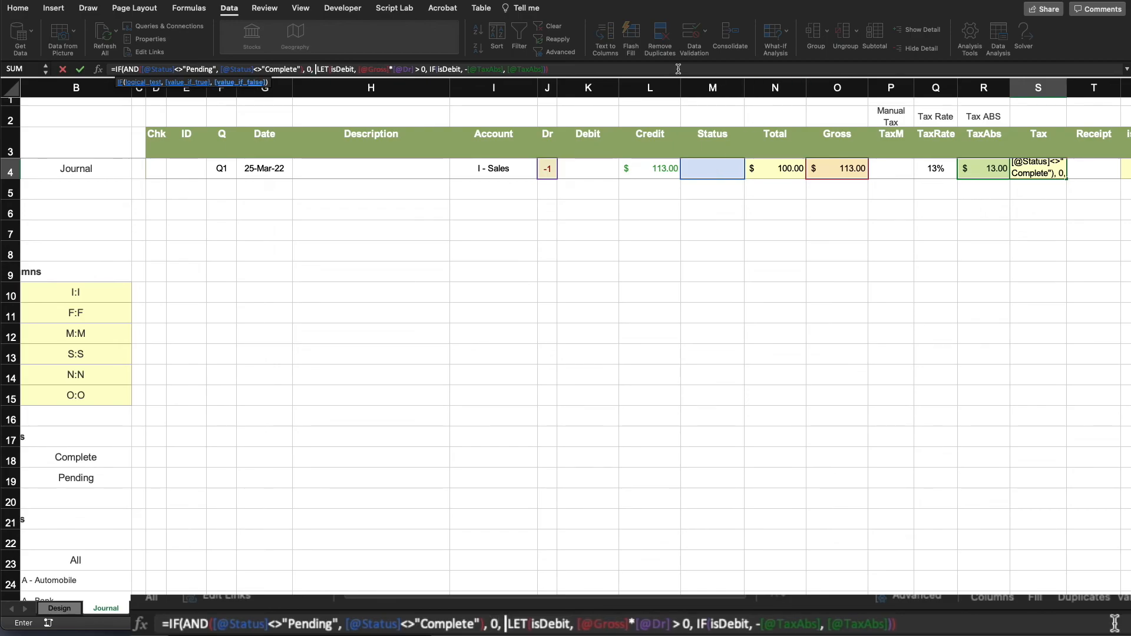
left_click(571, 70)
type(")")
key("Return")
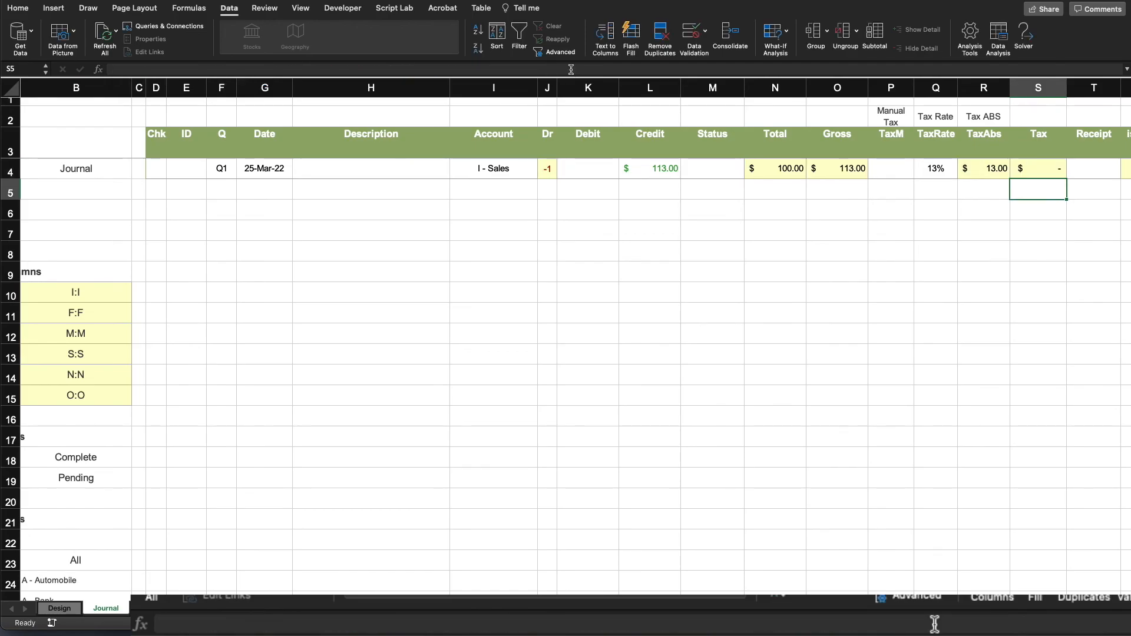
key("Up")
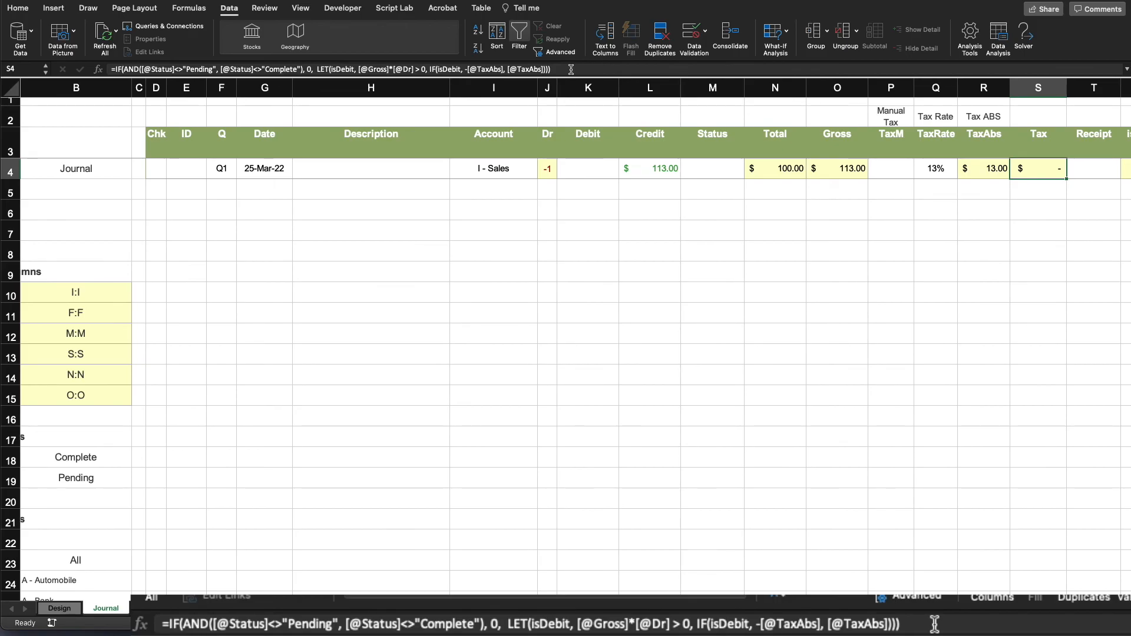
Inspect the formulas in the journal row's Total and Gross cells
left_click(786, 170)
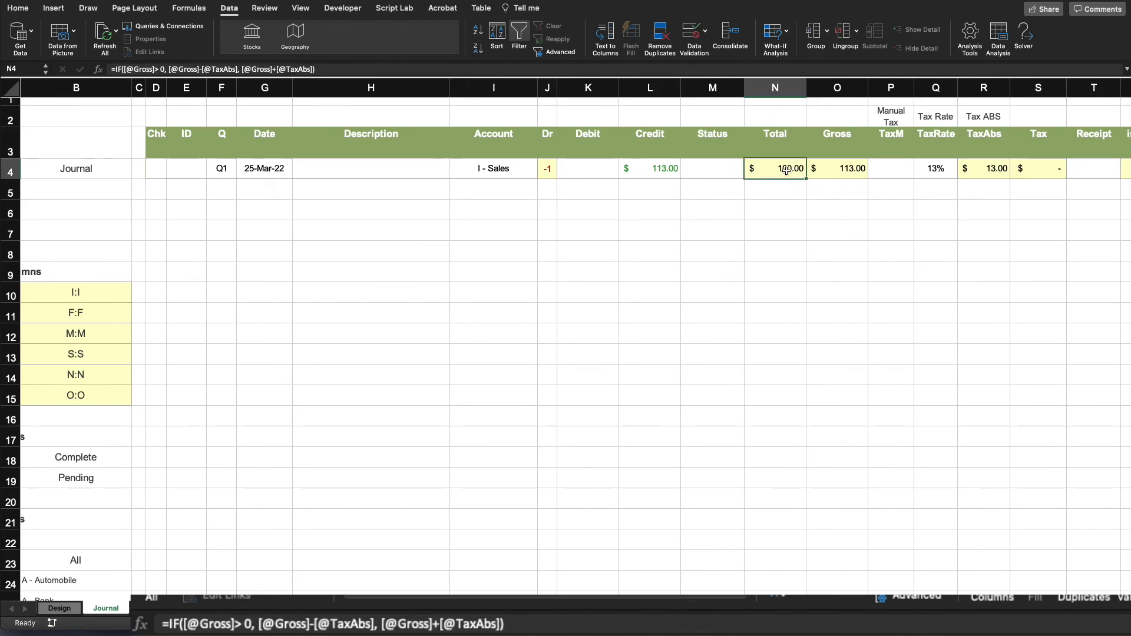
left_click(841, 168)
left_click(837, 234)
Test the Tax formula by setting the journal row's Status to Complete and then changing it to Pending
left_click(720, 171)
left_click(749, 173)
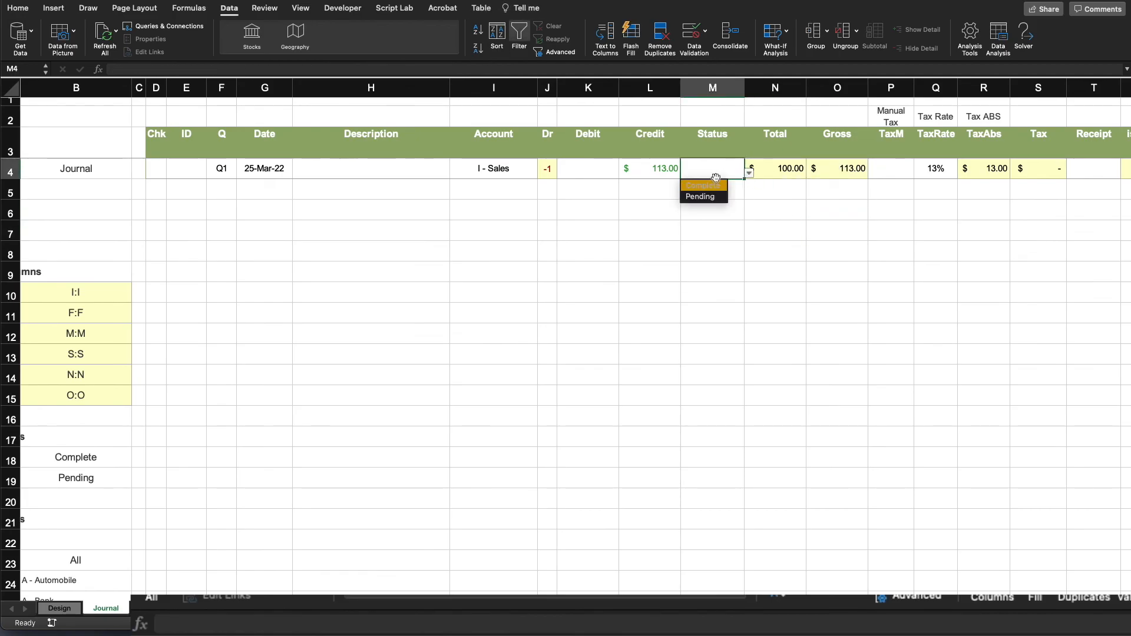
left_click(709, 186)
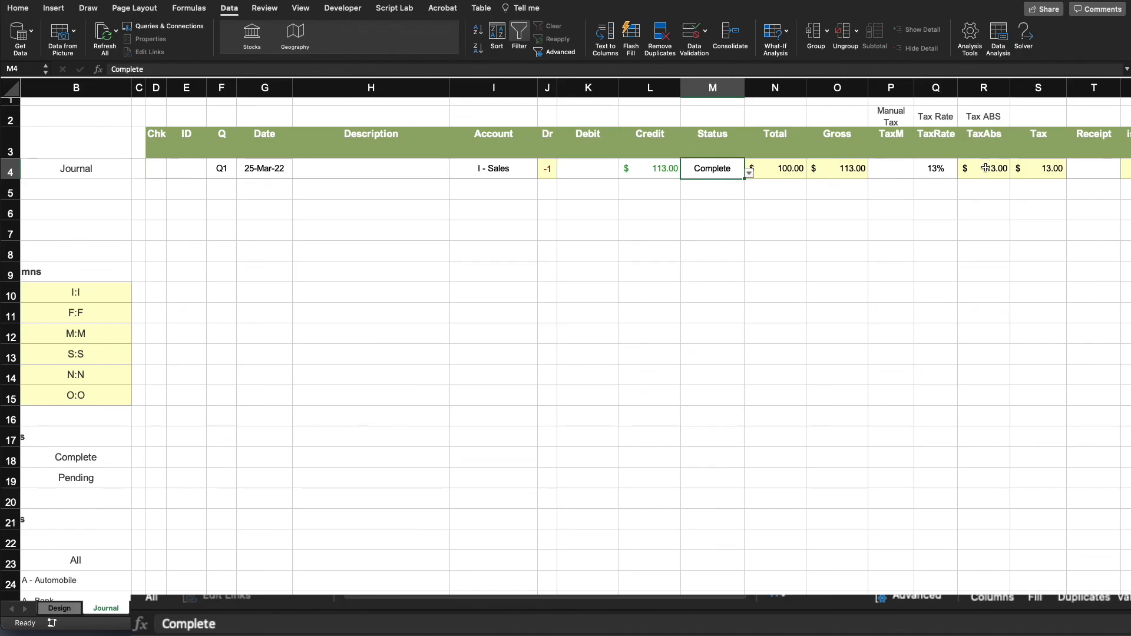
left_click(749, 173)
left_click(716, 199)
Check the journal row's Total and Gross cells with the Status set to Pending
left_click(778, 227)
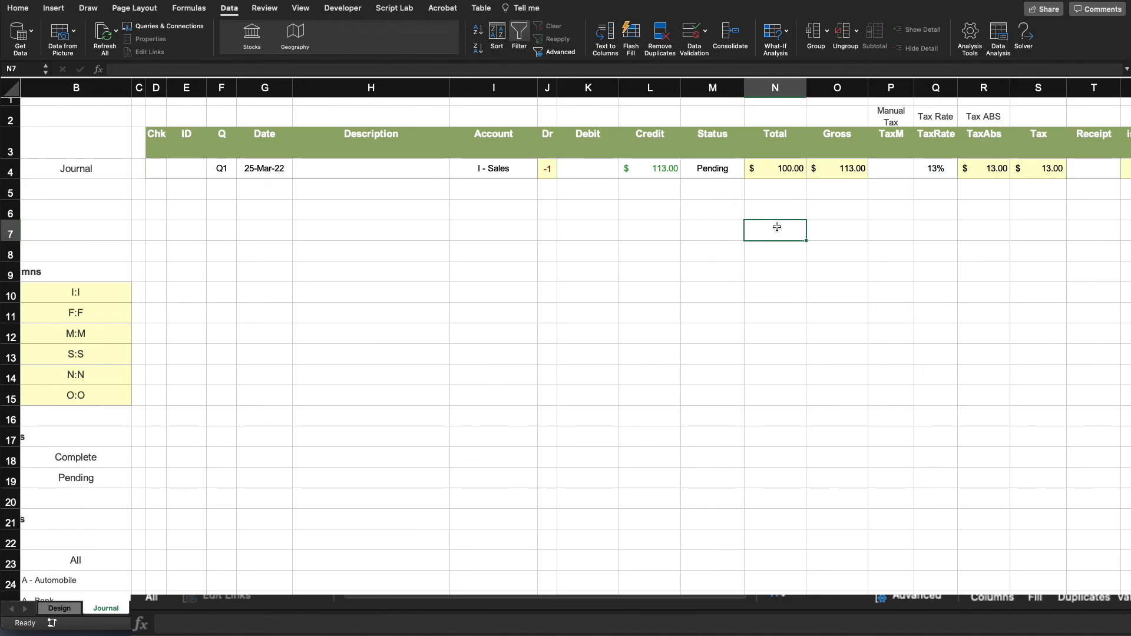
left_click(779, 167)
left_click(831, 169)
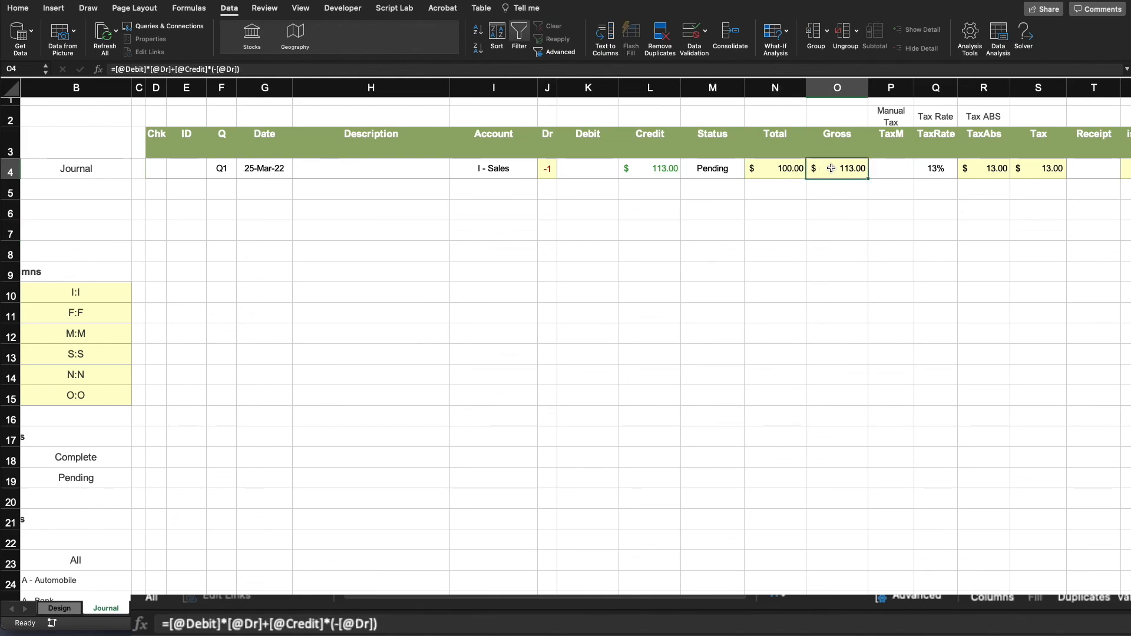